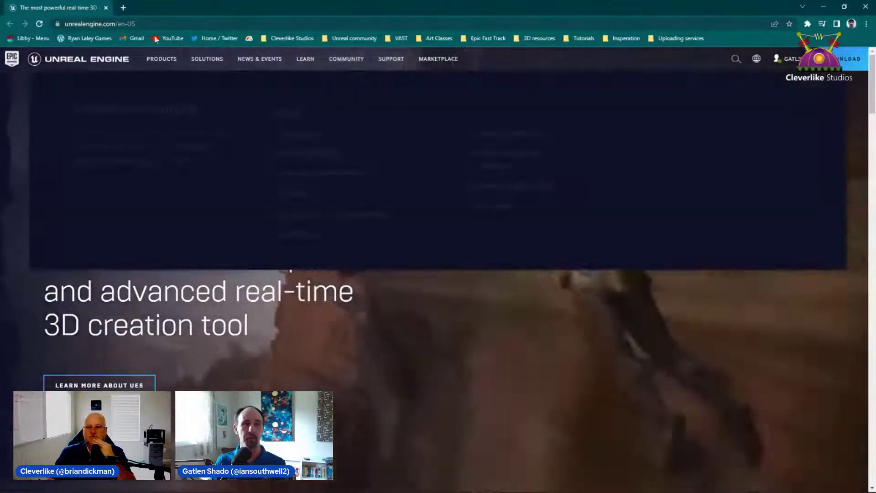
pyautogui.click(100, 24)
pyautogui.moveTo(220, 85)
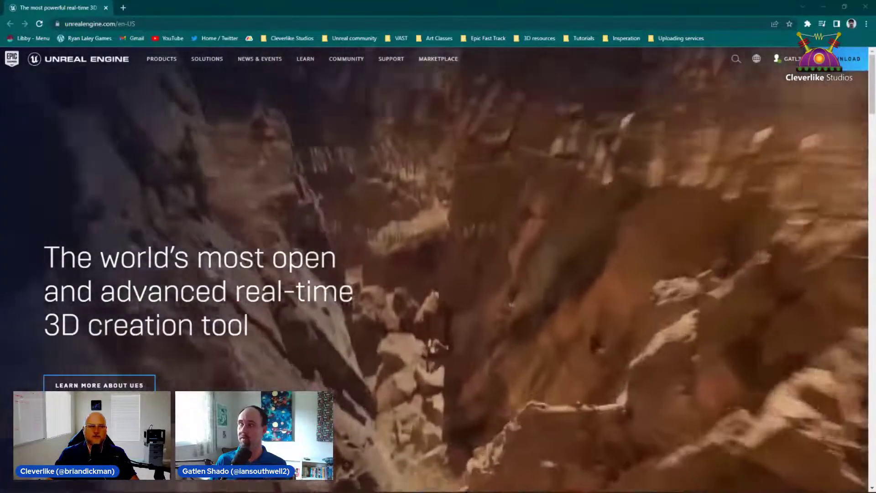
# Search the web for "quixel bridge" in a new browser tab
pyautogui.hotkey('ctrl', 't')
pyautogui.write('quixil')
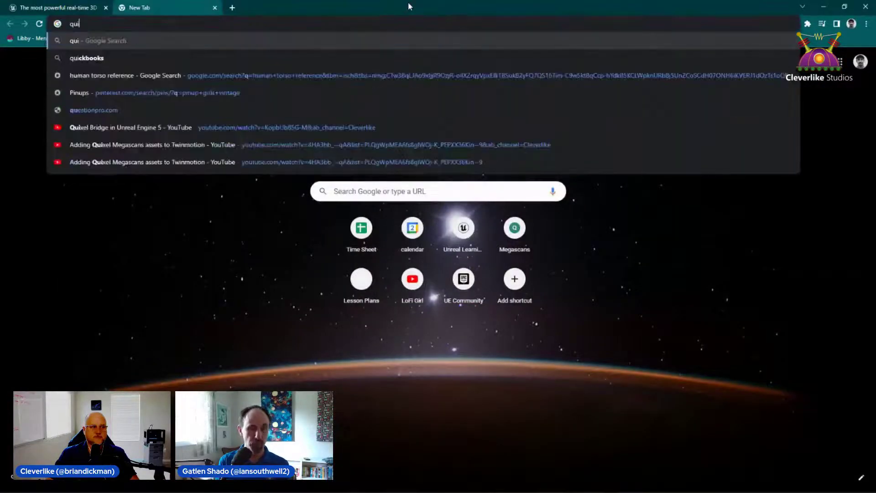
pyautogui.press('BackSpace')
pyautogui.press('BackSpace')
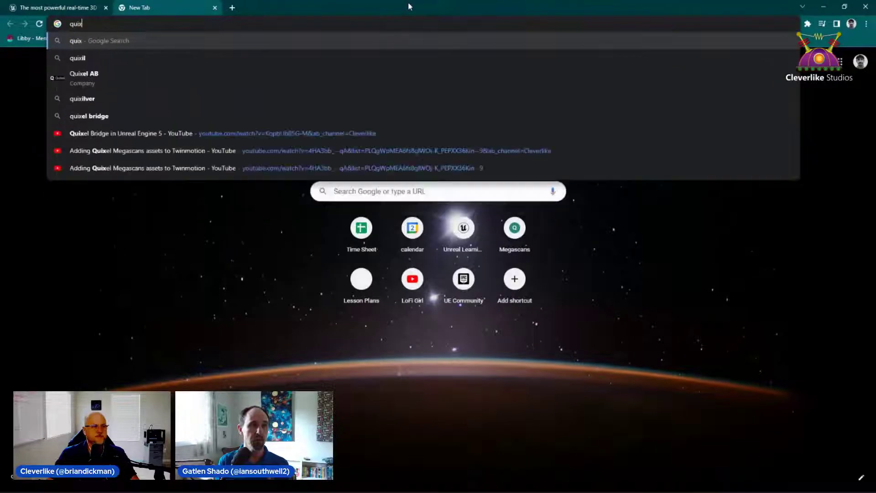
pyautogui.press('Down')
pyautogui.press('Down')
pyautogui.press('Down')
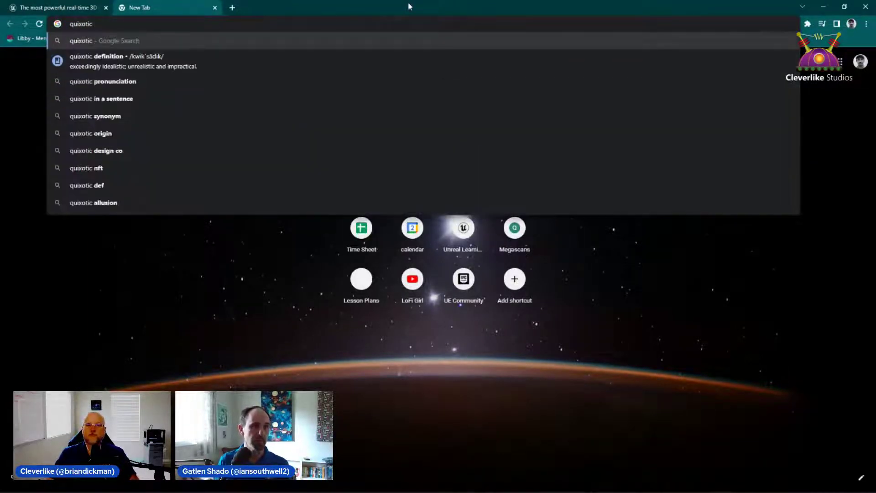
pyautogui.press('BackSpace')
pyautogui.press('BackSpace')
pyautogui.write('el br')
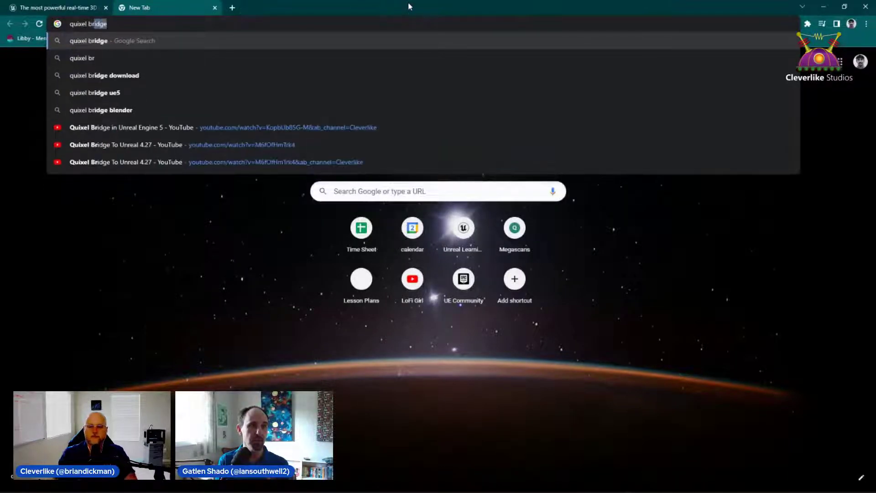
pyautogui.press('Return')
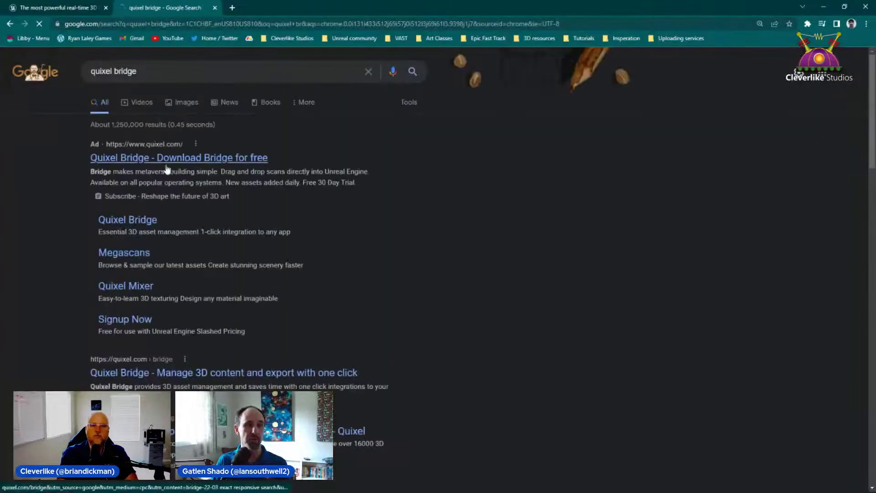
# Open the sponsored Quixel Bridge download result and go from there to the Quixel home page
pyautogui.click(174, 159)
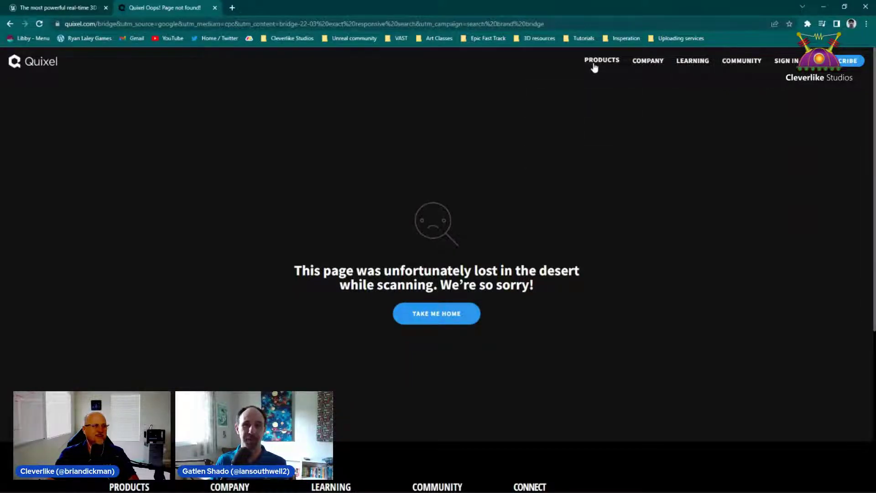
pyautogui.scroll(-4, 557, 238)
pyautogui.scroll(4, 555, 241)
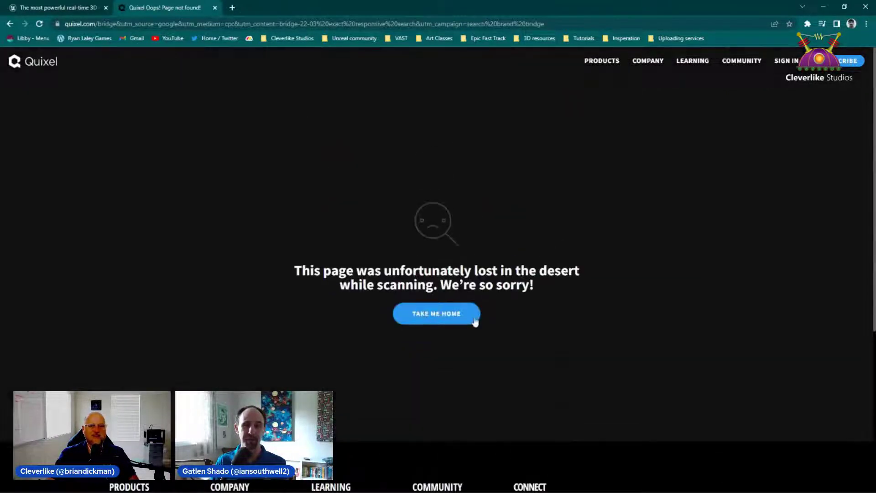
pyautogui.click(473, 319)
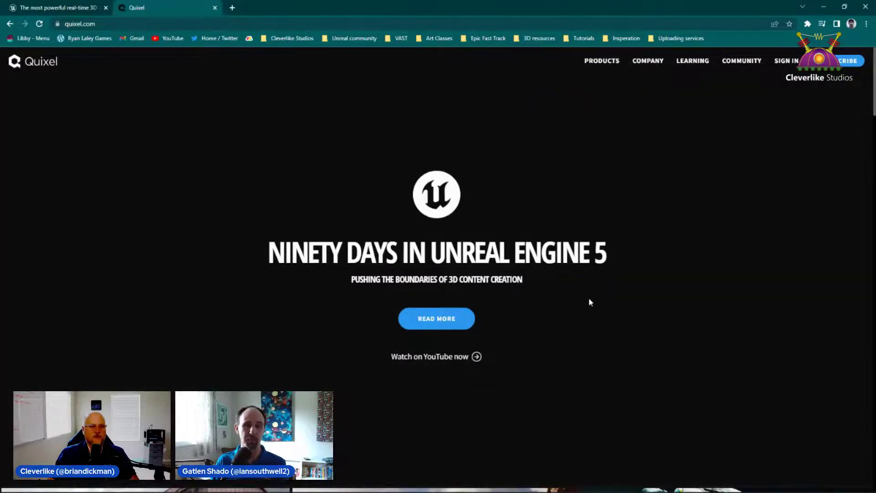
pyautogui.scroll(-3, 589, 301)
pyautogui.scroll(3, 589, 301)
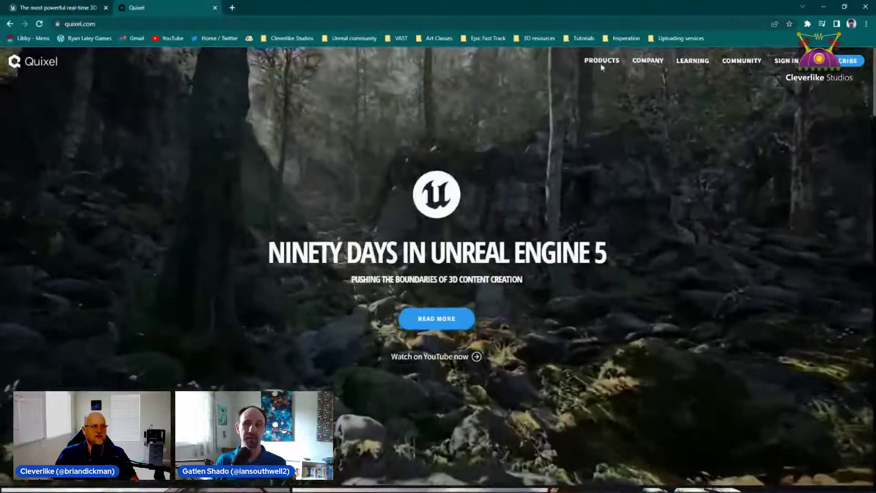
# Open Quixel's Bridge product page and highlight the word METAHUMANS in its tagline
pyautogui.moveTo(607, 60)
pyautogui.click(566, 134)
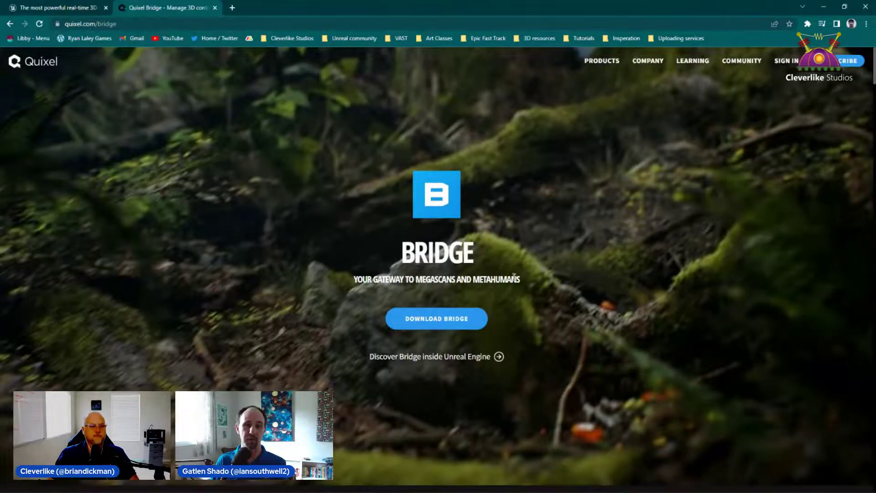
pyautogui.moveTo(520, 279); pyautogui.dragTo(476, 282)
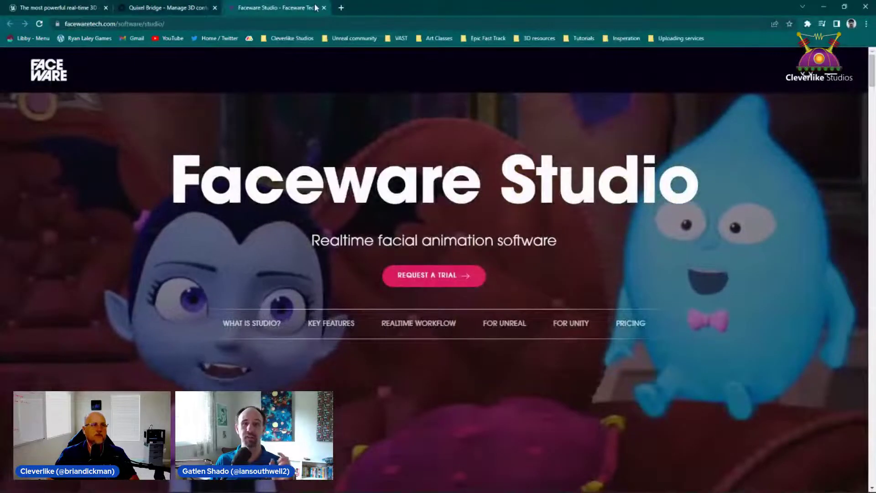
# Select the web addresses of the Faceware Studio and Quixel Bridge pages
pyautogui.click(331, 22)
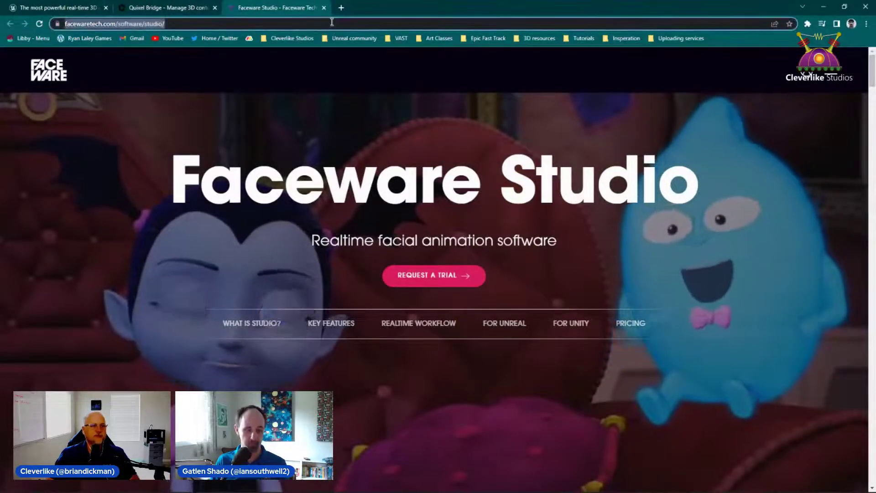
pyautogui.click(180, 6)
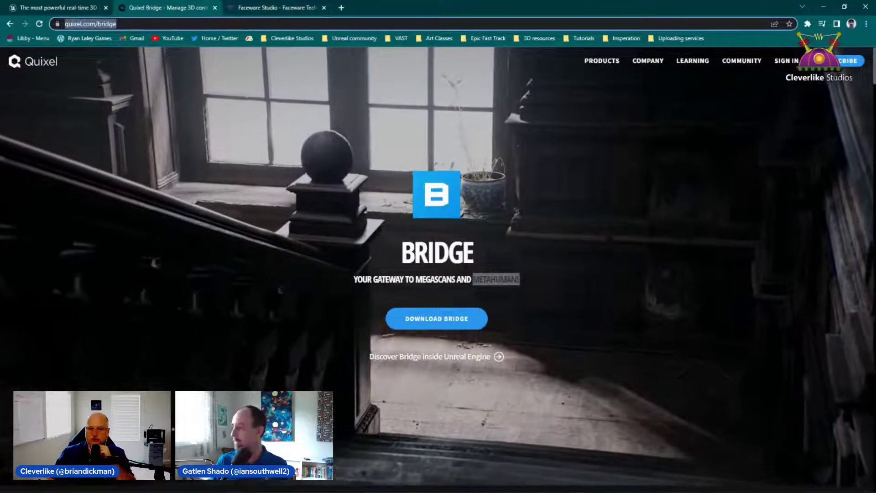
pyautogui.click(362, 161)
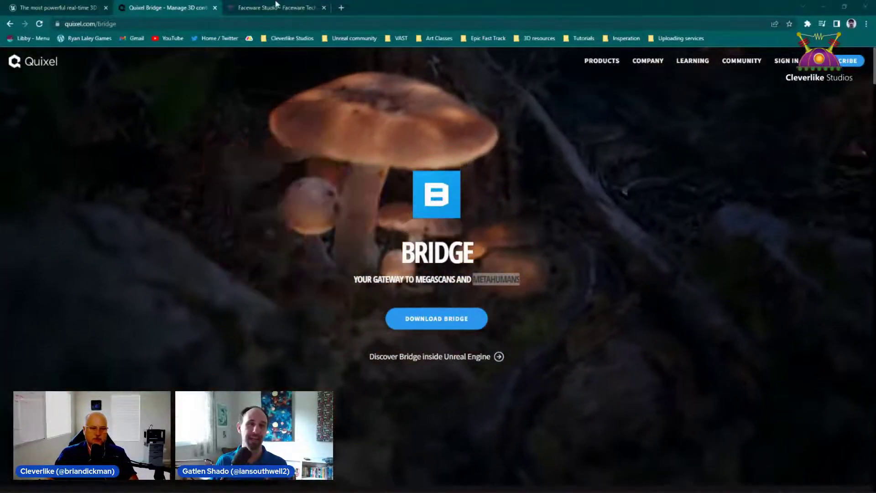
pyautogui.click(274, 7)
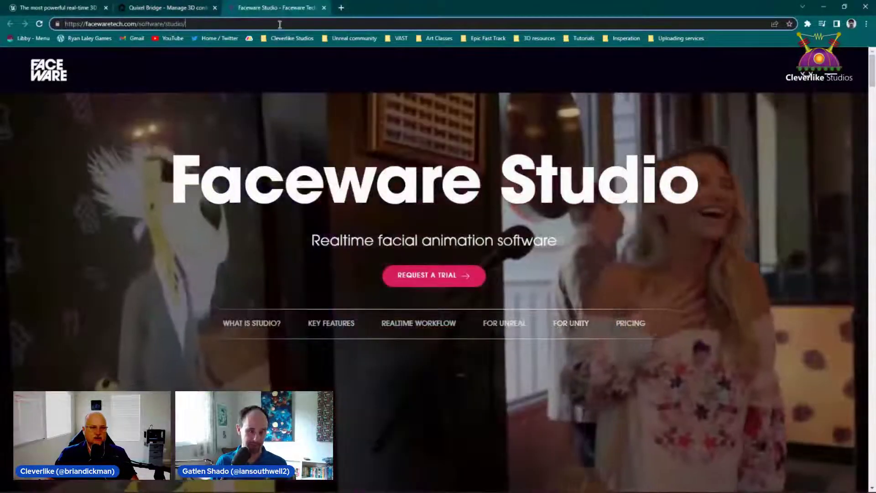
pyautogui.click(206, 26)
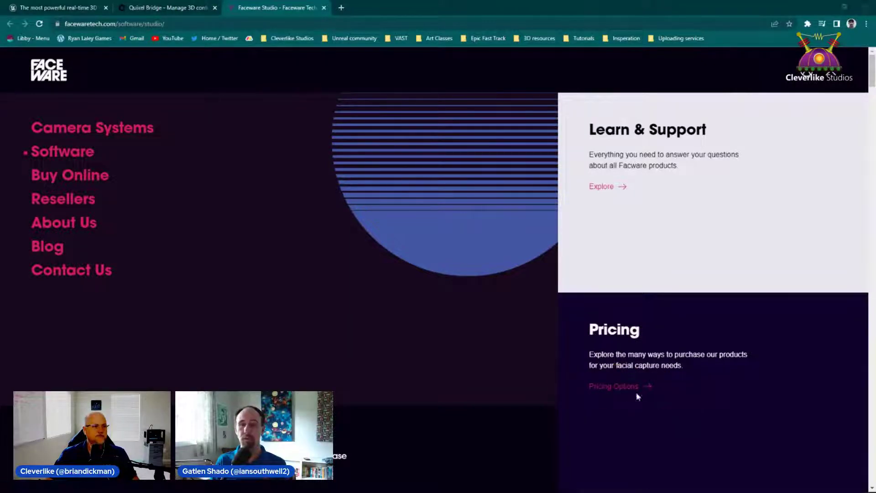
# Open Faceware's pricing options and review the prices for Creation Suite software, Realtime software, camera systems and on-site training
pyautogui.click(617, 387)
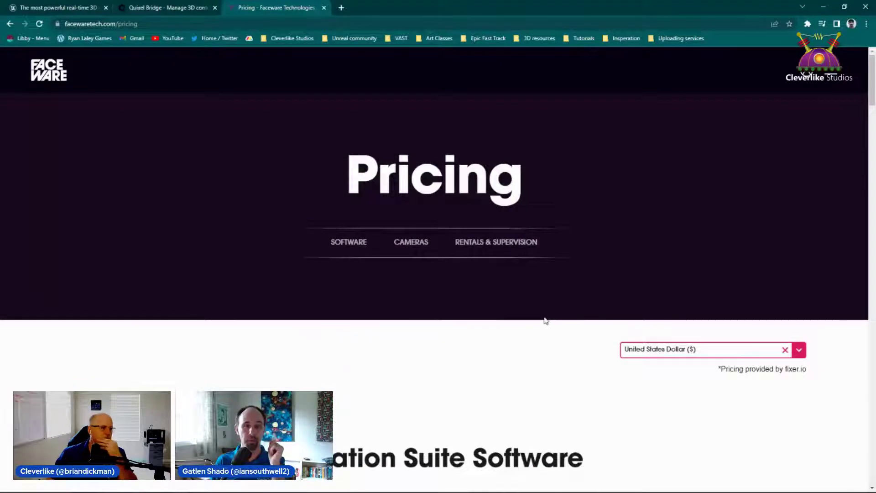
pyautogui.scroll(-7, 546, 321)
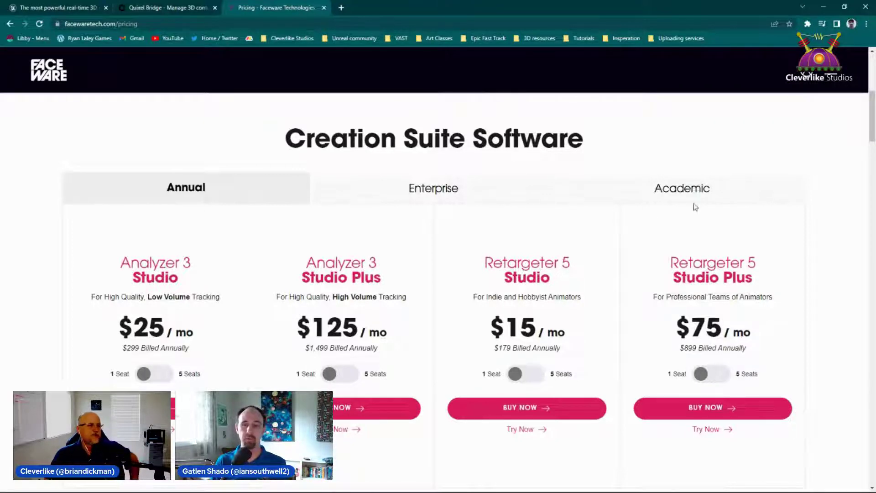
pyautogui.scroll(-10, 726, 310)
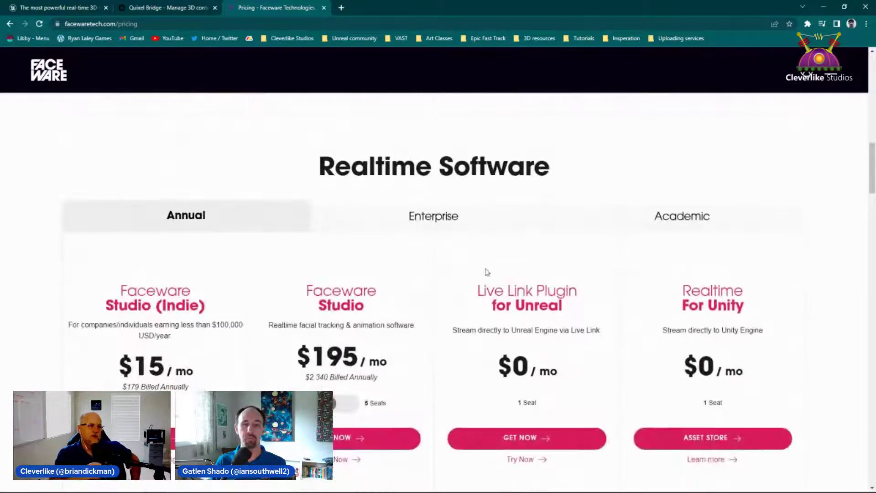
pyautogui.scroll(-8, 575, 235)
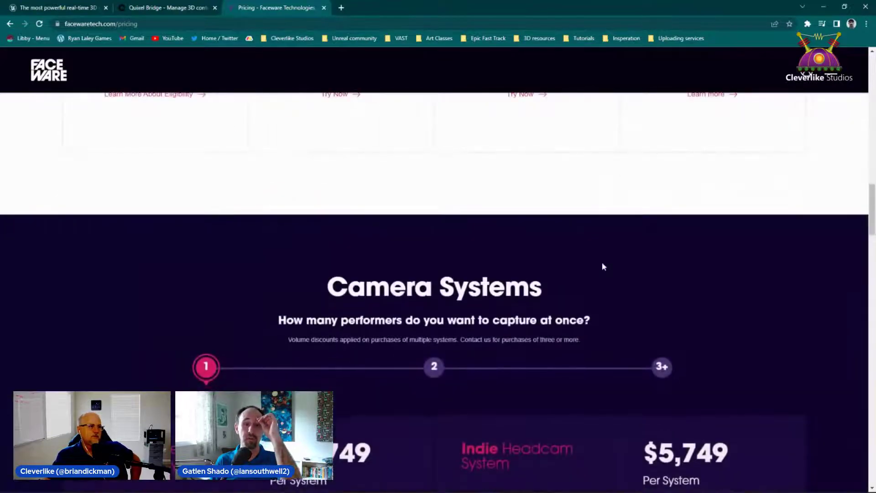
pyautogui.scroll(-4, 478, 400)
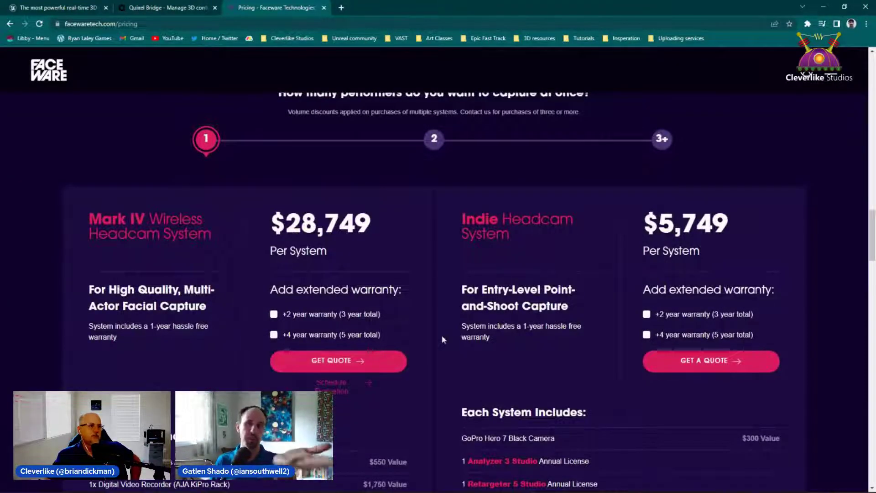
pyautogui.scroll(-4, 443, 338)
pyautogui.scroll(-13, 451, 338)
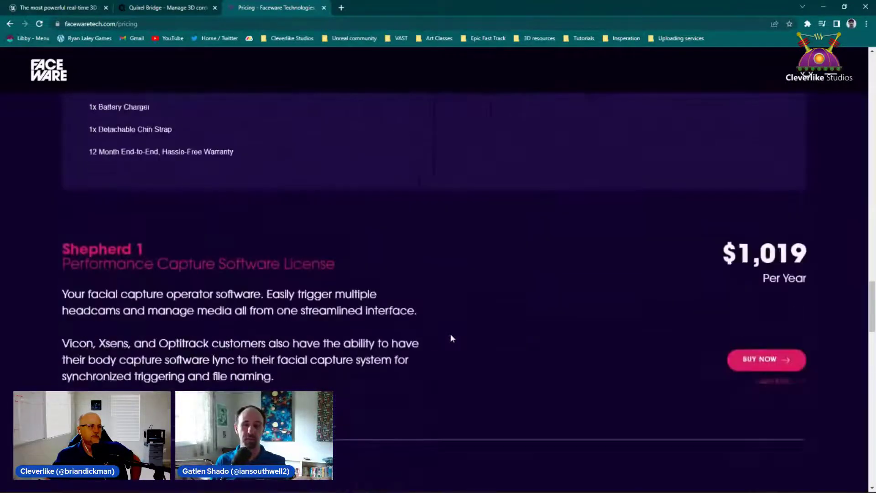
pyautogui.scroll(-4, 451, 338)
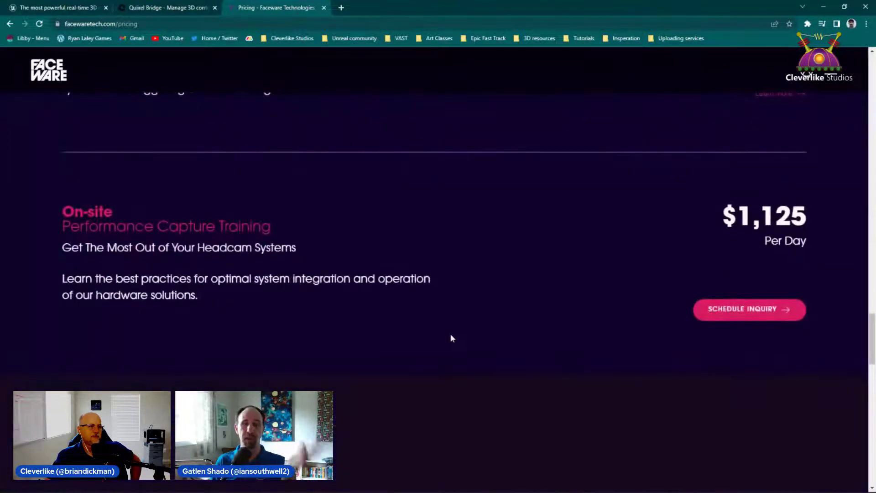
pyautogui.scroll(20, 448, 333)
pyautogui.scroll(20, 435, 332)
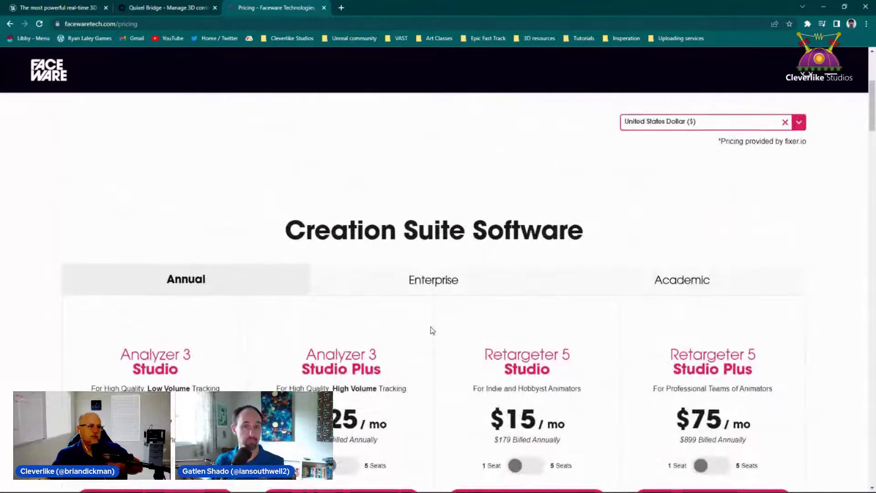
pyautogui.scroll(4, 433, 330)
pyautogui.scroll(-5, 432, 329)
# Show the Academic pricing information for the Creation Suite Software and read the offer for schools
pyautogui.click(675, 239)
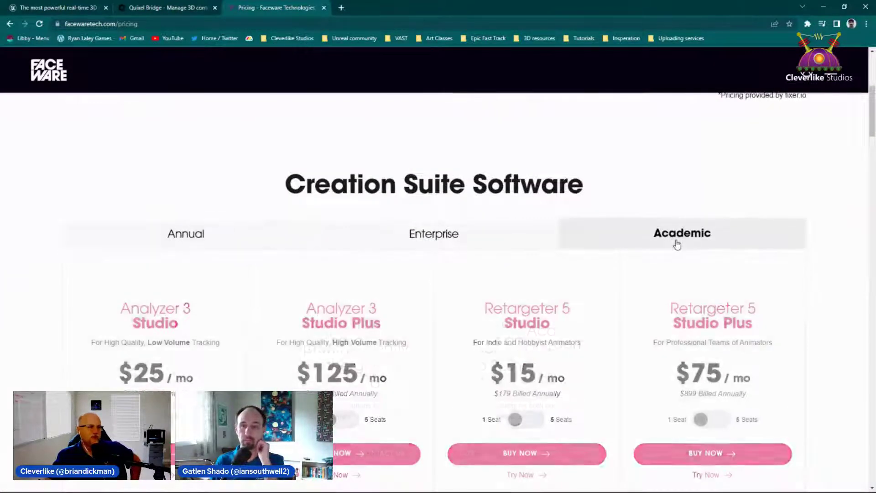
pyautogui.scroll(-2, 677, 245)
pyautogui.scroll(-1, 677, 245)
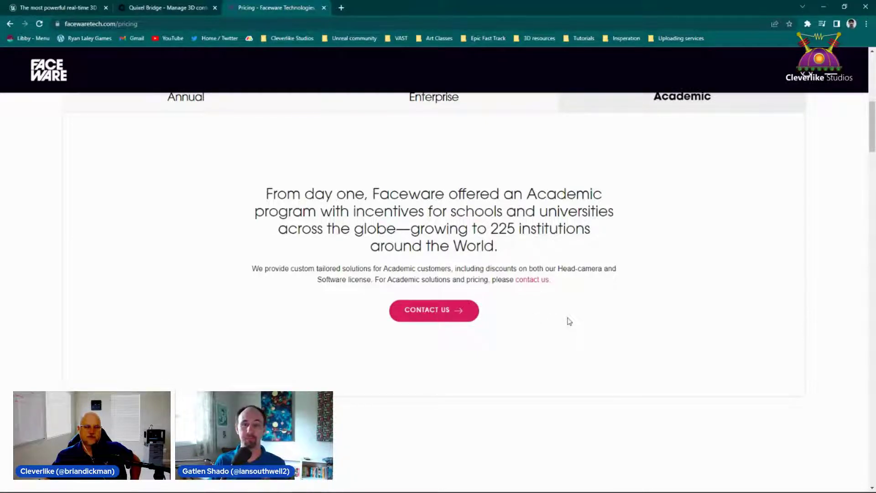
# Open the Faceware user portal in a new tab and go to its Software Downloads page
pyautogui.scroll(6, 569, 322)
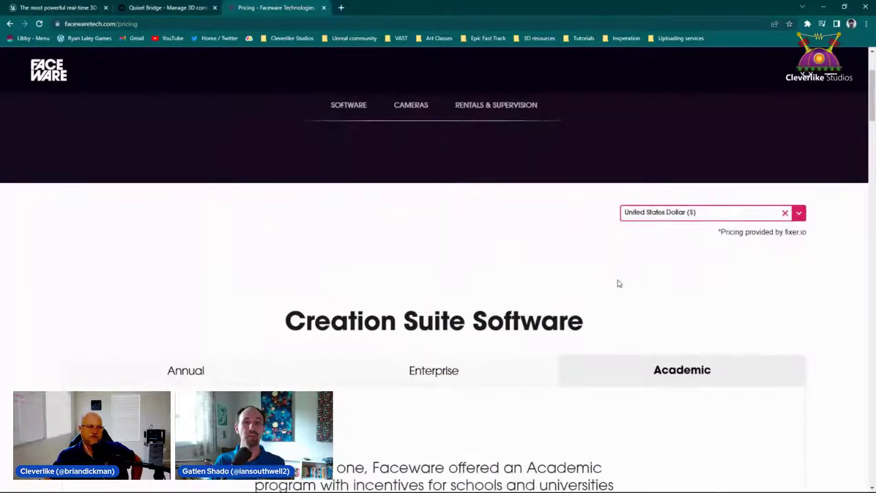
pyautogui.click(808, 79)
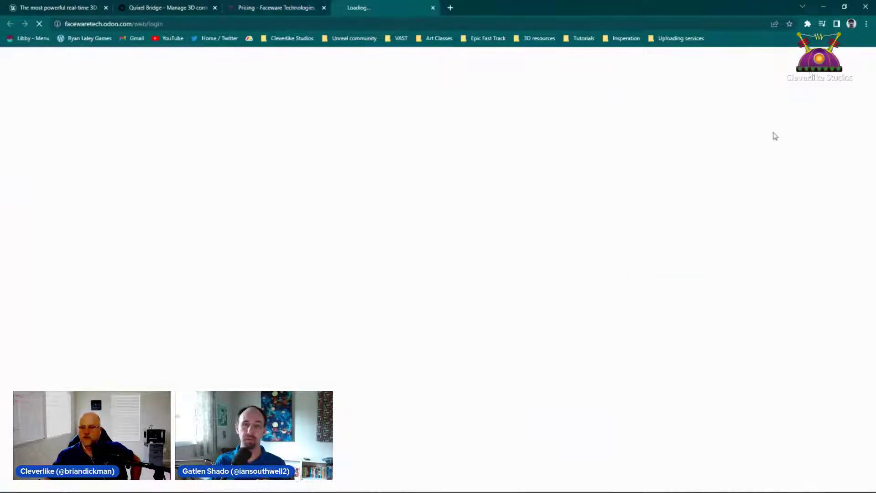
pyautogui.hotkey('ctrl', 'shift', 'Tab')
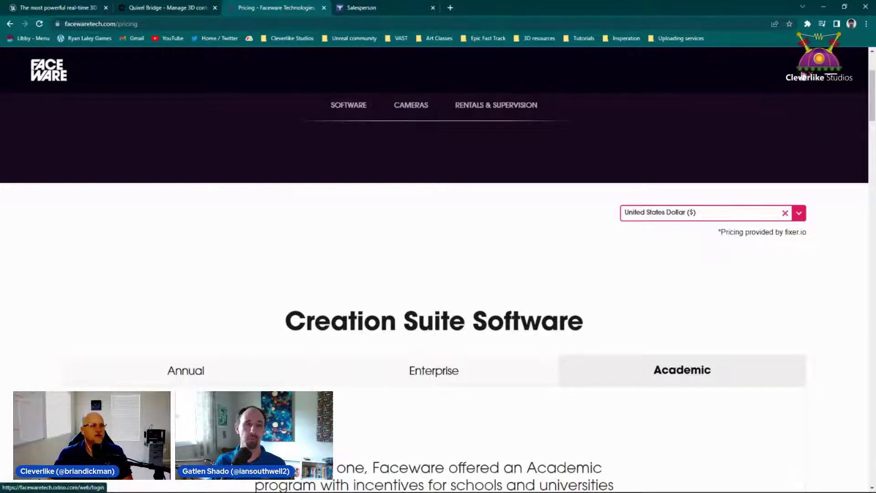
pyautogui.click(377, 9)
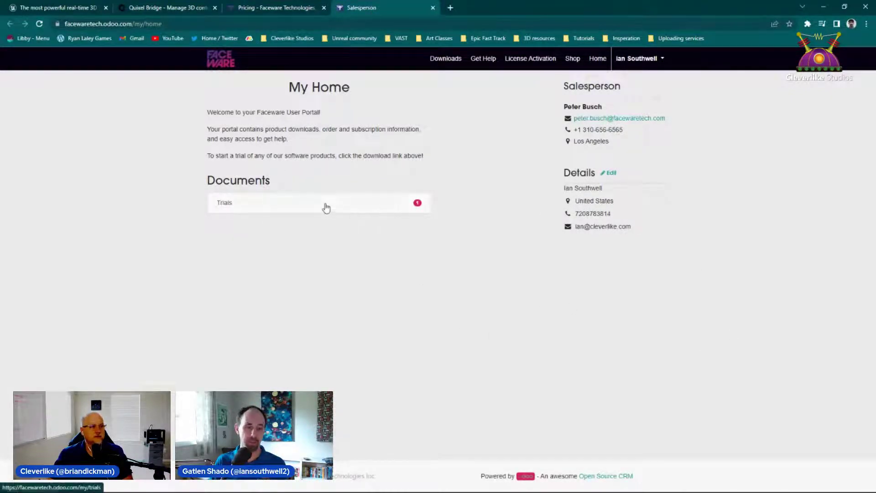
pyautogui.moveTo(274, 187)
pyautogui.mouseDown()
pyautogui.moveTo(309, 224)
pyautogui.moveTo(250, 188)
pyautogui.moveTo(270, 201)
pyautogui.mouseUp()
pyautogui.press('b')
pyautogui.press('Escape')
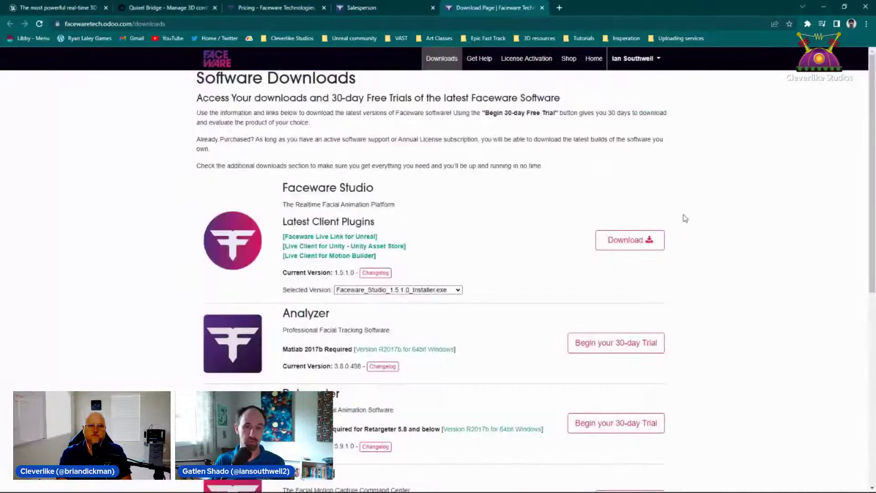
# Circle the Faceware Studio download and mark the three client plugin links on the page, and clear the annotations
pyautogui.moveTo(661, 210)
pyautogui.mouseDown()
pyautogui.moveTo(543, 220)
pyautogui.moveTo(665, 212)
pyautogui.mouseUp()
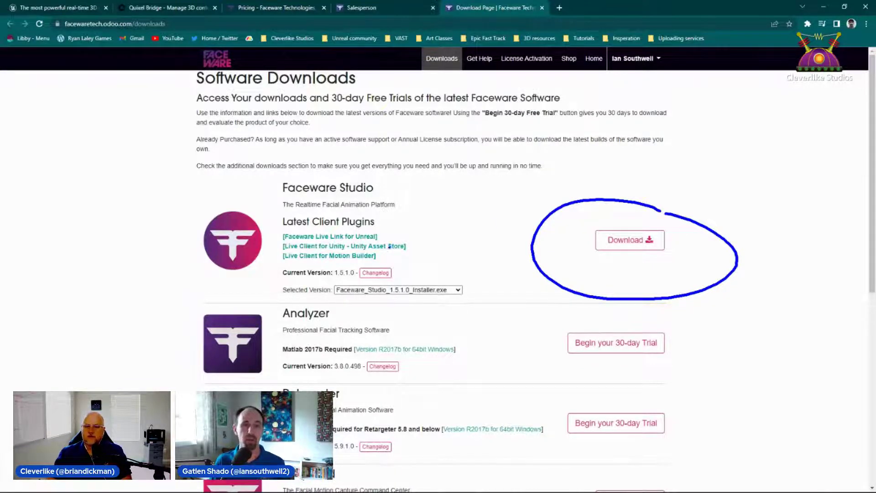
pyautogui.moveTo(381, 236)
pyautogui.mouseDown()
pyautogui.moveTo(422, 247)
pyautogui.moveTo(399, 258)
pyautogui.mouseUp()
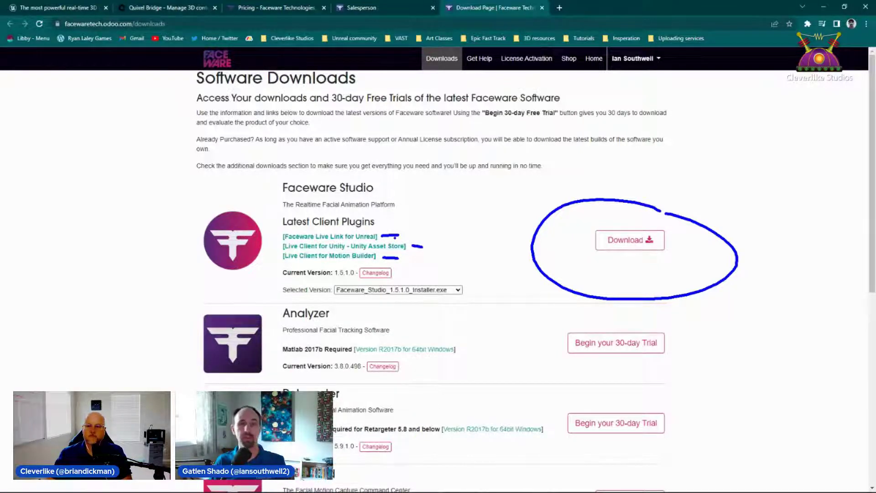
pyautogui.press('Escape')
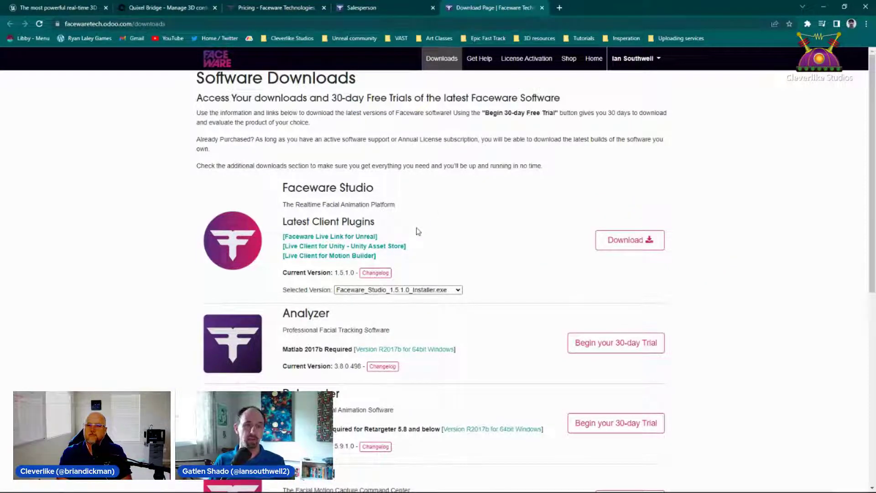
# Open the Faceware Live Link for Unreal plugin page from the downloads and highlight the plugin's title
pyautogui.click(322, 242)
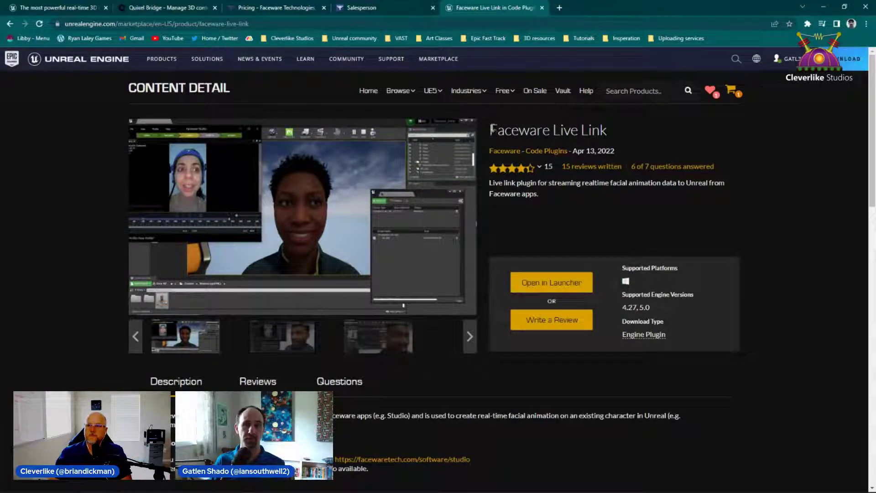
pyautogui.moveTo(489, 130); pyautogui.dragTo(607, 130)
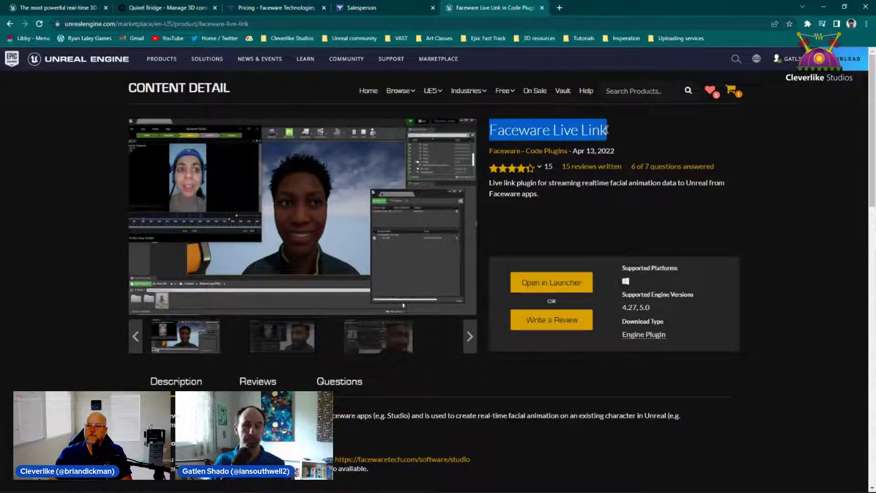
pyautogui.click(607, 131)
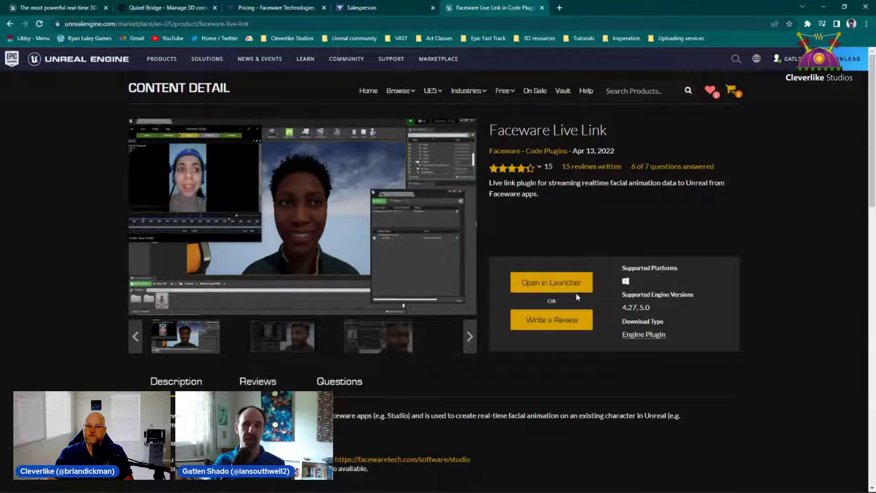
# Circle the Open in Launcher option, mark the supported engine versions 4.27 and 5.0, and clear the annotations
pyautogui.moveTo(588, 266)
pyautogui.mouseDown()
pyautogui.moveTo(584, 302)
pyautogui.moveTo(562, 254)
pyautogui.mouseUp()
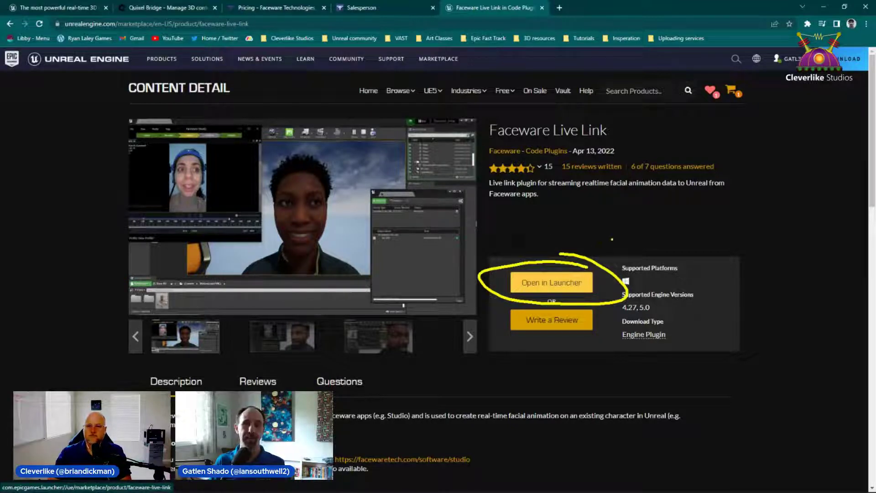
pyautogui.moveTo(619, 315)
pyautogui.mouseDown()
pyautogui.moveTo(686, 315)
pyautogui.moveTo(654, 319)
pyautogui.moveTo(616, 300)
pyautogui.moveTo(674, 300)
pyautogui.mouseUp()
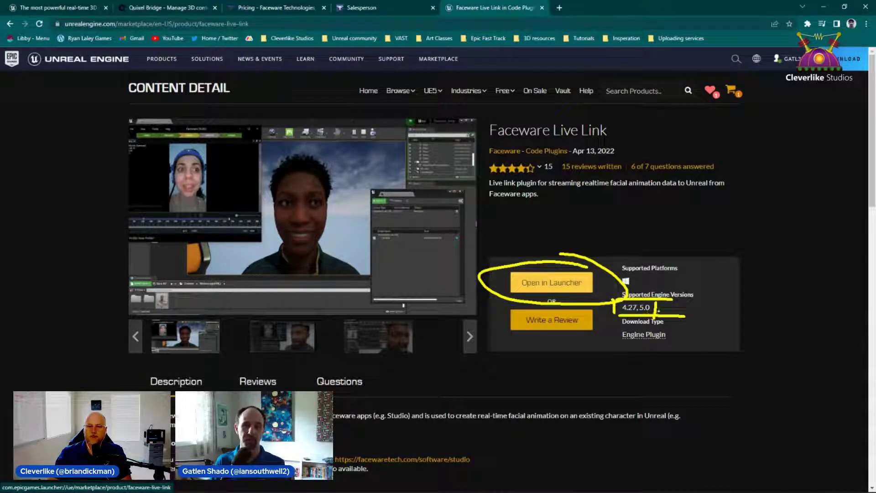
pyautogui.press('Escape')
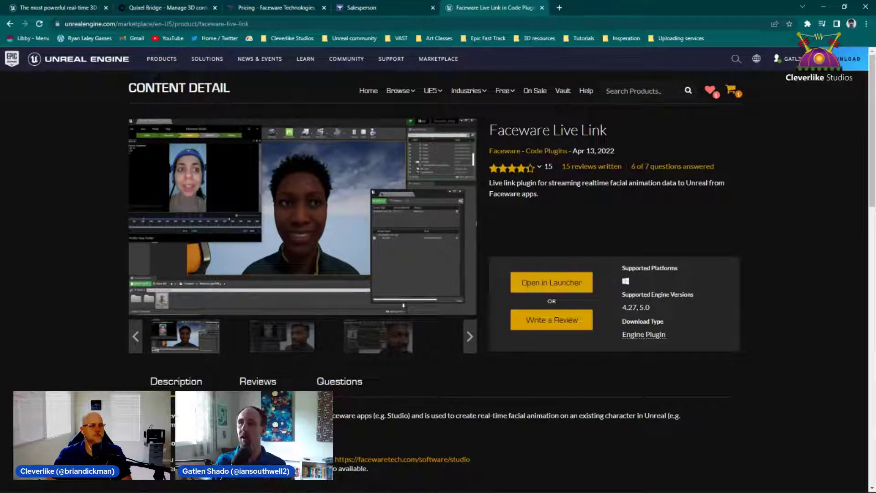
# Bring the Faceware/Glassbox/Metahuman Workflow Overview course into the browser window, highlight its title and underline the UE version
pyautogui.moveTo(874, 14); pyautogui.dragTo(621, 4)
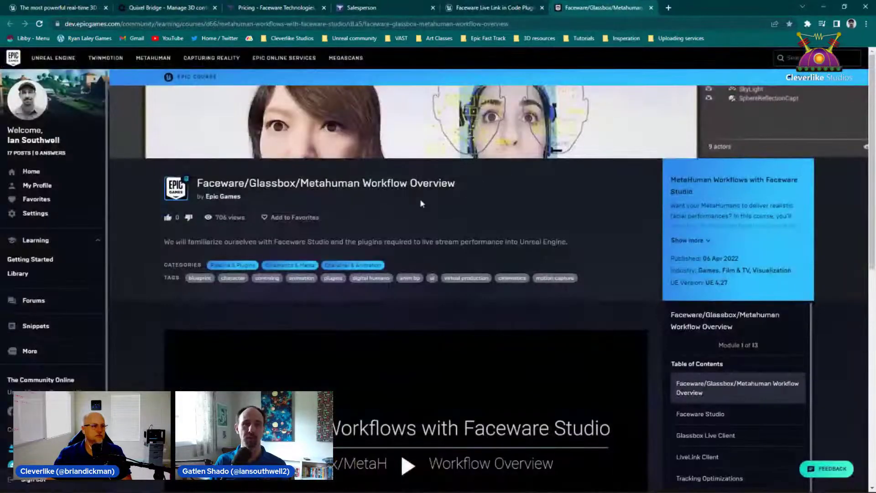
pyautogui.moveTo(199, 183); pyautogui.dragTo(458, 184)
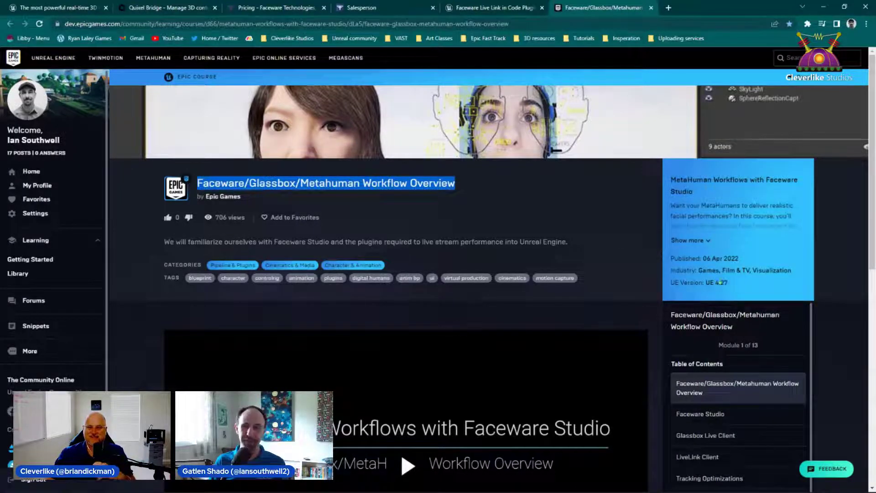
pyautogui.moveTo(705, 290); pyautogui.dragTo(734, 289)
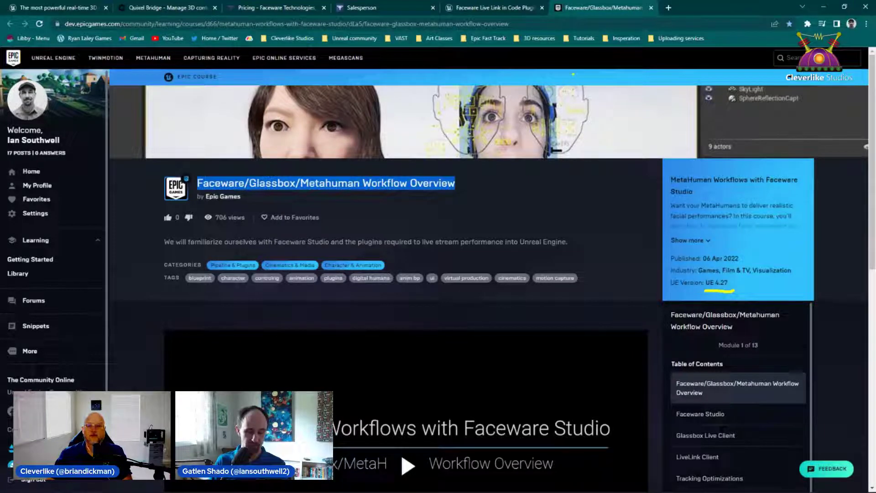
# Annotate the tracked face in the course banner, clear the annotations, and show the course's video and table of contents
pyautogui.moveTo(573, 74)
pyautogui.mouseDown()
pyautogui.moveTo(504, 67)
pyautogui.moveTo(547, 52)
pyautogui.mouseUp()
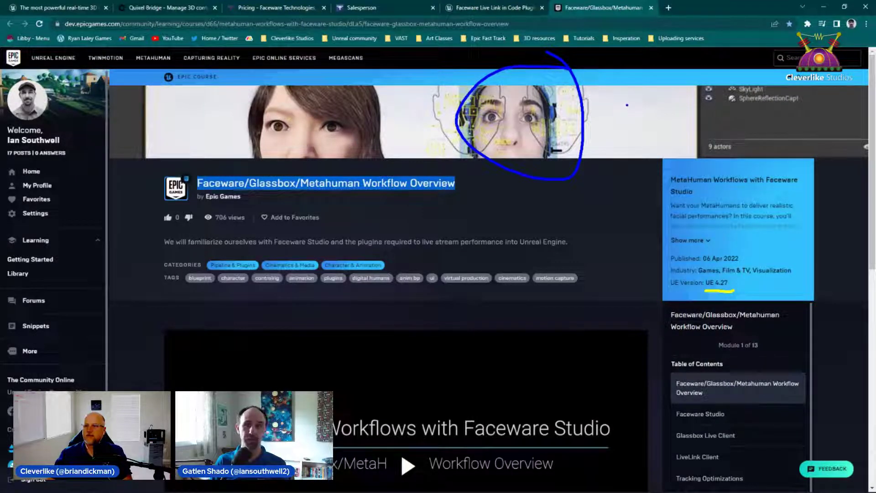
pyautogui.moveTo(627, 105)
pyautogui.mouseDown()
pyautogui.moveTo(597, 108)
pyautogui.moveTo(601, 117)
pyautogui.mouseUp()
pyautogui.moveTo(410, 107); pyautogui.dragTo(429, 106)
pyautogui.moveTo(417, 100)
pyautogui.mouseDown()
pyautogui.moveTo(428, 108)
pyautogui.moveTo(418, 119)
pyautogui.mouseUp()
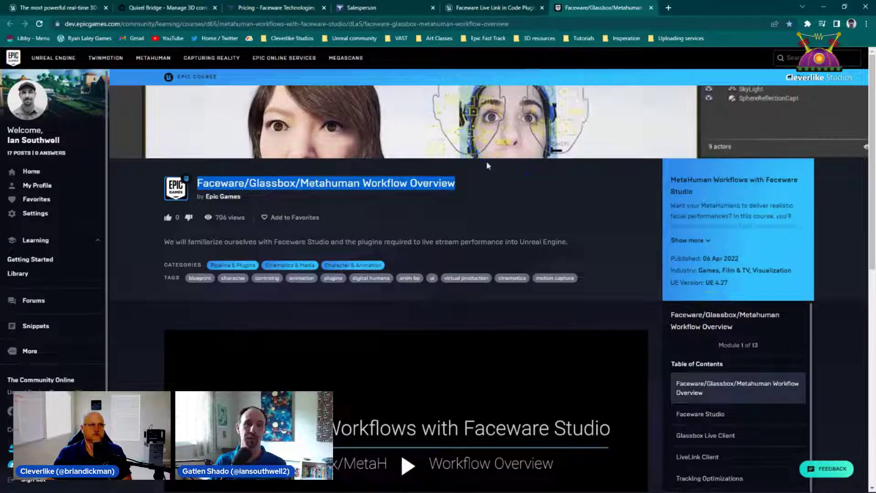
pyautogui.press('Escape')
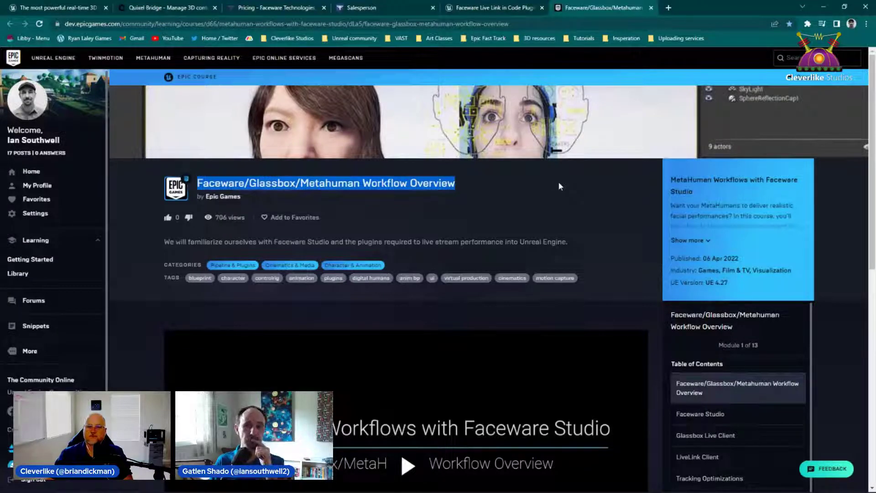
pyautogui.scroll(-5, 564, 181)
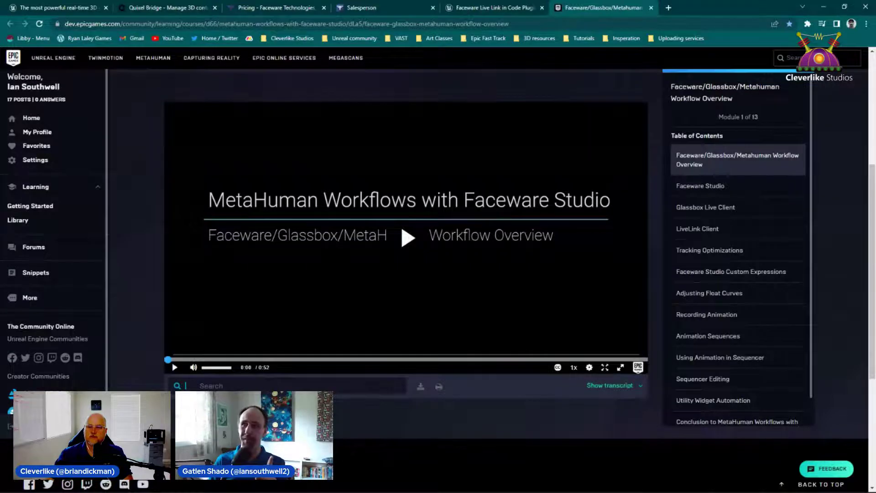
# Bring the Learning Motion Capture With Faceware livestream into the browser window and skip its video to about 58 minutes
pyautogui.moveTo(712, 68); pyautogui.dragTo(698, 8)
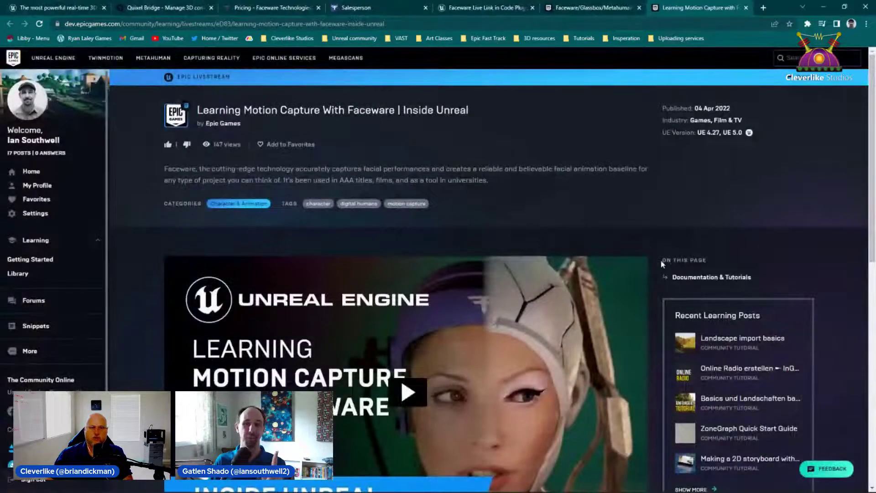
pyautogui.scroll(-1, 650, 274)
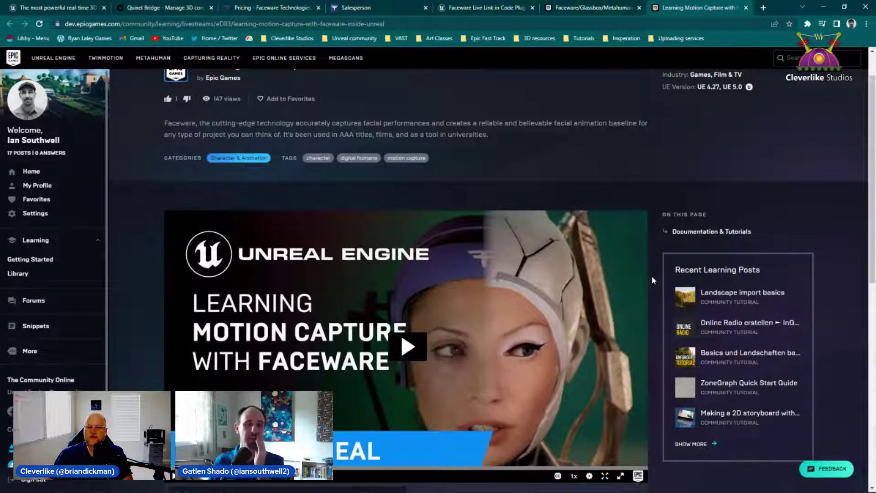
pyautogui.scroll(-2, 651, 275)
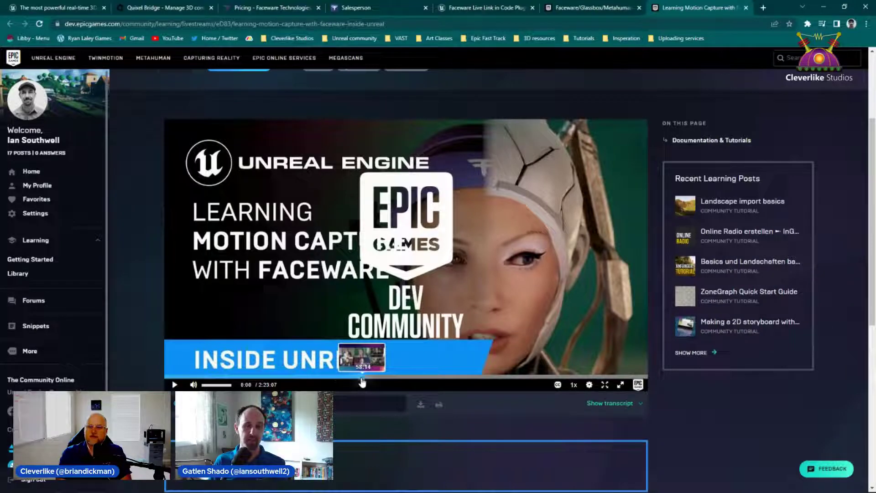
pyautogui.click(355, 384)
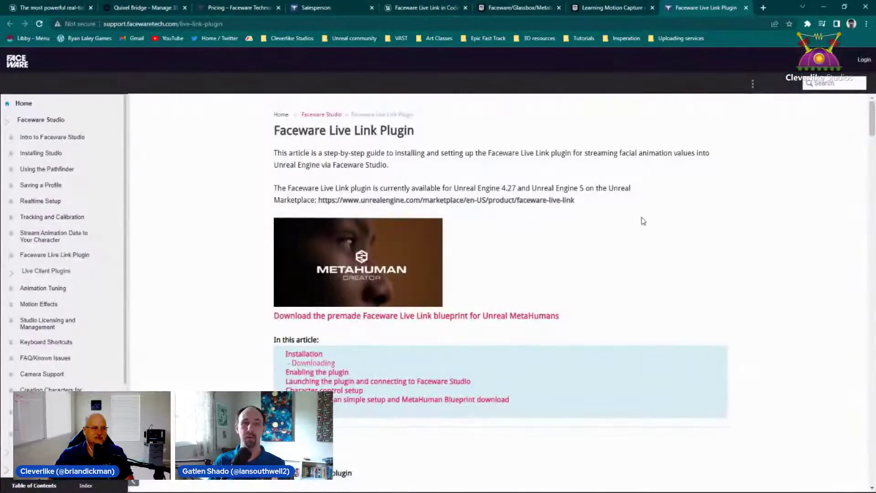
# Copy the page addresses of the Faceware Live Link Plugin guide, the MetaHuman workflow course and the motion capture livestream for another window
pyautogui.click(377, 25)
pyautogui.click(534, 7)
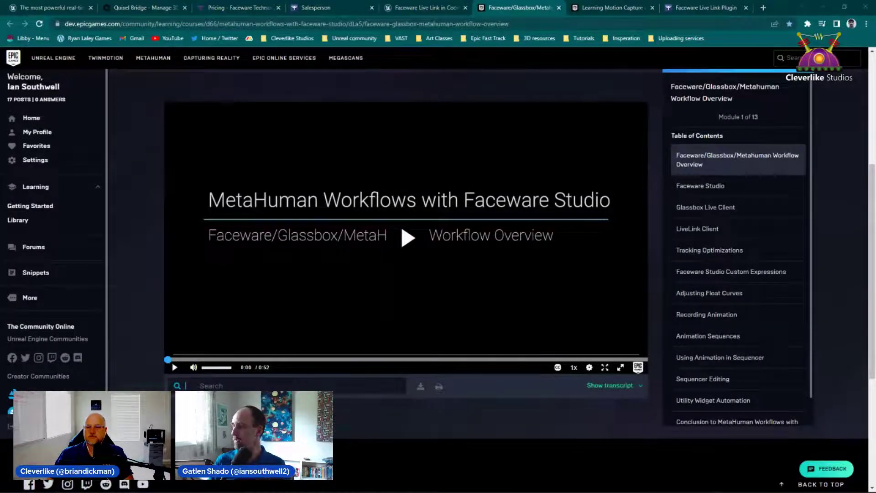
pyautogui.click(357, 23)
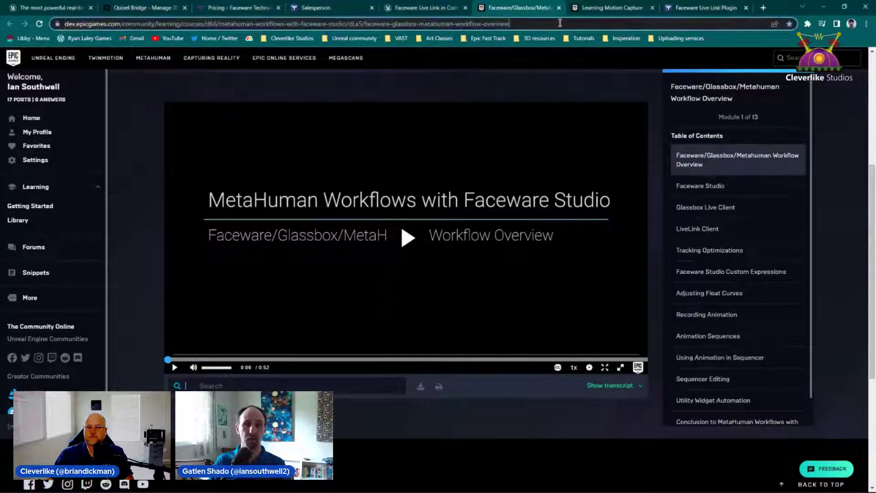
pyautogui.hotkey('alt', 'Tab')
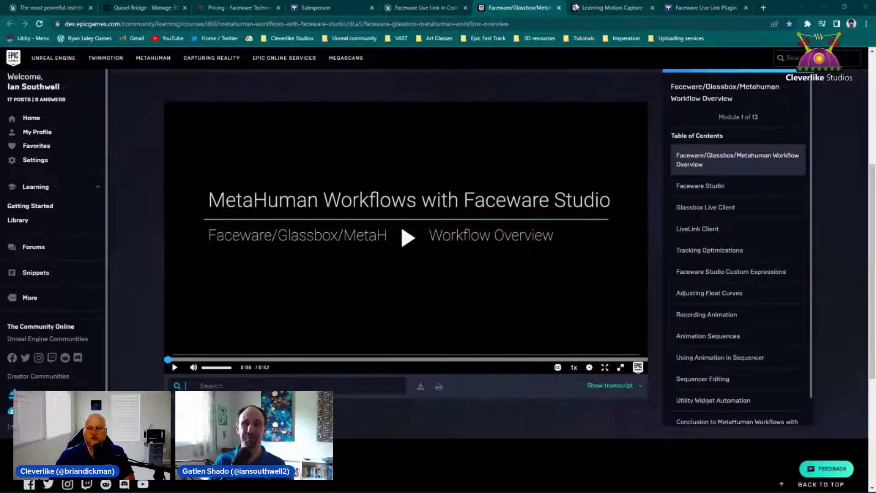
pyautogui.click(593, 8)
pyautogui.click(405, 25)
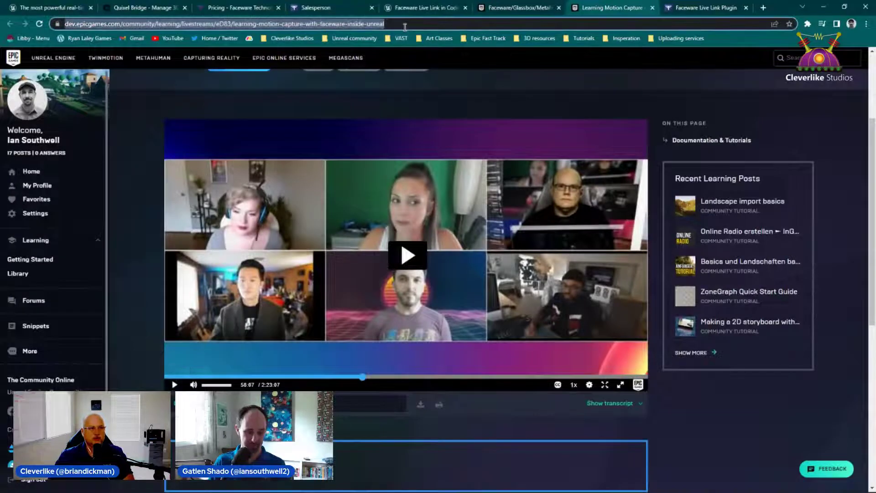
pyautogui.hotkey('alt', 'Tab')
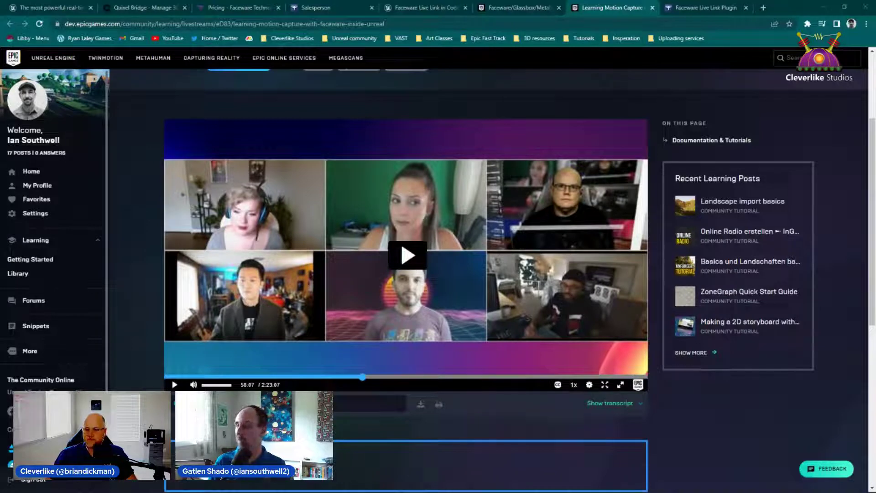
# Review the Faceware Live Link Plugin guide through its Epic MetaHuman simple setup section, highlight that section, and return to the start
pyautogui.click(689, 9)
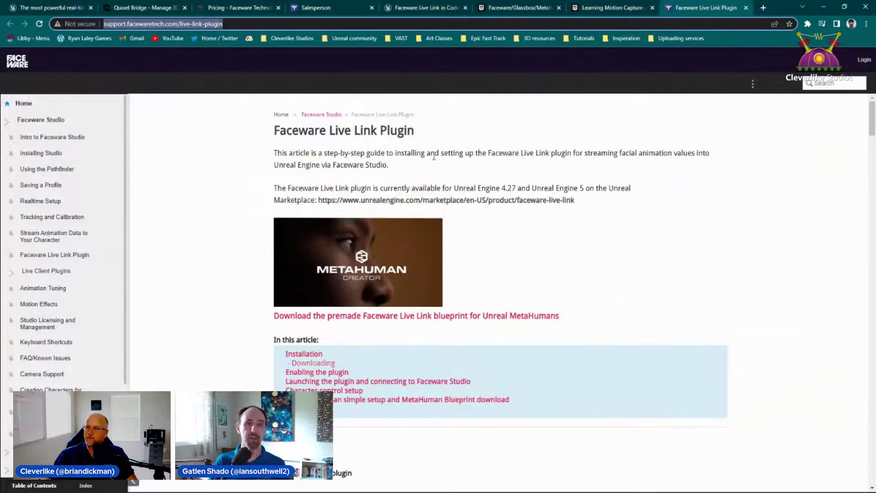
pyautogui.scroll(-7, 485, 196)
pyautogui.scroll(-20, 485, 196)
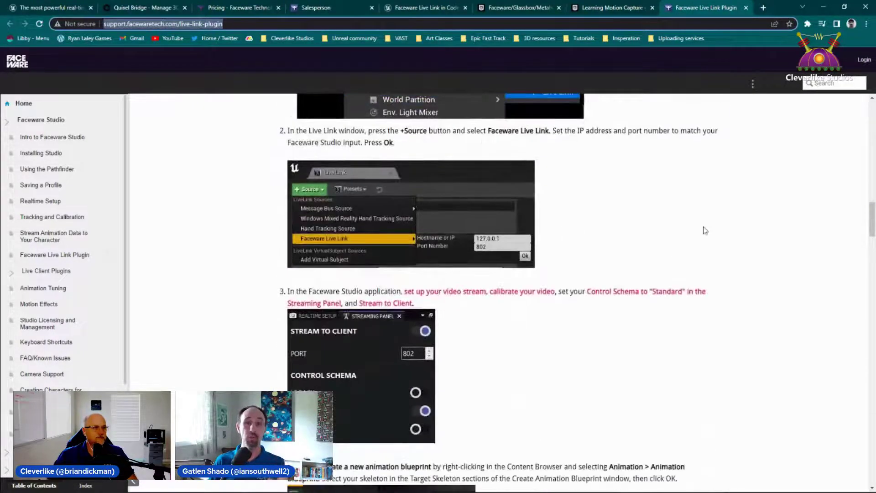
pyautogui.scroll(-7, 791, 254)
pyautogui.scroll(-20, 789, 295)
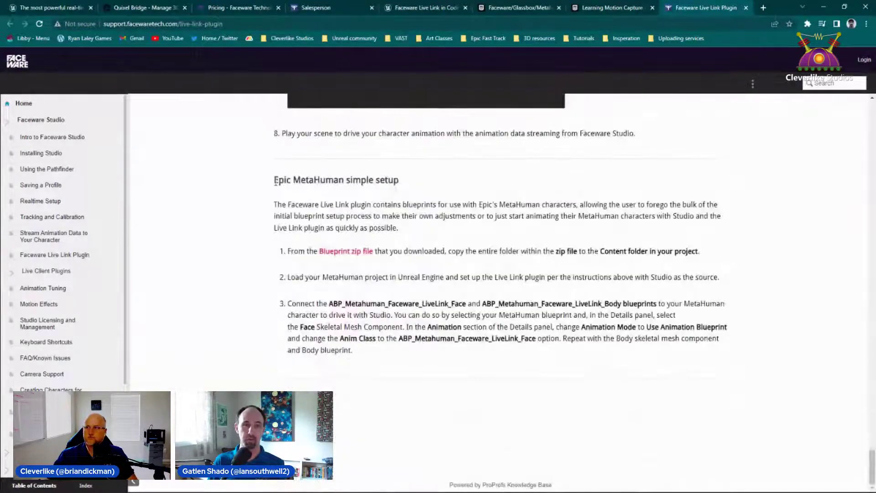
pyautogui.moveTo(278, 180); pyautogui.dragTo(736, 343)
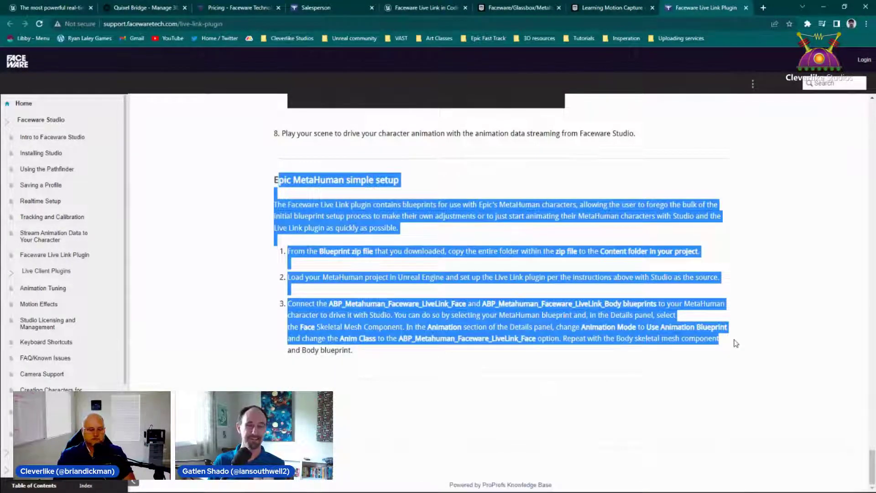
pyautogui.click(787, 291)
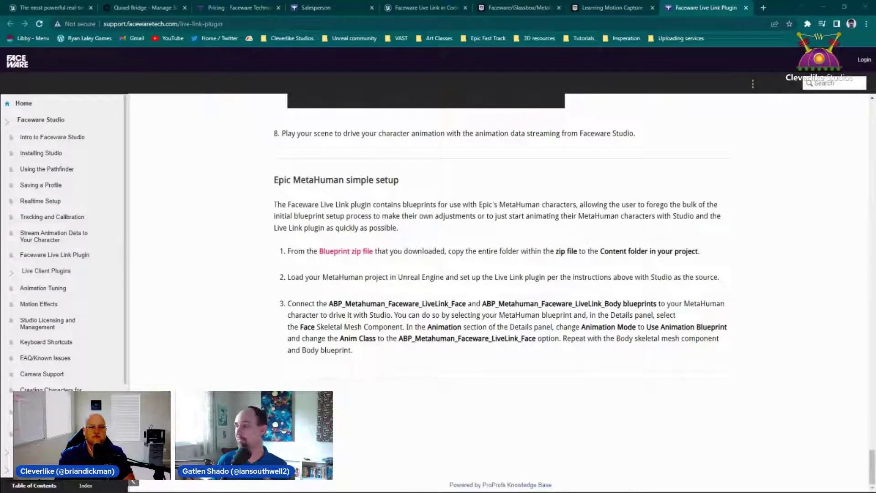
pyautogui.scroll(15, 825, 336)
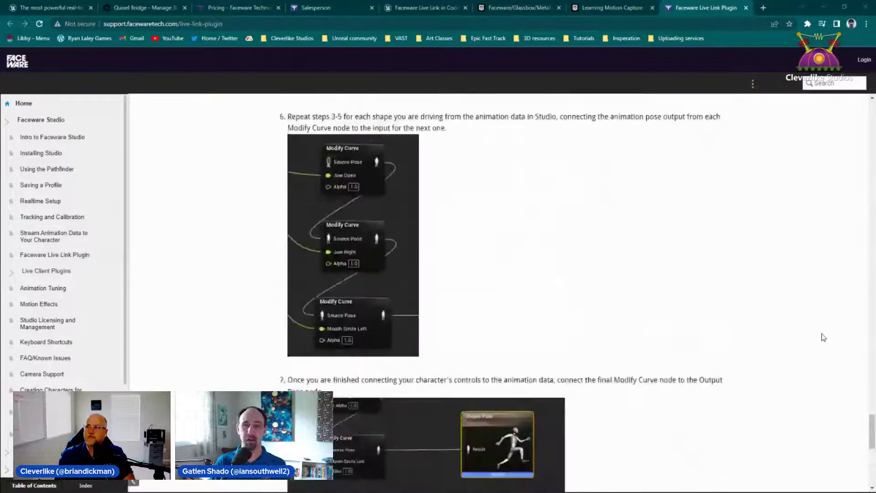
pyautogui.moveTo(870, 405); pyautogui.dragTo(866, 104)
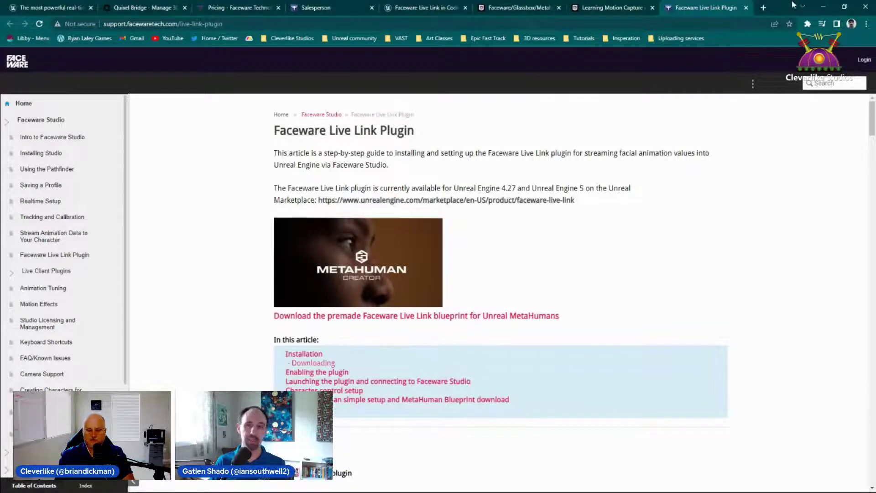
# Switch from the browser to the Epic Games Launcher and mark the launch option for Unreal Engine 5.0.1
pyautogui.click(824, 7)
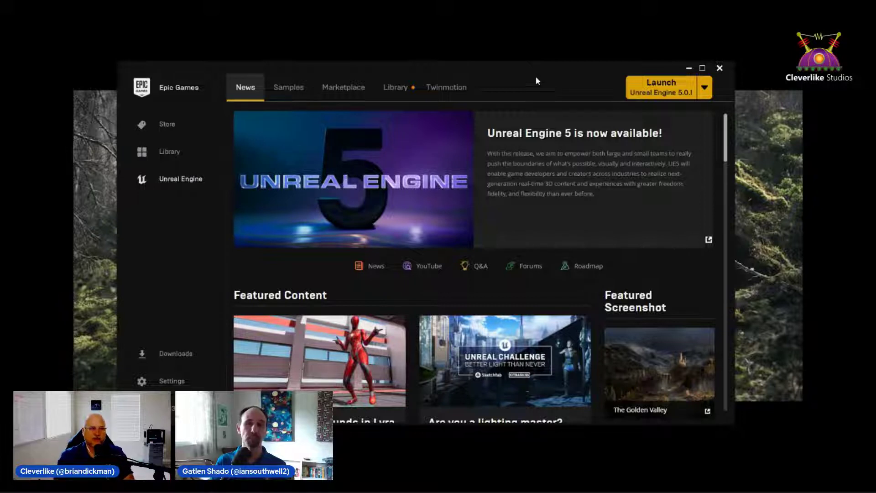
pyautogui.moveTo(542, 67); pyautogui.dragTo(536, 66)
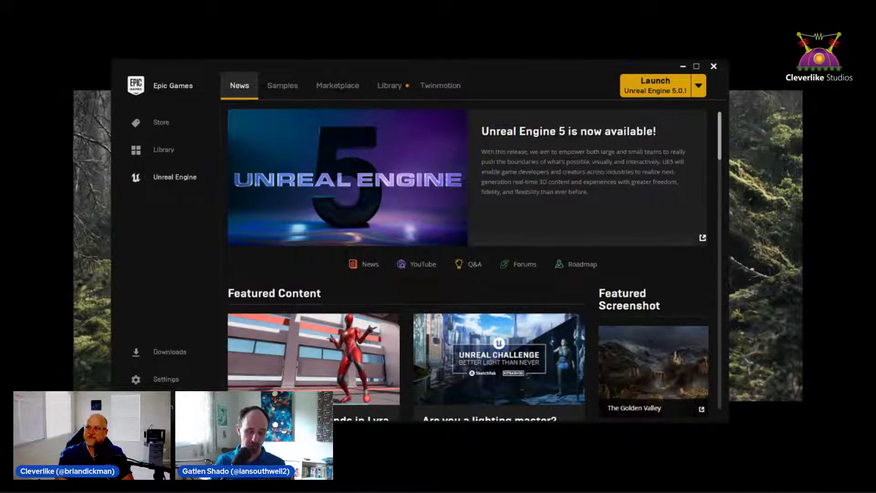
pyautogui.moveTo(639, 61)
pyautogui.mouseDown()
pyautogui.moveTo(589, 110)
pyautogui.moveTo(652, 59)
pyautogui.mouseUp()
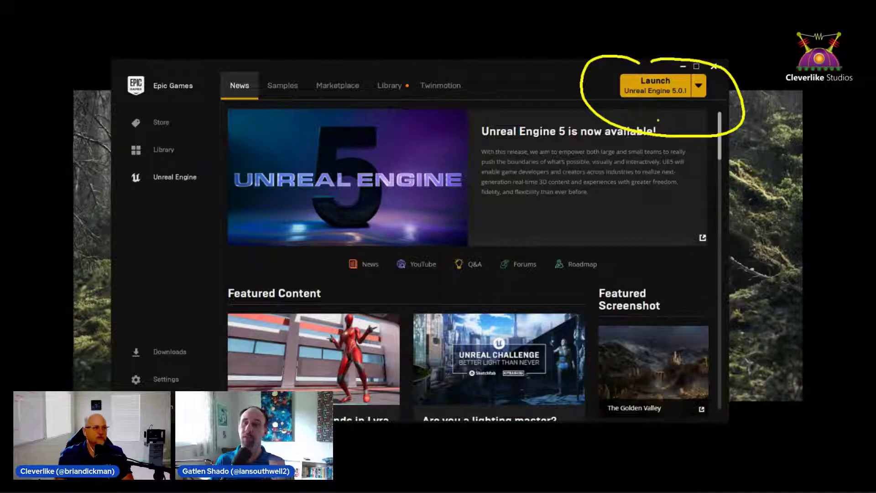
pyautogui.moveTo(660, 105); pyautogui.dragTo(696, 111)
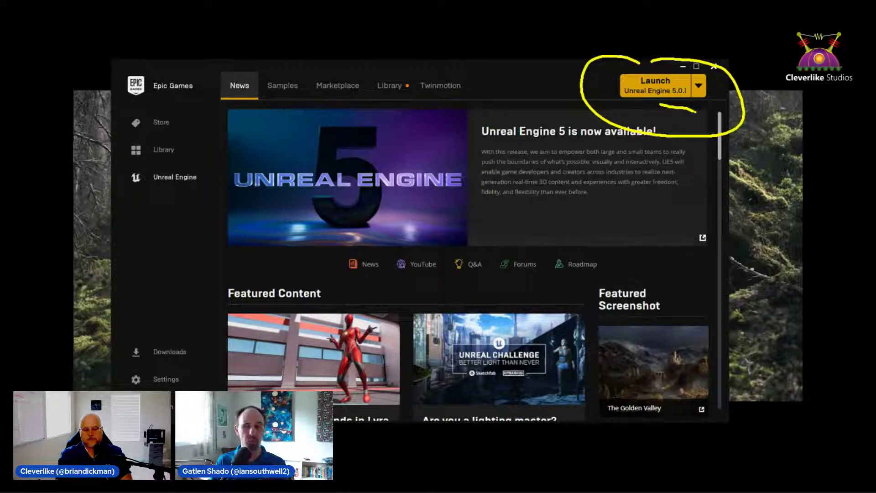
# Launch Unreal Engine 5.0.1 and show the Games templates in the Unreal Project Browser
pyautogui.click(656, 89)
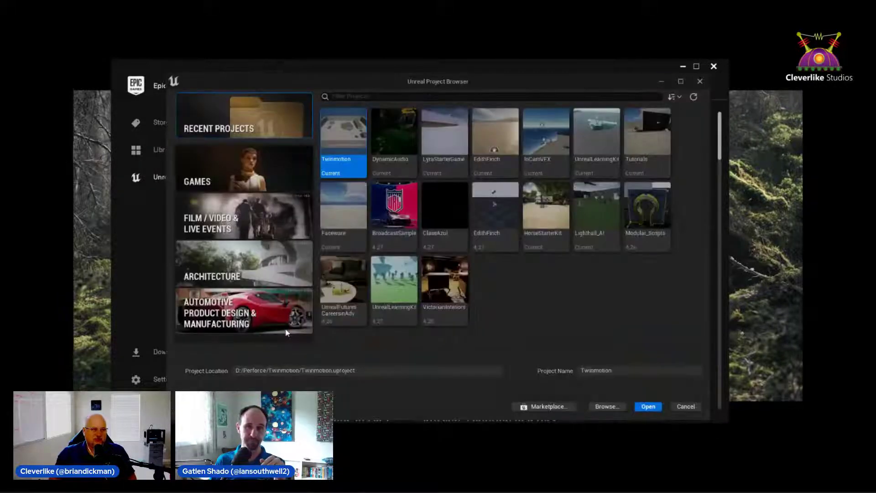
pyautogui.click(237, 169)
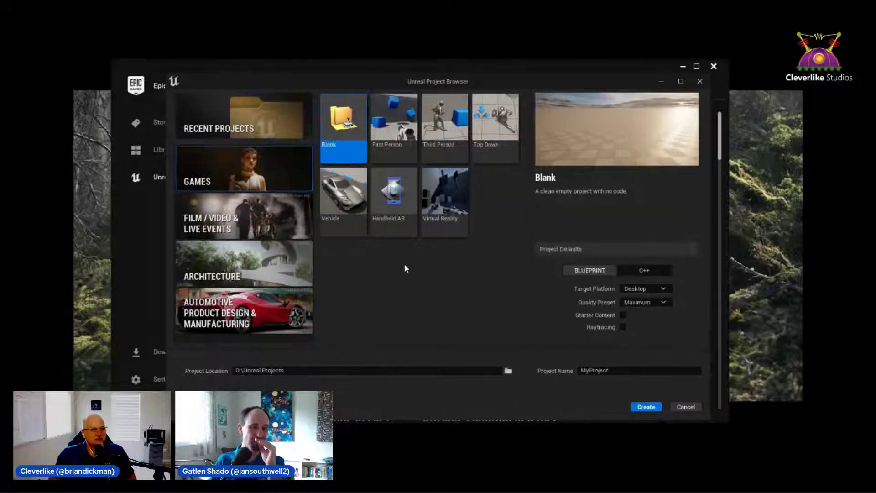
# Close the Epic Games Launcher window and move the Unreal Project Browser slightly higher on the desktop
pyautogui.click(662, 64)
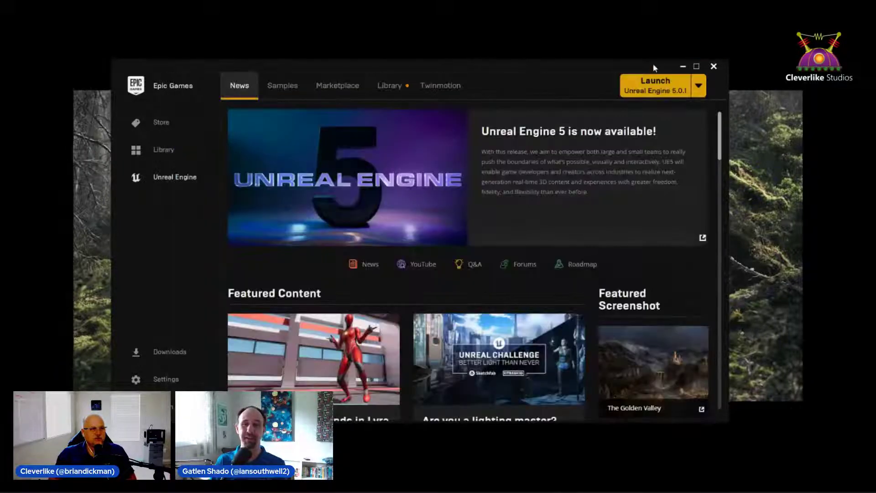
pyautogui.moveTo(638, 60); pyautogui.dragTo(636, 44)
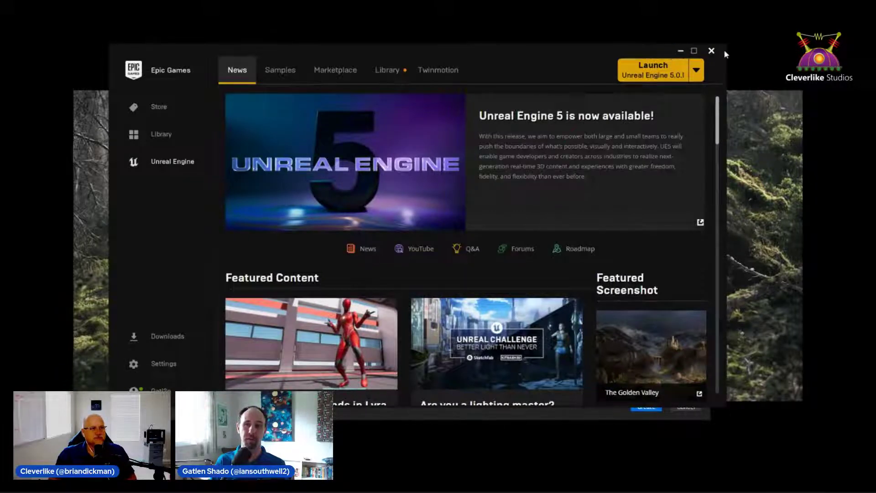
pyautogui.click(711, 50)
pyautogui.moveTo(524, 76); pyautogui.dragTo(523, 58)
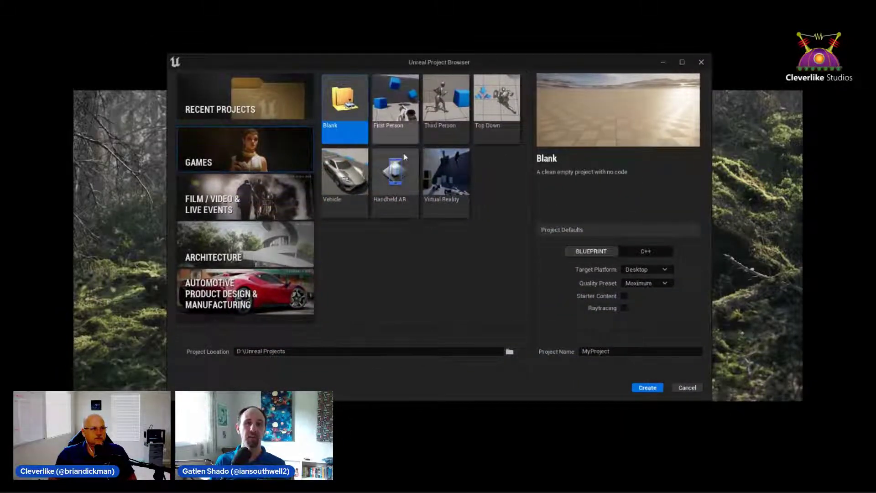
# Mark the Games category and the Blank template with drawn outlines, and clear the drawings
pyautogui.moveTo(162, 122)
pyautogui.mouseDown()
pyautogui.moveTo(232, 123)
pyautogui.moveTo(203, 177)
pyautogui.moveTo(336, 153)
pyautogui.moveTo(185, 119)
pyautogui.mouseUp()
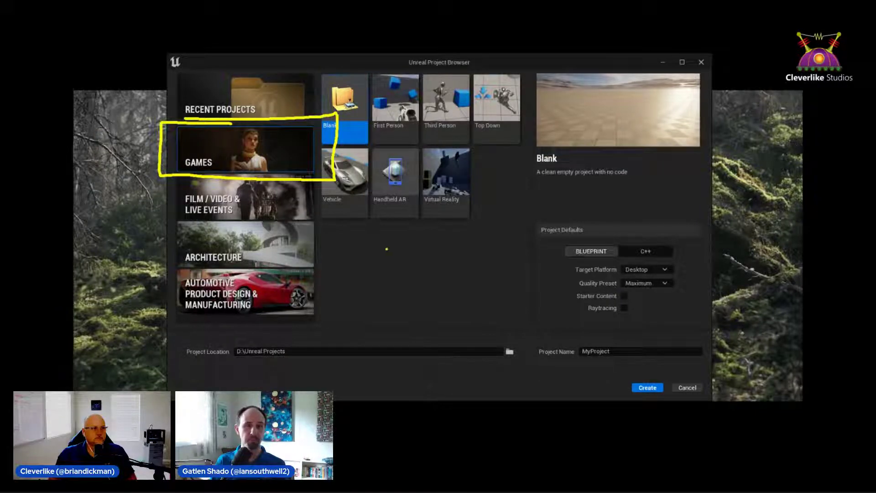
pyautogui.moveTo(374, 69)
pyautogui.mouseDown()
pyautogui.moveTo(323, 72)
pyautogui.moveTo(332, 146)
pyautogui.moveTo(365, 135)
pyautogui.moveTo(358, 69)
pyautogui.mouseUp()
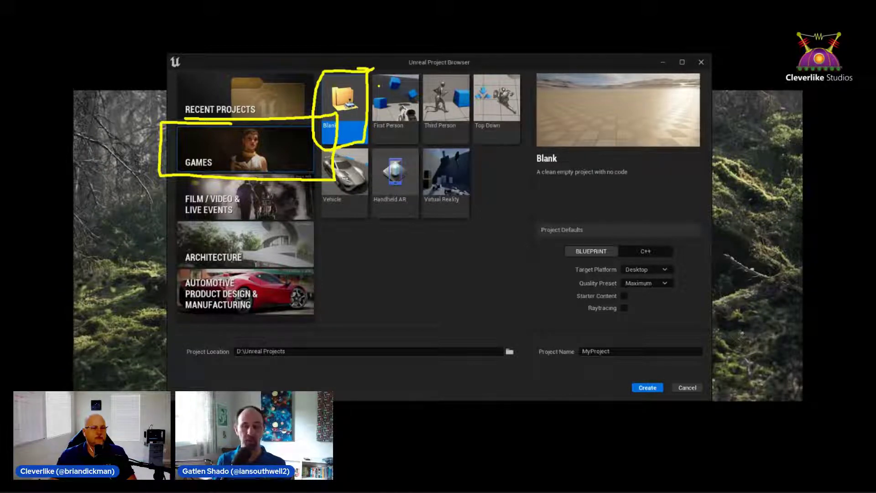
pyautogui.press('Escape')
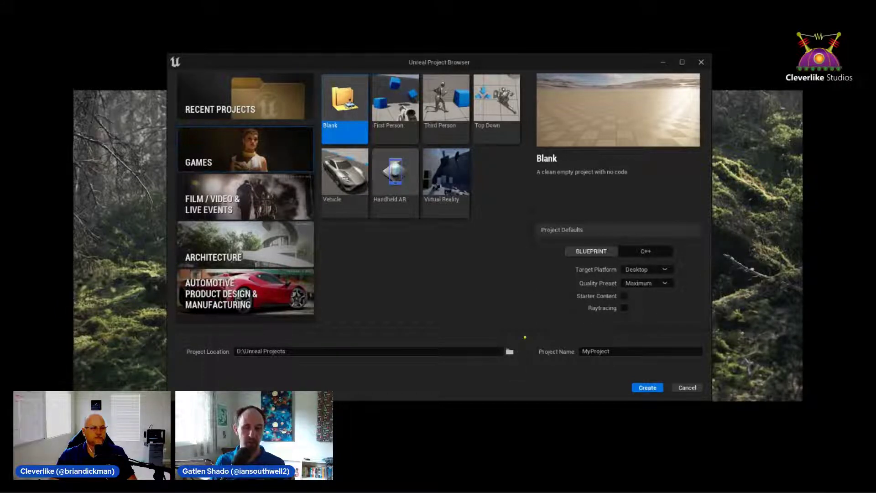
# Circle the project location, project name and create option for the Blank template, clearing the drawings
pyautogui.moveTo(526, 336)
pyautogui.mouseDown()
pyautogui.moveTo(333, 397)
pyautogui.moveTo(475, 314)
pyautogui.mouseUp()
pyautogui.moveTo(616, 330); pyautogui.dragTo(586, 325)
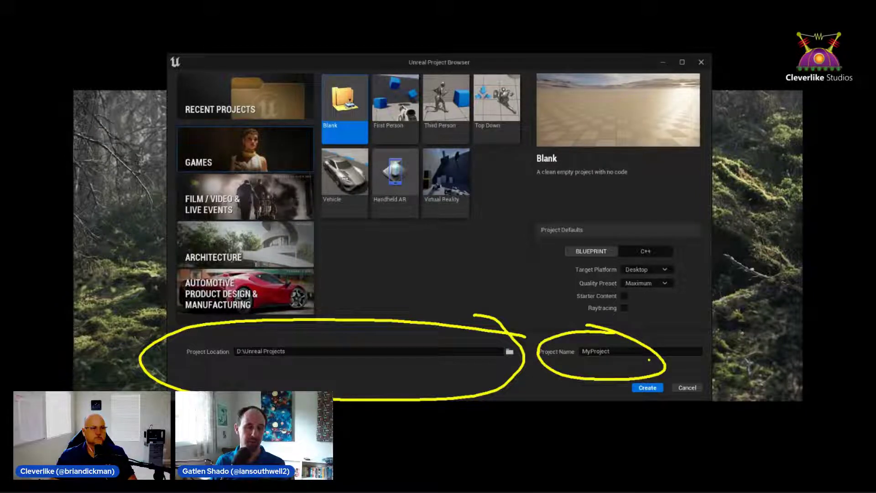
pyautogui.press('Escape')
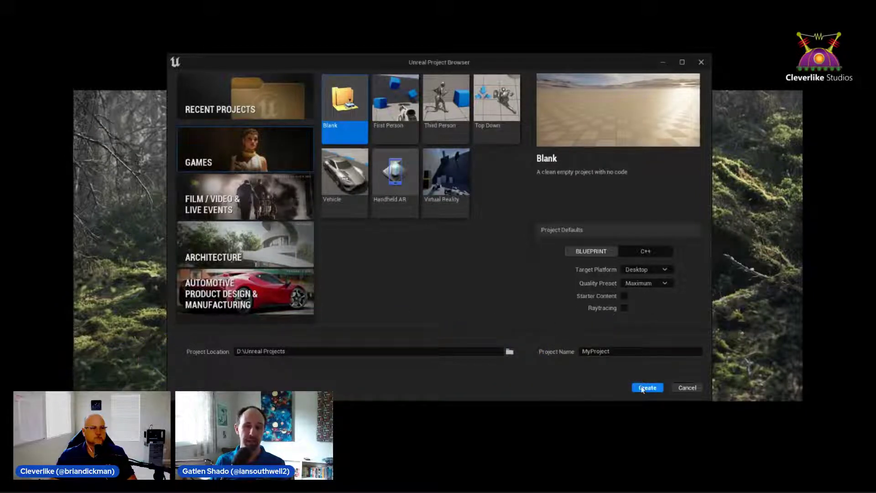
pyautogui.moveTo(657, 368)
pyautogui.mouseDown()
pyautogui.moveTo(620, 372)
pyautogui.moveTo(660, 373)
pyautogui.mouseUp()
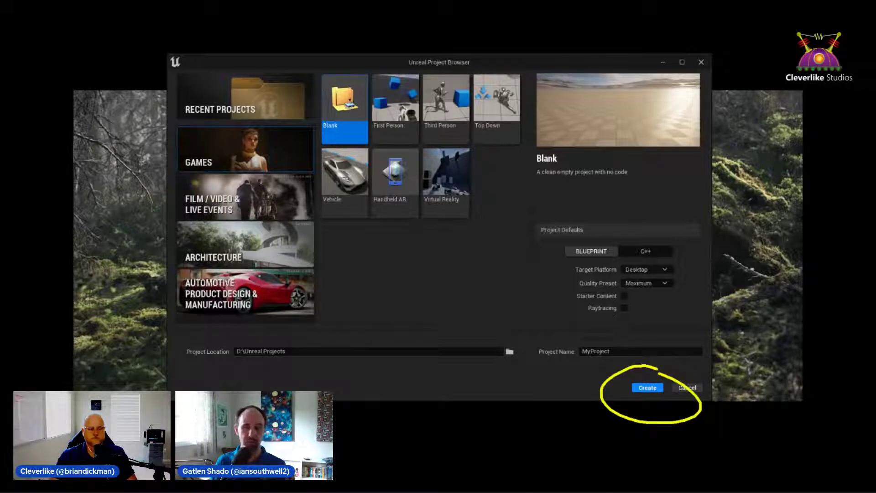
pyautogui.press('Escape')
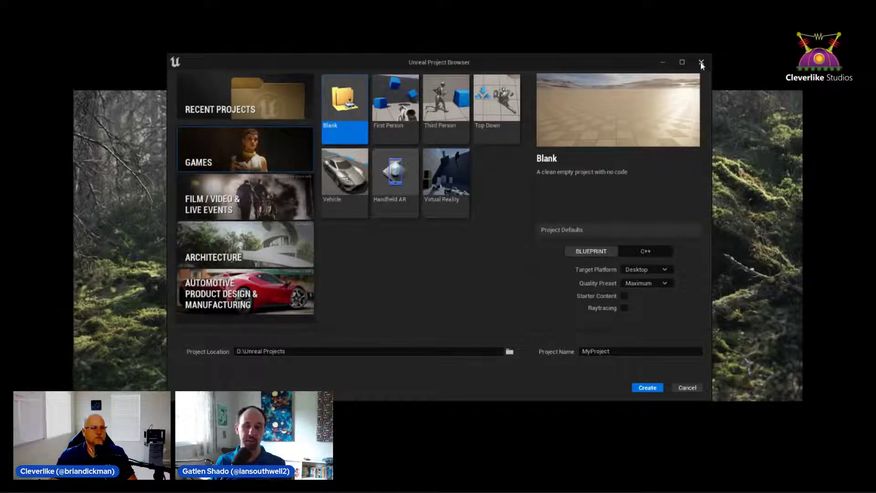
# Close the Unreal Project Browser without creating a project and switch to the Faceware project in the Unreal Editor
pyautogui.click(702, 62)
pyautogui.moveTo(297, 484)
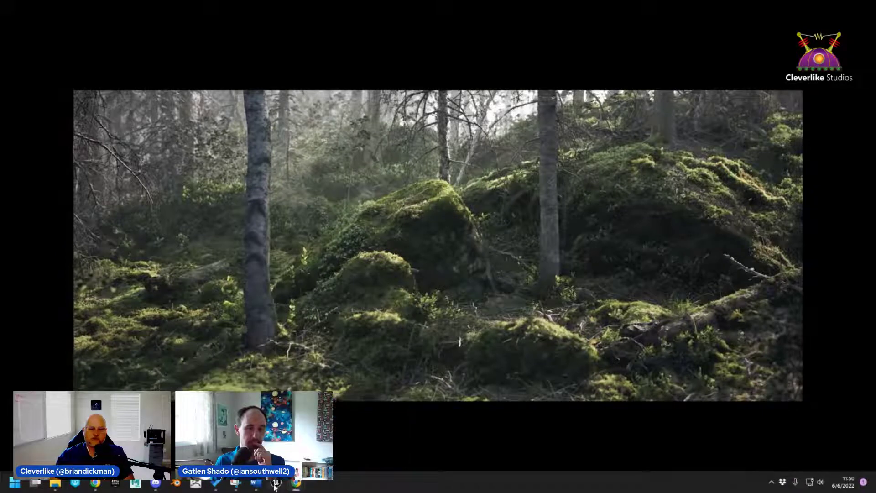
pyautogui.click(275, 483)
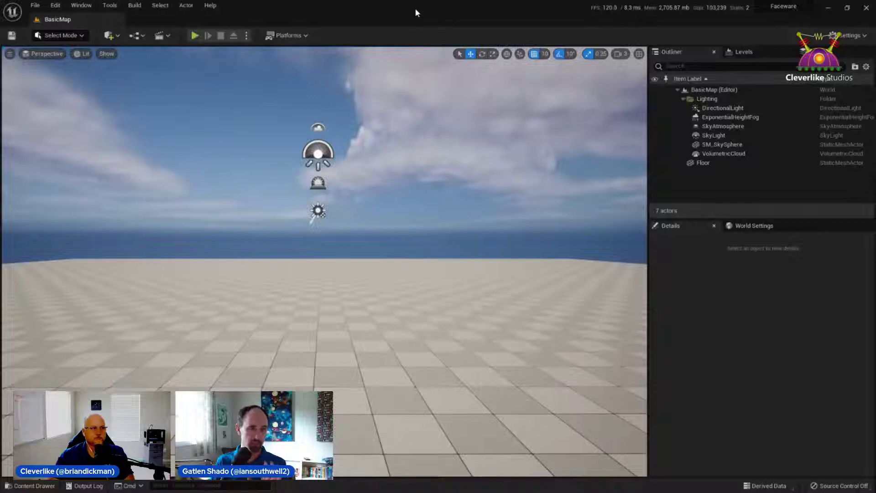
# Start a new level and mark the Basic template among the level choices with an arrow and a box
pyautogui.click(40, 9)
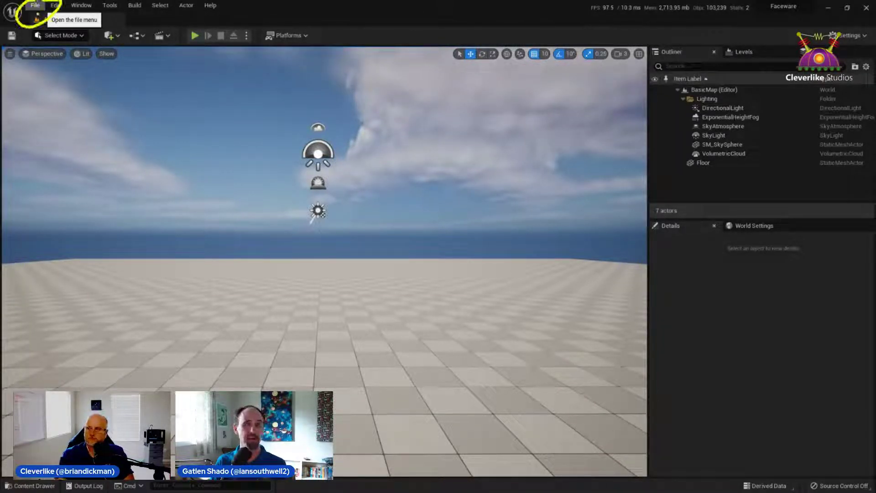
pyautogui.click(68, 30)
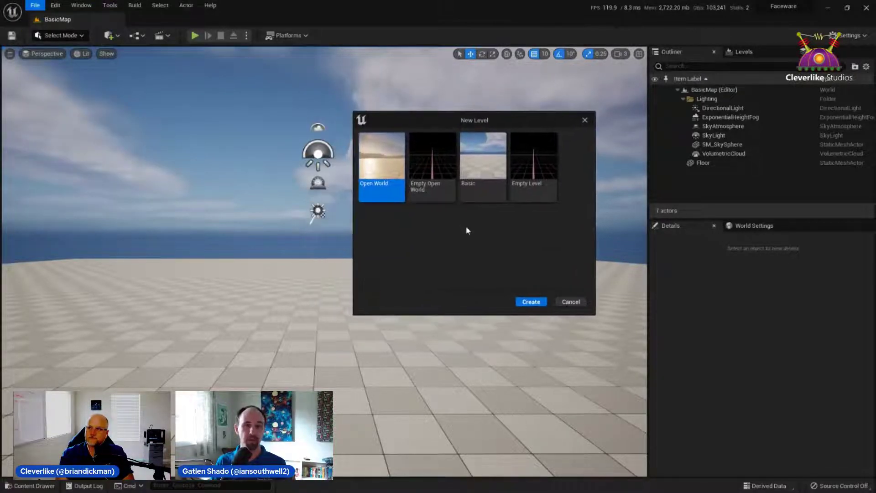
pyautogui.moveTo(478, 222); pyautogui.dragTo(493, 223)
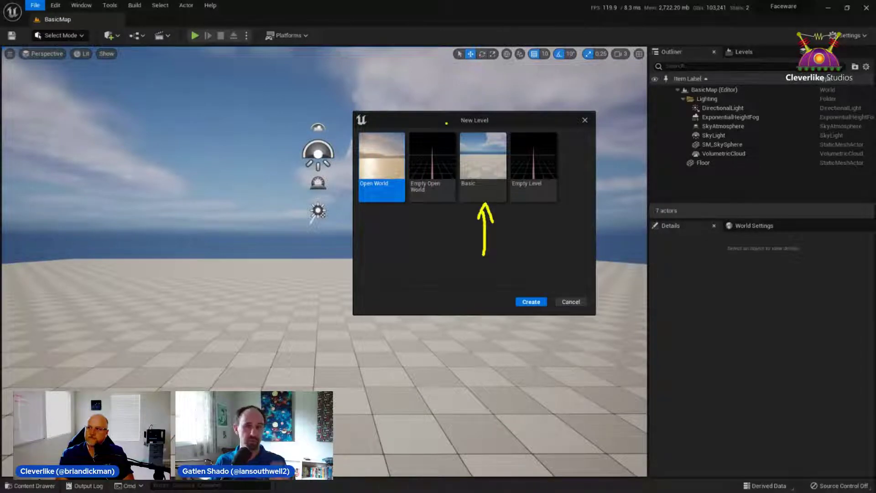
pyautogui.moveTo(454, 122)
pyautogui.mouseDown()
pyautogui.moveTo(455, 184)
pyautogui.moveTo(478, 218)
pyautogui.moveTo(517, 164)
pyautogui.moveTo(476, 128)
pyautogui.moveTo(455, 132)
pyautogui.mouseUp()
# Mark the lighting icons, floor and sky of the BasicMap level, clear the drawings, and cancel the new level
pyautogui.moveTo(313, 94)
pyautogui.mouseDown()
pyautogui.moveTo(295, 260)
pyautogui.moveTo(319, 90)
pyautogui.mouseUp()
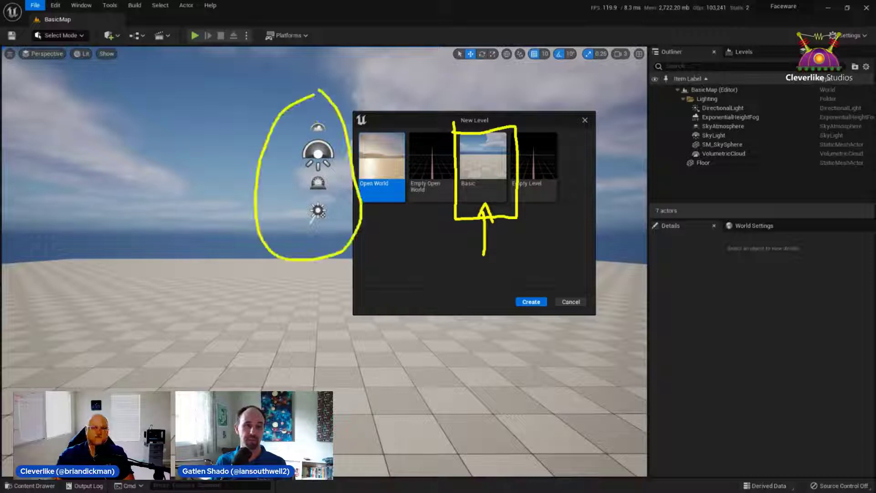
pyautogui.moveTo(67, 259)
pyautogui.mouseDown()
pyautogui.moveTo(564, 412)
pyautogui.moveTo(690, 294)
pyautogui.moveTo(203, 251)
pyautogui.moveTo(2, 340)
pyautogui.mouseUp()
pyautogui.moveTo(2, 405)
pyautogui.mouseDown()
pyautogui.moveTo(660, 484)
pyautogui.moveTo(617, 302)
pyautogui.mouseUp()
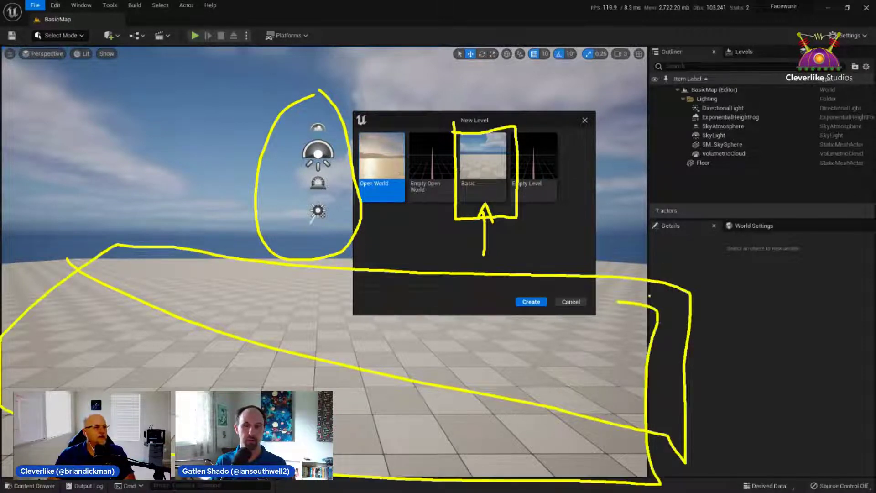
pyautogui.moveTo(145, 72); pyautogui.dragTo(135, 63)
pyautogui.moveTo(96, 98); pyautogui.dragTo(103, 131)
pyautogui.moveTo(122, 100)
pyautogui.mouseDown()
pyautogui.moveTo(117, 139)
pyautogui.moveTo(94, 137)
pyautogui.mouseUp()
pyautogui.press('Escape')
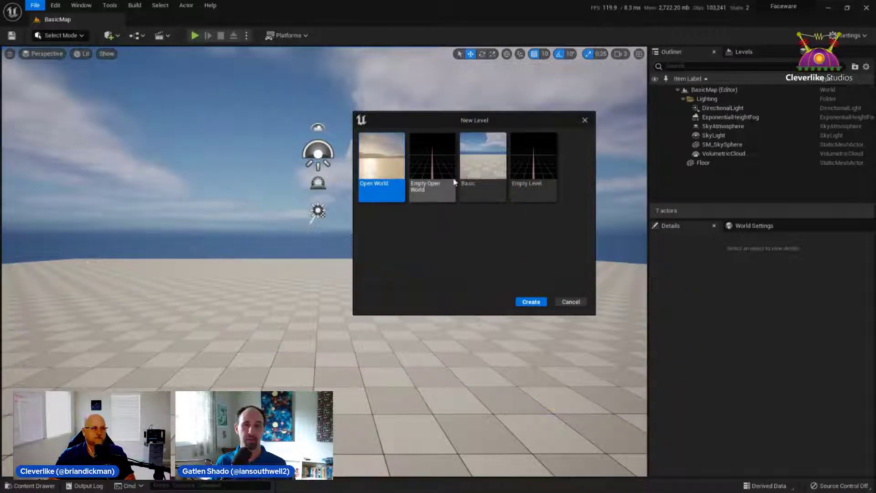
pyautogui.click(563, 305)
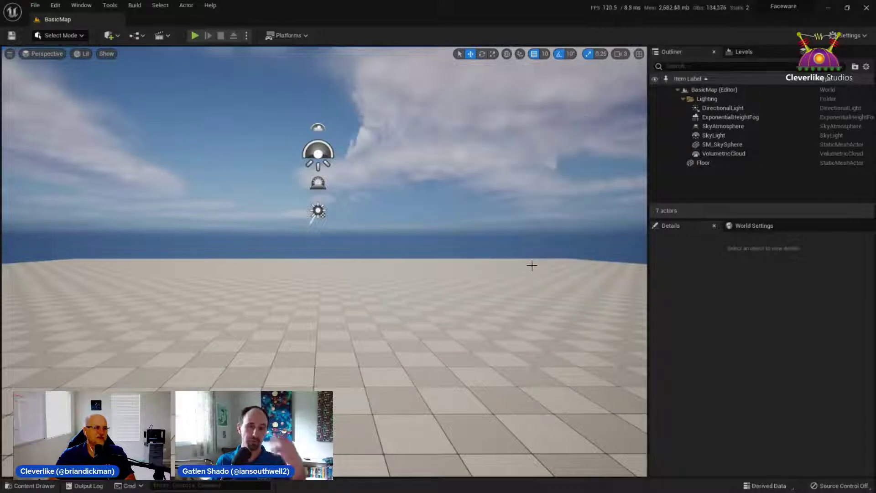
# Browse to the project's root Content folder and point out the saved BasicMap level
pyautogui.click(30, 485)
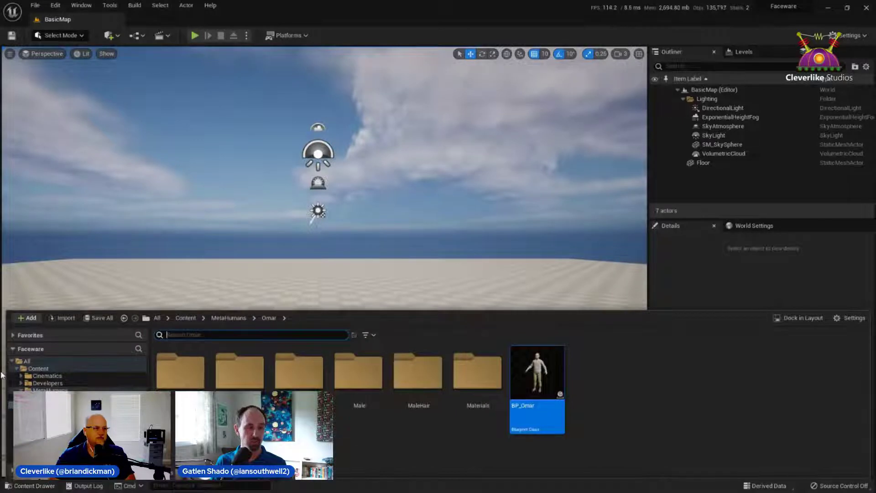
pyautogui.click(27, 361)
pyautogui.click(38, 368)
pyautogui.click(500, 400)
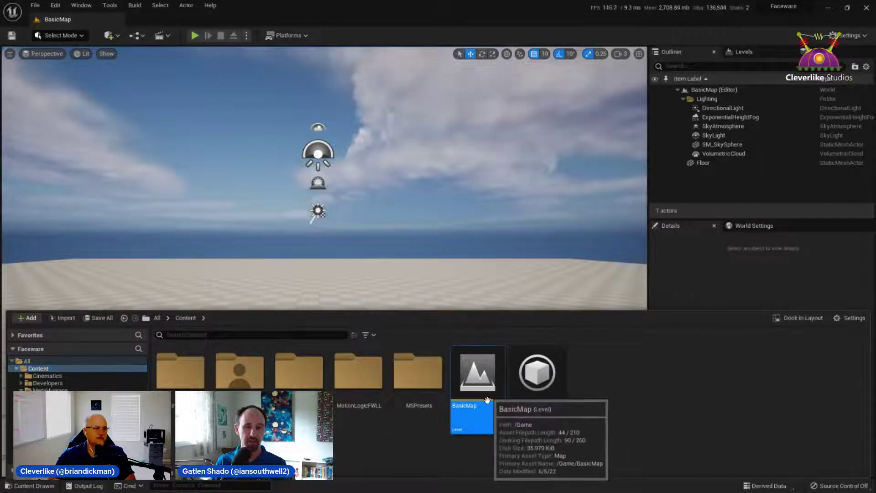
pyautogui.moveTo(509, 336)
pyautogui.mouseDown()
pyautogui.moveTo(435, 424)
pyautogui.moveTo(507, 437)
pyautogui.moveTo(510, 334)
pyautogui.mouseUp()
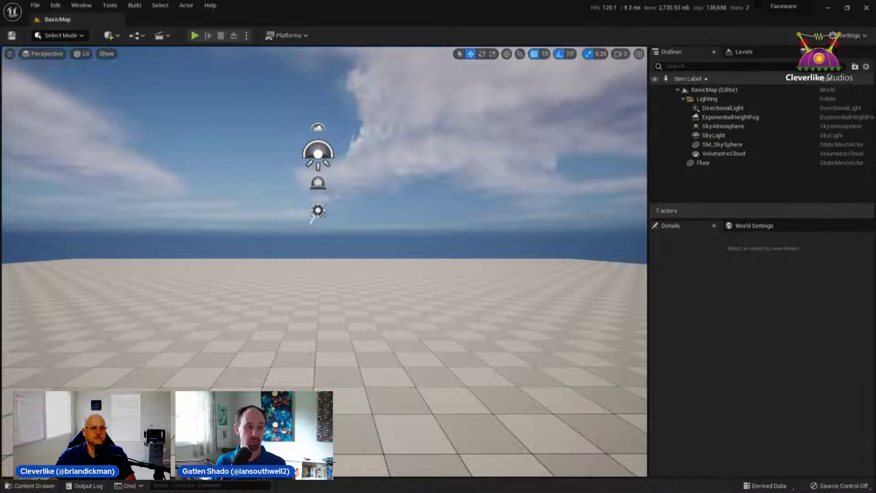
# Show the asset actions for the BasicMap level, dismiss them, and hide the content drawer
pyautogui.hotkey('ctrl', 'space')
pyautogui.rightClick(475, 370)
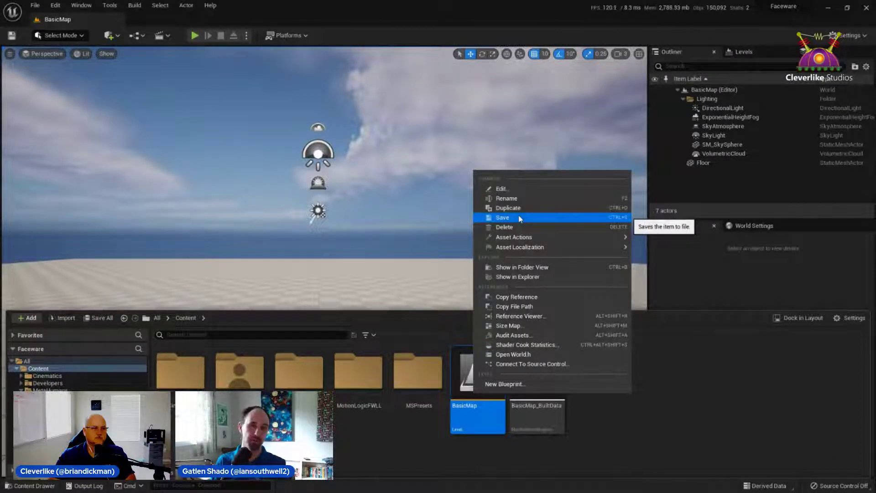
pyautogui.click(475, 12)
pyautogui.click(624, 360)
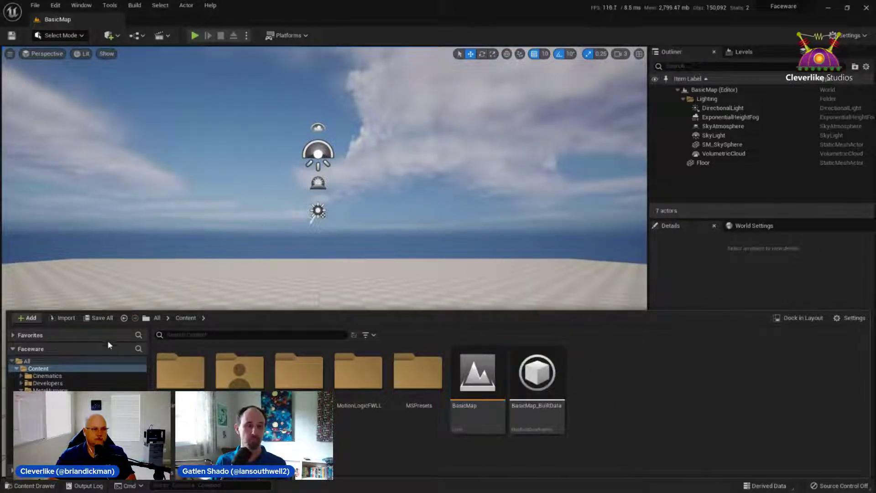
pyautogui.click(25, 486)
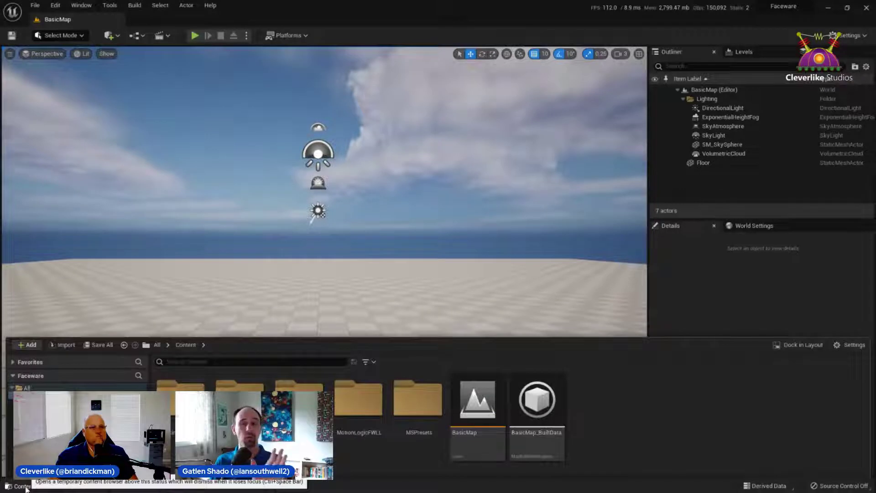
pyautogui.click(25, 486)
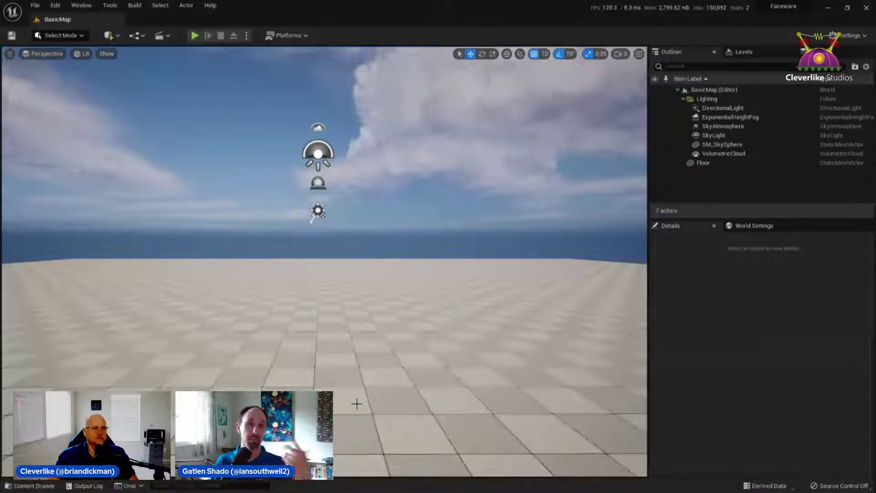
# Mark the Quixel Bridge entry among the options for adding content, and clear the drawings
pyautogui.click(112, 36)
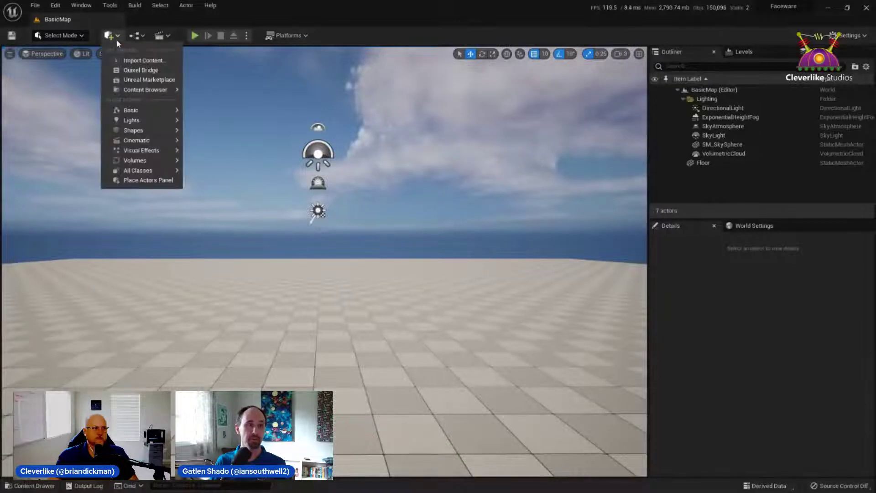
pyautogui.moveTo(125, 25)
pyautogui.mouseDown()
pyautogui.moveTo(94, 29)
pyautogui.moveTo(123, 45)
pyautogui.moveTo(112, 23)
pyautogui.mouseUp()
pyautogui.moveTo(161, 70)
pyautogui.mouseDown()
pyautogui.moveTo(203, 76)
pyautogui.moveTo(163, 71)
pyautogui.moveTo(175, 78)
pyautogui.mouseUp()
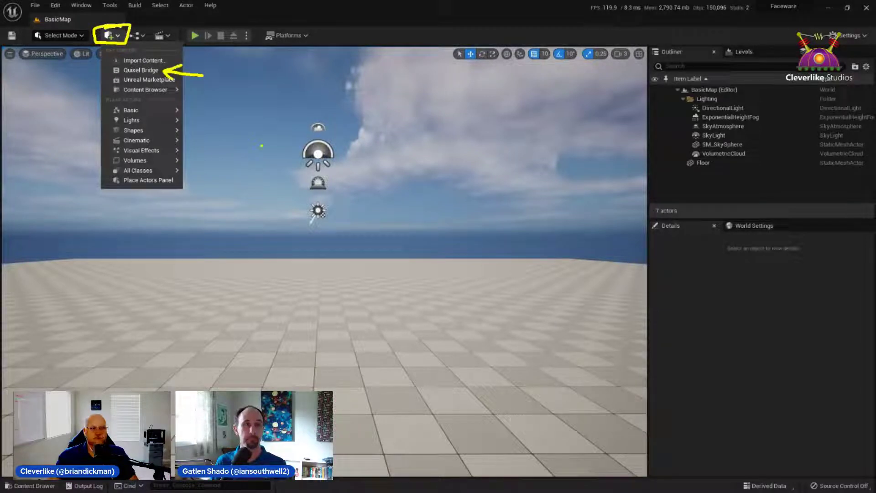
pyautogui.press('Escape')
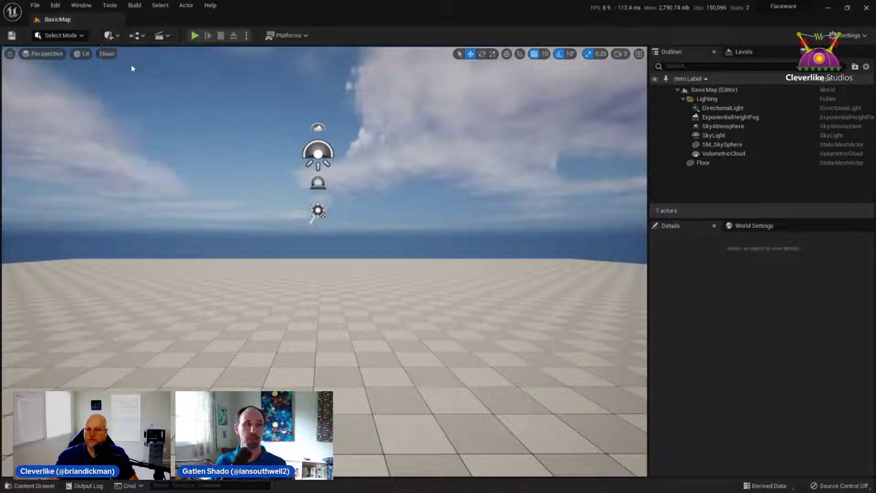
# Open Quixel Bridge, detach it as a floating window, and dock it back beside BasicMap
pyautogui.click(112, 36)
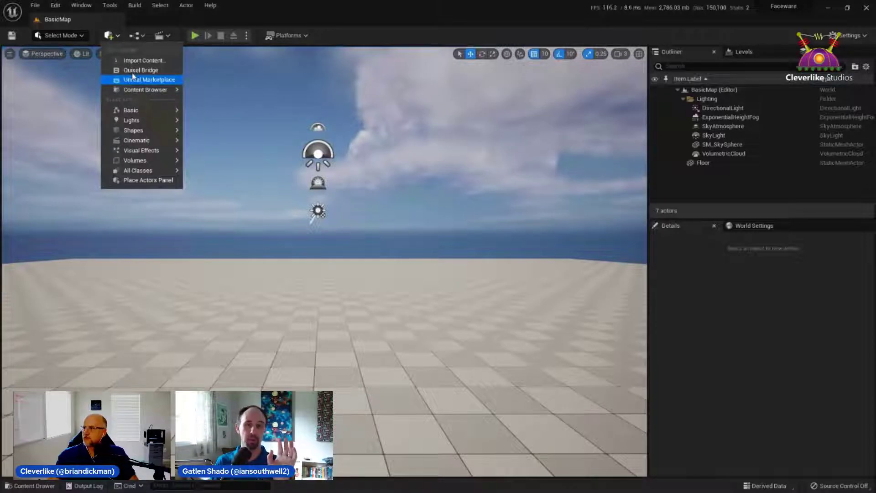
pyautogui.click(137, 70)
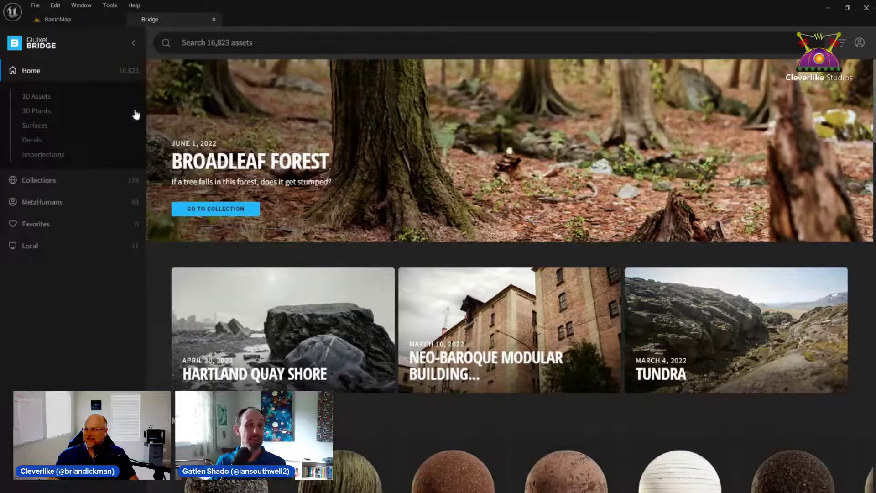
pyautogui.moveTo(171, 20); pyautogui.dragTo(243, 191)
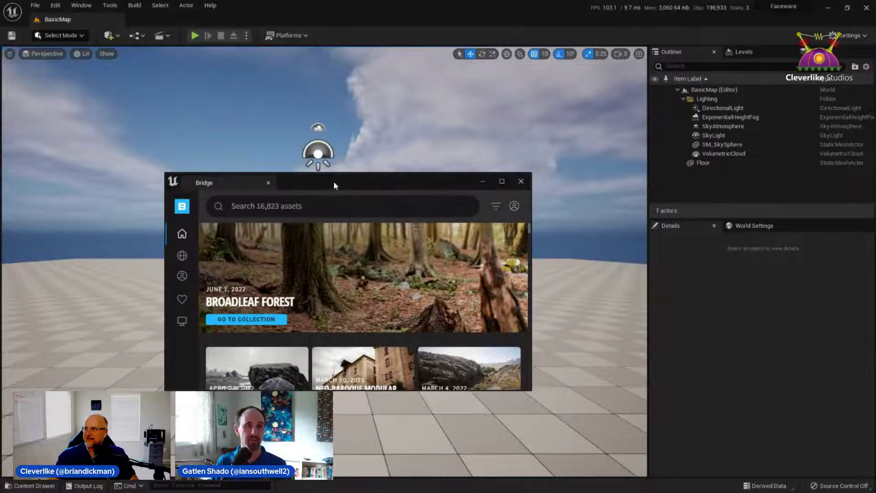
pyautogui.moveTo(333, 182); pyautogui.dragTo(201, 19)
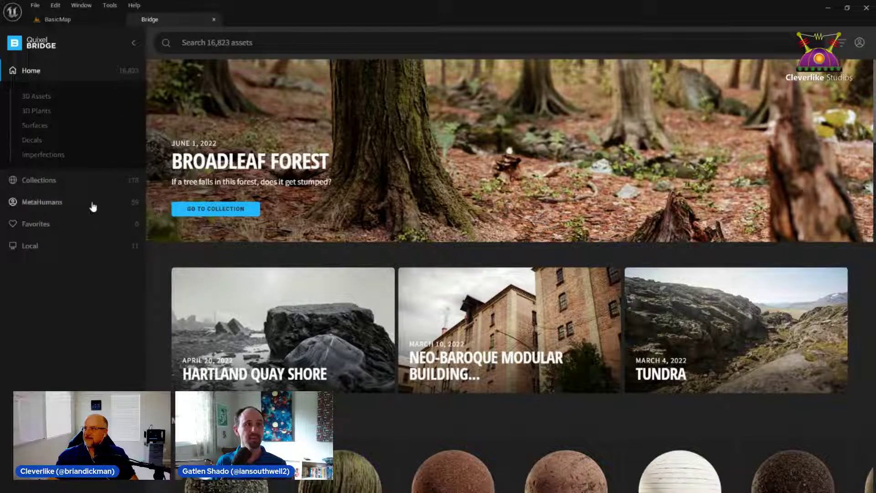
# Mark the MetaHumans category in Quixel Bridge, clear the drawing, and open that category
pyautogui.moveTo(83, 192)
pyautogui.mouseDown()
pyautogui.moveTo(51, 189)
pyautogui.moveTo(66, 218)
pyautogui.mouseUp()
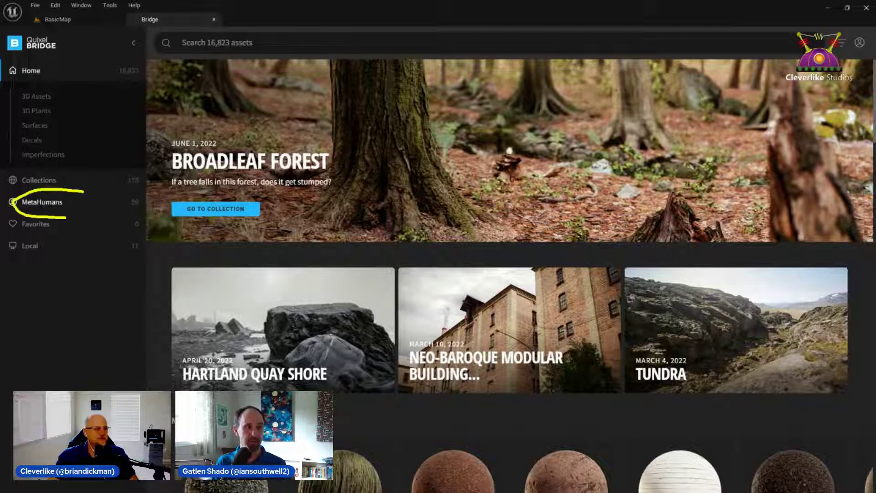
pyautogui.press('Escape')
pyautogui.click(72, 205)
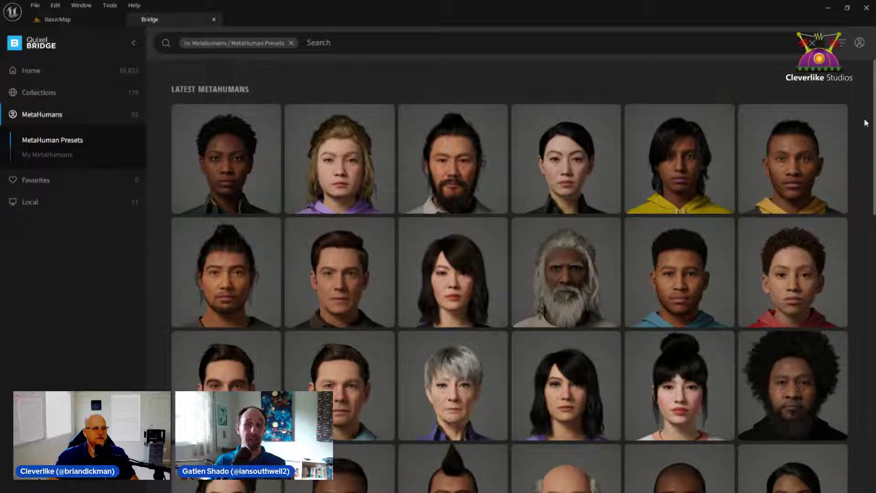
# Browse through the full gallery of MetaHuman Presets and examine the available characters
pyautogui.scroll(-1, 873, 136)
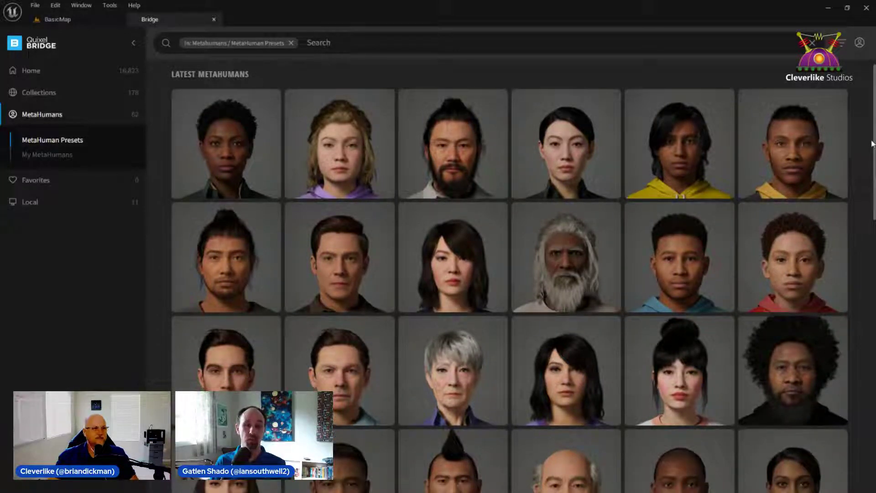
pyautogui.scroll(-5, 871, 143)
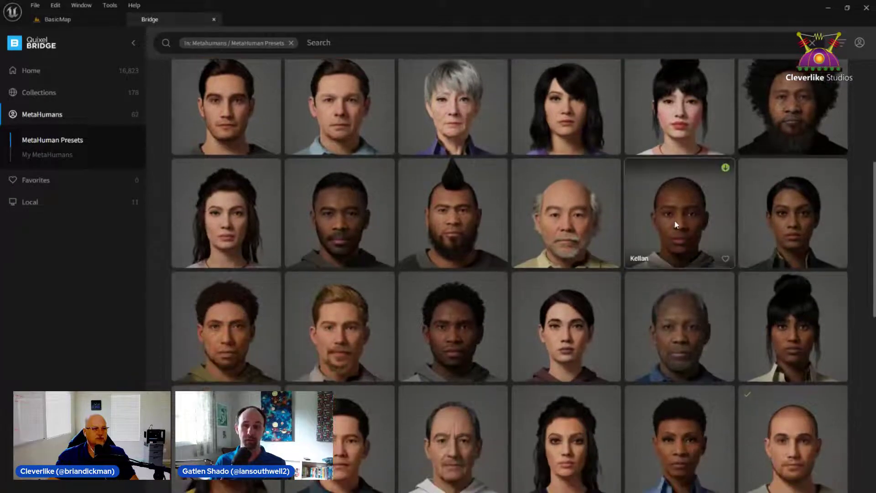
pyautogui.scroll(-3, 740, 399)
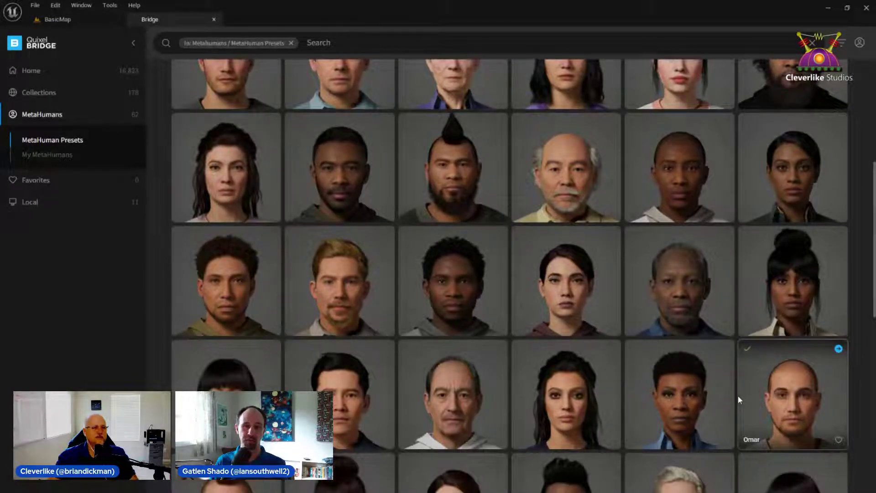
pyautogui.scroll(-3, 739, 399)
pyautogui.scroll(-3, 777, 246)
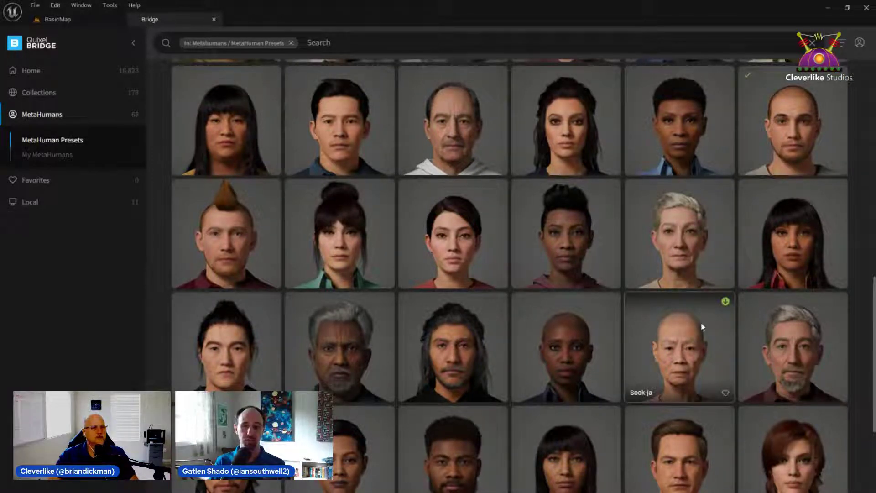
pyautogui.scroll(-3, 701, 322)
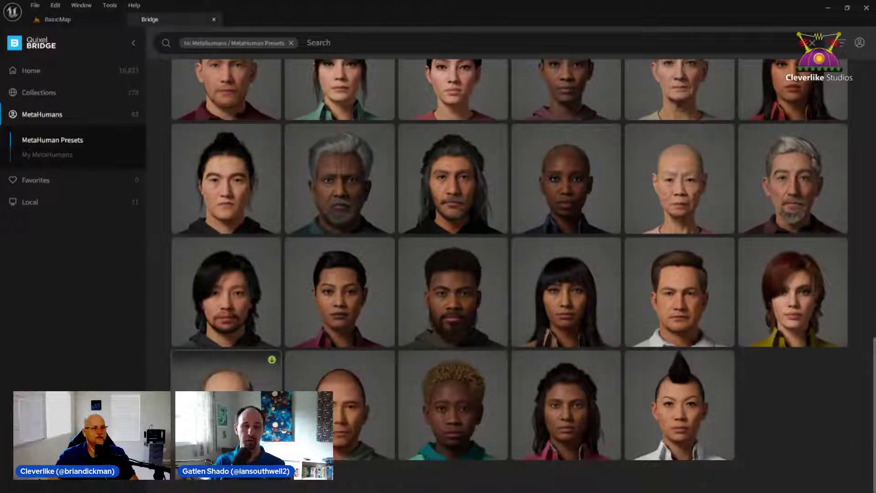
pyautogui.scroll(1, 420, 304)
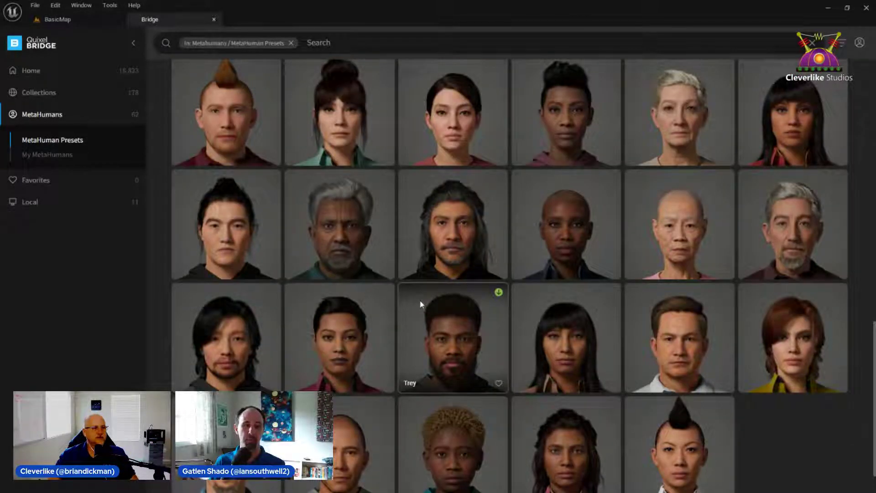
pyautogui.scroll(-1, 421, 304)
pyautogui.scroll(8, 391, 316)
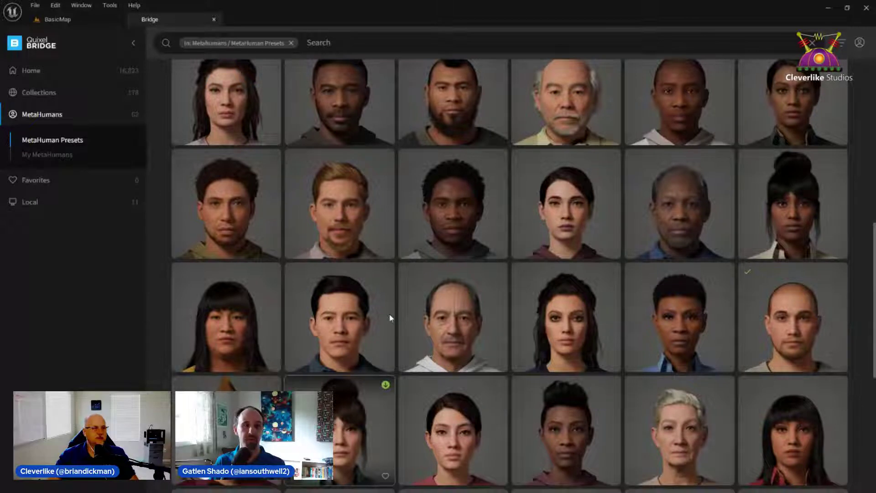
# Show Metelda's details from My MetaHumans, mark the Start MHC and Download options, and clear the drawings
pyautogui.click(47, 155)
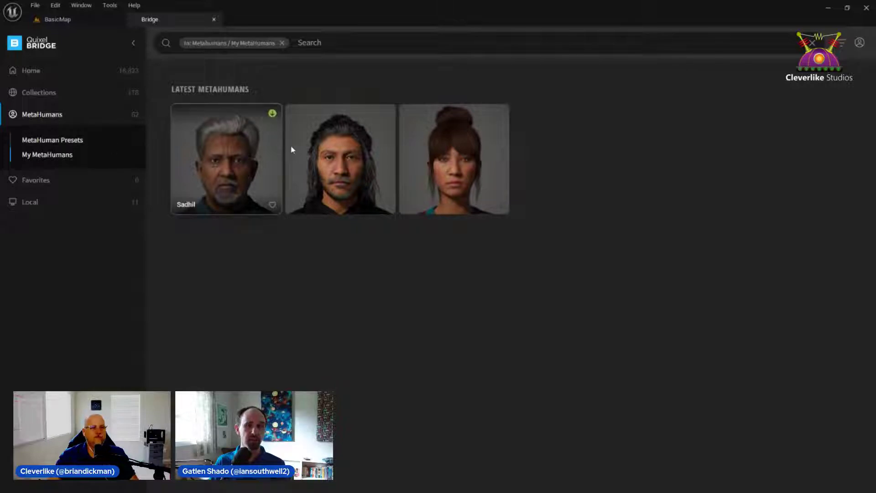
pyautogui.click(462, 160)
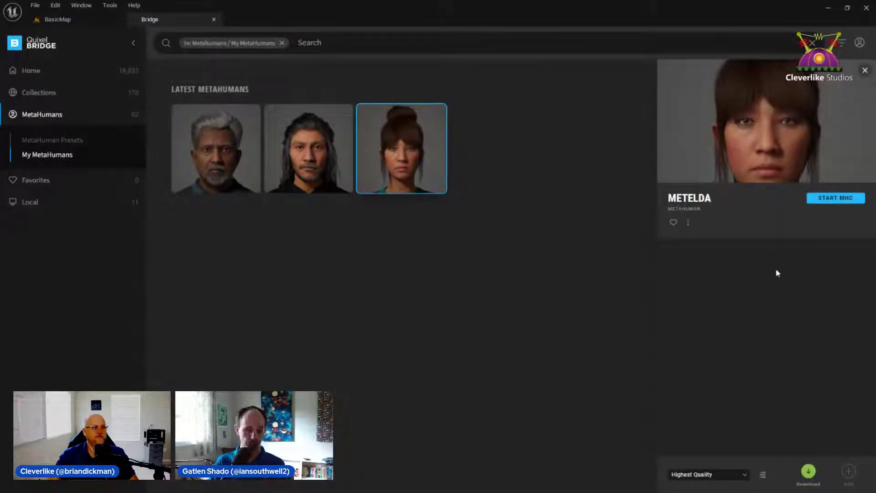
pyautogui.moveTo(851, 182)
pyautogui.mouseDown()
pyautogui.moveTo(800, 194)
pyautogui.moveTo(867, 220)
pyautogui.moveTo(850, 183)
pyautogui.mouseUp()
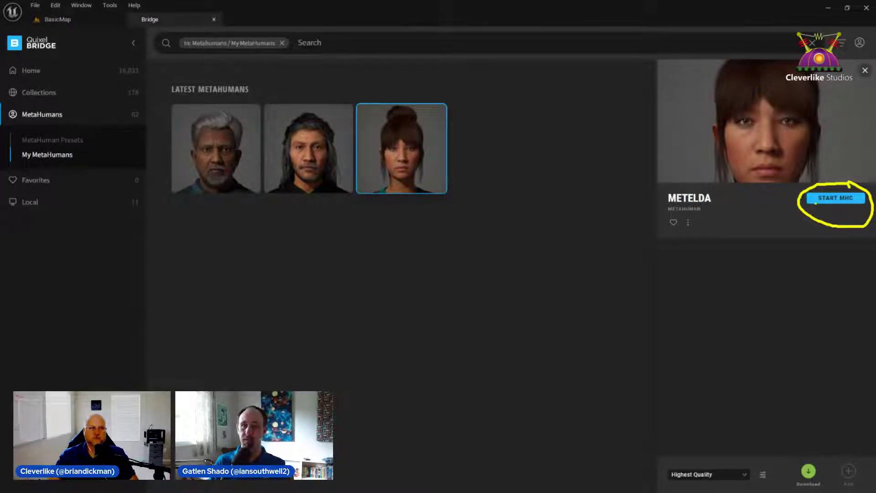
pyautogui.moveTo(827, 427)
pyautogui.mouseDown()
pyautogui.moveTo(828, 450)
pyautogui.moveTo(858, 445)
pyautogui.moveTo(835, 453)
pyautogui.mouseUp()
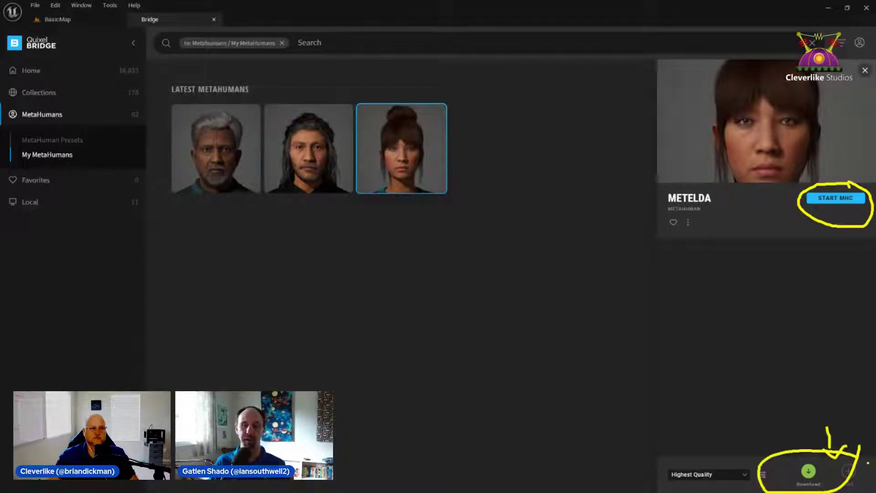
pyautogui.press('Escape')
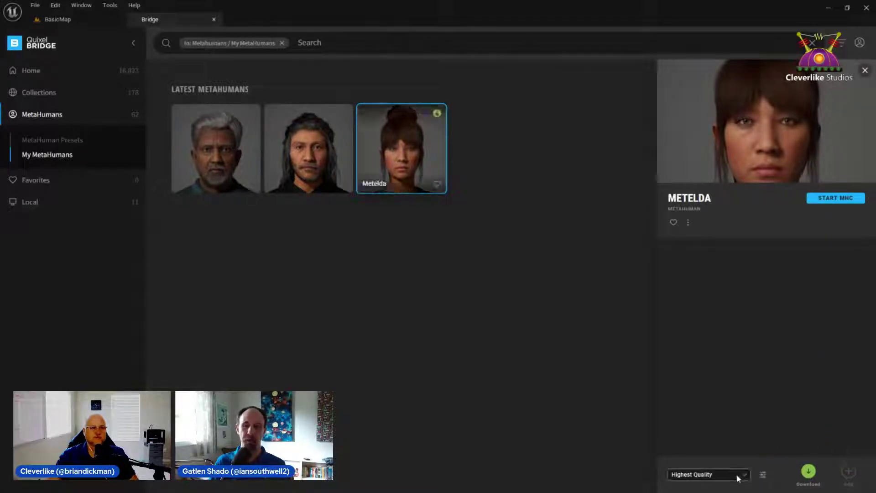
# Show Metelda's download quality choices, mark the Download and Start MHC options again, and clear the drawings
pyautogui.click(738, 476)
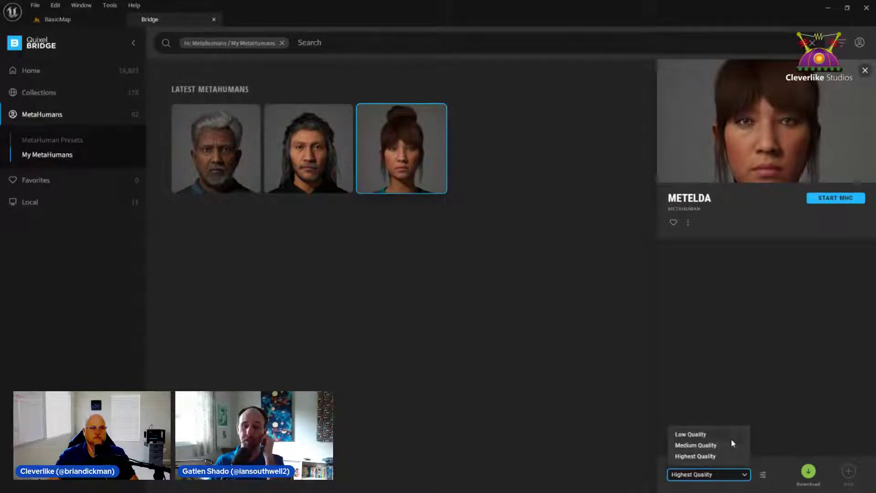
pyautogui.click(782, 480)
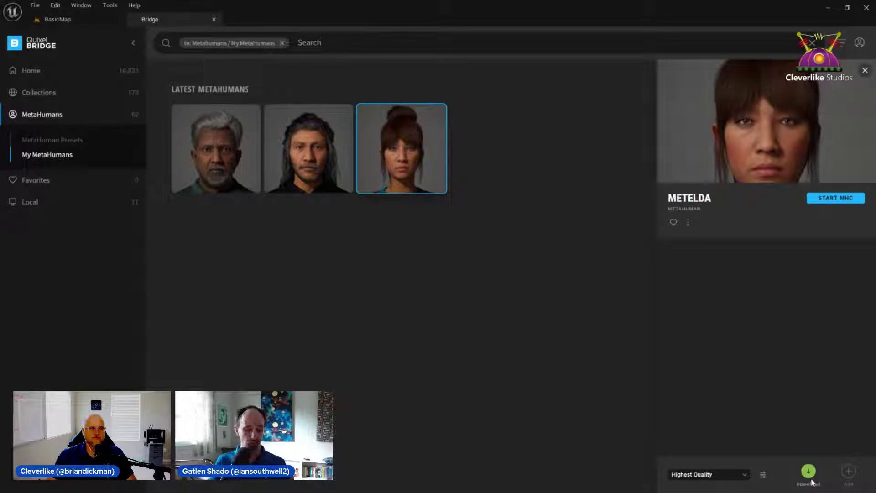
pyautogui.moveTo(804, 413)
pyautogui.mouseDown()
pyautogui.moveTo(802, 454)
pyautogui.moveTo(794, 436)
pyautogui.moveTo(804, 456)
pyautogui.mouseUp()
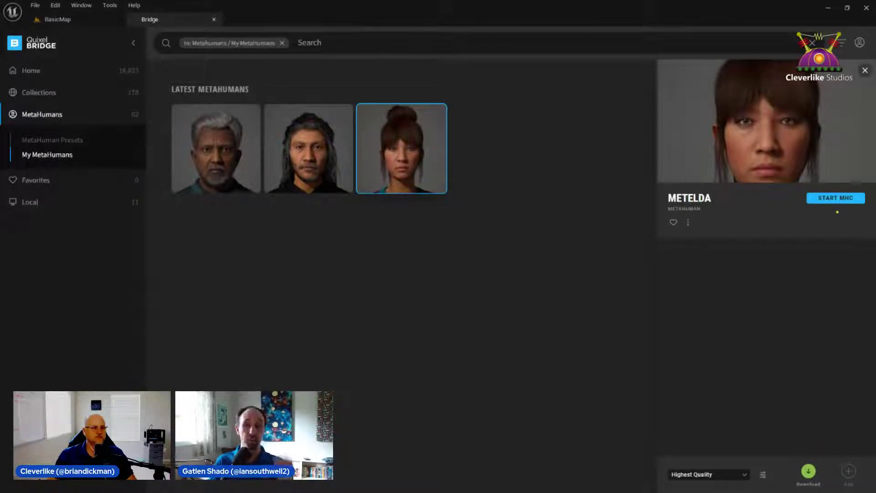
pyautogui.moveTo(837, 212)
pyautogui.mouseDown()
pyautogui.moveTo(827, 263)
pyautogui.moveTo(836, 212)
pyautogui.moveTo(843, 225)
pyautogui.moveTo(827, 219)
pyautogui.moveTo(860, 211)
pyautogui.mouseUp()
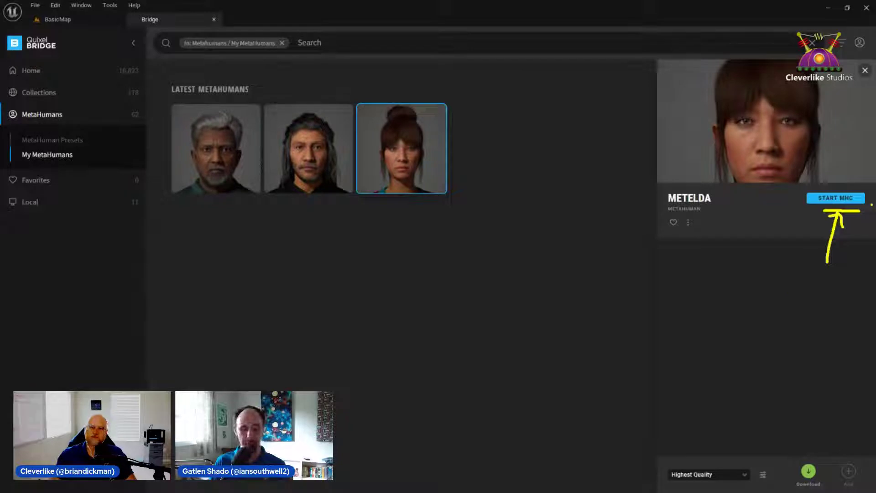
pyautogui.press('Escape')
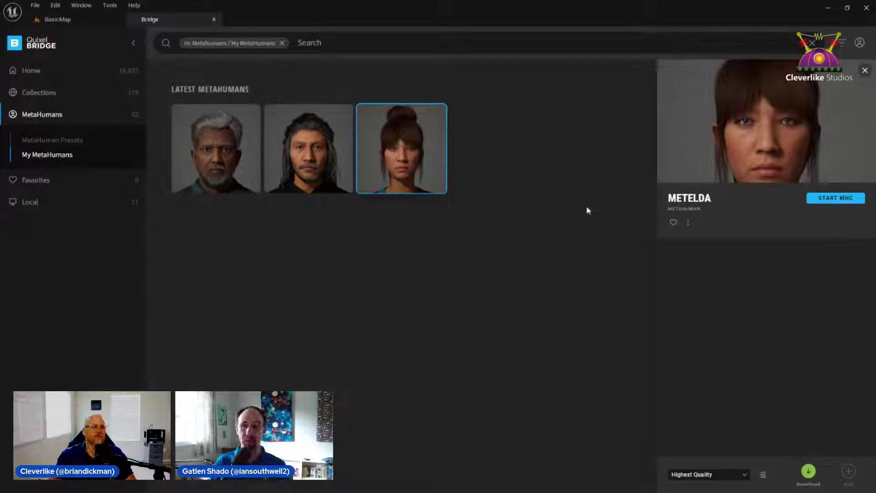
pyautogui.click(822, 204)
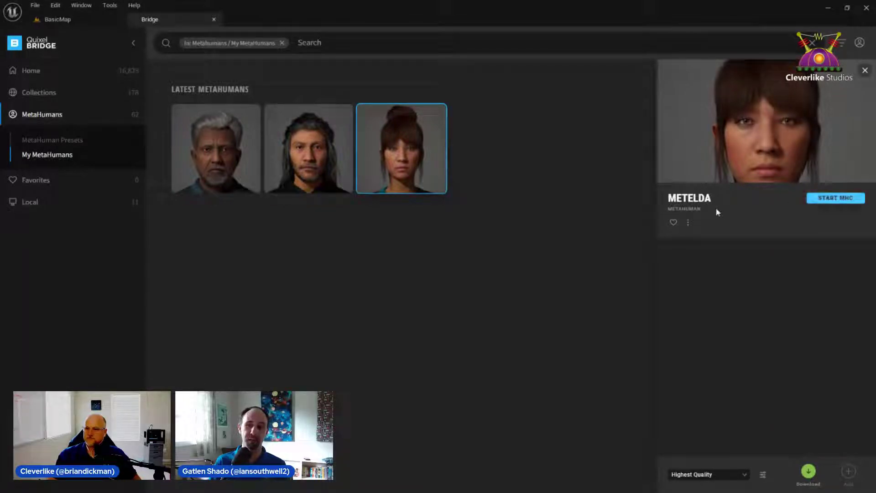
# Select the downloaded Omar character among the MetaHuman Presets and circle its Add option
pyautogui.click(64, 141)
pyautogui.scroll(-10, 500, 246)
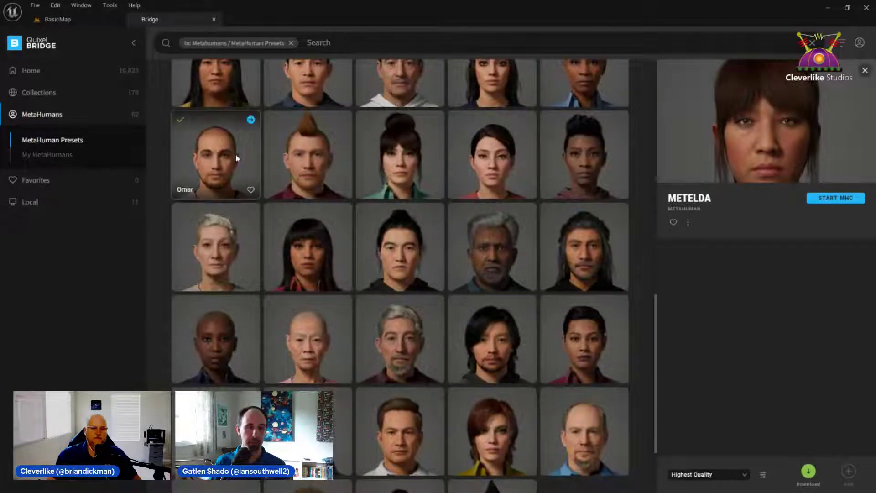
pyautogui.click(222, 151)
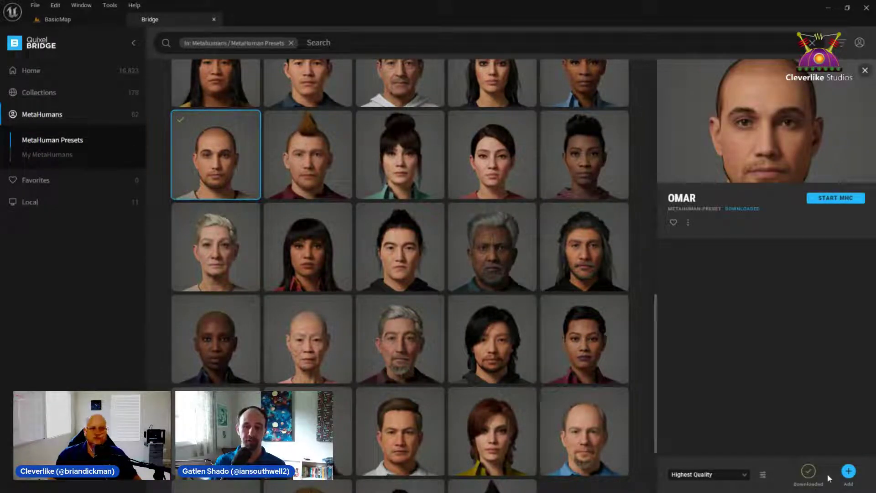
pyautogui.moveTo(181, 122)
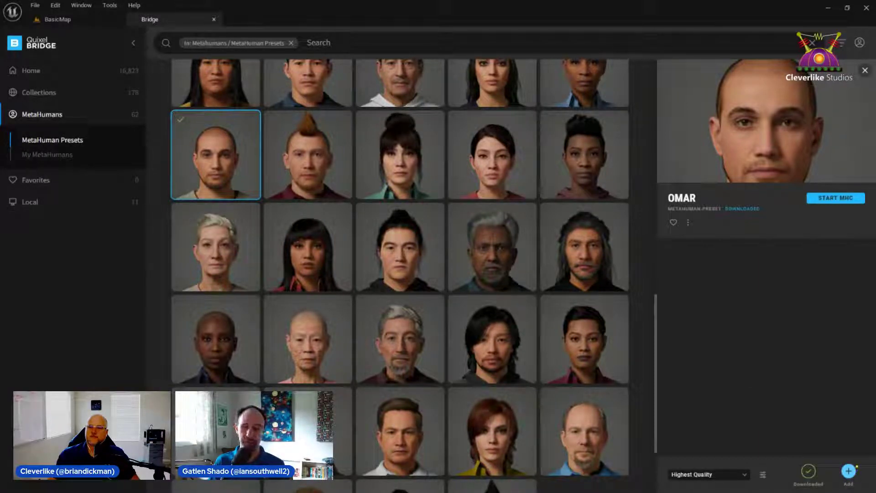
pyautogui.moveTo(855, 458)
pyautogui.mouseDown()
pyautogui.moveTo(828, 486)
pyautogui.moveTo(850, 456)
pyautogui.mouseUp()
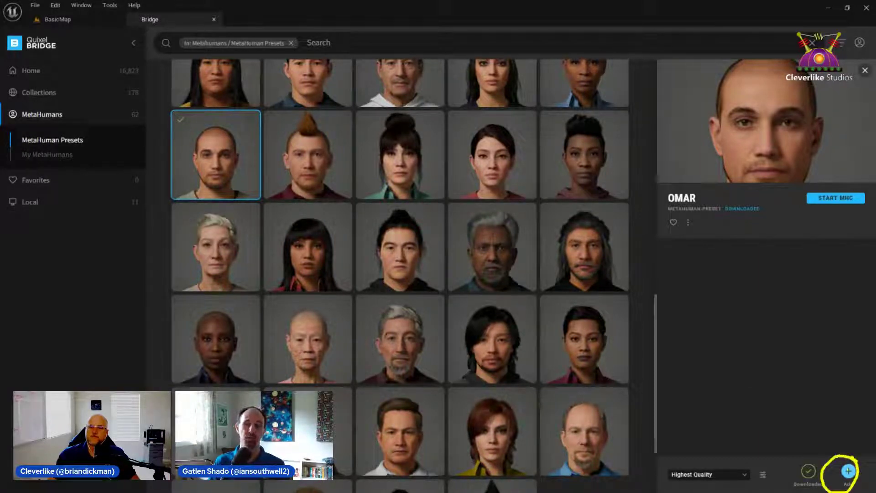
# Return to the BasicMap level and browse the project content to the Omar folder inside MetaHumans
pyautogui.click(58, 19)
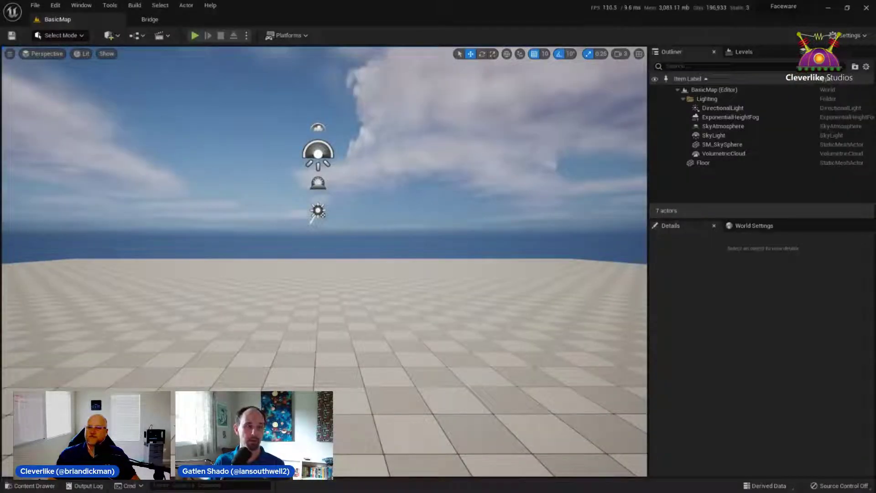
pyautogui.click(29, 485)
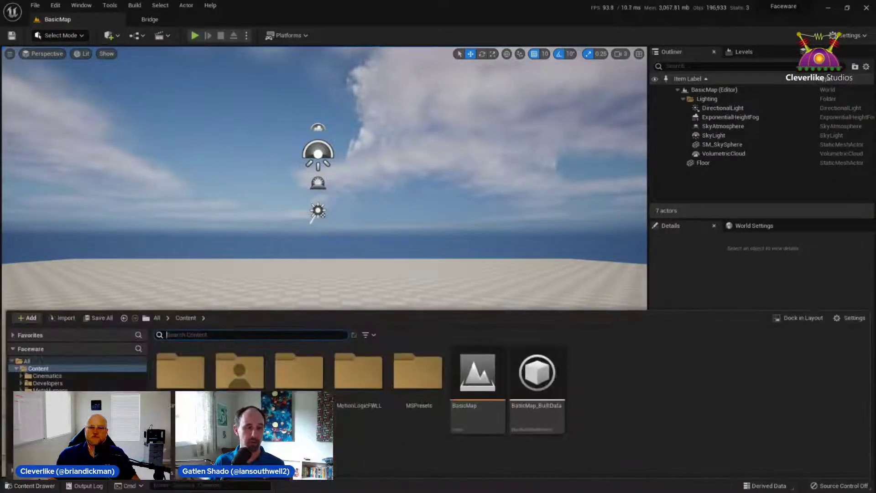
pyautogui.click(47, 390)
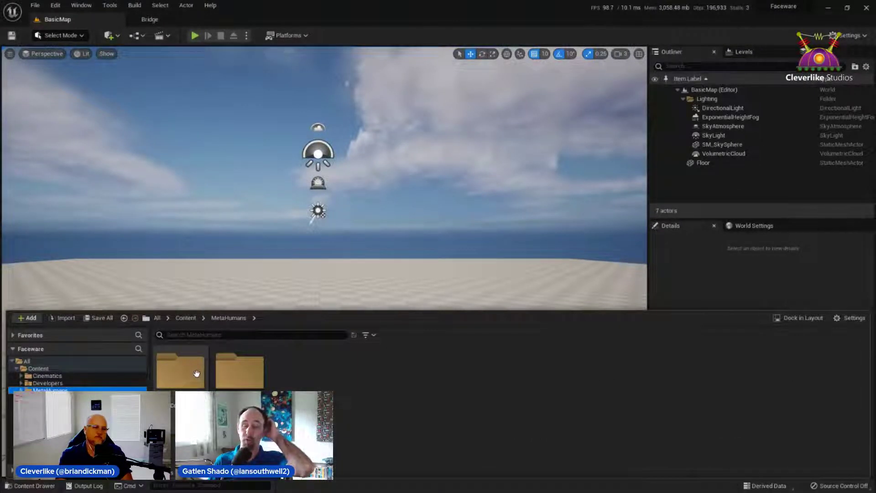
pyautogui.doubleClick(252, 378)
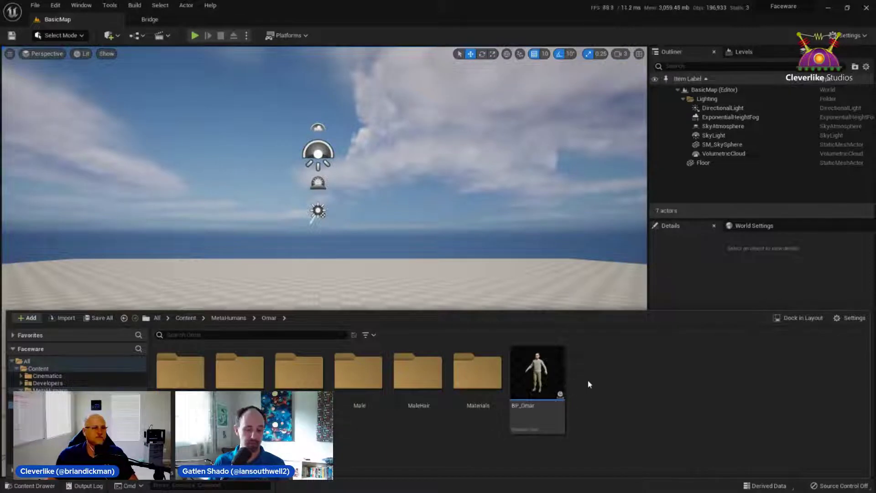
# Frame the BP_Omar blueprint with a drawn box and arrow, and clear the drawings
pyautogui.moveTo(596, 337)
pyautogui.mouseDown()
pyautogui.moveTo(490, 325)
pyautogui.moveTo(595, 456)
pyautogui.moveTo(597, 335)
pyautogui.mouseUp()
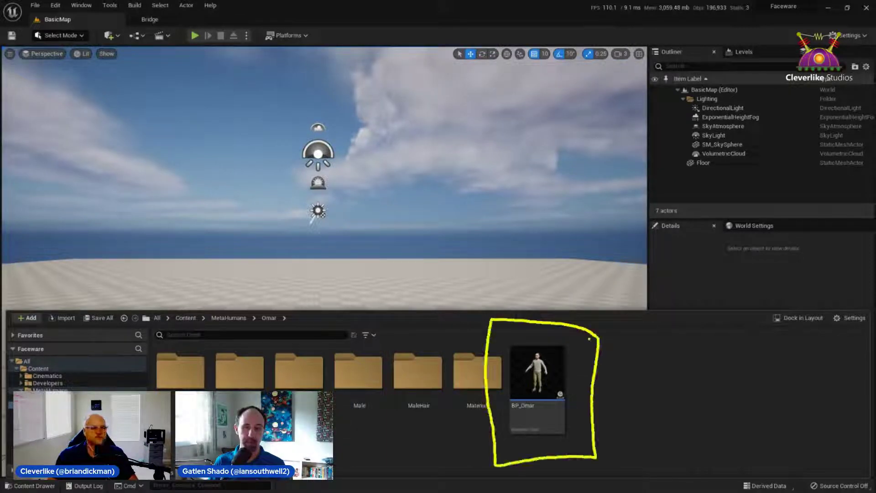
pyautogui.moveTo(660, 342)
pyautogui.mouseDown()
pyautogui.moveTo(602, 364)
pyautogui.moveTo(619, 377)
pyautogui.mouseUp()
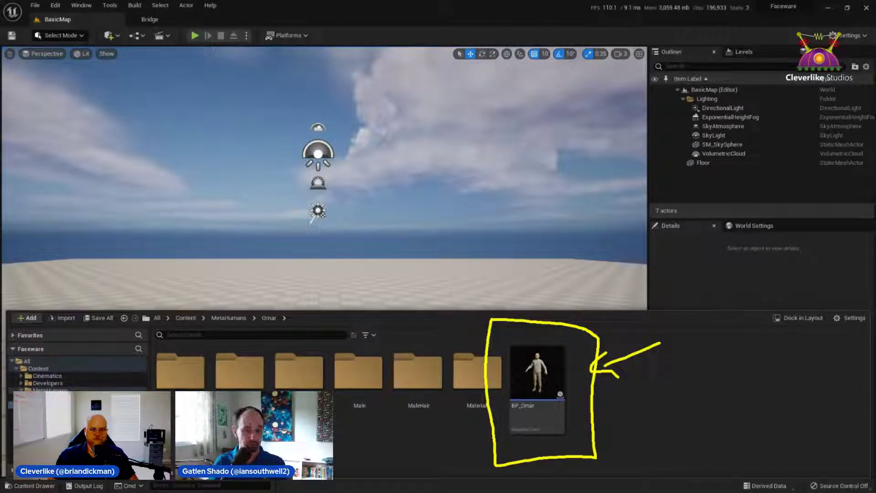
pyautogui.click(573, 417)
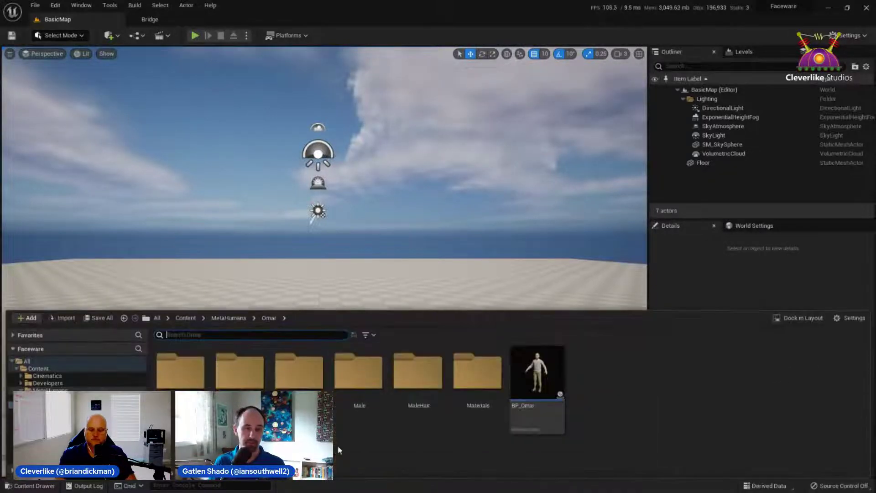
# Place BP_Omar on the floor of the BasicMap level at about -180, 100, 0
pyautogui.hotkey('ctrl', 'space')
pyautogui.moveTo(530, 381); pyautogui.dragTo(349, 325)
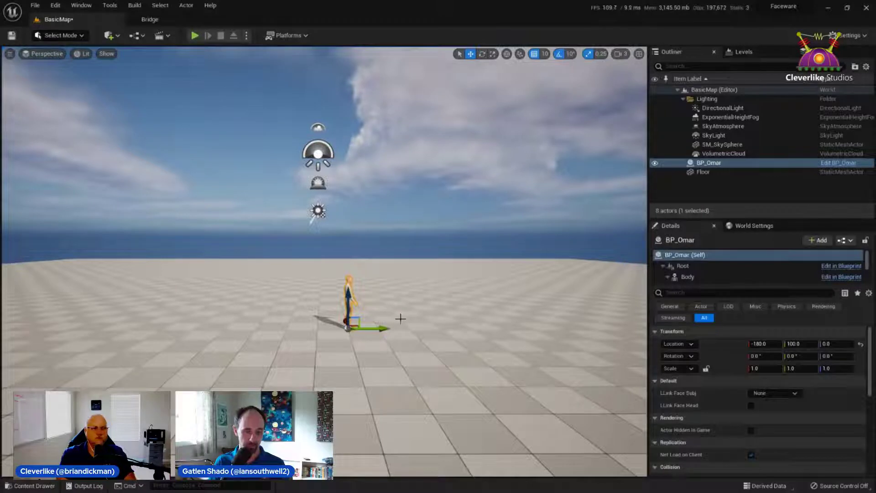
pyautogui.scroll(2, 401, 318)
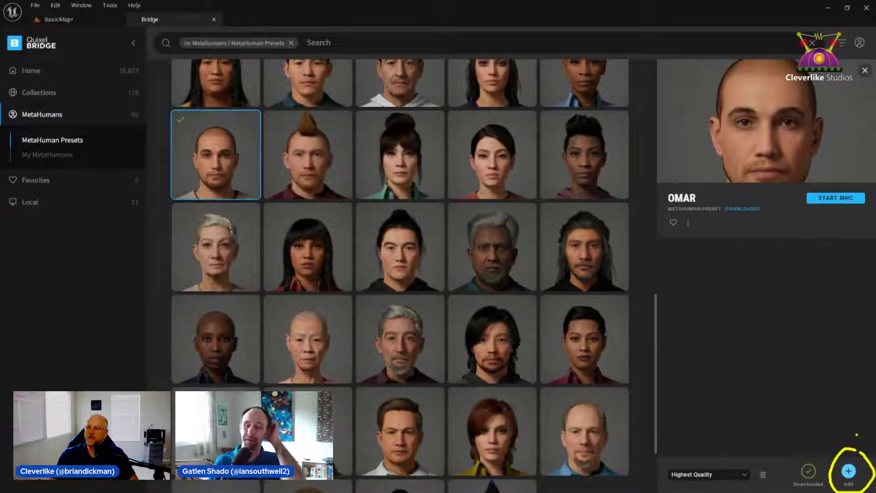
# Point an arrow at Omar's Add option in Quixel Bridge, and go back to the BasicMap level
pyautogui.moveTo(851, 405); pyautogui.dragTo(854, 445)
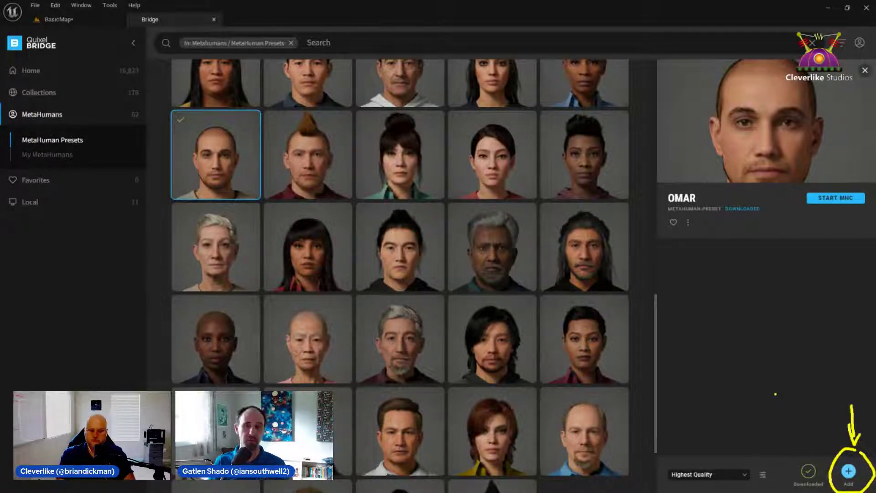
pyautogui.click(80, 20)
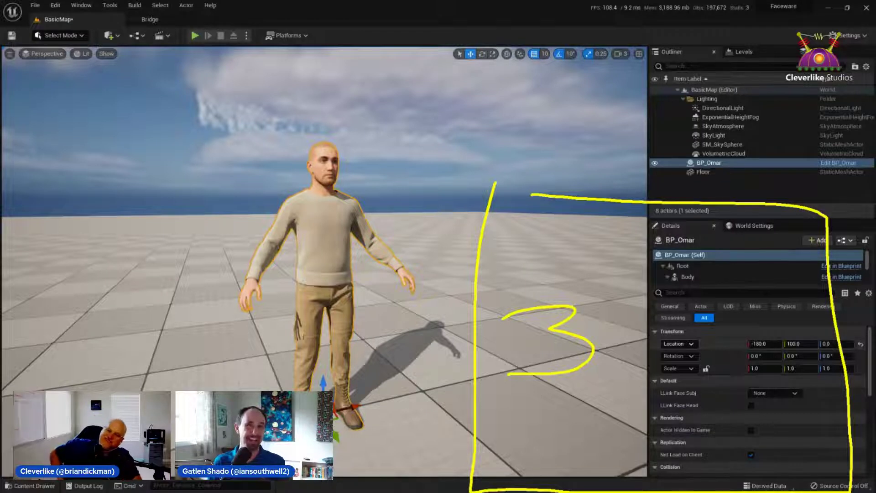
# Show the Omar folder's content again, circle BP_Omar, sketch an arrow into the level and notes beside it, and clear the drawings
pyautogui.press('Escape')
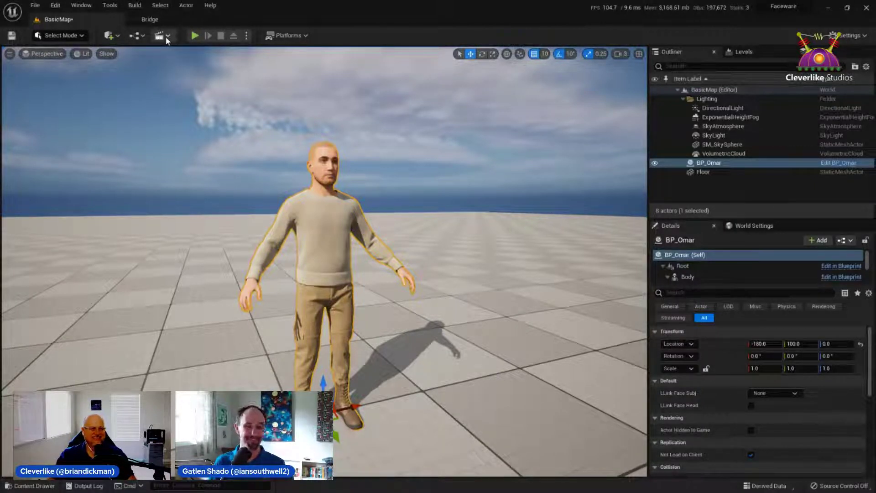
pyautogui.click(30, 486)
pyautogui.moveTo(560, 330)
pyautogui.mouseDown()
pyautogui.moveTo(554, 460)
pyautogui.moveTo(544, 352)
pyautogui.moveTo(444, 280)
pyautogui.moveTo(436, 298)
pyautogui.mouseUp()
pyautogui.moveTo(428, 281)
pyautogui.mouseDown()
pyautogui.moveTo(427, 301)
pyautogui.moveTo(447, 289)
pyautogui.mouseUp()
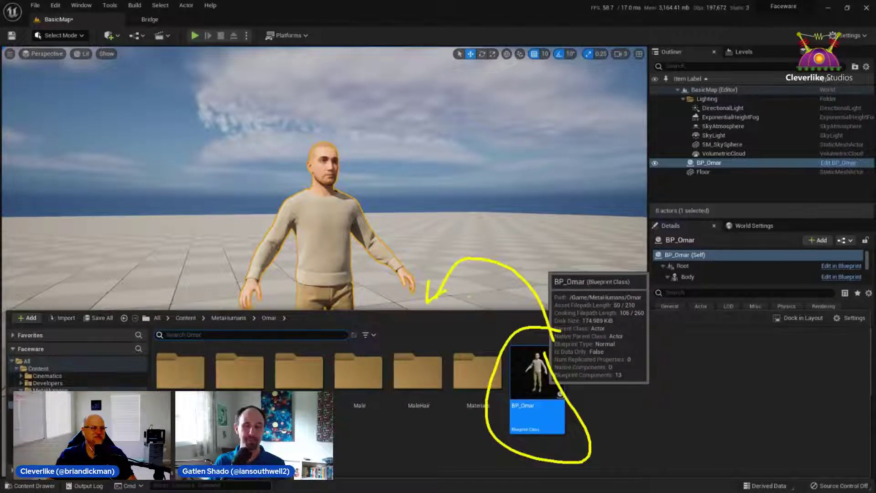
pyautogui.moveTo(585, 379); pyautogui.dragTo(582, 491)
pyautogui.moveTo(591, 479); pyautogui.dragTo(582, 492)
pyautogui.moveTo(578, 461)
pyautogui.mouseDown()
pyautogui.moveTo(565, 403)
pyautogui.moveTo(835, 393)
pyautogui.moveTo(866, 401)
pyautogui.mouseUp()
pyautogui.moveTo(626, 443); pyautogui.dragTo(841, 445)
pyautogui.moveTo(725, 465)
pyautogui.mouseDown()
pyautogui.moveTo(749, 461)
pyautogui.moveTo(744, 478)
pyautogui.moveTo(755, 479)
pyautogui.moveTo(795, 467)
pyautogui.moveTo(809, 447)
pyautogui.mouseUp()
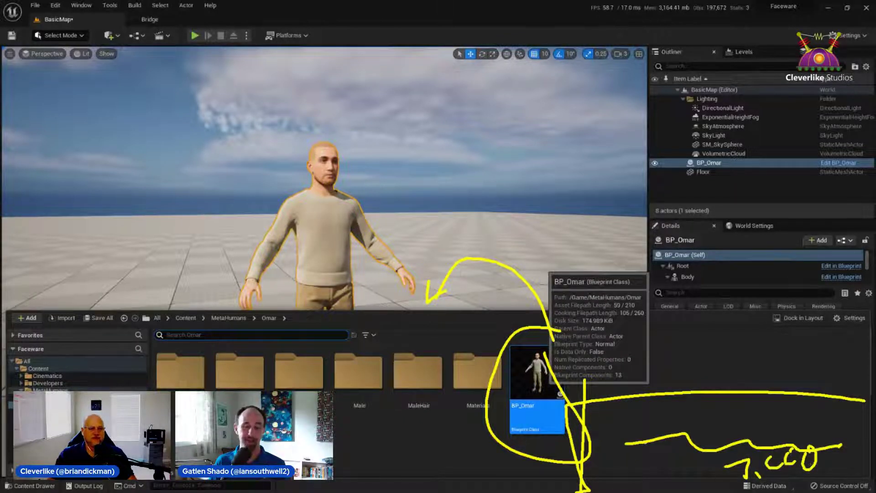
pyautogui.press('Escape')
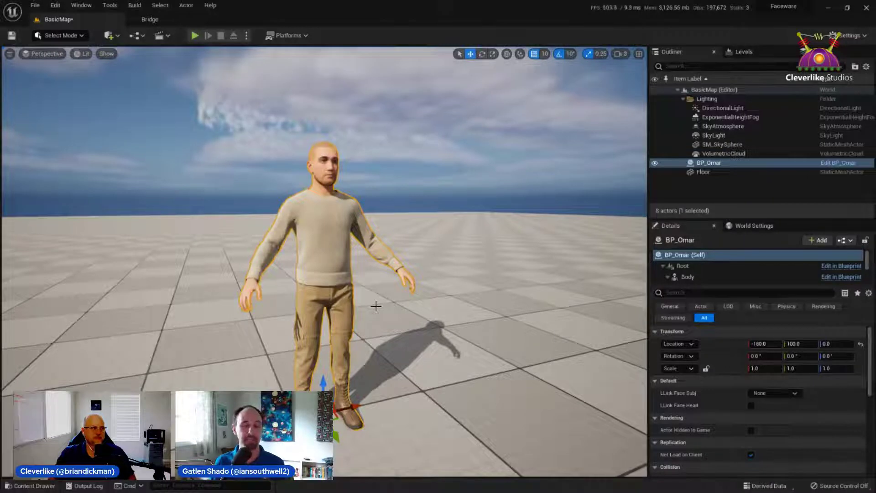
# Minimise the Unreal Editor window and launch the Faceware Studio application
pyautogui.keyDown('alt'); pyautogui.moveTo(415, 339); pyautogui.dragTo(379, 260); pyautogui.keyUp('alt')
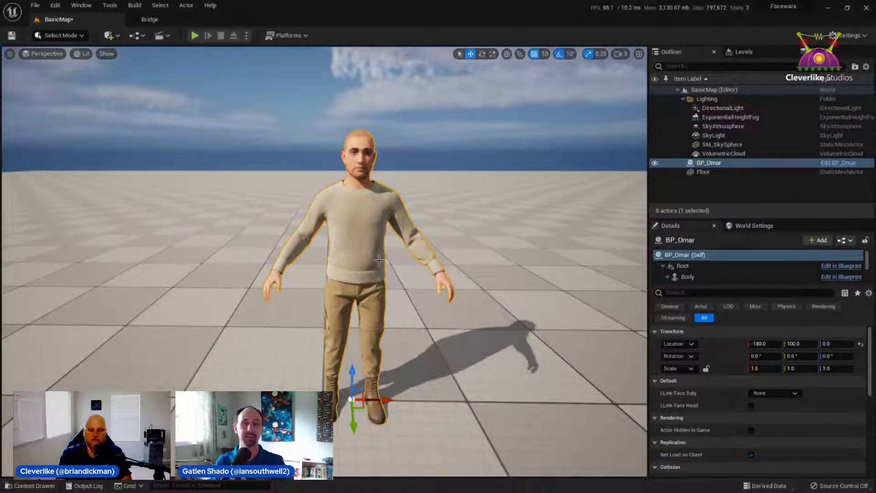
pyautogui.moveTo(373, 270)
pyautogui.keyDown('alt'); pyautogui.mouseDown()
pyautogui.moveTo(385, 284)
pyautogui.moveTo(373, 283)
pyautogui.mouseUp(); pyautogui.keyUp('alt')
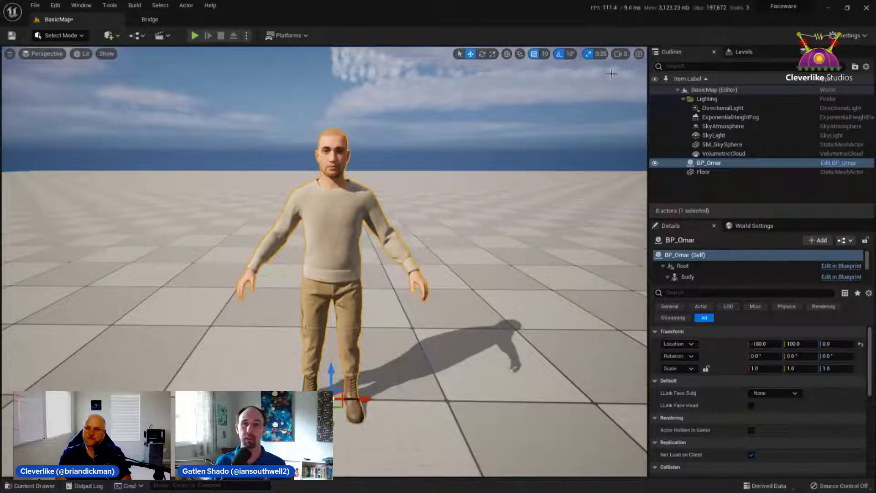
pyautogui.moveTo(536, 9); pyautogui.dragTo(498, 21)
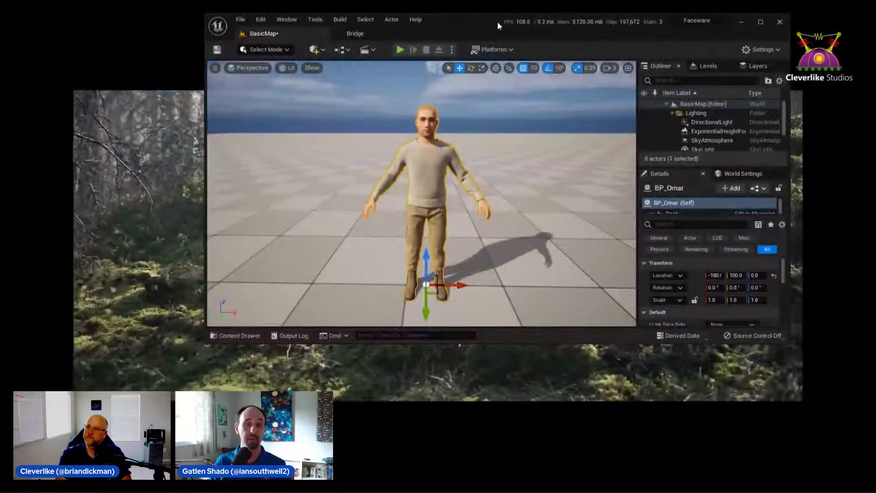
pyautogui.click(742, 23)
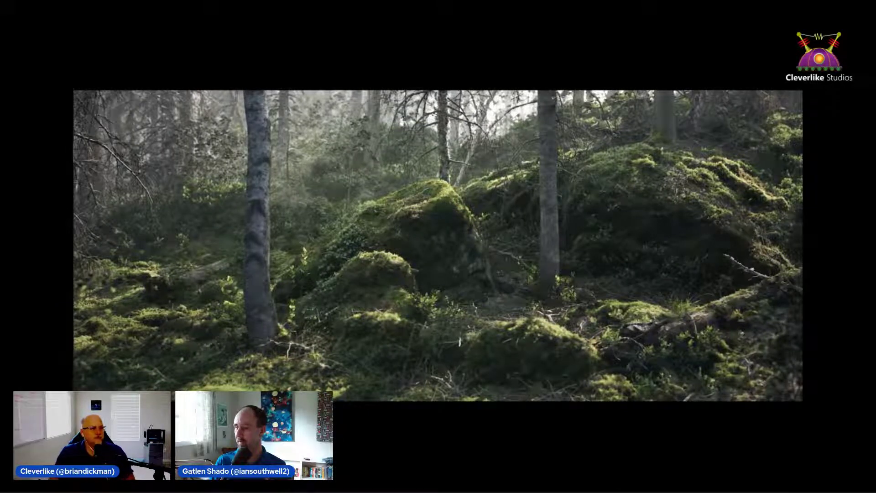
pyautogui.press('super')
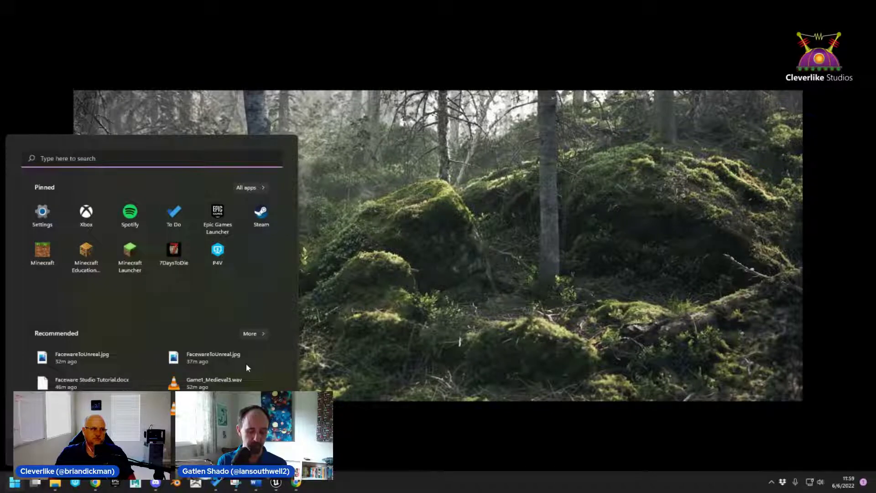
pyautogui.write('studio')
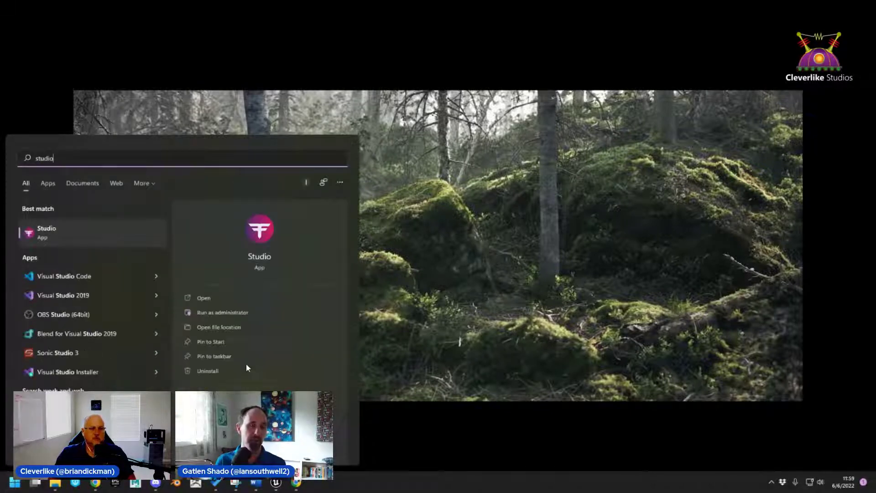
pyautogui.click(59, 234)
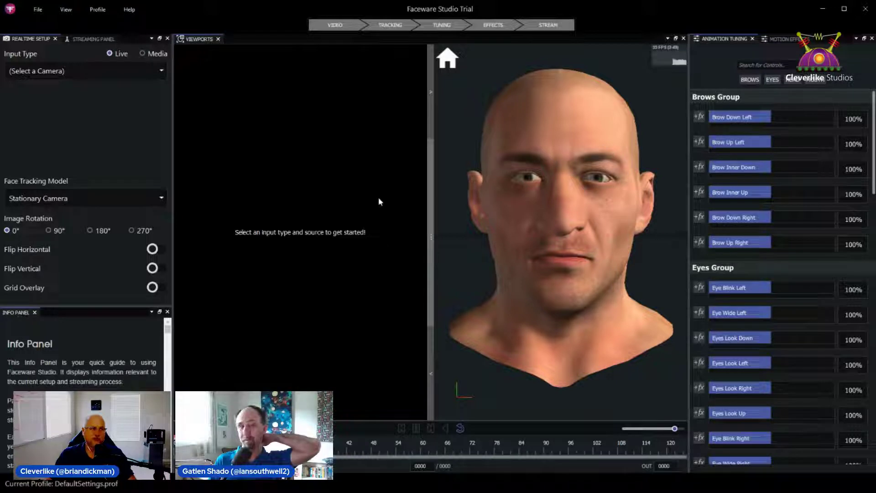
# Inspect the preview head from the side and front, outline the two viewports with a drawn frame, and clear it
pyautogui.moveTo(493, 289); pyautogui.dragTo(556, 290)
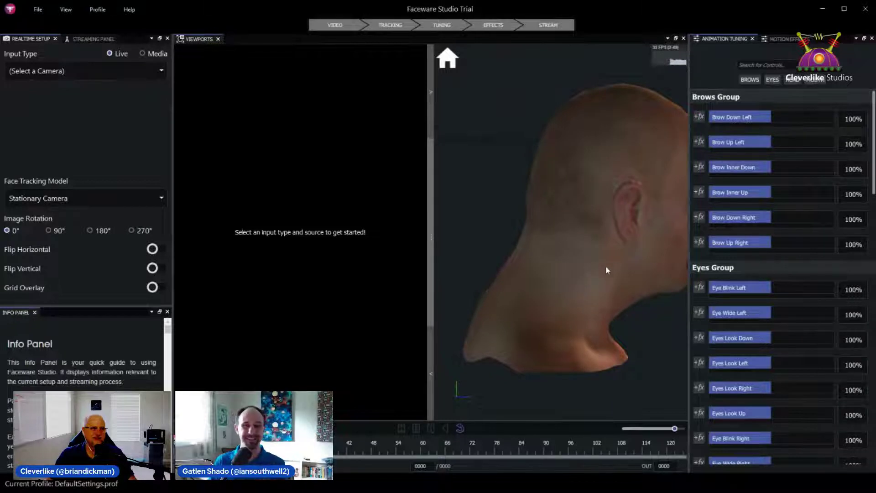
pyautogui.moveTo(606, 270); pyautogui.dragTo(557, 199)
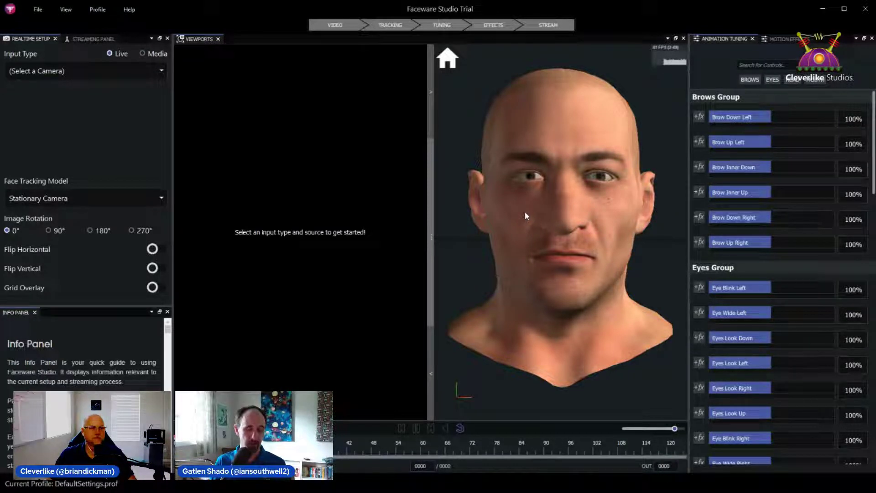
pyautogui.moveTo(388, 94)
pyautogui.mouseDown()
pyautogui.moveTo(207, 360)
pyautogui.moveTo(755, 151)
pyautogui.moveTo(370, 85)
pyautogui.mouseUp()
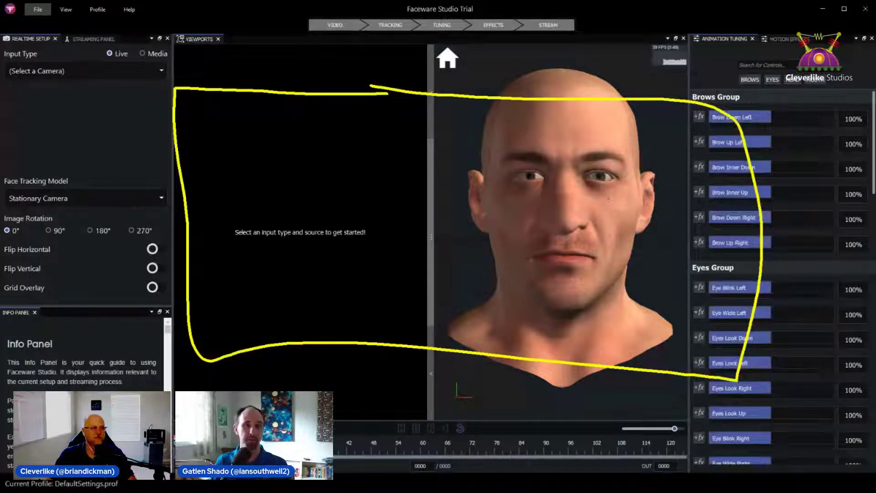
pyautogui.press('Escape')
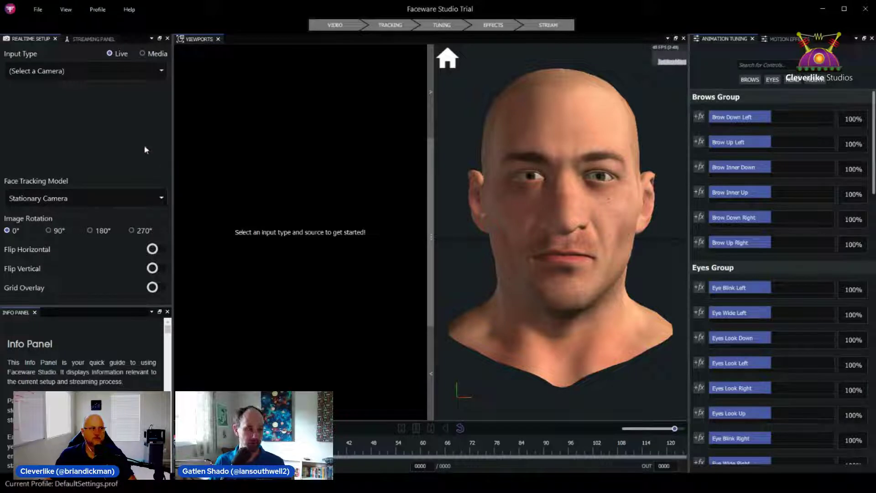
# Circle the Realtime Setup, Streaming Panel and Animation Tuning areas, point arrows at the Info Panel, and clear the drawings
pyautogui.moveTo(53, 27)
pyautogui.mouseDown()
pyautogui.moveTo(12, 57)
pyautogui.moveTo(55, 28)
pyautogui.moveTo(107, 22)
pyautogui.mouseUp()
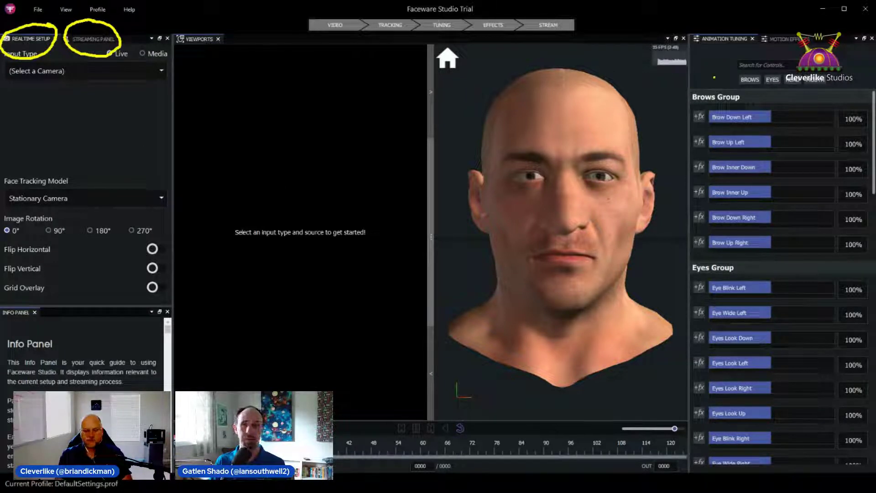
pyautogui.moveTo(803, 34)
pyautogui.mouseDown()
pyautogui.moveTo(758, 37)
pyautogui.moveTo(839, 32)
pyautogui.mouseUp()
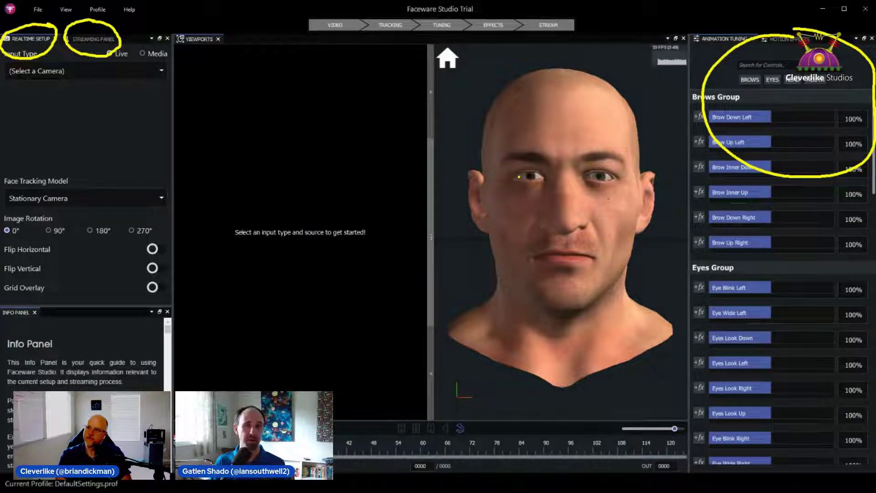
pyautogui.moveTo(223, 260)
pyautogui.mouseDown()
pyautogui.moveTo(172, 323)
pyautogui.moveTo(168, 337)
pyautogui.moveTo(189, 334)
pyautogui.mouseUp()
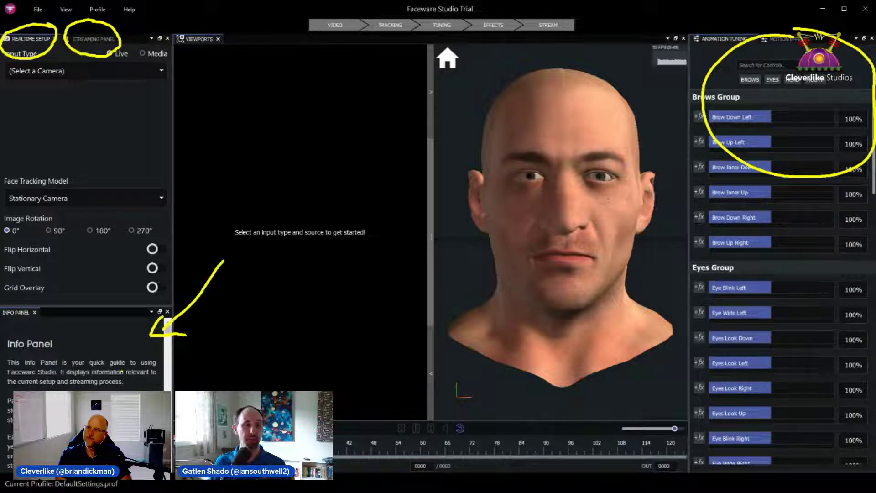
pyautogui.moveTo(121, 321); pyautogui.dragTo(122, 378)
pyautogui.moveTo(110, 351)
pyautogui.mouseDown()
pyautogui.moveTo(120, 379)
pyautogui.moveTo(142, 361)
pyautogui.mouseUp()
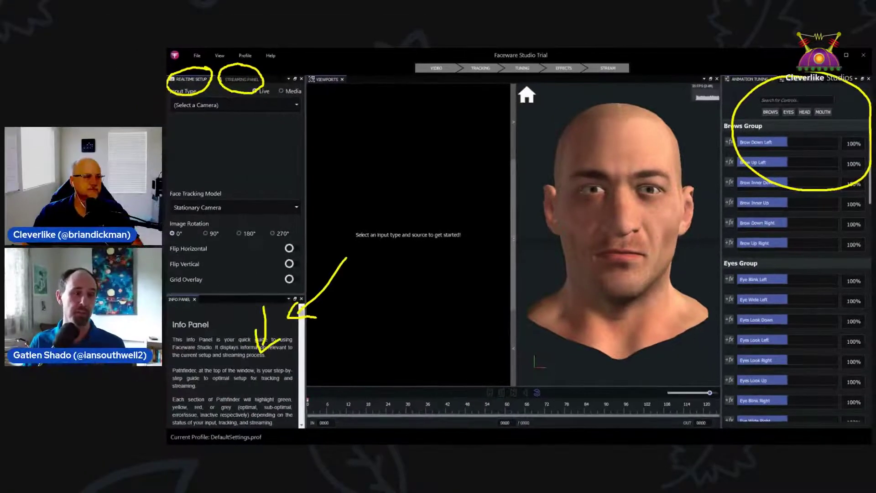
pyautogui.press('Escape')
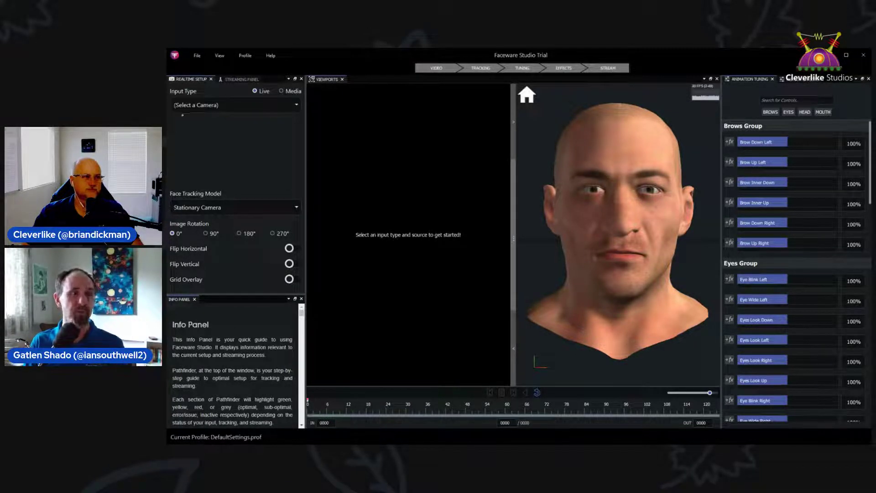
# Mark the Live input type with an arrow and circle the Media input type, and clear the drawings
pyautogui.moveTo(177, 115)
pyautogui.mouseDown()
pyautogui.moveTo(299, 121)
pyautogui.moveTo(303, 94)
pyautogui.moveTo(168, 90)
pyautogui.moveTo(204, 120)
pyautogui.mouseUp()
pyautogui.press('Escape')
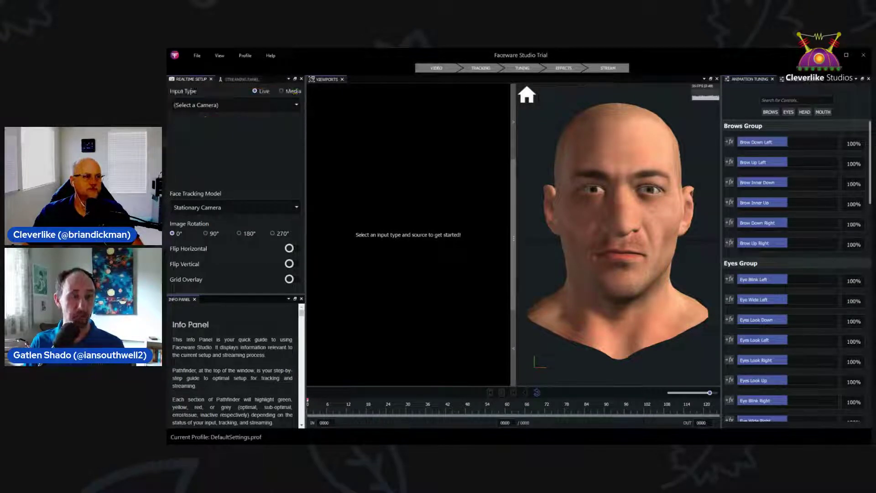
pyautogui.moveTo(261, 94); pyautogui.dragTo(260, 147)
pyautogui.moveTo(253, 99); pyautogui.dragTo(269, 108)
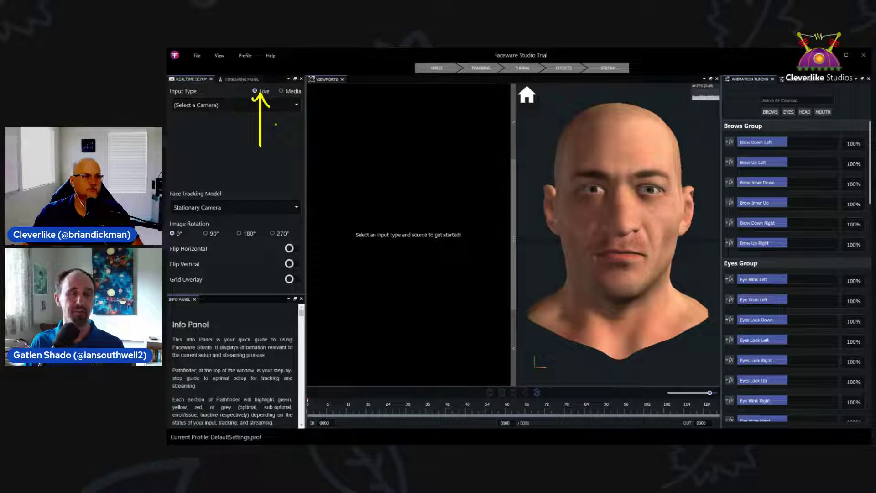
pyautogui.moveTo(301, 81)
pyautogui.mouseDown()
pyautogui.moveTo(278, 82)
pyautogui.moveTo(302, 104)
pyautogui.moveTo(295, 80)
pyautogui.mouseUp()
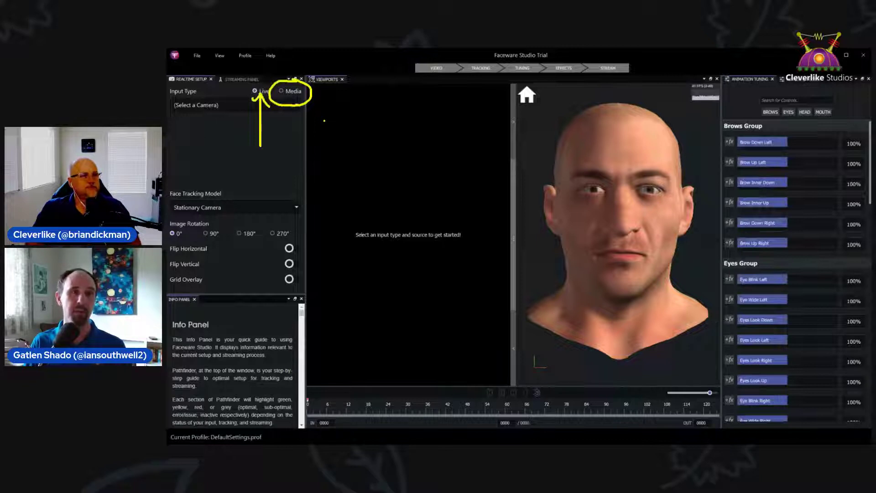
pyautogui.press('Escape')
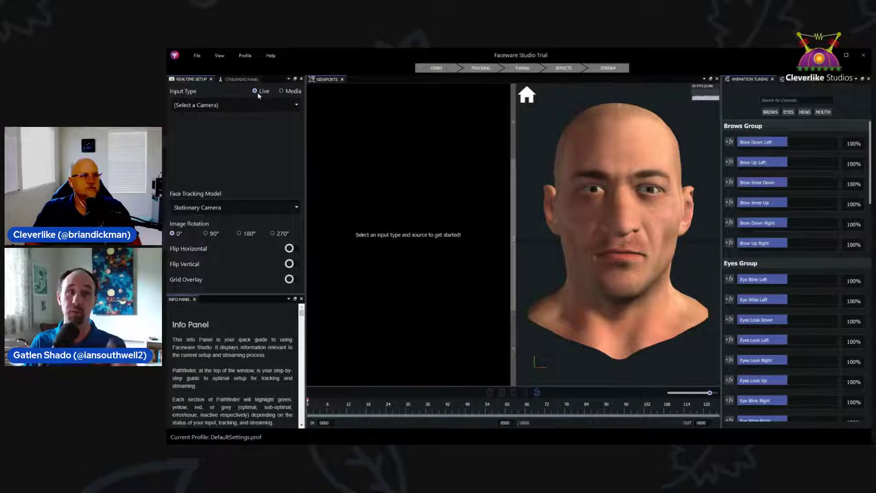
# Try twice to connect the HD Pro Webcam C920 as the live input camera, dismissing the message each time
pyautogui.click(214, 106)
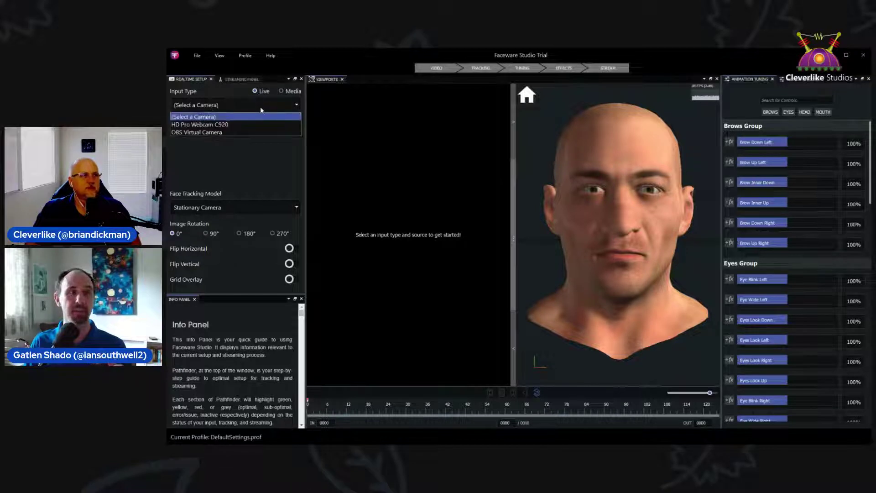
pyautogui.click(229, 128)
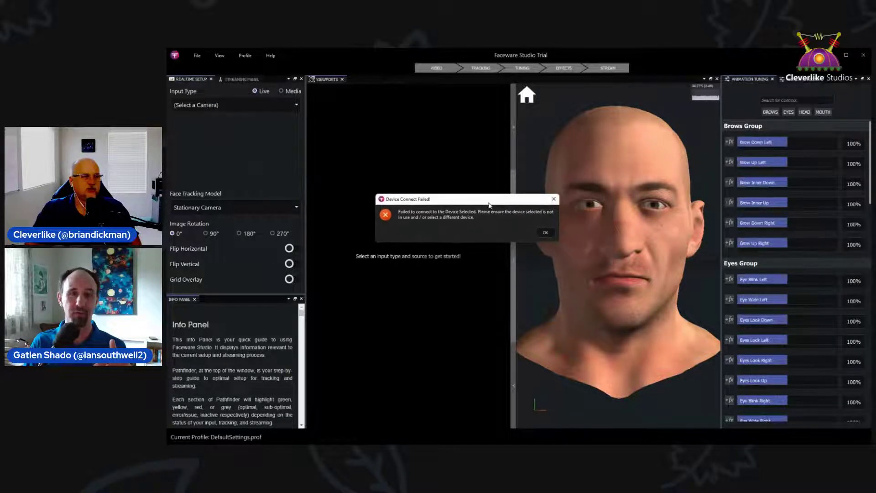
pyautogui.click(596, 255)
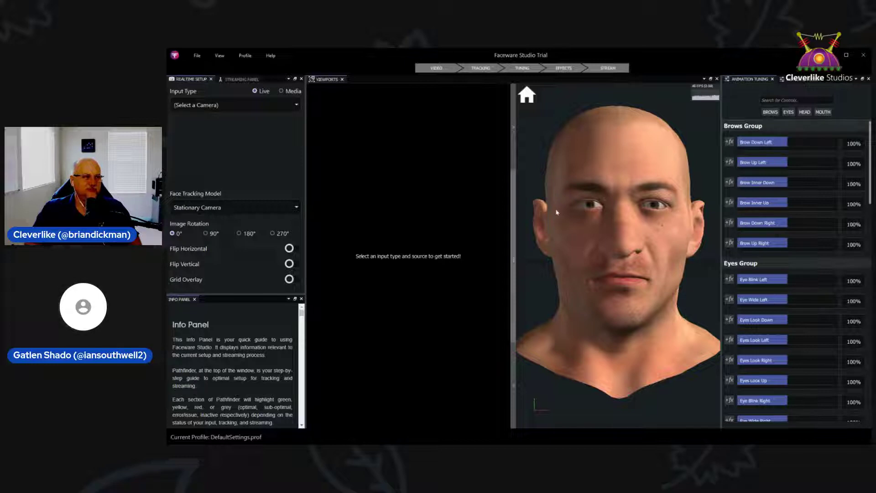
pyautogui.click(254, 104)
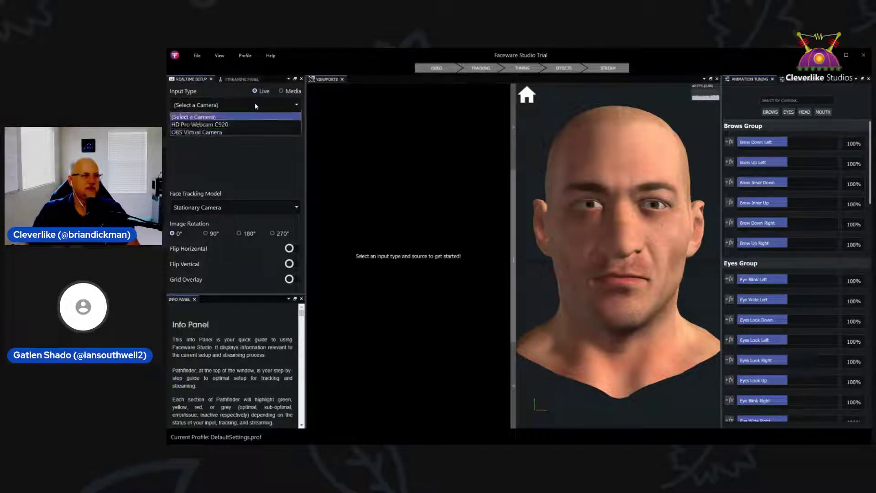
pyautogui.click(242, 126)
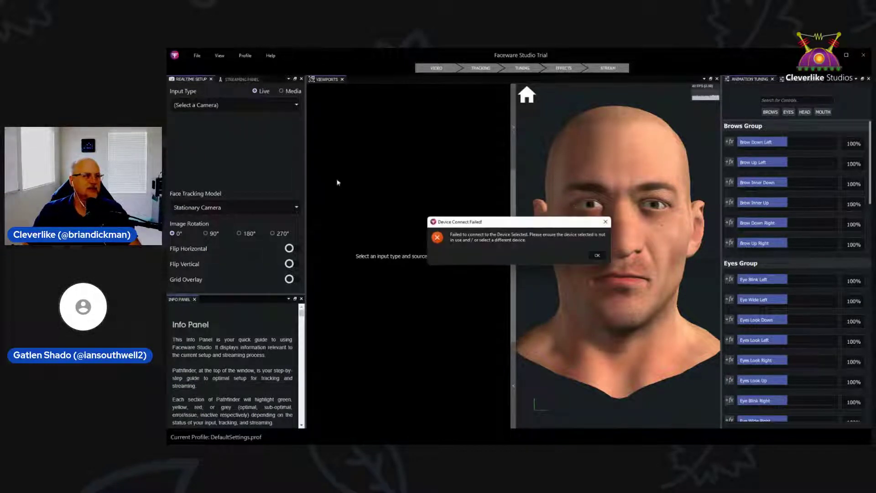
pyautogui.click(597, 256)
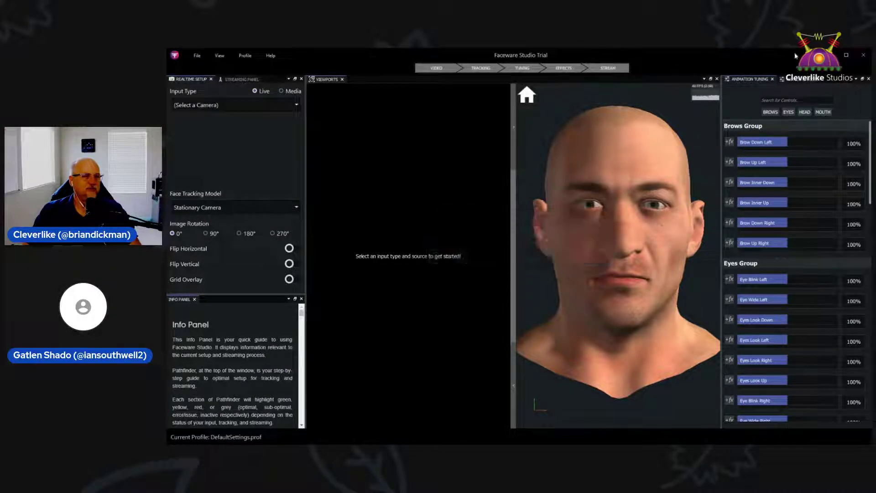
# Close Faceware Studio and launch it again
pyautogui.click(858, 55)
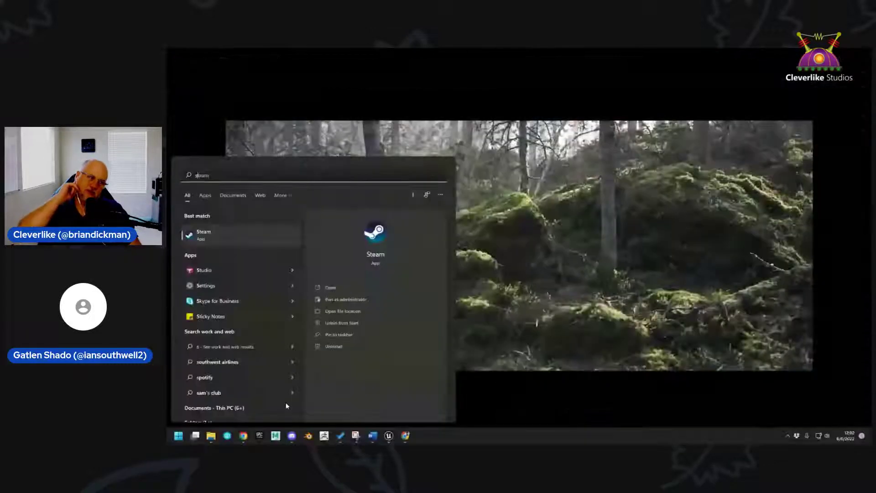
pyautogui.press('super')
pyautogui.write('steam')
pyautogui.press('Return')
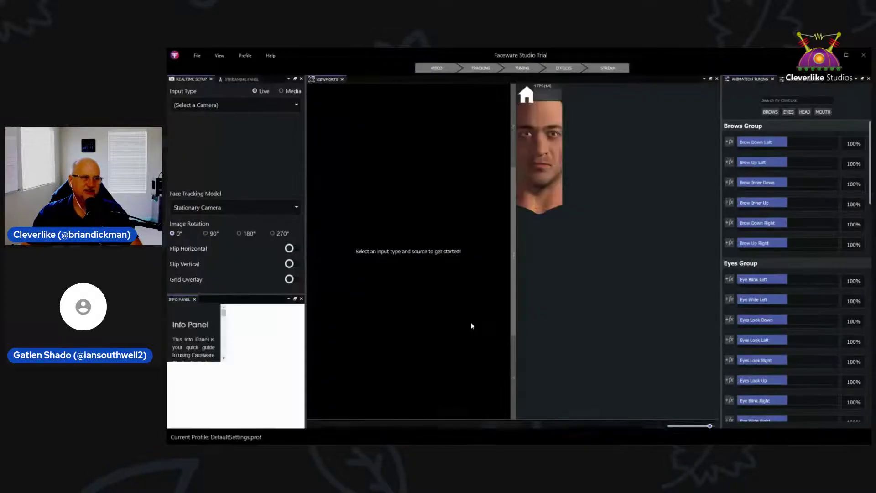
# Try the HD Pro Webcam C920 as the live camera in the restarted session, and move the message window aside
pyautogui.click(284, 105)
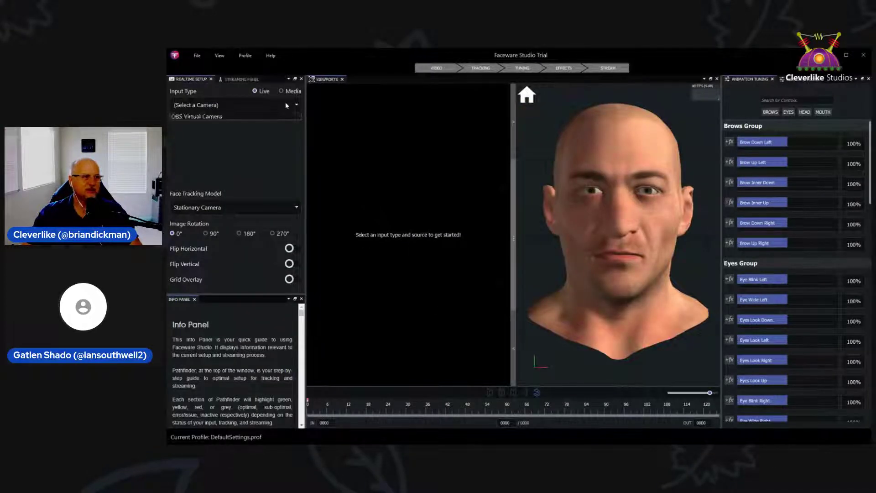
pyautogui.click(261, 126)
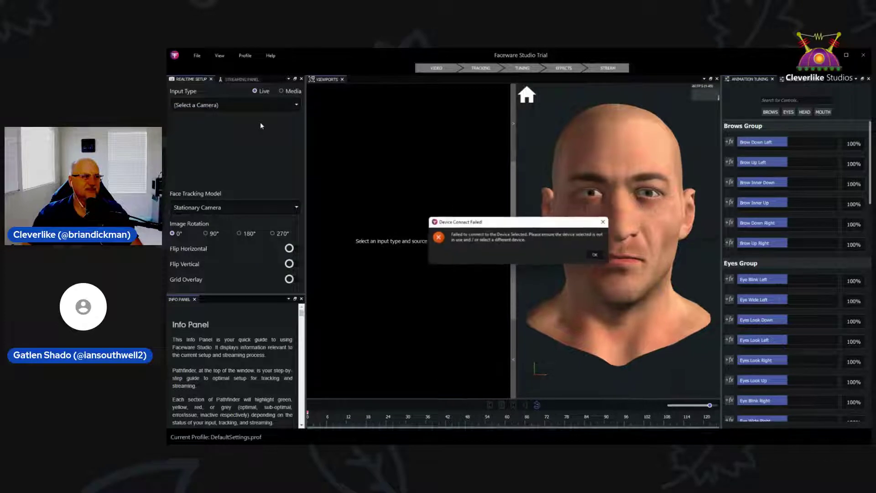
pyautogui.moveTo(522, 228); pyautogui.dragTo(458, 153)
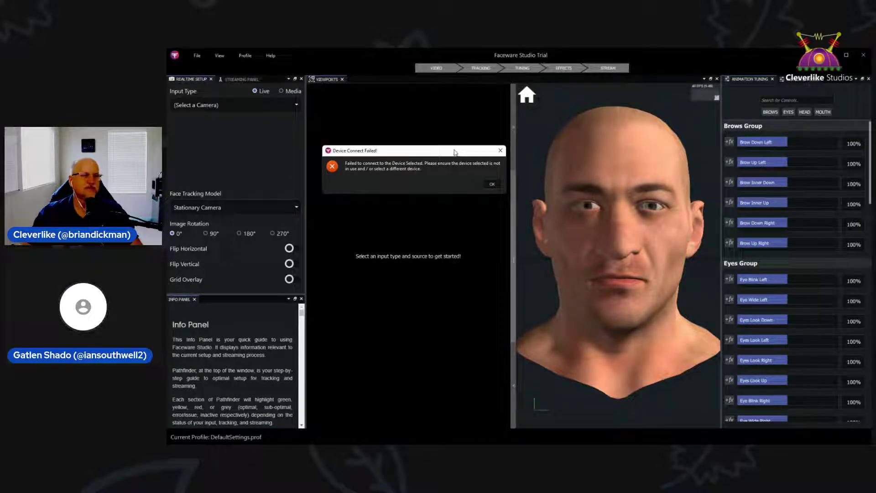
# Dismiss the message, circle the camera selection, and try the HD Pro Webcam C920 again as the live camera
pyautogui.click(491, 186)
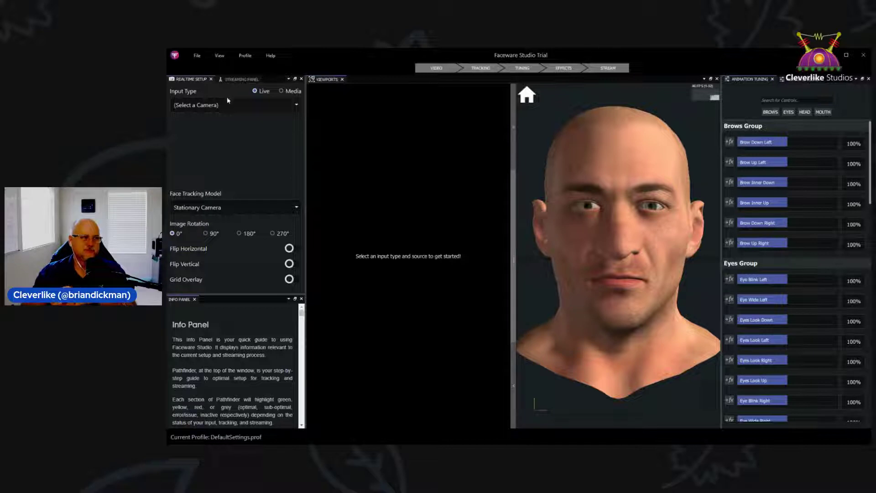
pyautogui.moveTo(243, 87)
pyautogui.mouseDown()
pyautogui.moveTo(313, 82)
pyautogui.moveTo(243, 70)
pyautogui.mouseUp()
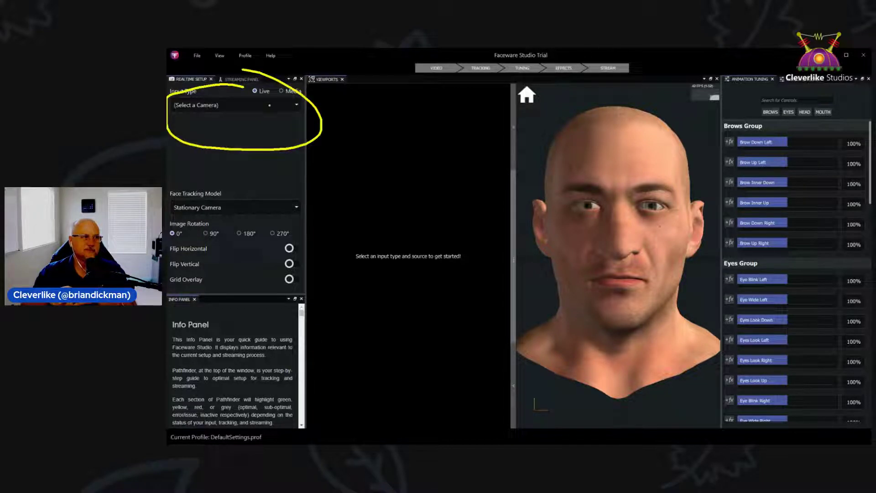
pyautogui.click(278, 105)
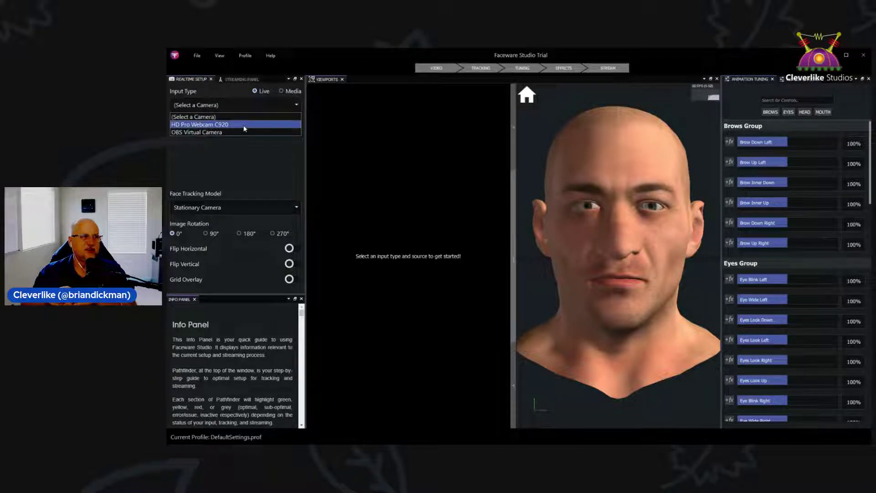
pyautogui.click(245, 124)
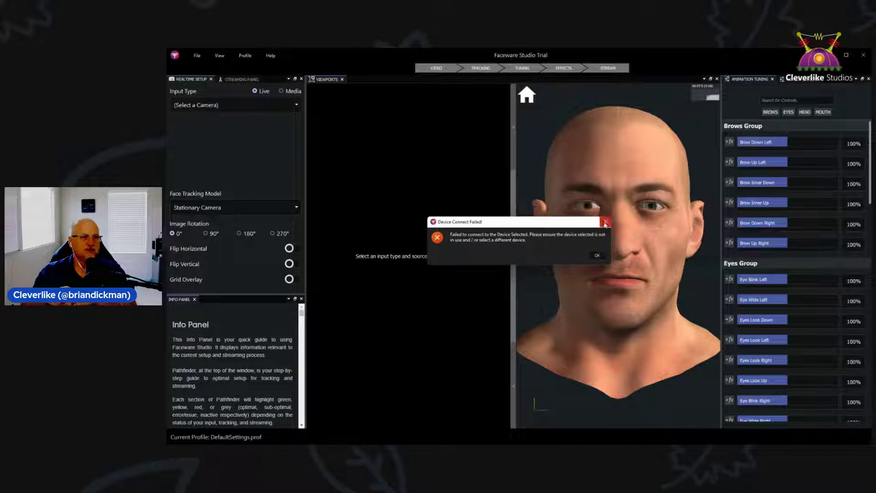
pyautogui.click(597, 255)
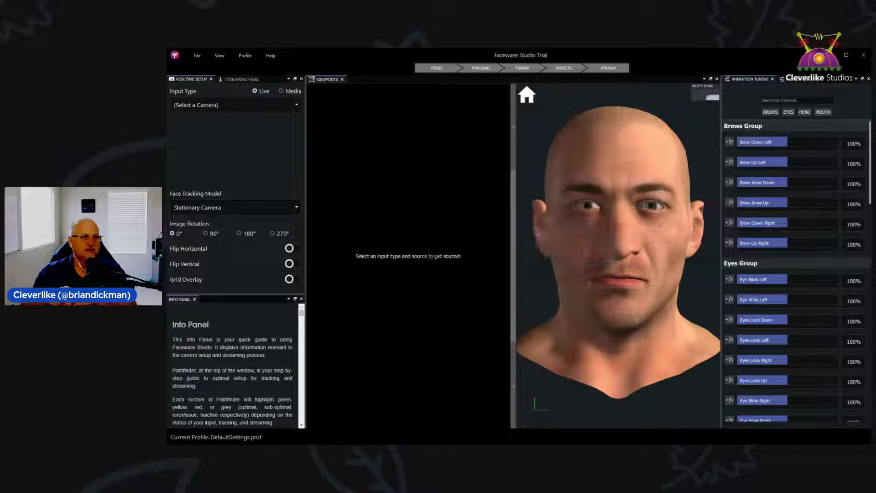
# Close Faceware Studio and relaunch it by searching the system for "studio"
pyautogui.click(863, 57)
pyautogui.press('super')
pyautogui.write('studio')
pyautogui.press('Return')
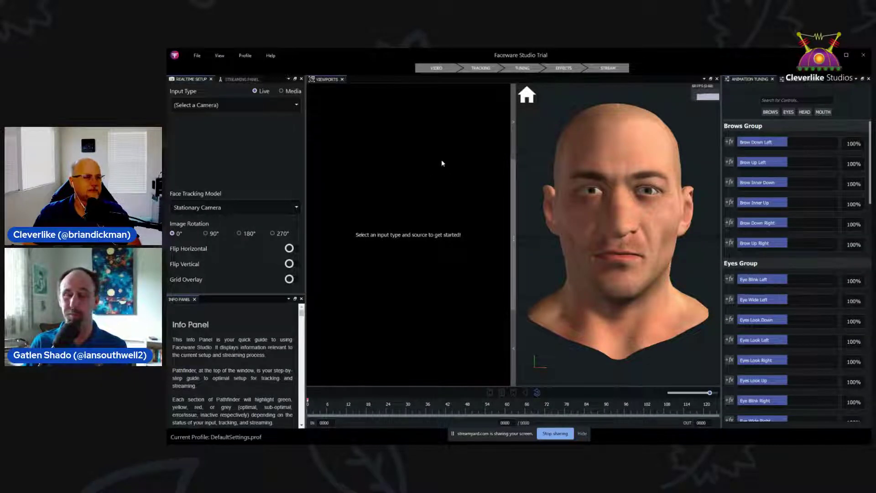
# Try the HD Pro Webcam C920 as the live camera in the relaunched session and dismiss the message
pyautogui.click(251, 107)
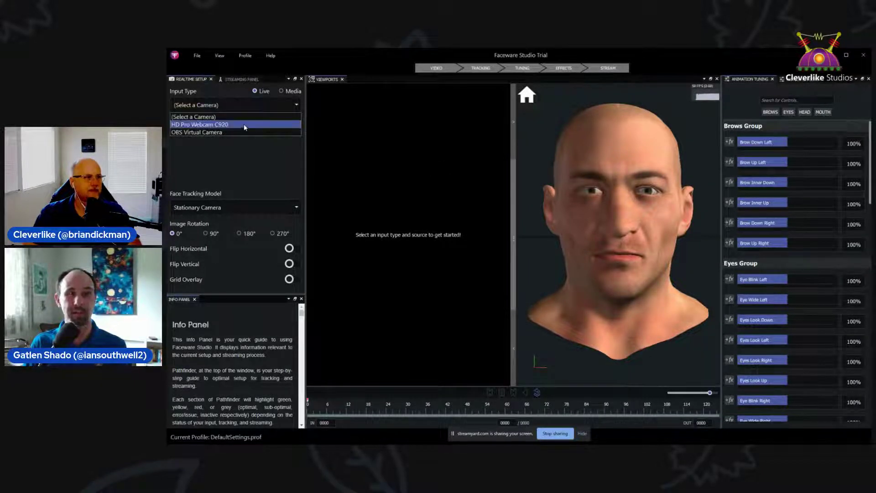
pyautogui.click(244, 124)
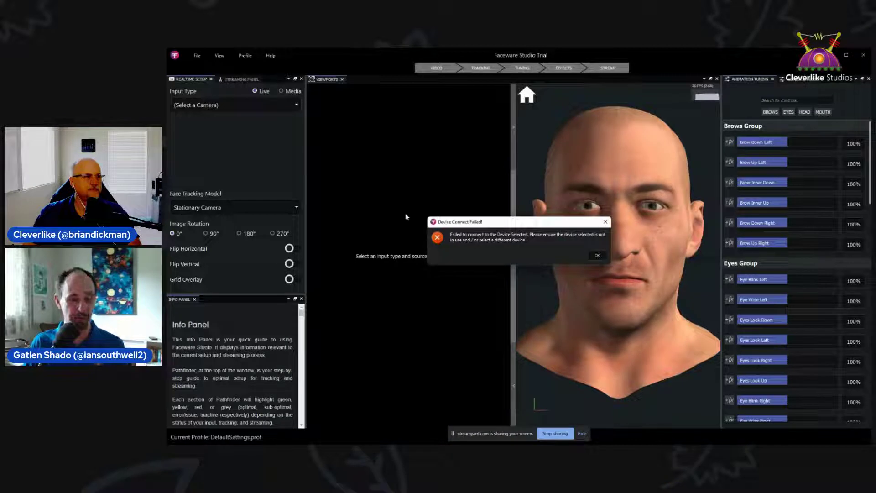
pyautogui.moveTo(405, 175)
pyautogui.mouseDown()
pyautogui.moveTo(498, 255)
pyautogui.moveTo(412, 182)
pyautogui.mouseUp()
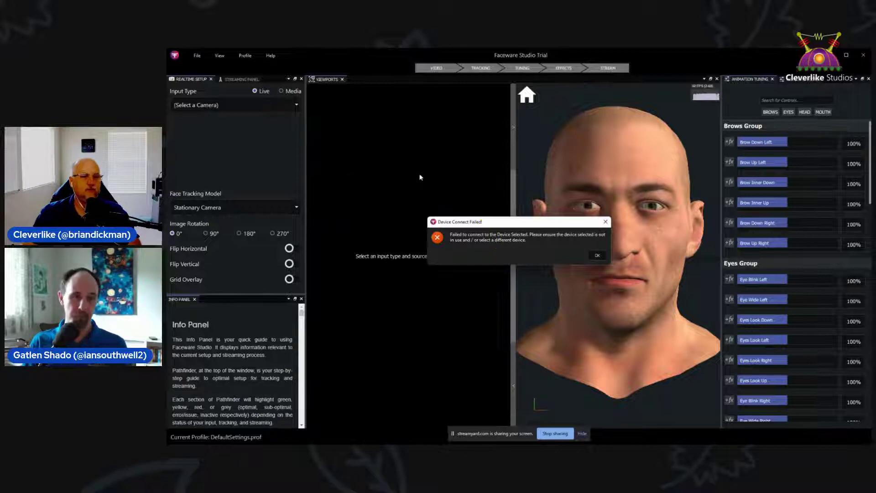
pyautogui.press('Return')
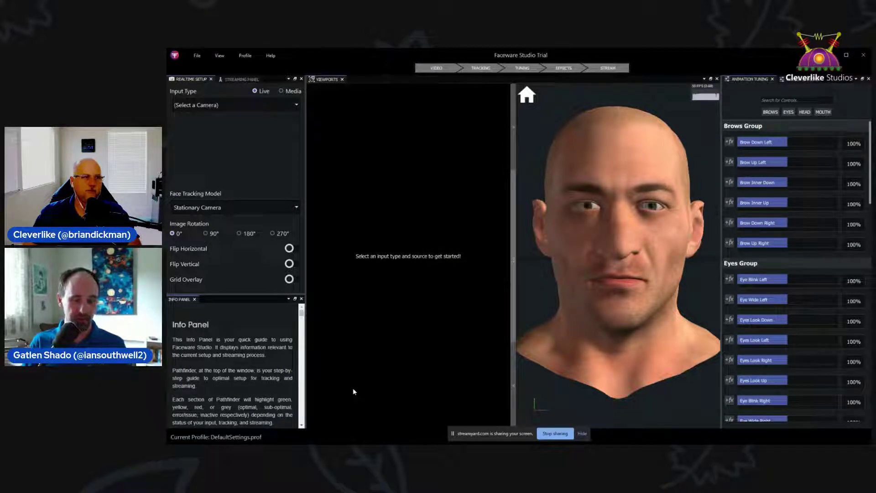
# Circle the area below the video viewport, mark it with an arrow, draw an arrow from the circled viewport to the head, and clear the drawings
pyautogui.moveTo(363, 387)
pyautogui.mouseDown()
pyautogui.moveTo(440, 397)
pyautogui.moveTo(368, 374)
pyautogui.mouseUp()
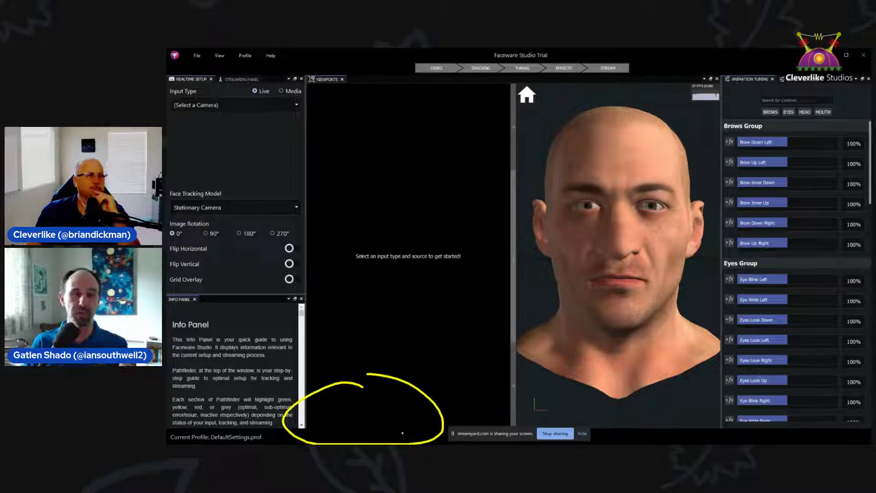
pyautogui.moveTo(420, 376)
pyautogui.mouseDown()
pyautogui.moveTo(441, 348)
pyautogui.moveTo(440, 388)
pyautogui.mouseUp()
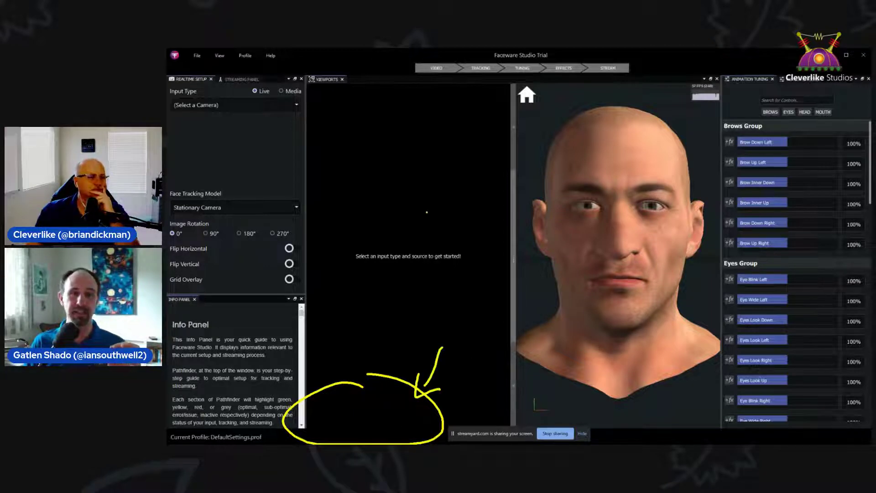
pyautogui.moveTo(422, 185)
pyautogui.mouseDown()
pyautogui.moveTo(392, 284)
pyautogui.moveTo(422, 185)
pyautogui.moveTo(583, 133)
pyautogui.moveTo(607, 162)
pyautogui.mouseUp()
pyautogui.moveTo(572, 149); pyautogui.dragTo(604, 139)
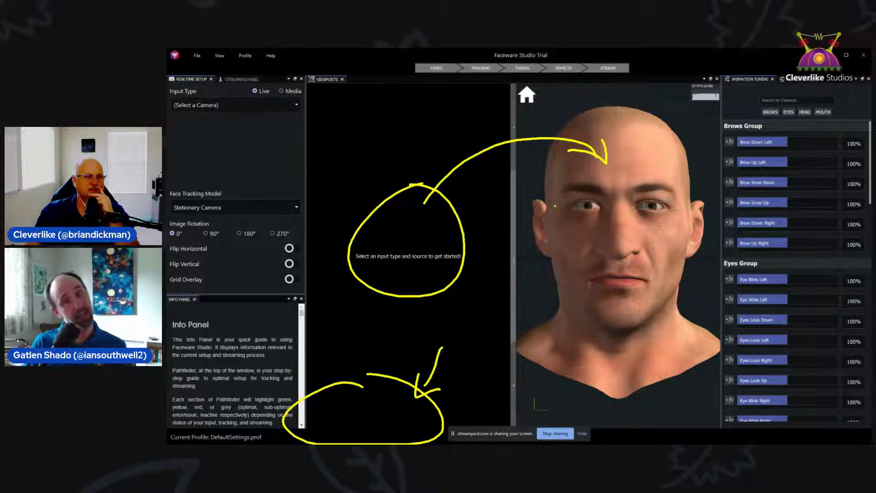
pyautogui.press('Escape')
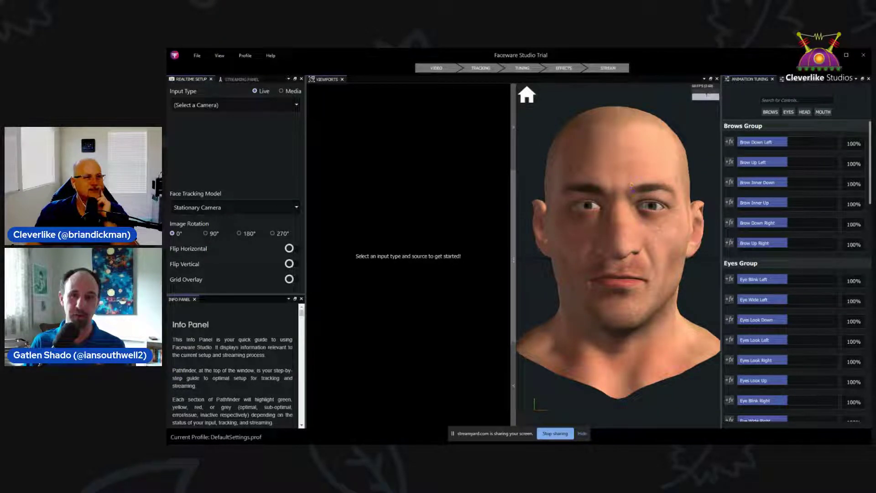
# Trace both eyebrows on the head, circle the Brow Down Left and Brow Down Right controls, and clear the drawings
pyautogui.moveTo(629, 192)
pyautogui.mouseDown()
pyautogui.moveTo(668, 188)
pyautogui.moveTo(676, 197)
pyautogui.mouseUp()
pyautogui.moveTo(607, 179)
pyautogui.mouseDown()
pyautogui.moveTo(583, 179)
pyautogui.moveTo(562, 197)
pyautogui.mouseUp()
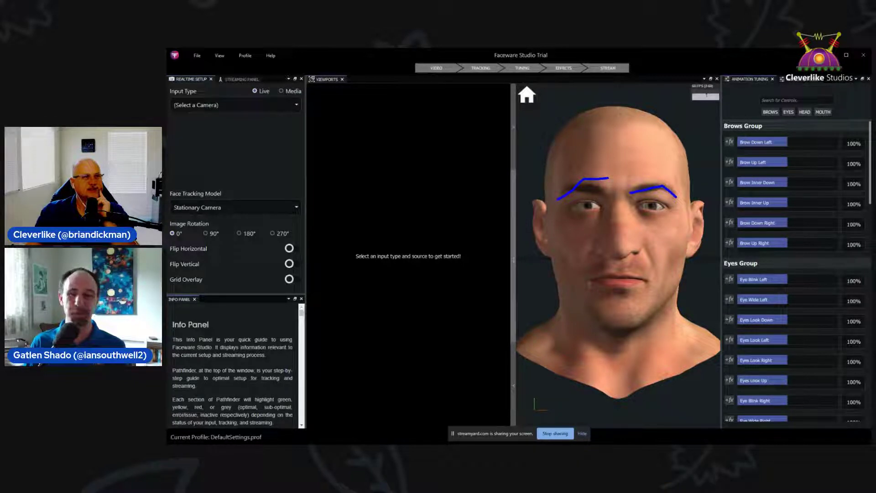
pyautogui.moveTo(782, 128)
pyautogui.mouseDown()
pyautogui.moveTo(740, 159)
pyautogui.moveTo(796, 131)
pyautogui.mouseUp()
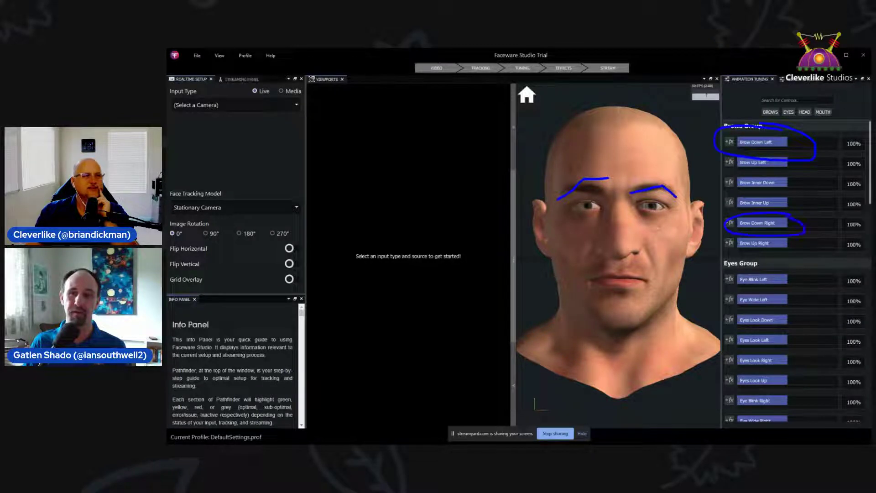
pyautogui.press('Escape')
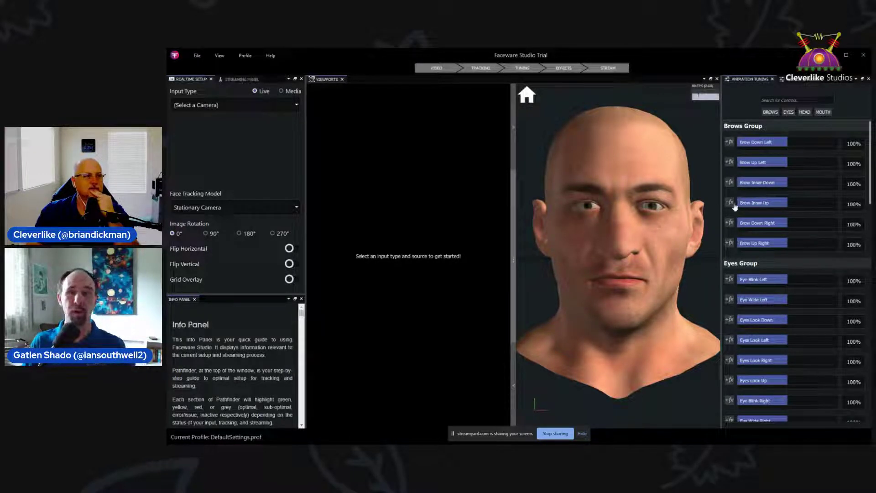
# Filter the animation tuning controls to Eyes, circle that filter, and mark the Eyes Group sliders with strokes and a surrounding box
pyautogui.click(788, 113)
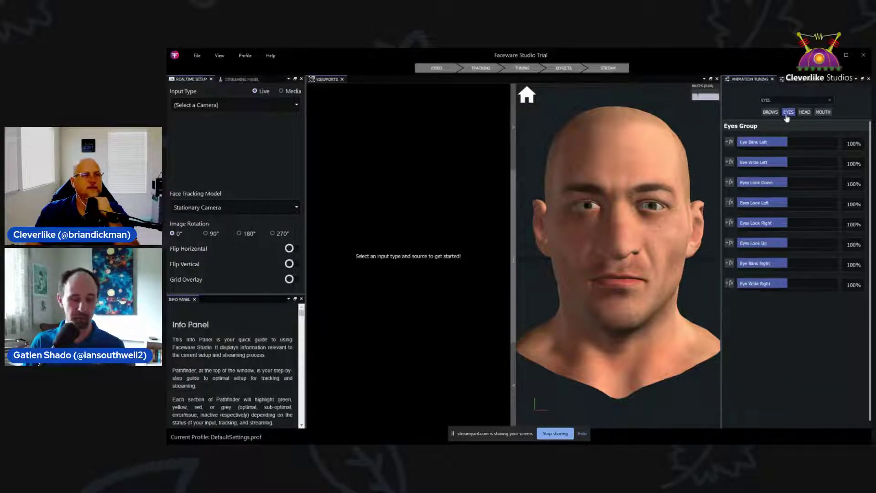
pyautogui.moveTo(792, 105)
pyautogui.mouseDown()
pyautogui.moveTo(786, 125)
pyautogui.moveTo(791, 101)
pyautogui.mouseUp()
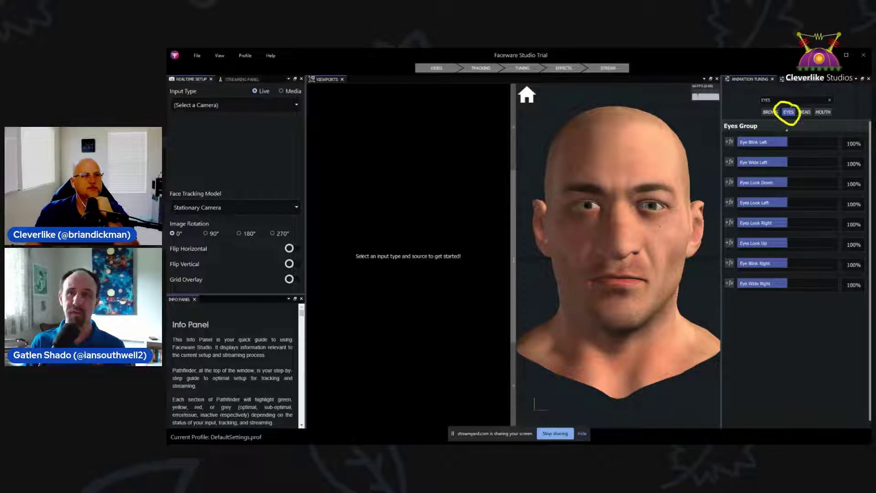
pyautogui.moveTo(794, 145); pyautogui.dragTo(804, 143)
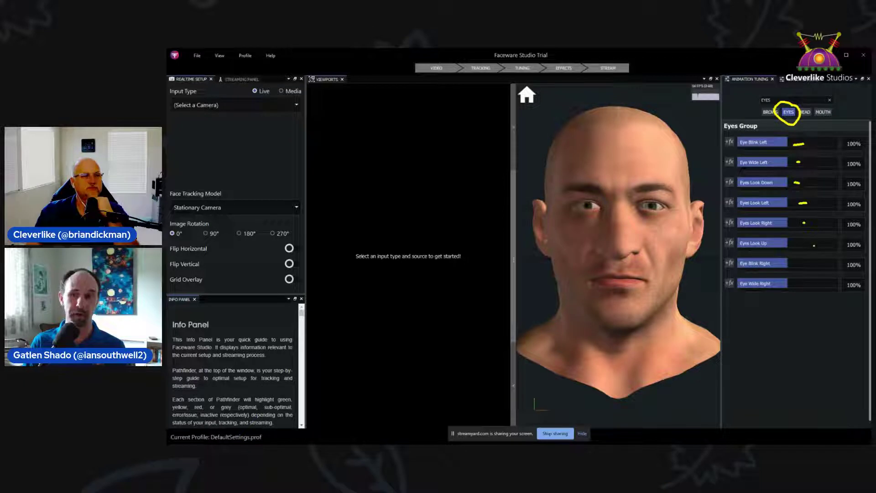
pyautogui.moveTo(798, 285); pyautogui.dragTo(820, 284)
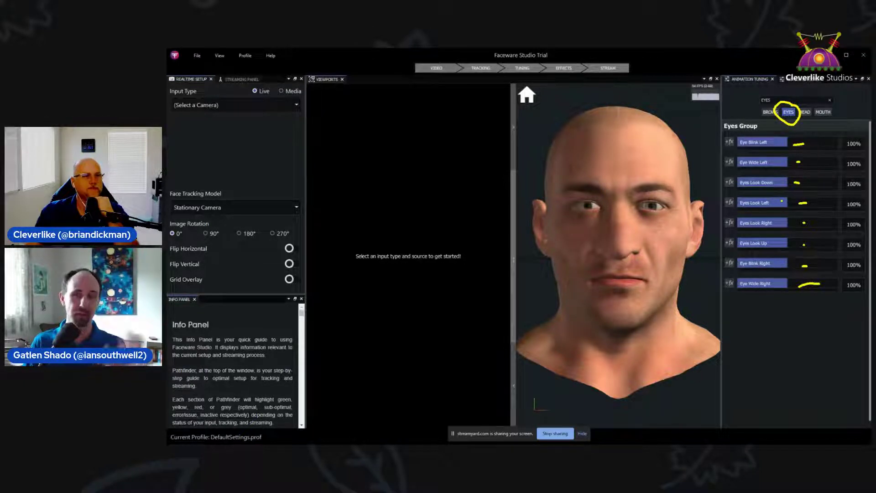
pyautogui.moveTo(819, 118)
pyautogui.mouseDown()
pyautogui.moveTo(726, 249)
pyautogui.moveTo(870, 316)
pyautogui.moveTo(785, 117)
pyautogui.mouseUp()
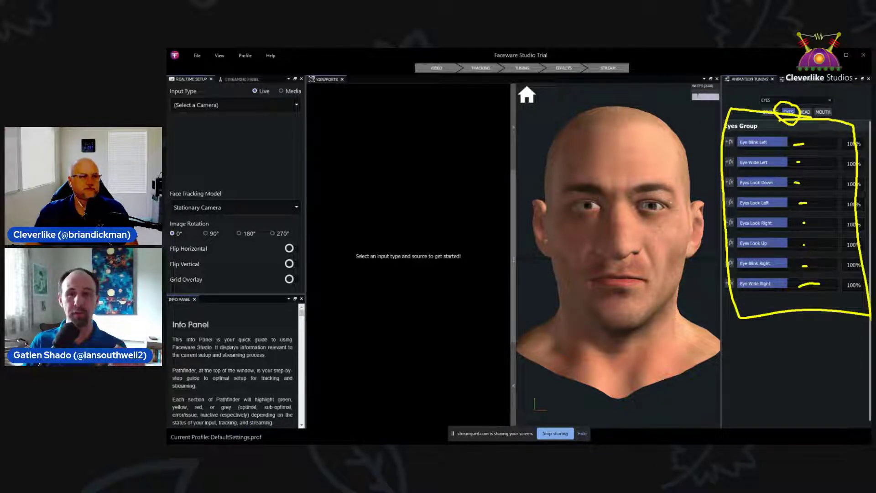
# Circle the head and the empty video viewport, join them with an arrow pointing to the head, and clear all drawings
pyautogui.moveTo(661, 150)
pyautogui.mouseDown()
pyautogui.moveTo(529, 196)
pyautogui.moveTo(625, 178)
pyautogui.mouseUp()
pyautogui.moveTo(334, 250)
pyautogui.mouseDown()
pyautogui.moveTo(431, 183)
pyautogui.moveTo(566, 112)
pyautogui.moveTo(612, 157)
pyautogui.mouseUp()
pyautogui.moveTo(619, 110); pyautogui.dragTo(614, 157)
pyautogui.moveTo(566, 136); pyautogui.dragTo(612, 157)
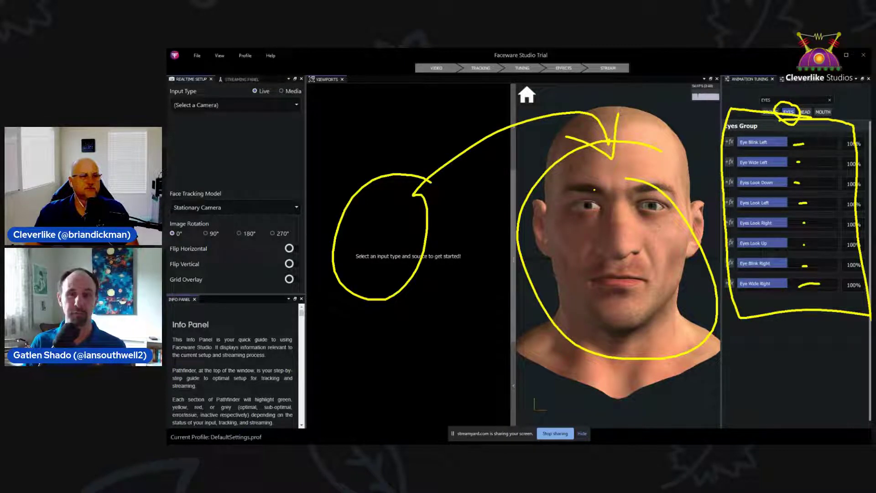
pyautogui.press('Escape')
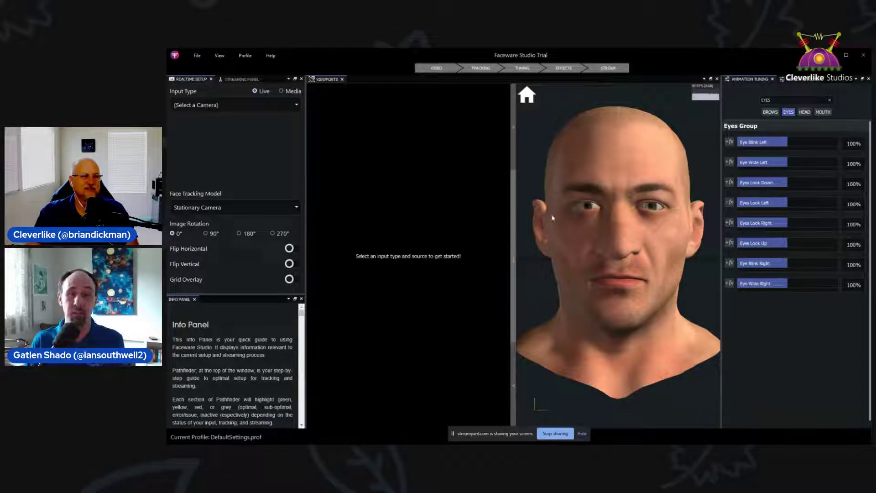
# Hide the screen-sharing notice, retry the HD Pro Webcam C920 as the live camera, and close the message
pyautogui.click(582, 433)
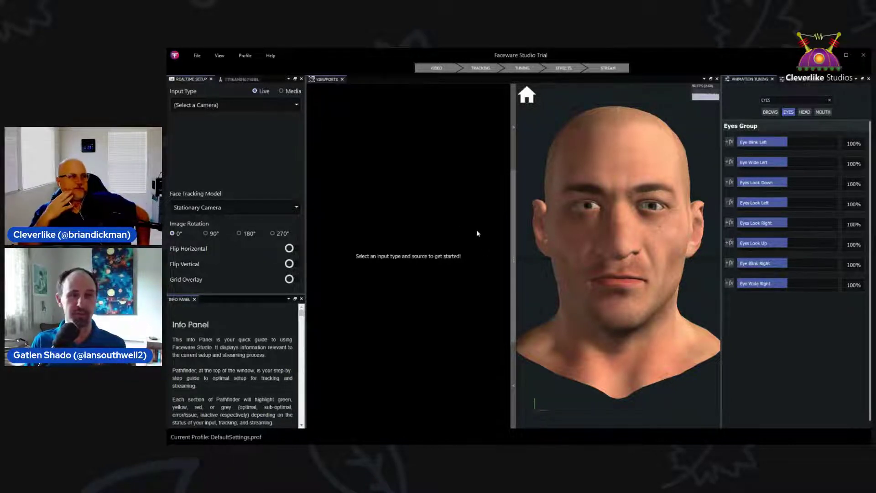
pyautogui.click(288, 111)
pyautogui.click(287, 123)
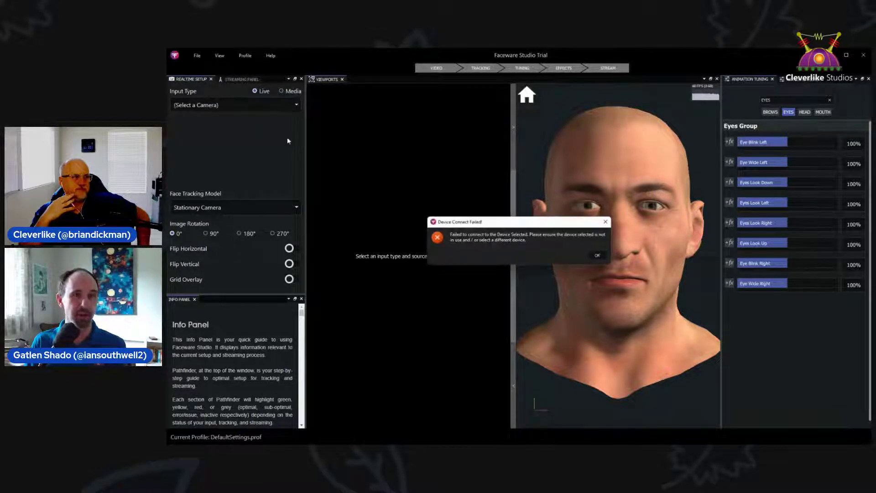
pyautogui.click(605, 222)
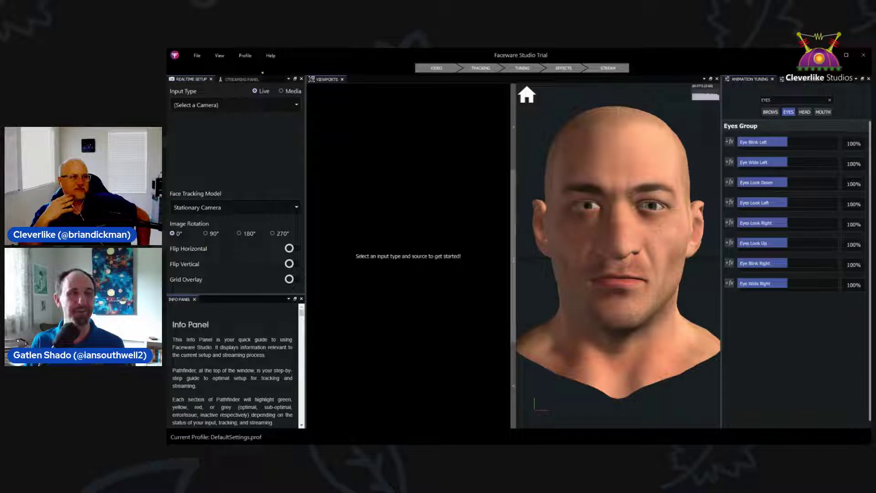
# Mark the Streaming Panel with a box and an arrow, and open its settings
pyautogui.moveTo(264, 70)
pyautogui.mouseDown()
pyautogui.moveTo(218, 71)
pyautogui.moveTo(242, 87)
pyautogui.moveTo(273, 73)
pyautogui.moveTo(261, 70)
pyautogui.mouseUp()
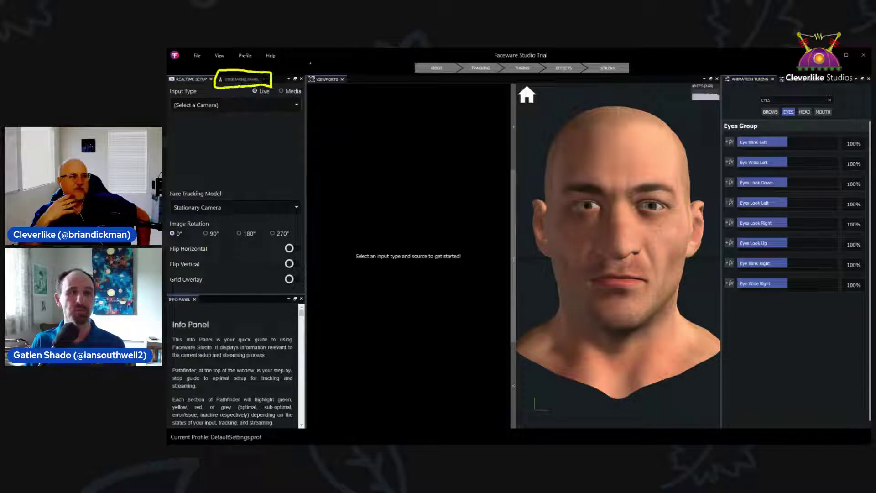
pyautogui.moveTo(313, 55); pyautogui.dragTo(282, 70)
pyautogui.moveTo(283, 69); pyautogui.dragTo(300, 72)
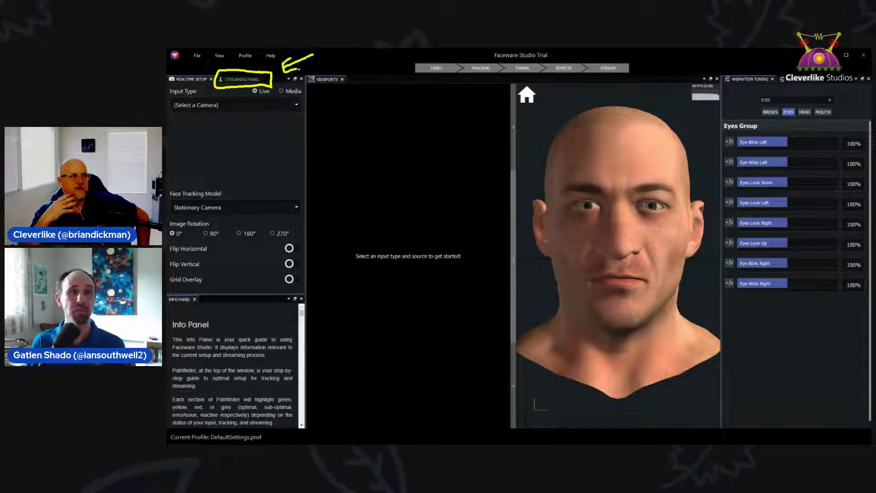
pyautogui.click(245, 78)
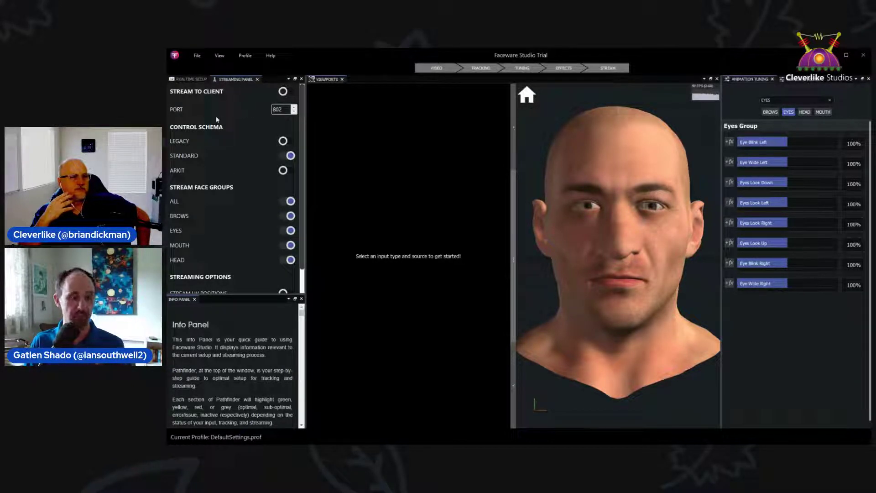
# Mark the Port value and Stream to Client option, draw the flow from the video viewport through the head to that option, and clear the drawings
pyautogui.moveTo(258, 121)
pyautogui.mouseDown()
pyautogui.moveTo(306, 103)
pyautogui.moveTo(273, 96)
pyautogui.moveTo(260, 122)
pyautogui.mouseUp()
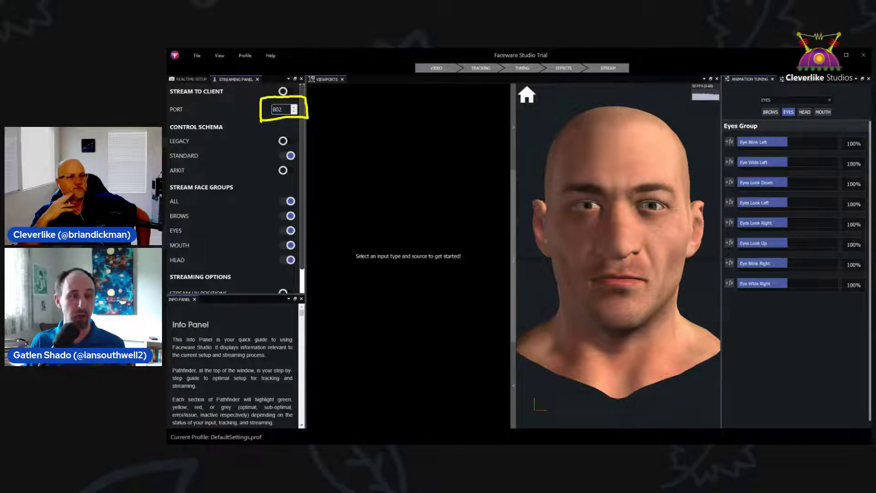
pyautogui.moveTo(288, 85)
pyautogui.mouseDown()
pyautogui.moveTo(267, 98)
pyautogui.moveTo(288, 83)
pyautogui.mouseUp()
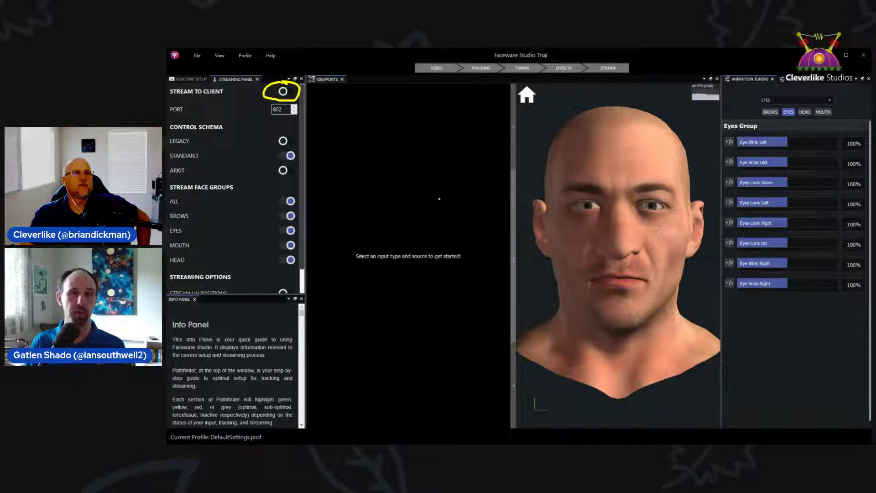
pyautogui.moveTo(421, 157)
pyautogui.mouseDown()
pyautogui.moveTo(390, 155)
pyautogui.moveTo(496, 214)
pyautogui.moveTo(422, 168)
pyautogui.moveTo(538, 176)
pyautogui.moveTo(524, 186)
pyautogui.mouseUp()
pyautogui.moveTo(590, 162)
pyautogui.mouseDown()
pyautogui.moveTo(280, 77)
pyautogui.moveTo(274, 98)
pyautogui.mouseUp()
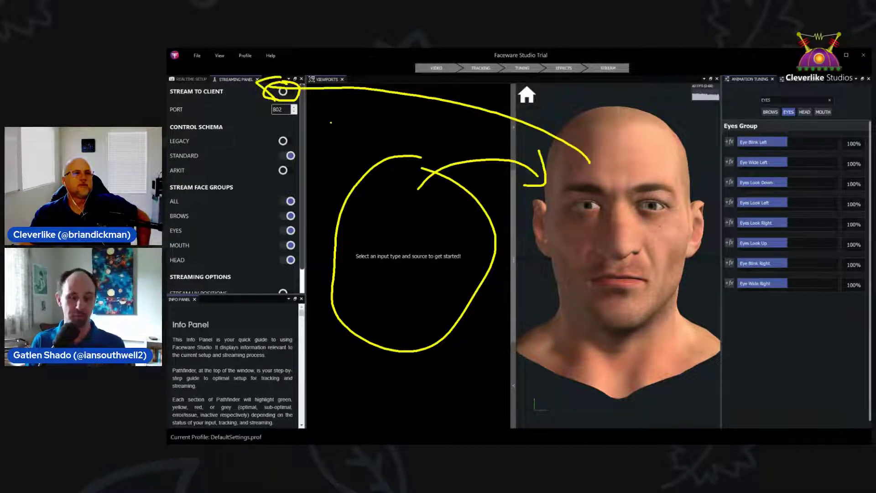
pyautogui.press('Escape')
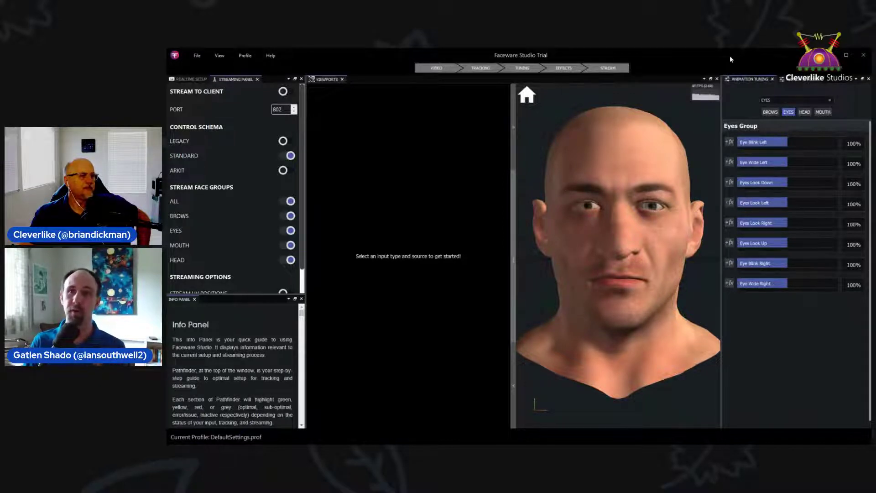
# Switch to Unreal Engine, maximize its editor window, and minimize it again
pyautogui.hotkey('alt', 'Tab')
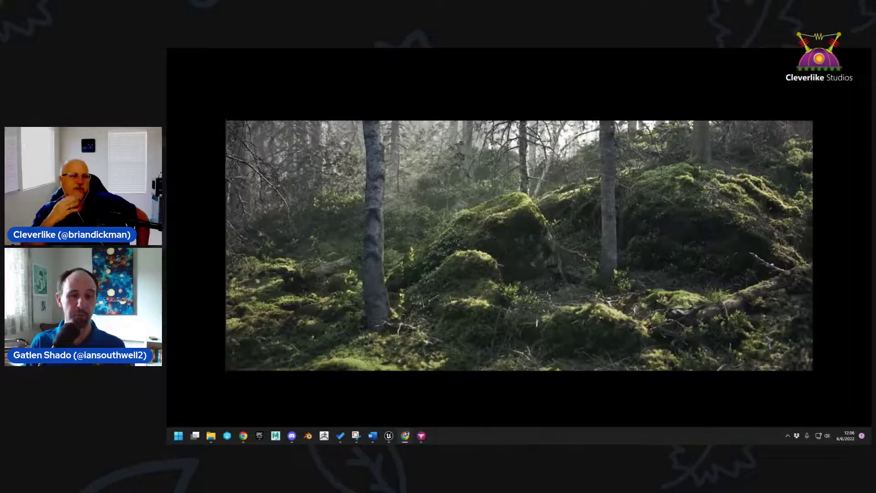
pyautogui.click(388, 435)
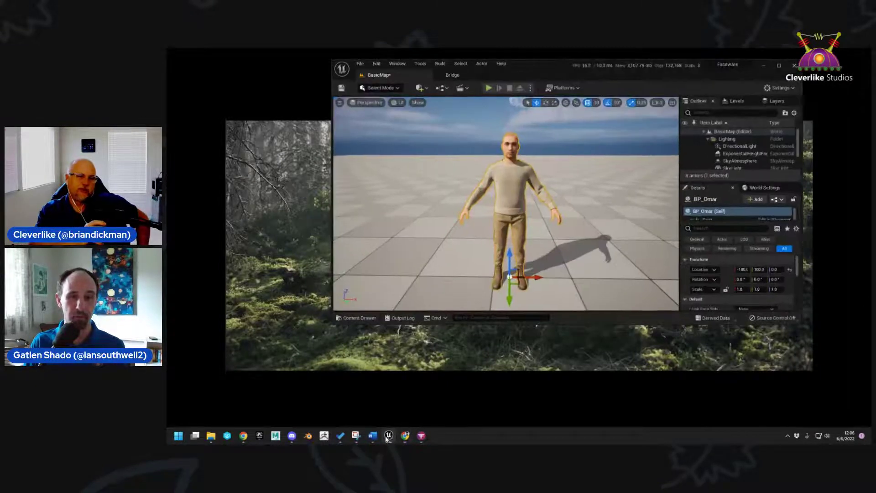
pyautogui.doubleClick(547, 70)
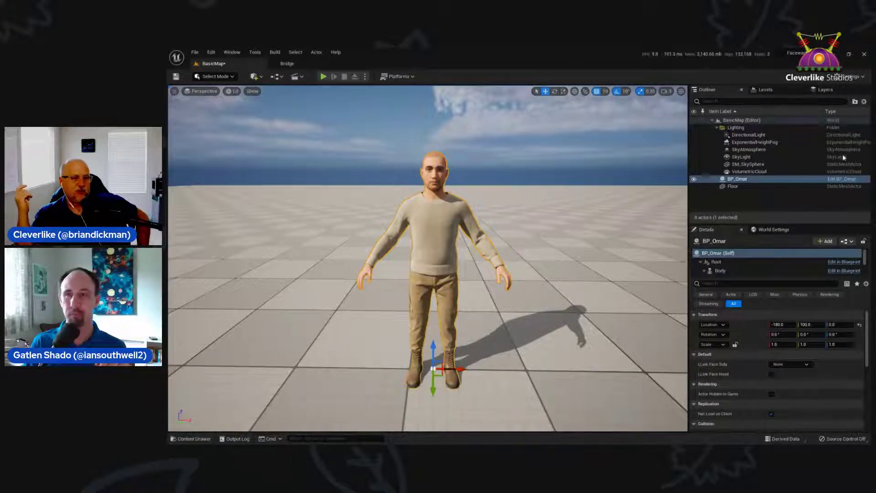
pyautogui.click(838, 54)
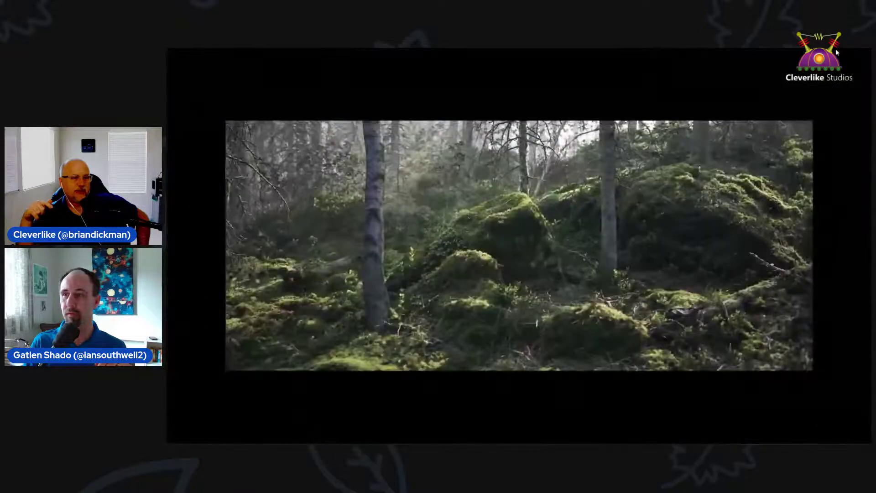
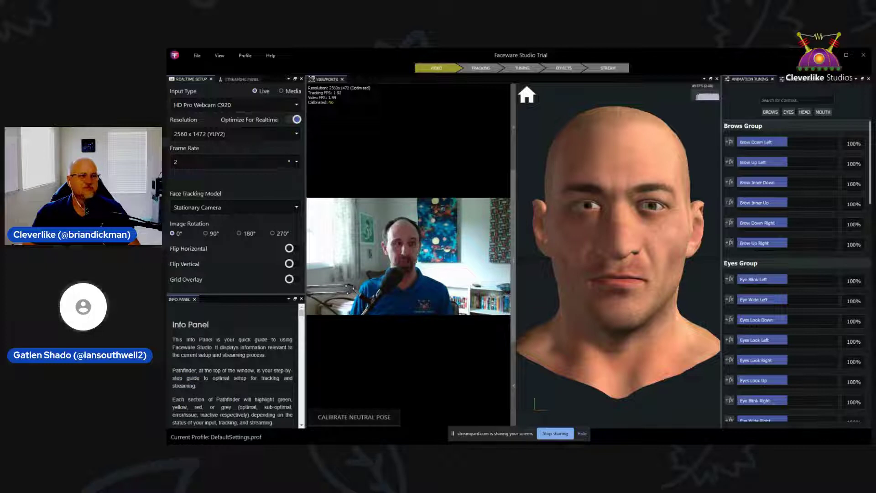
# Circle the Frame Rate setting and clear the drawing, and set the webcam resolution to 1024 x 576 (MJPG)
pyautogui.moveTo(302, 146)
pyautogui.mouseDown()
pyautogui.moveTo(168, 154)
pyautogui.moveTo(333, 139)
pyautogui.mouseUp()
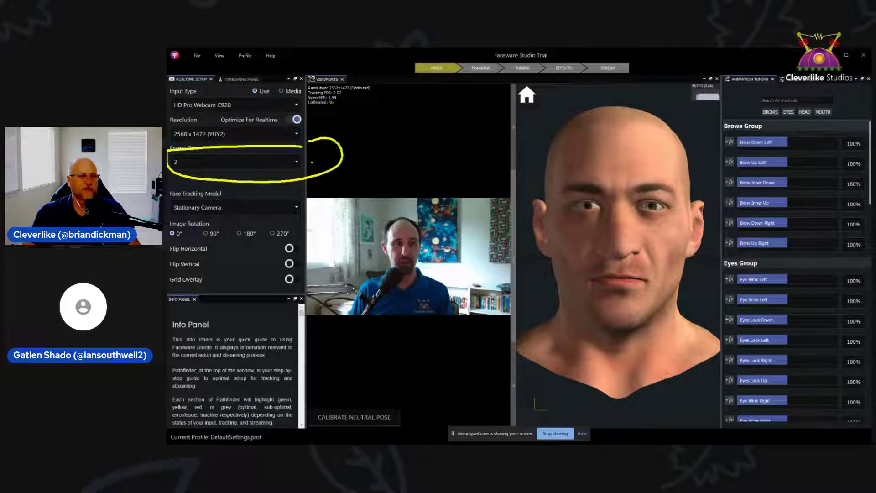
pyautogui.press('Escape')
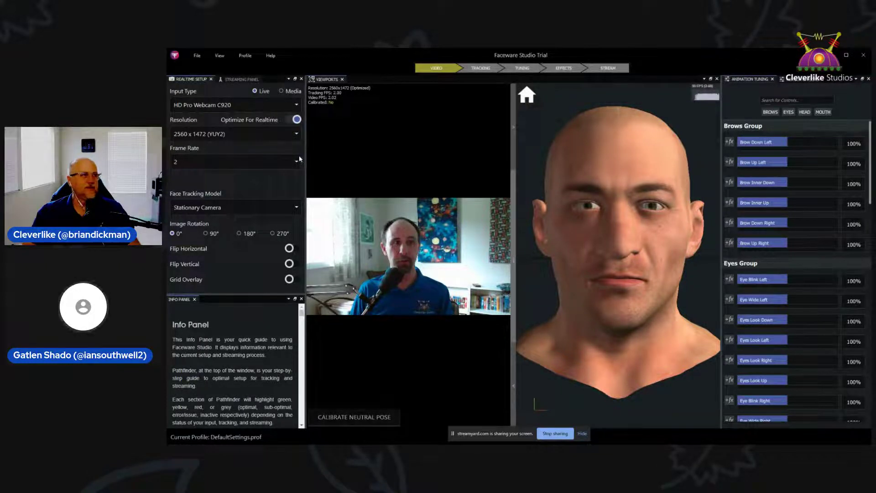
pyautogui.click(261, 135)
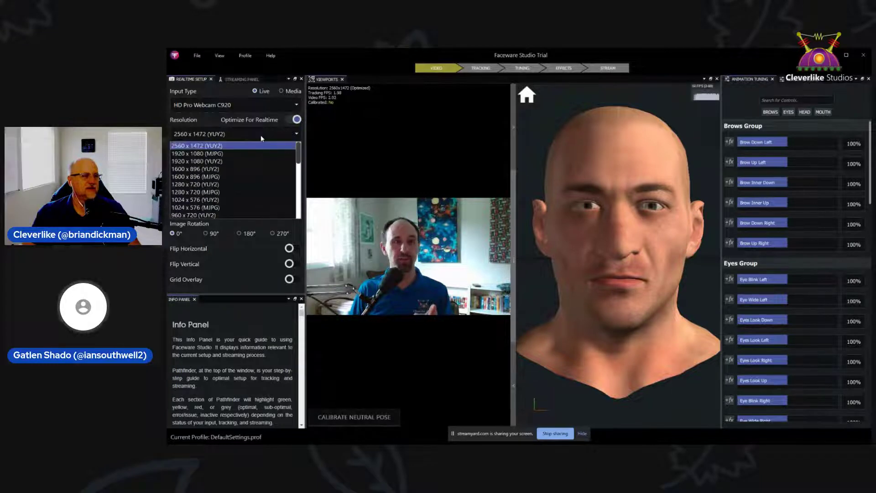
pyautogui.click(249, 209)
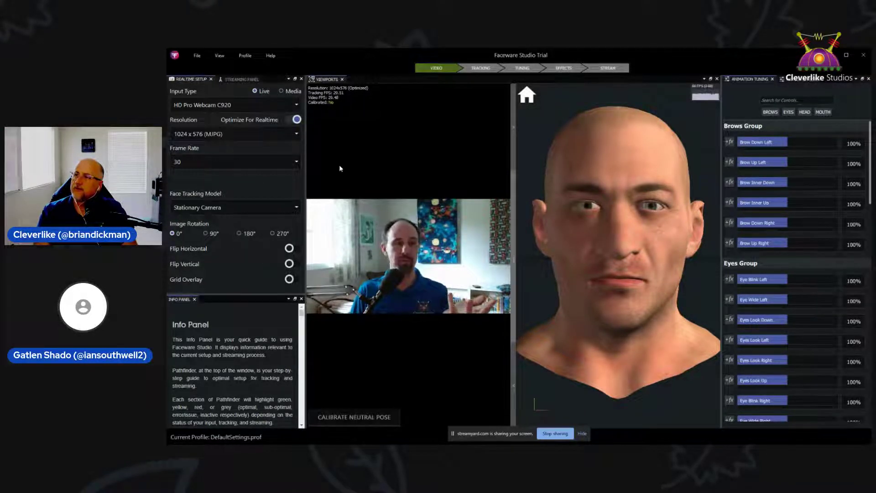
# Mark the Calibrated status and the neutral pose option, clear the drawings, and calibrate the neutral pose
pyautogui.moveTo(314, 159); pyautogui.dragTo(352, 155)
pyautogui.moveTo(330, 151); pyautogui.dragTo(339, 149)
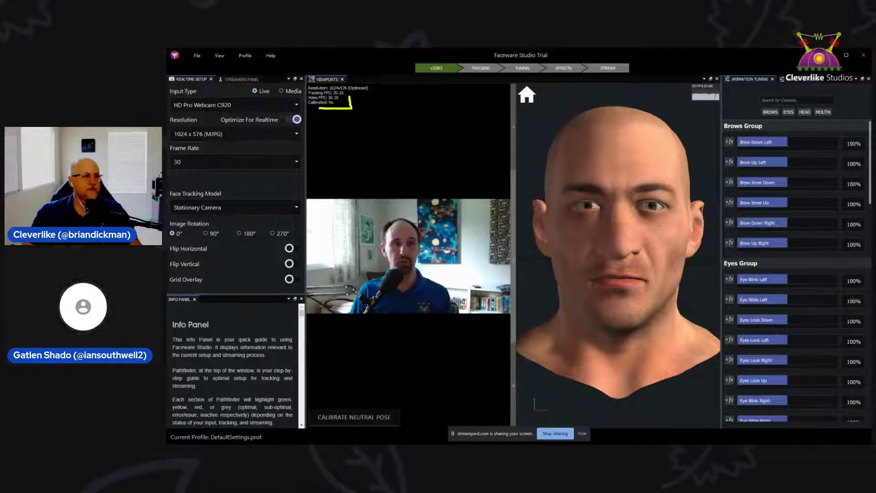
pyautogui.moveTo(442, 393); pyautogui.dragTo(442, 410)
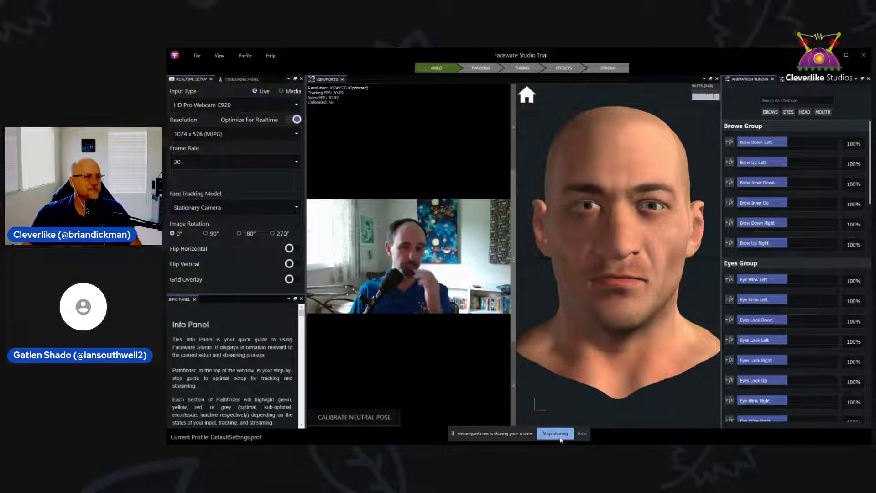
pyautogui.click(583, 434)
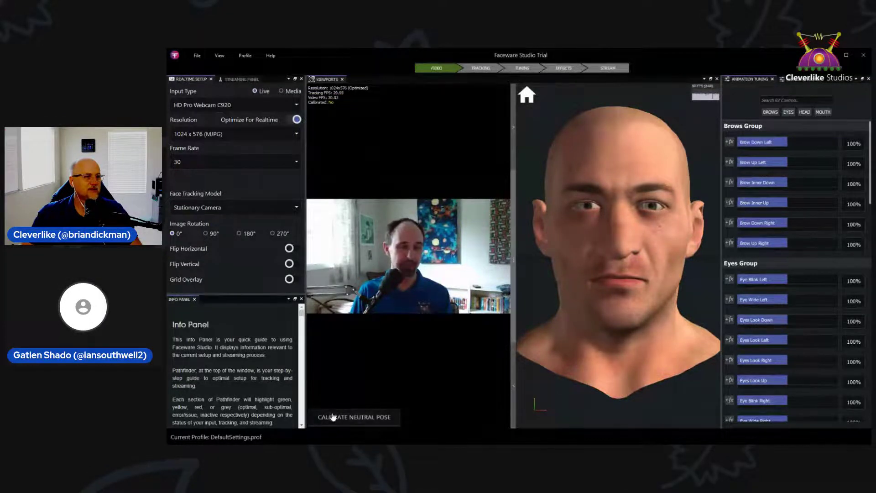
pyautogui.click(361, 418)
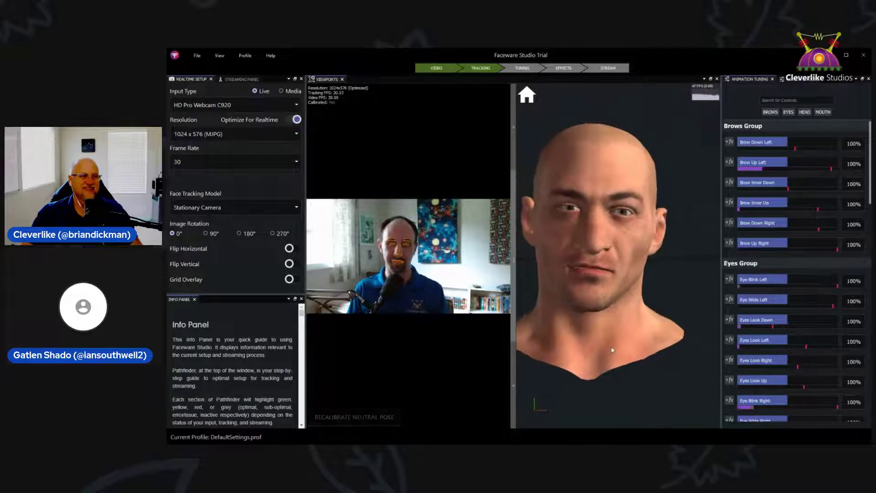
# Draw a downward arrow beside the 3D head in its viewport and clear the drawing
pyautogui.scroll(-5, 611, 346)
pyautogui.moveTo(653, 334); pyautogui.dragTo(696, 413)
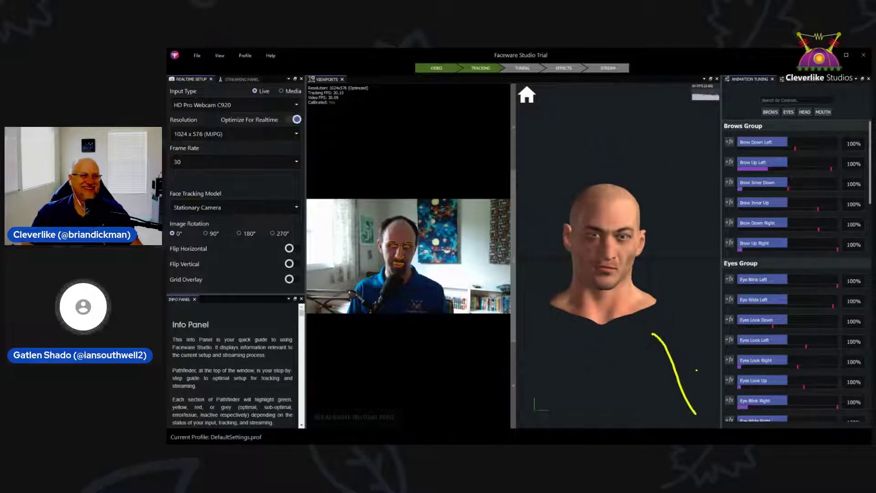
pyautogui.moveTo(697, 370); pyautogui.dragTo(664, 412)
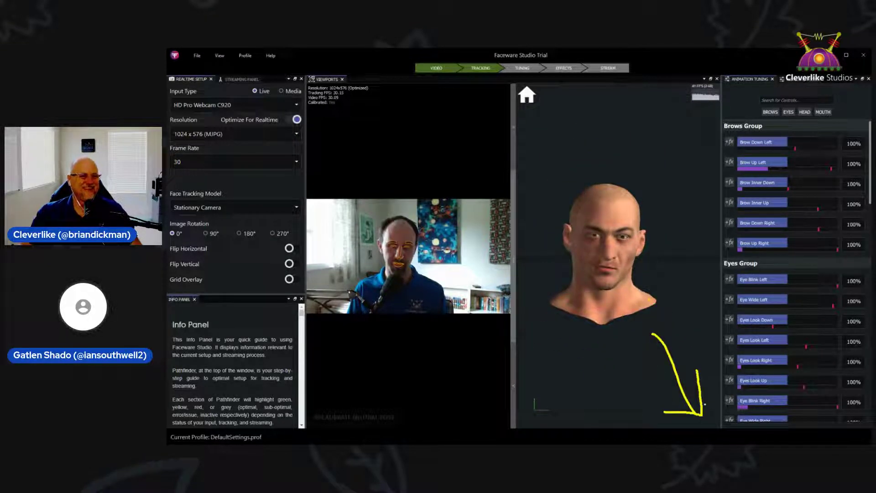
pyautogui.press('Escape')
pyautogui.scroll(5, 625, 275)
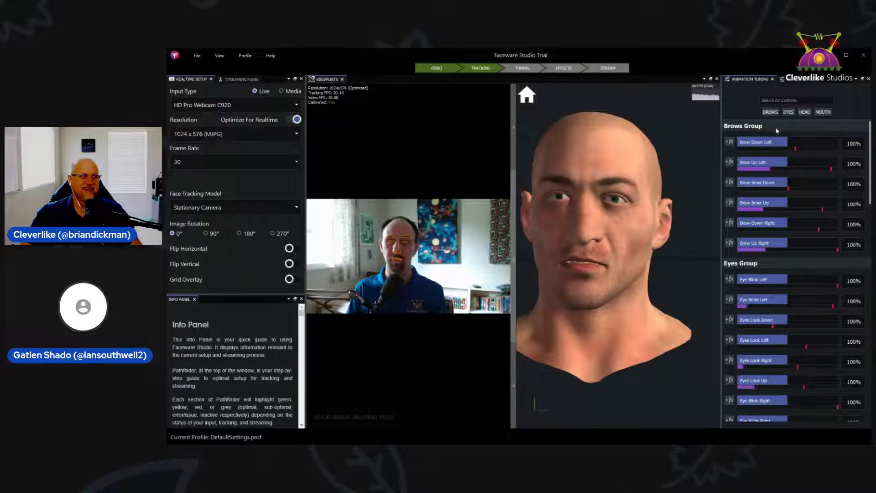
# Filter the animation tuning controls to the Brows group and set Brow Down Left and Brow Down Right to 0%
pyautogui.click(771, 111)
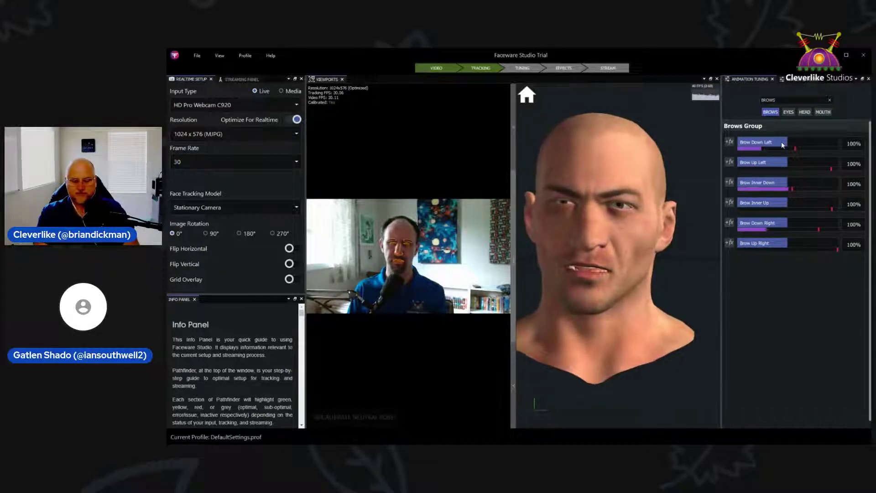
pyautogui.moveTo(782, 142); pyautogui.dragTo(735, 143)
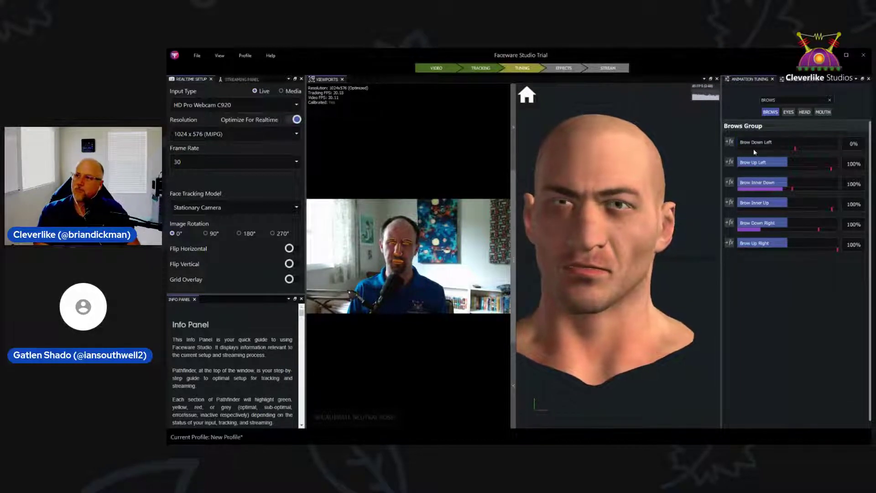
pyautogui.moveTo(781, 223); pyautogui.dragTo(736, 224)
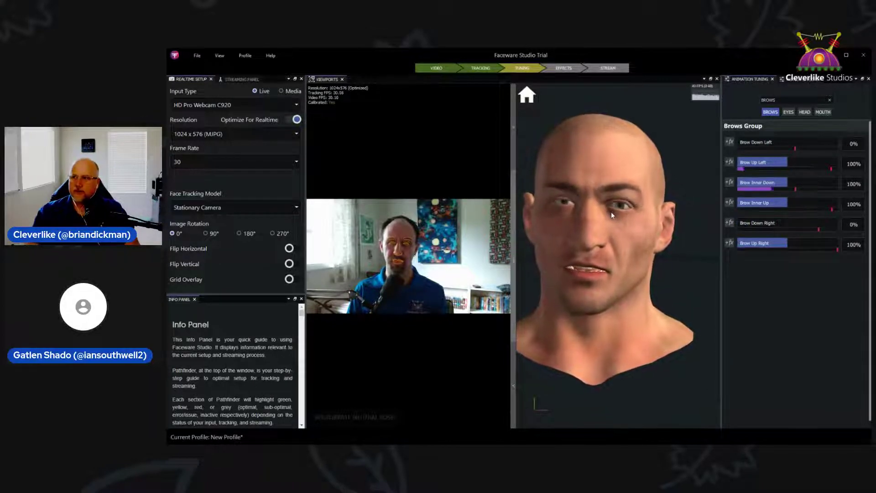
# Set Brow Up Left to 97%, Brow Down Right to 100%, and Brow Down Left to 97%
pyautogui.moveTo(782, 162)
pyautogui.mouseDown()
pyautogui.moveTo(732, 168)
pyautogui.moveTo(787, 162)
pyautogui.mouseUp()
pyautogui.moveTo(741, 223); pyautogui.dragTo(787, 223)
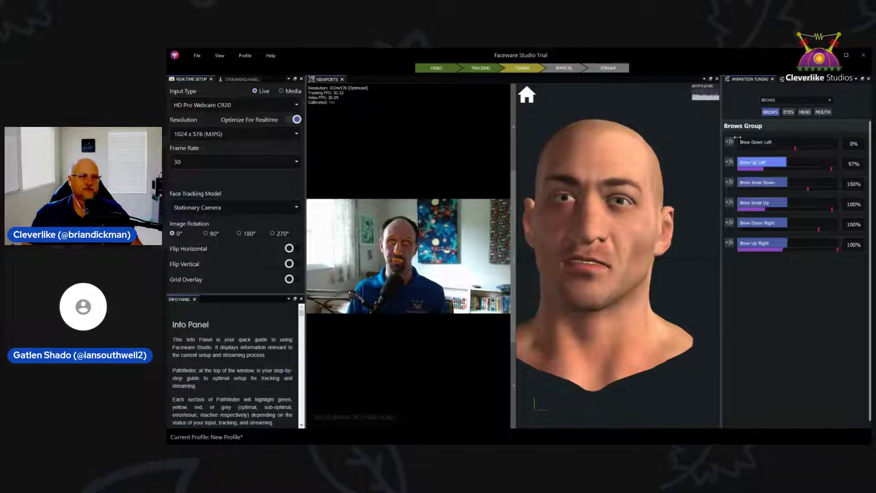
pyautogui.moveTo(738, 141); pyautogui.dragTo(786, 142)
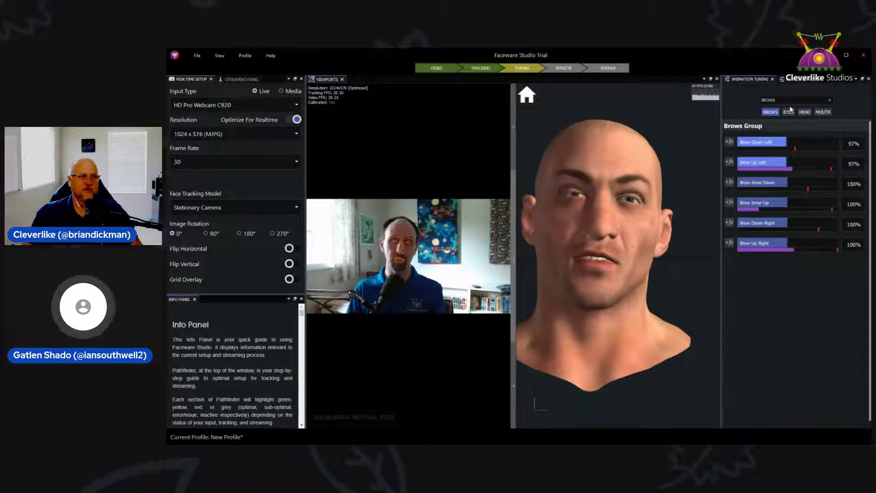
# View the effects settings, return to Animation Tuning, and open the Streaming Panel to mark Stream to Client and Port
pyautogui.click(801, 82)
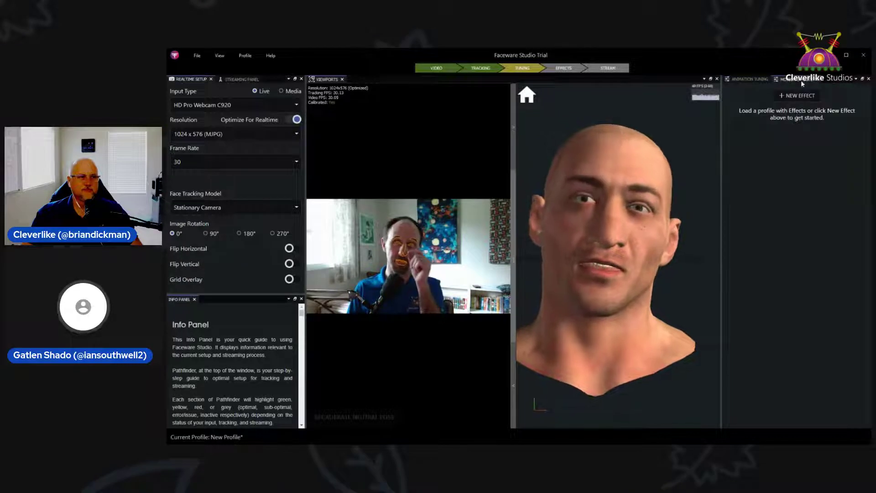
pyautogui.click(750, 79)
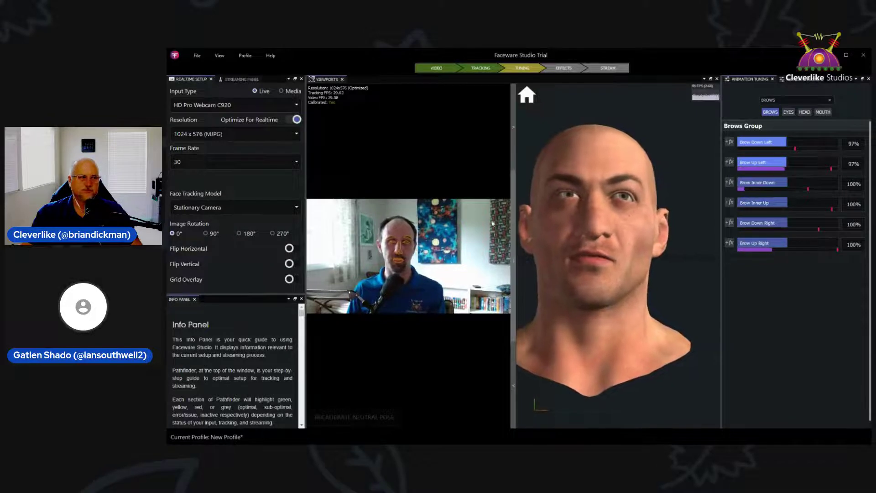
pyautogui.click(248, 82)
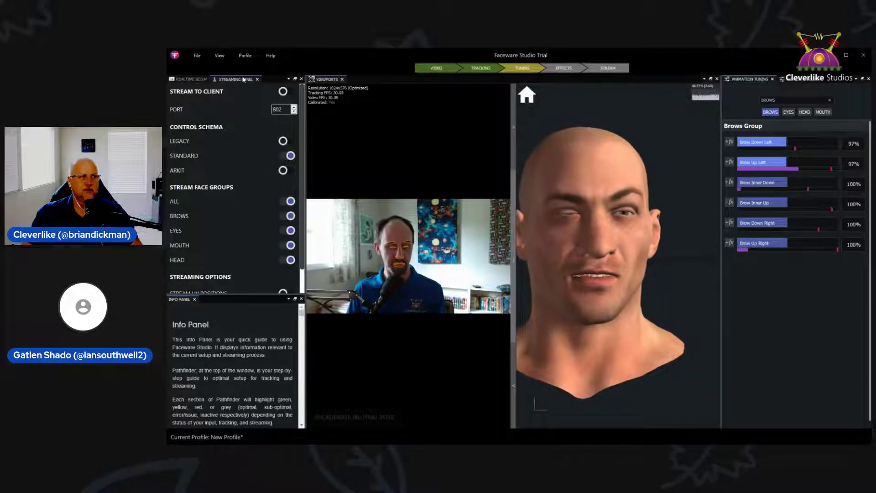
pyautogui.moveTo(205, 83)
pyautogui.mouseDown()
pyautogui.moveTo(263, 64)
pyautogui.moveTo(296, 125)
pyautogui.mouseUp()
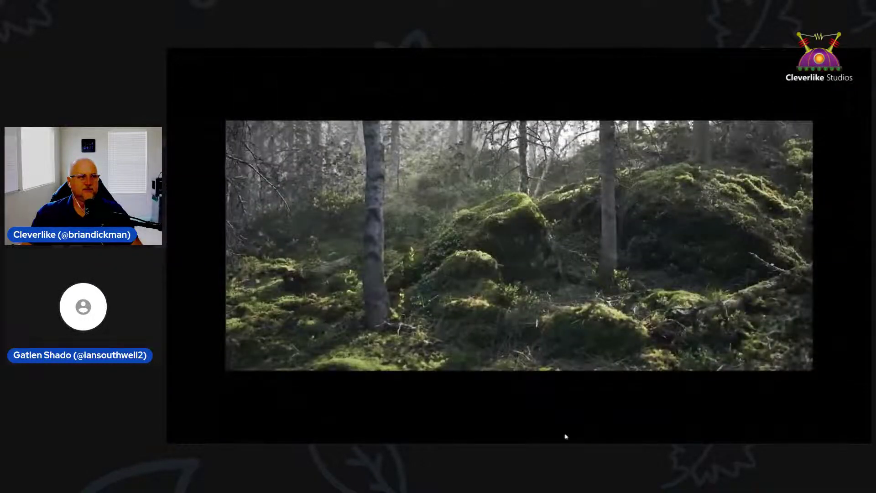
# Switch to Unreal Engine and open the Plugins window
pyautogui.moveTo(565, 442)
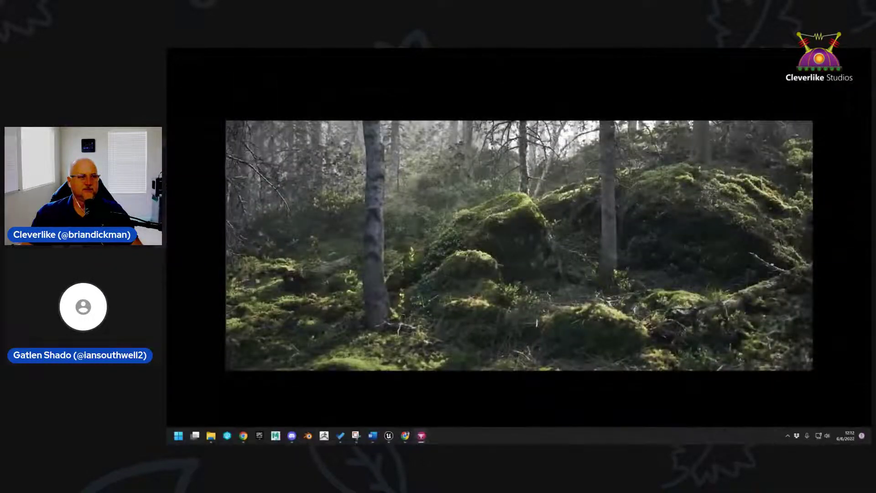
pyautogui.click(389, 436)
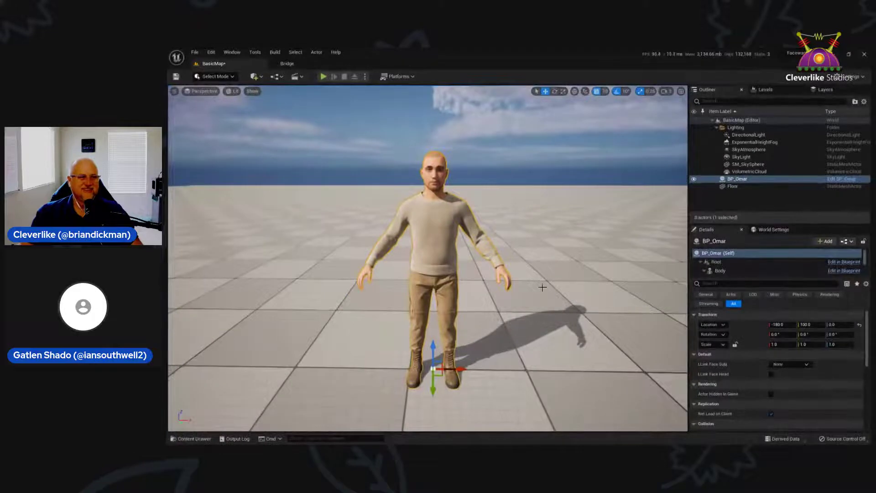
pyautogui.moveTo(542, 287); pyautogui.dragTo(513, 286, button='right')
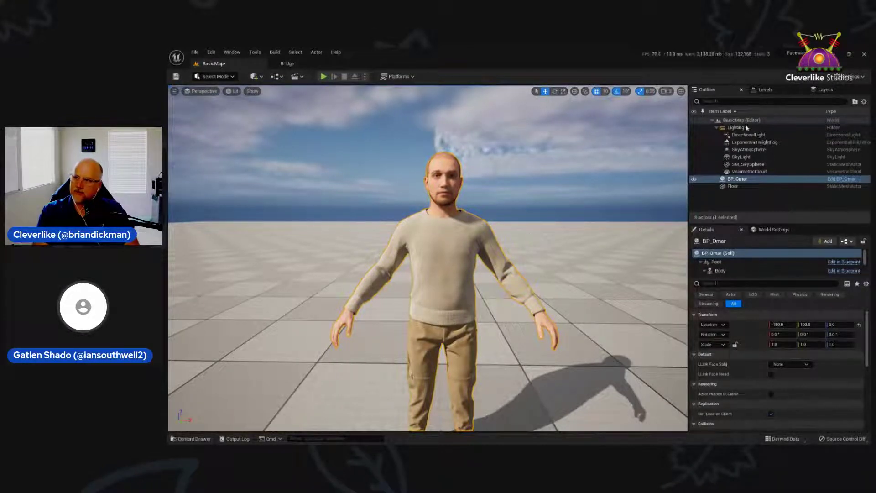
pyautogui.click(850, 77)
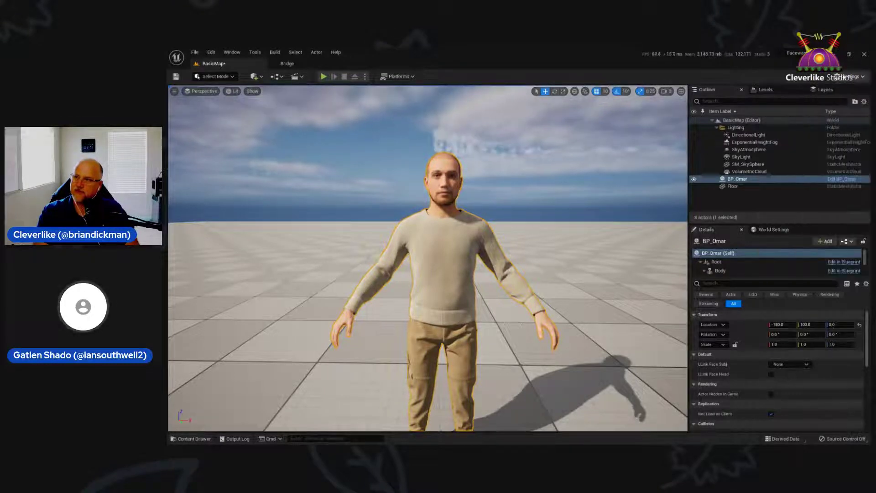
pyautogui.click(850, 76)
pyautogui.click(805, 113)
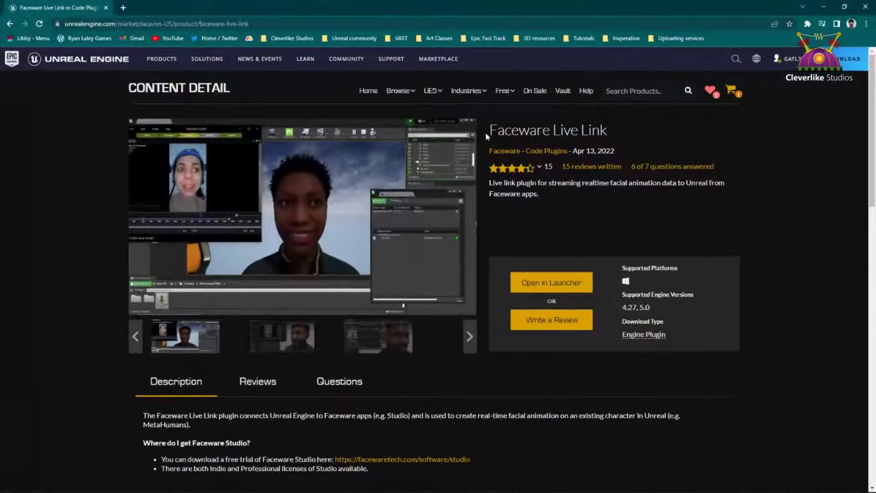
# Highlight the Faceware Live Link title on its marketplace page and minimize the browser
pyautogui.moveTo(609, 134); pyautogui.dragTo(490, 133)
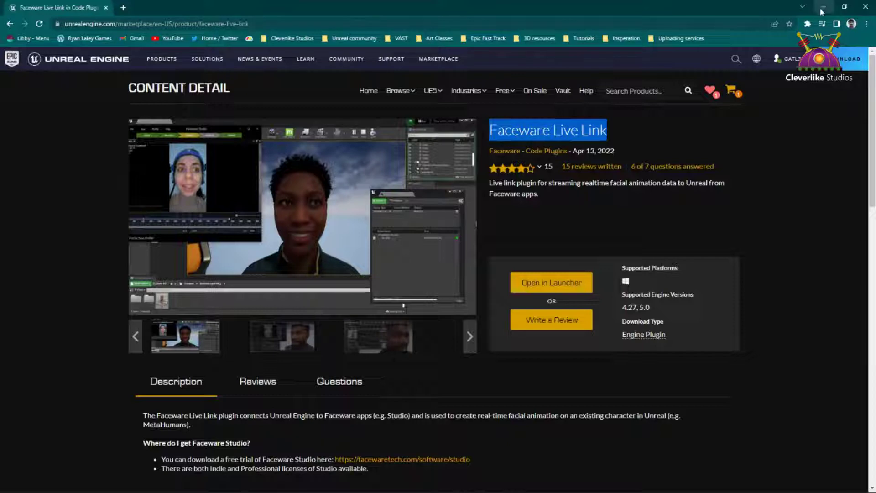
pyautogui.click(823, 7)
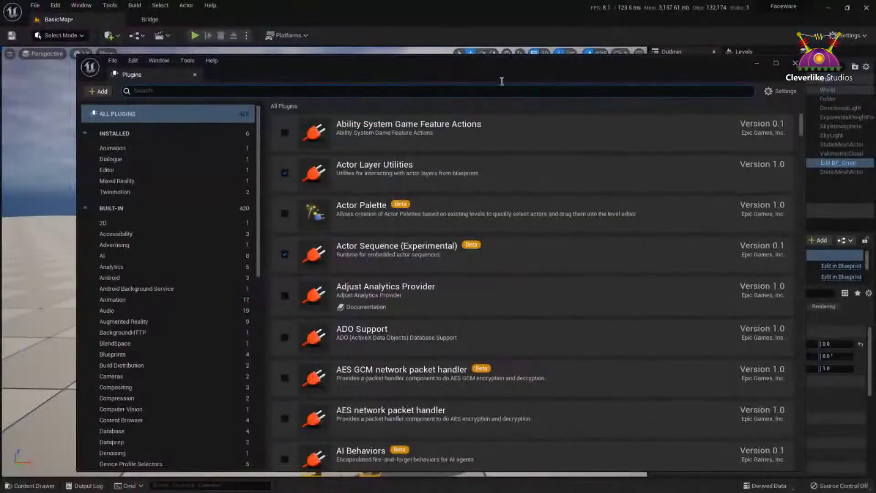
# Show the installed Animation plugins and circle that category and the enabled Faceware Live Link plugin
pyautogui.click(130, 149)
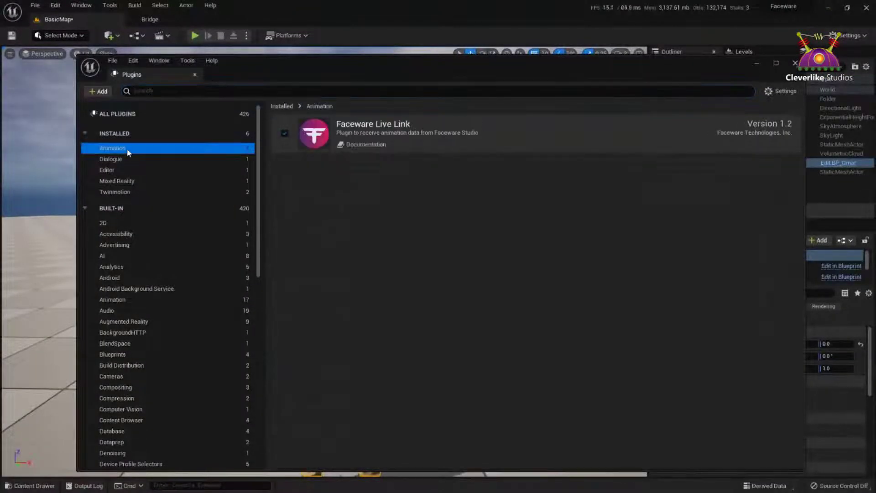
pyautogui.moveTo(135, 143)
pyautogui.mouseDown()
pyautogui.moveTo(102, 145)
pyautogui.moveTo(132, 144)
pyautogui.mouseUp()
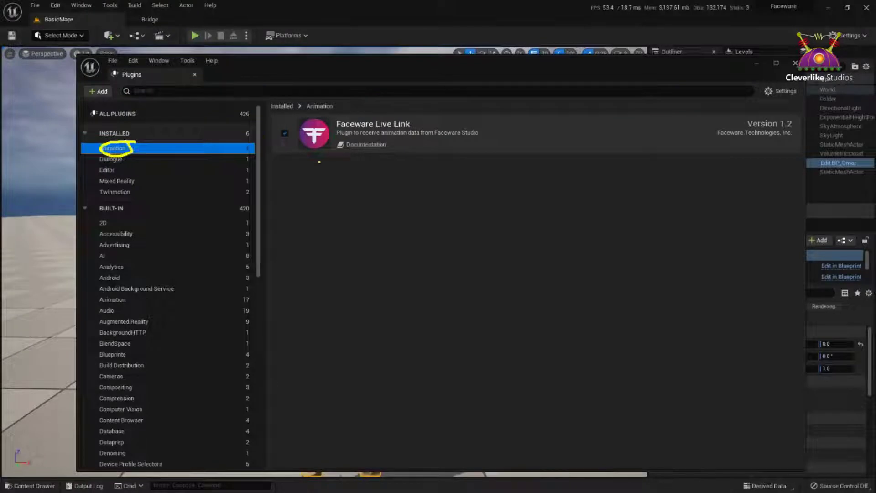
pyautogui.moveTo(270, 170)
pyautogui.mouseDown()
pyautogui.moveTo(262, 120)
pyautogui.moveTo(396, 176)
pyautogui.mouseUp()
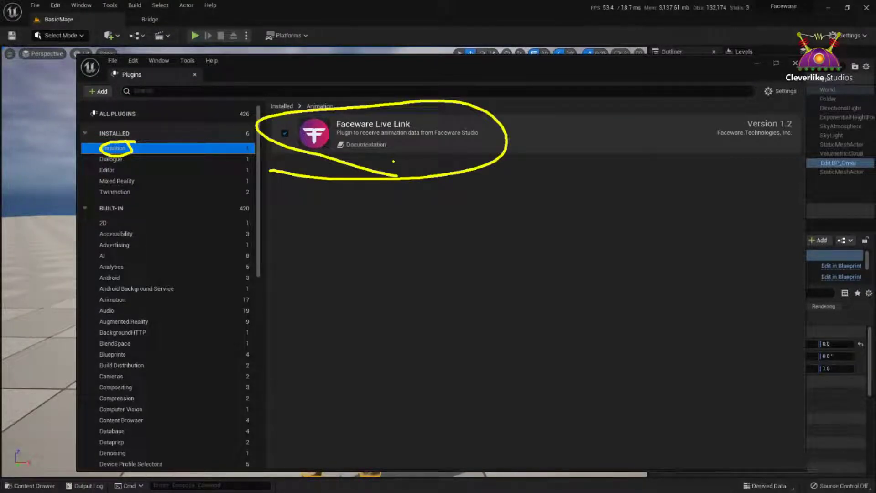
# Circle the Faceware Live Link enable checkbox and the area beneath the plugin list, clear the marks, and close the Plugins window
pyautogui.moveTo(297, 123)
pyautogui.mouseDown()
pyautogui.moveTo(273, 142)
pyautogui.moveTo(292, 132)
pyautogui.moveTo(279, 153)
pyautogui.mouseUp()
pyautogui.moveTo(599, 386)
pyautogui.mouseDown()
pyautogui.moveTo(528, 412)
pyautogui.moveTo(545, 398)
pyautogui.mouseUp()
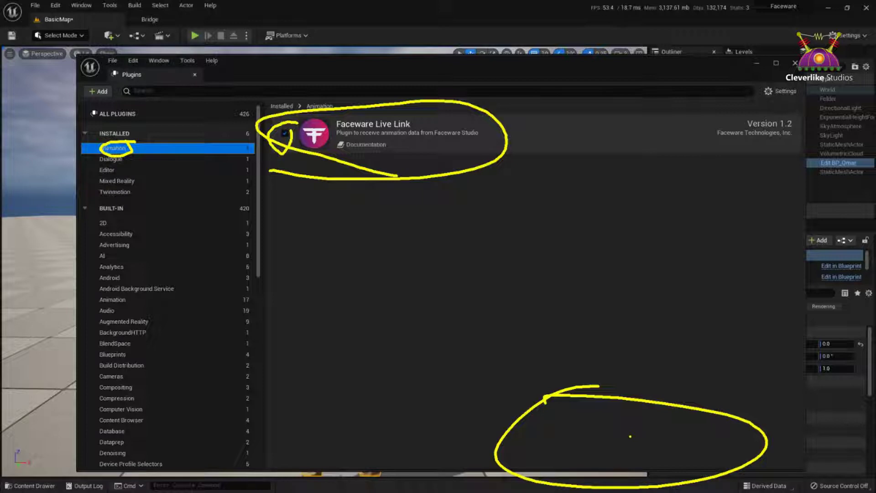
pyautogui.press('Escape')
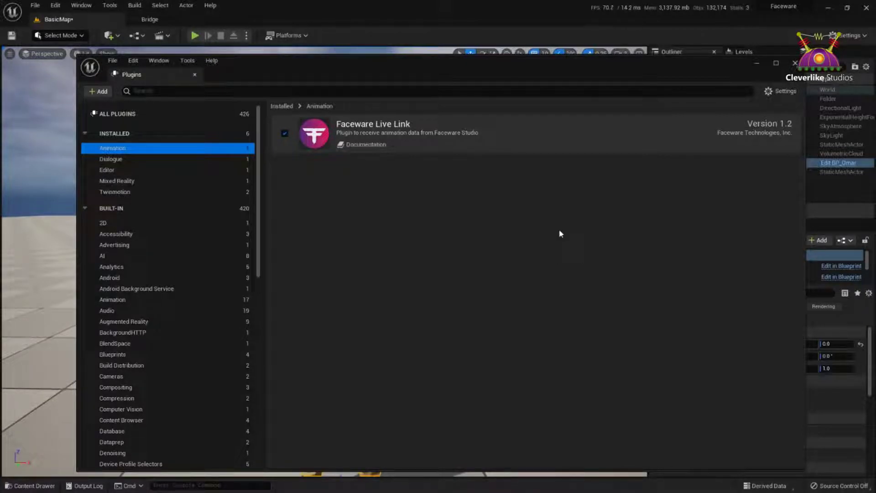
pyautogui.click(795, 63)
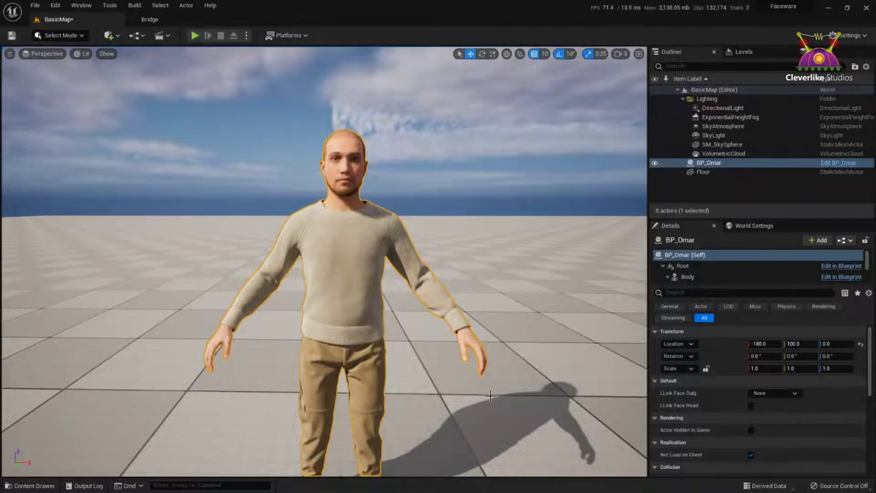
# Open the Live Link window from the Virtual Production tools
pyautogui.scroll(1, 475, 423)
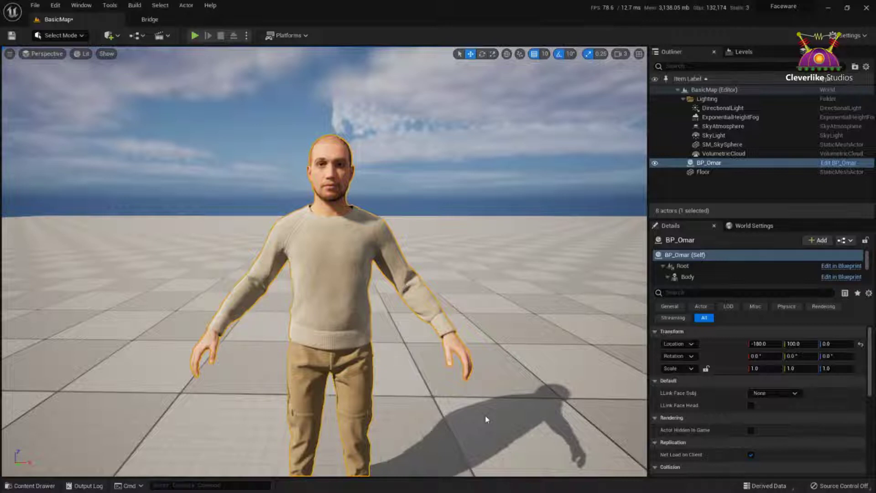
pyautogui.scroll(1, 486, 419)
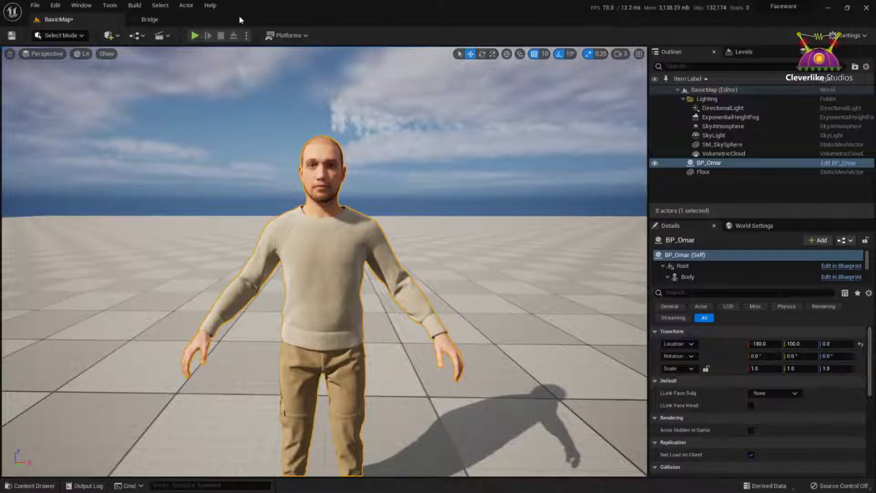
pyautogui.click(78, 7)
pyautogui.moveTo(161, 71)
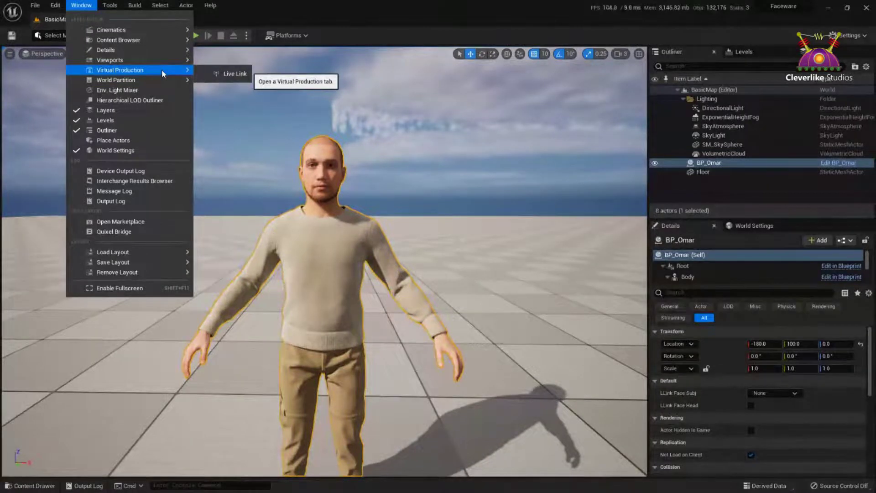
pyautogui.click(235, 75)
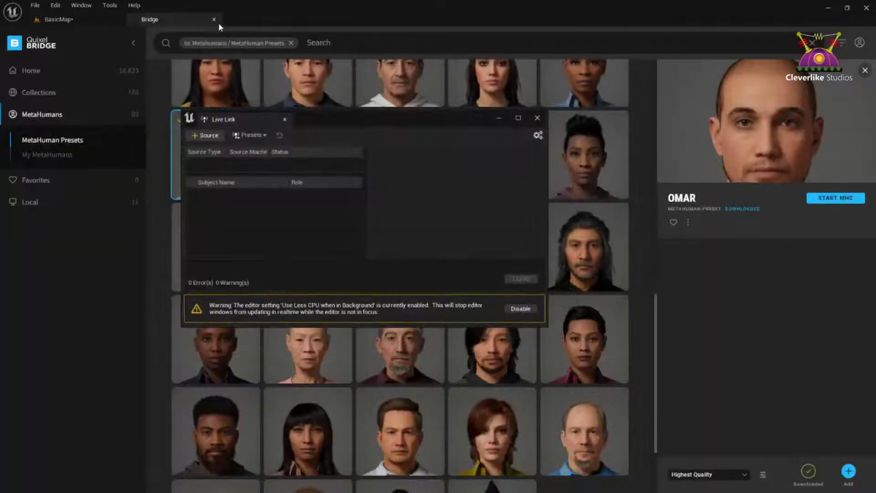
# Close Bridge, and reposition and enlarge the Live Link window over the BasicMap level
pyautogui.click(213, 19)
pyautogui.moveTo(323, 116); pyautogui.dragTo(216, 82)
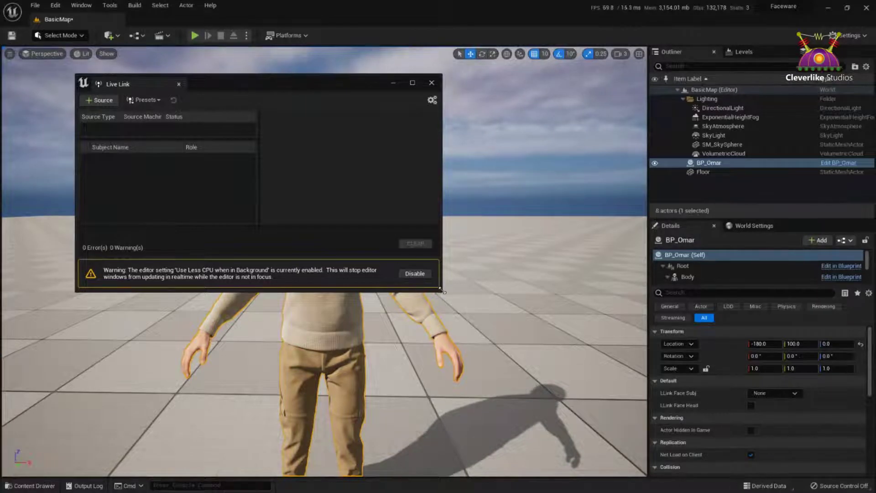
pyautogui.moveTo(442, 291); pyautogui.dragTo(503, 337)
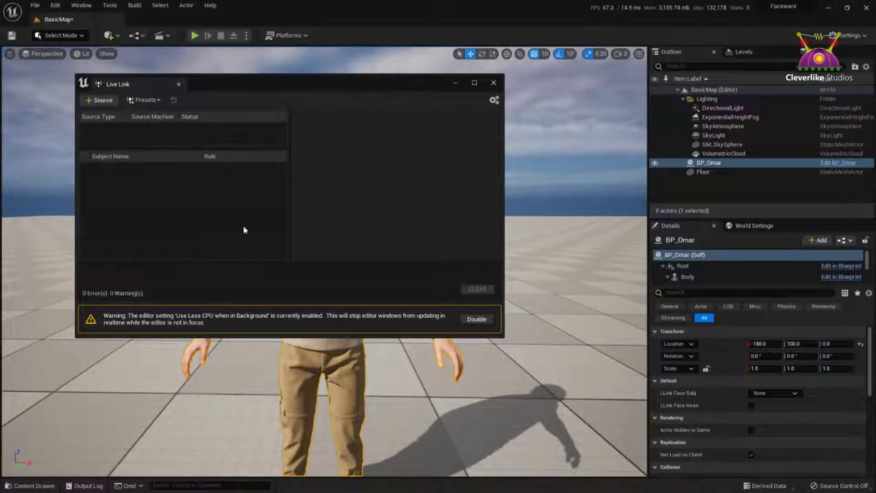
# Add a Faceware Live Link source with host 127.0.0.1, port 802 and subject name animationValues, marking those values before confirming
pyautogui.click(108, 99)
pyautogui.moveTo(110, 130)
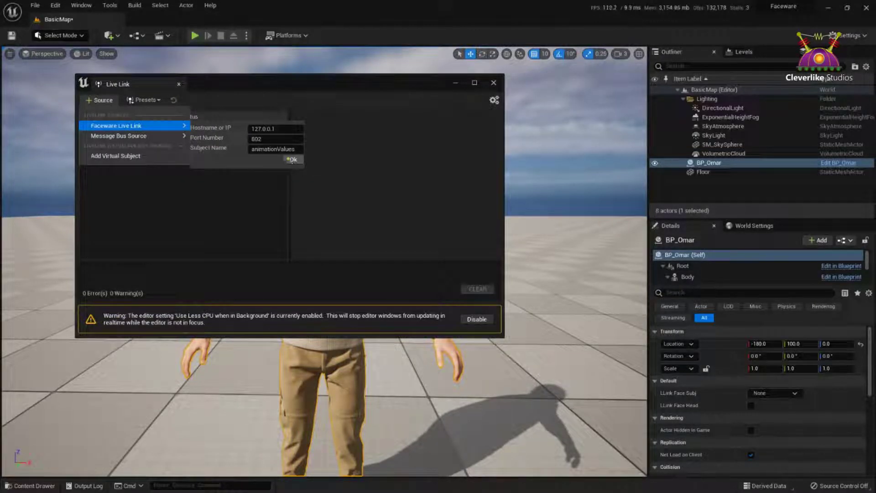
pyautogui.moveTo(272, 142)
pyautogui.mouseDown()
pyautogui.moveTo(300, 140)
pyautogui.moveTo(281, 148)
pyautogui.moveTo(321, 127)
pyautogui.moveTo(282, 128)
pyautogui.moveTo(300, 135)
pyautogui.mouseUp()
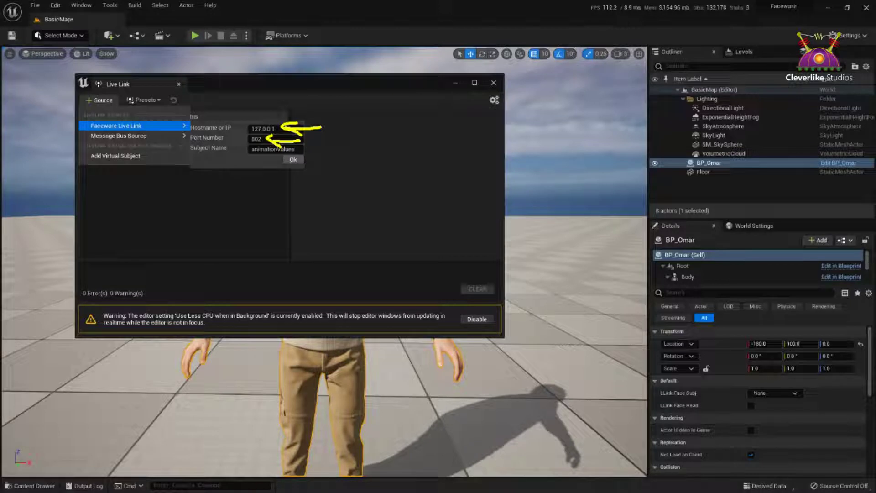
pyautogui.moveTo(305, 152); pyautogui.dragTo(325, 151)
pyautogui.click(294, 160)
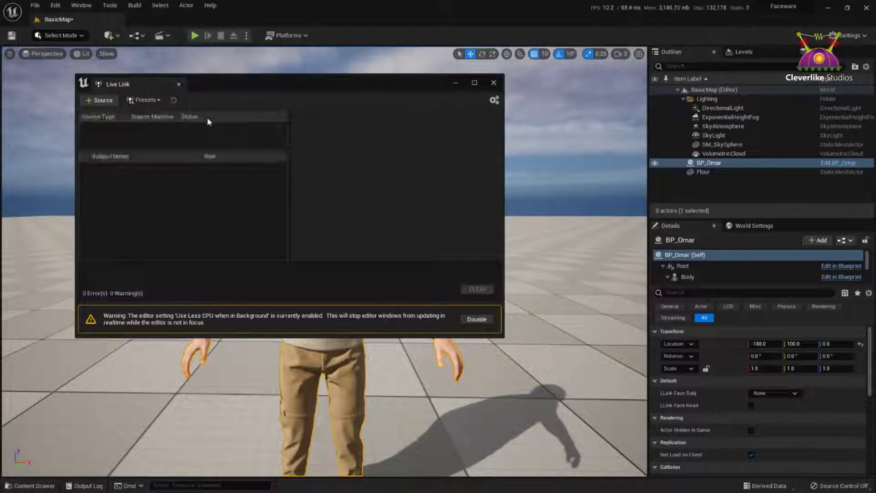
pyautogui.click(100, 100)
pyautogui.moveTo(160, 128)
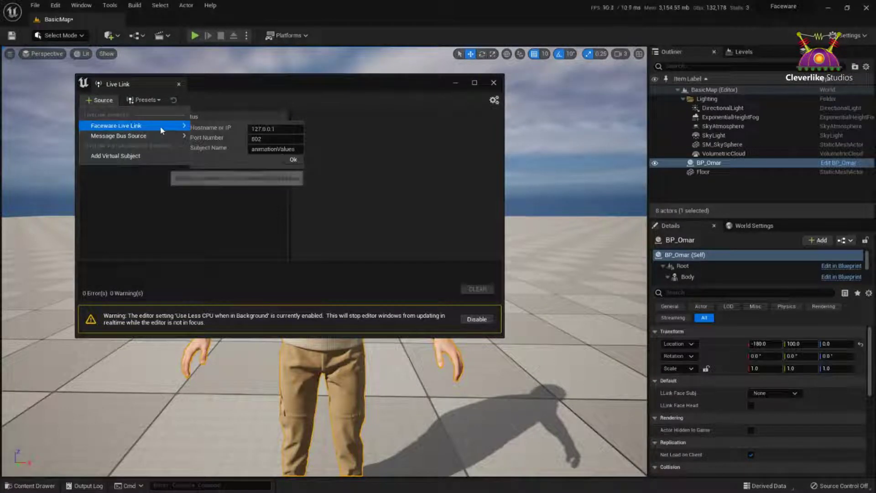
pyautogui.click(292, 160)
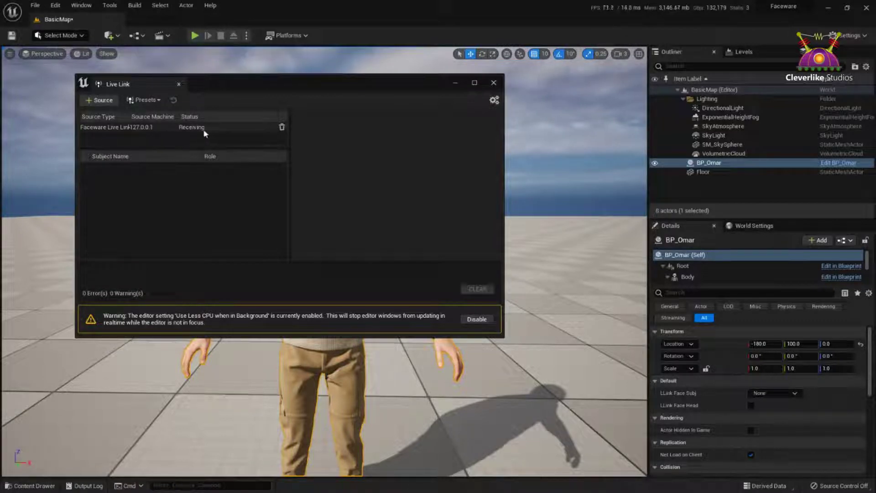
# Dock Live Link beside BasicMap in a smaller Unreal window and close the Faceware Studio instance that has no video input
pyautogui.moveTo(353, 4); pyautogui.dragTo(321, 40)
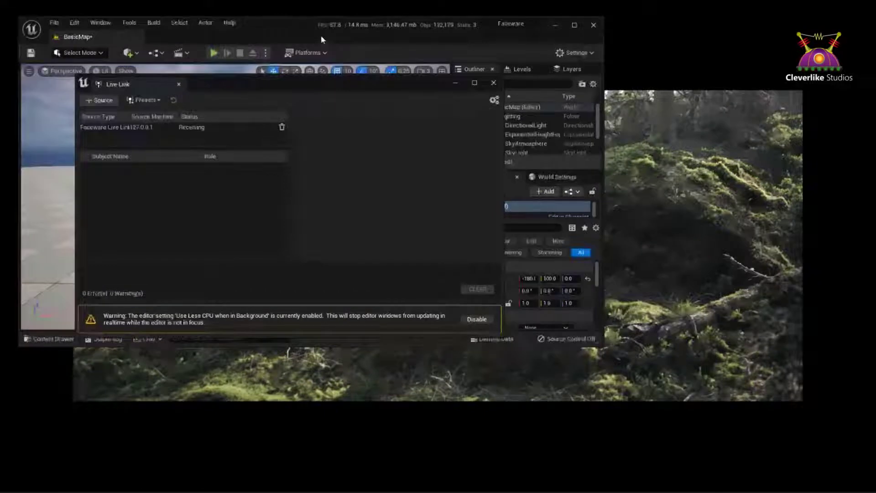
pyautogui.moveTo(321, 39); pyautogui.dragTo(321, 39)
pyautogui.moveTo(316, 481)
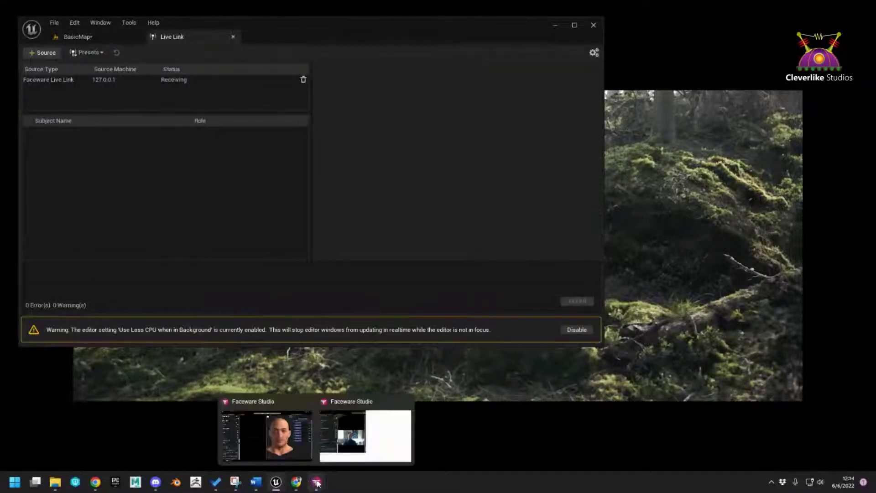
pyautogui.click(259, 434)
pyautogui.moveTo(281, 4); pyautogui.dragTo(311, 51)
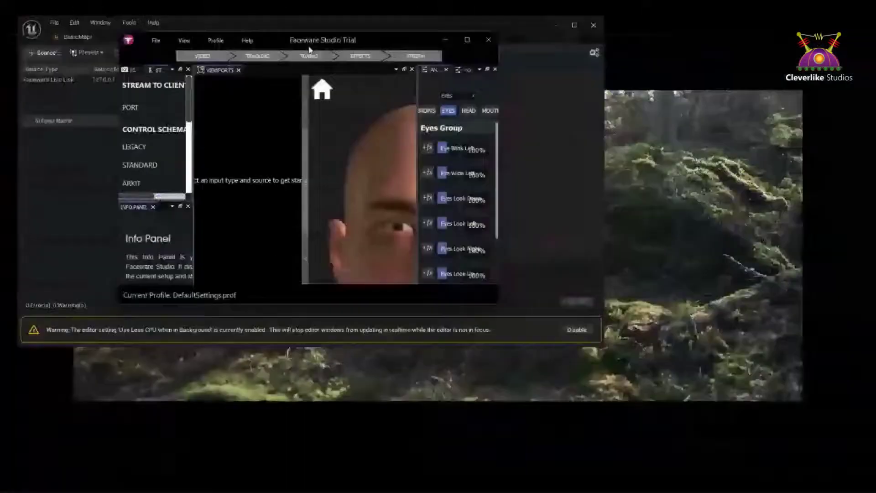
pyautogui.moveTo(395, 41); pyautogui.dragTo(450, 44)
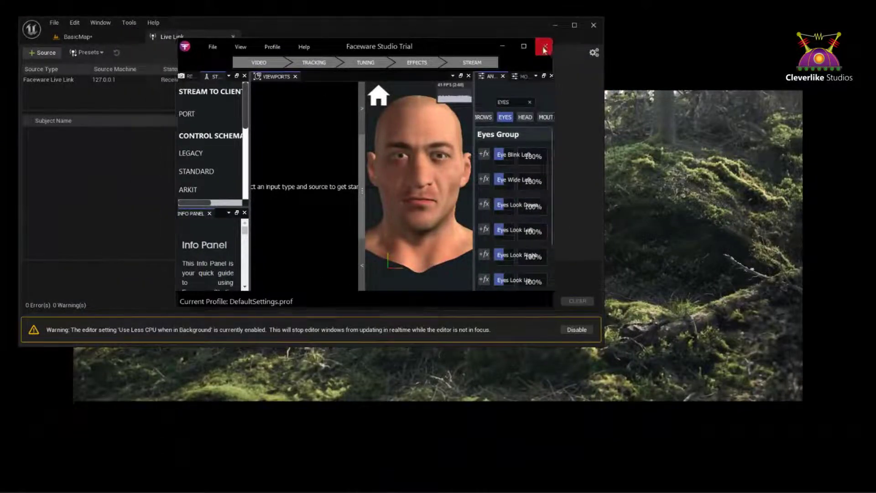
pyautogui.click(543, 43)
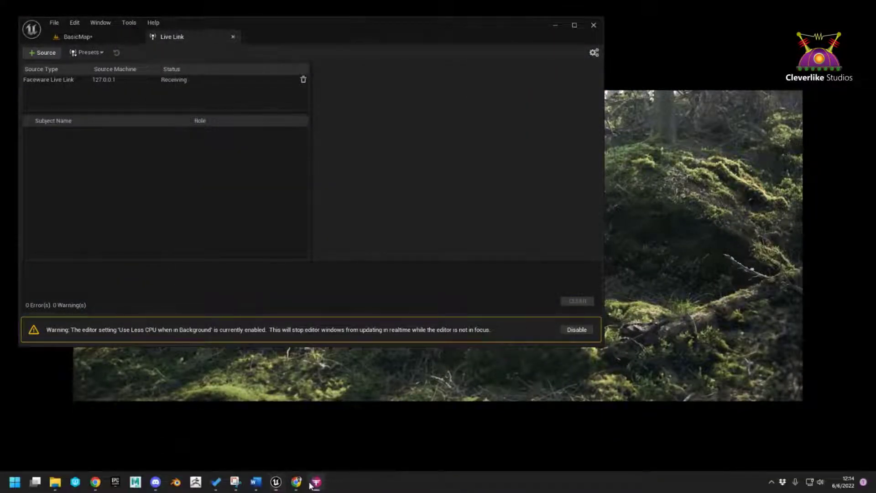
# Bring the calibrated Faceware Studio beside Live Link, enable Stream to Client on port 802, and mark the animationValues status indicator
pyautogui.click(316, 482)
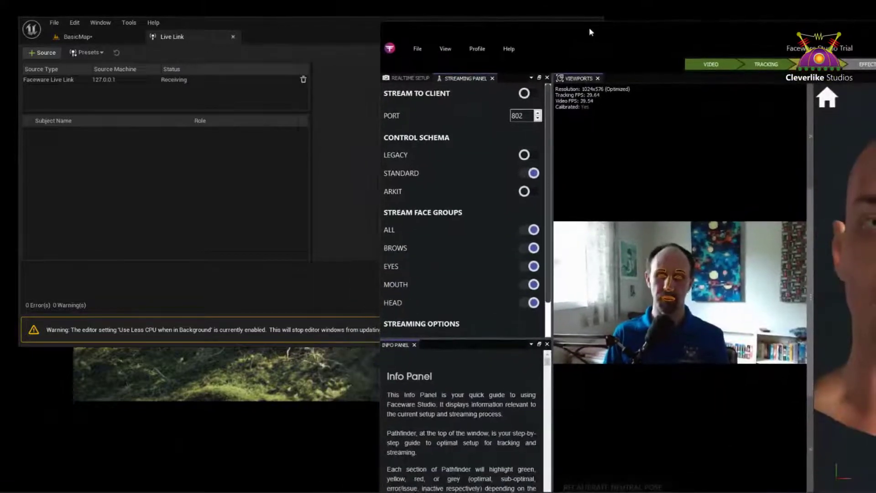
pyautogui.doubleClick(590, 32)
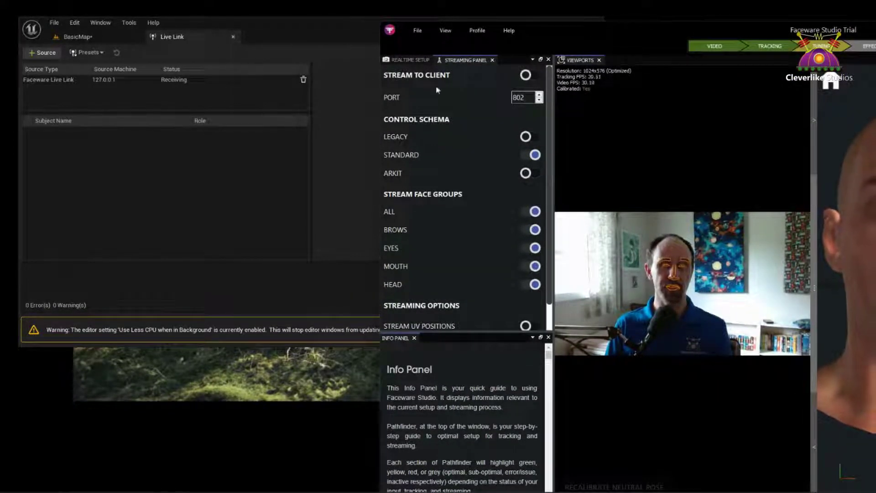
pyautogui.click(527, 77)
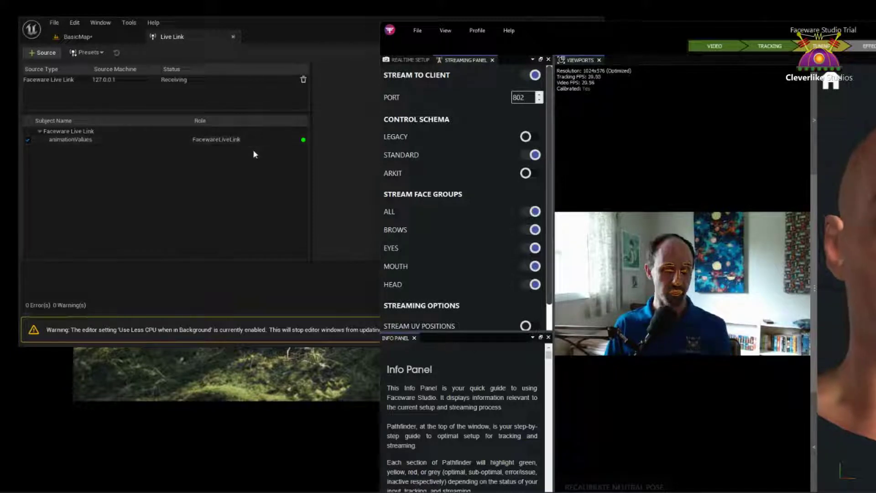
pyautogui.moveTo(297, 132)
pyautogui.mouseDown()
pyautogui.moveTo(318, 141)
pyautogui.moveTo(294, 122)
pyautogui.moveTo(411, 75)
pyautogui.mouseUp()
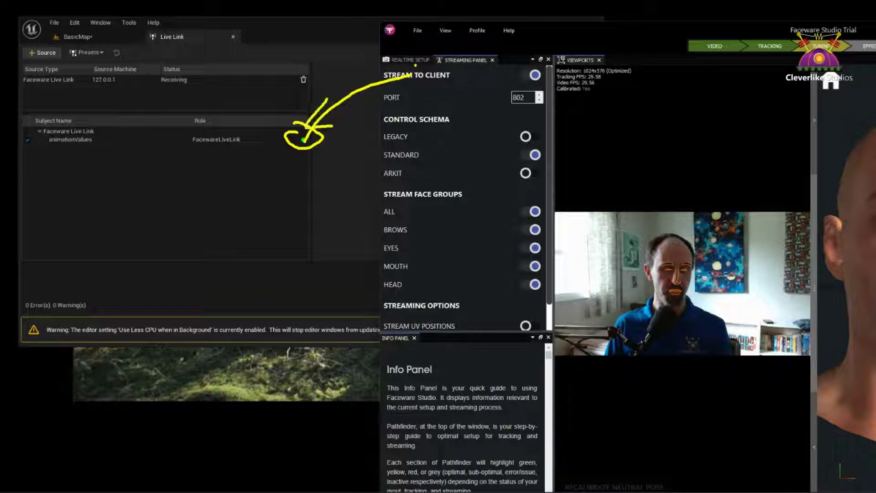
# Move Faceware Studio out of the way, maximize the Unreal editor, and return to the BasicMap level
pyautogui.moveTo(537, 30); pyautogui.dragTo(875, 63)
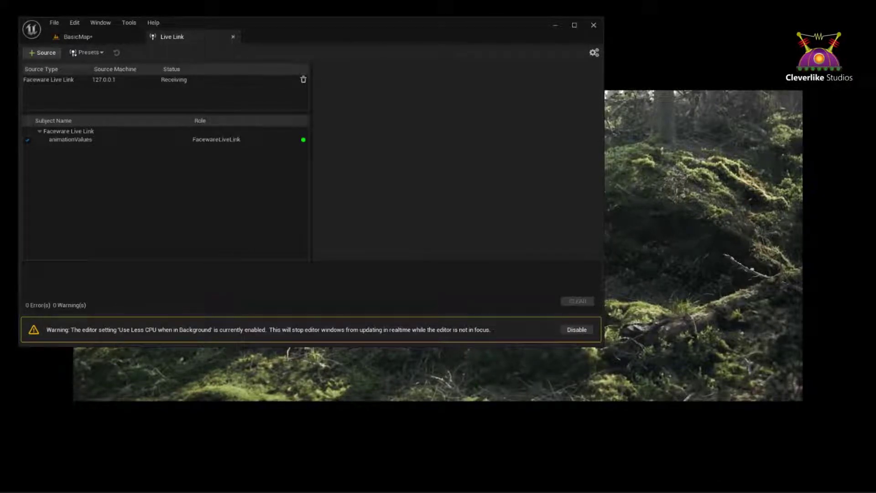
pyautogui.doubleClick(299, 34)
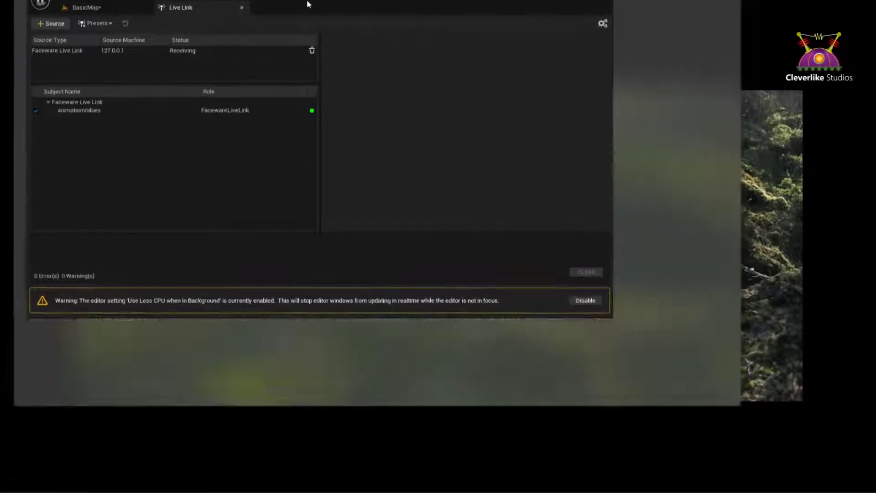
pyautogui.click(94, 21)
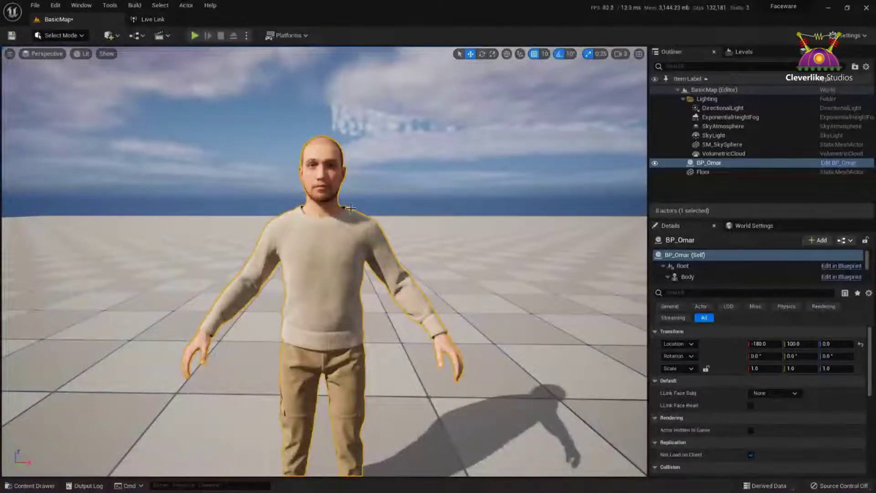
# Open the BP_Omar blueprint from the MetaHumans/Omar folder and show the character in its Viewport
pyautogui.scroll(5, 349, 175)
pyautogui.scroll(1, 347, 137)
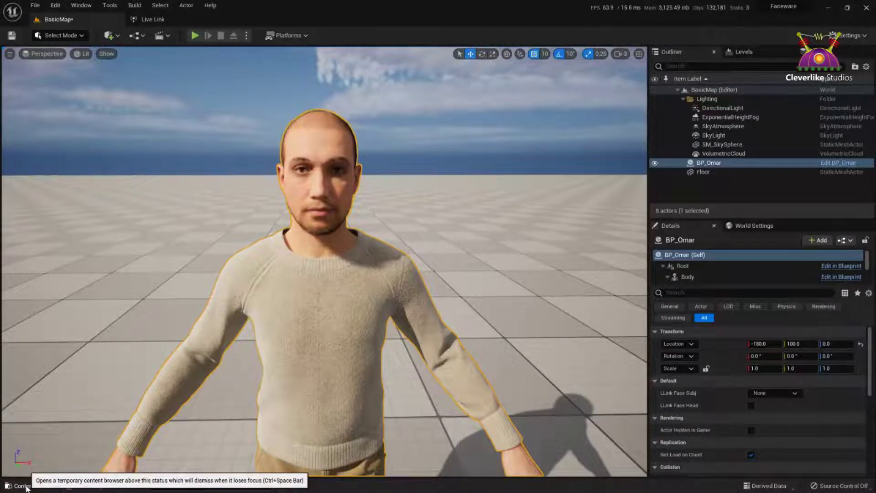
pyautogui.click(23, 486)
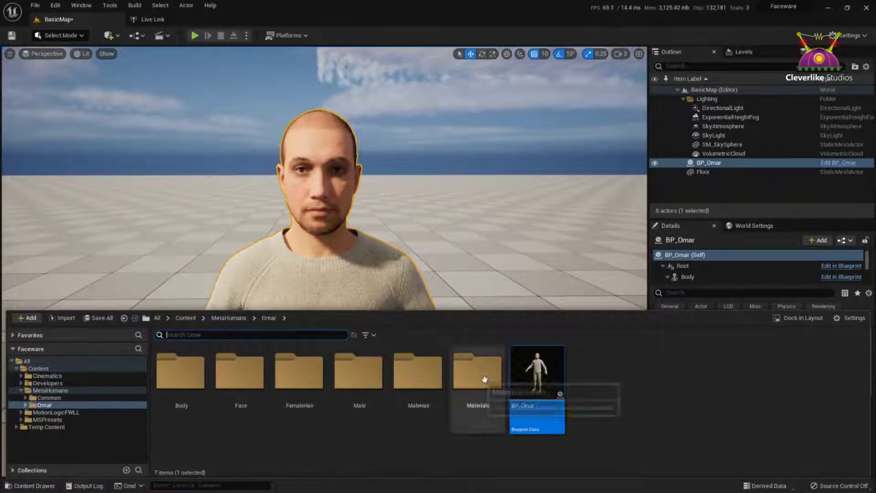
pyautogui.doubleClick(546, 376)
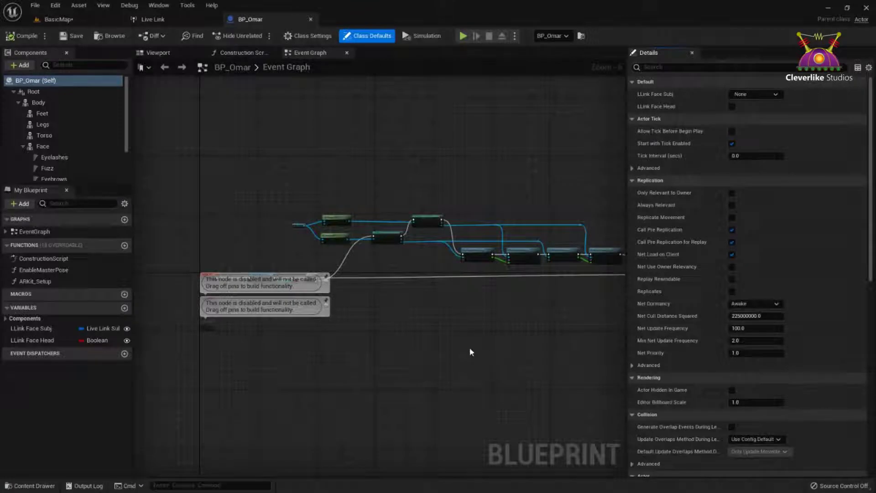
pyautogui.click(167, 54)
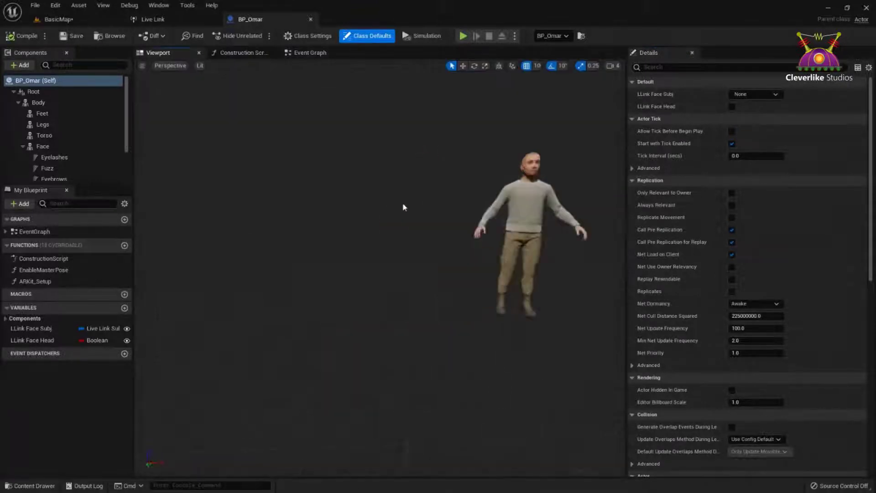
pyautogui.scroll(8, 428, 160)
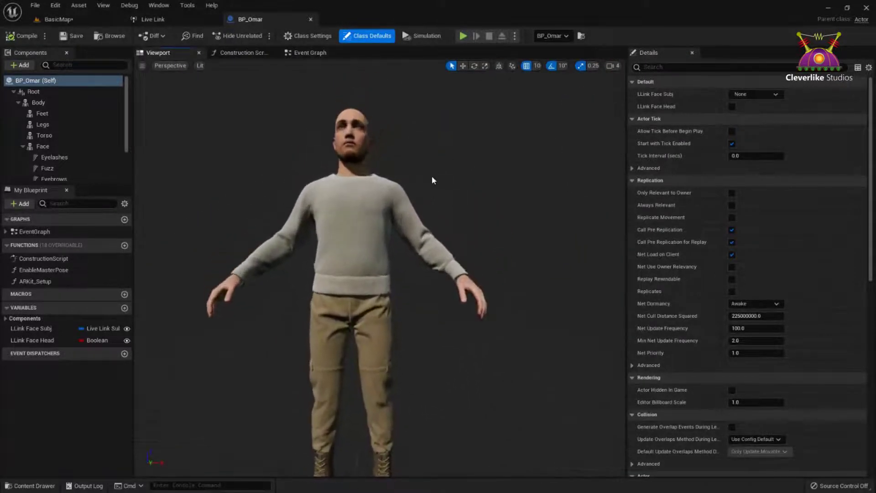
# Select the Face component of BP_Omar and view the animation blueprints available for its Anim Class
pyautogui.scroll(3, 422, 197)
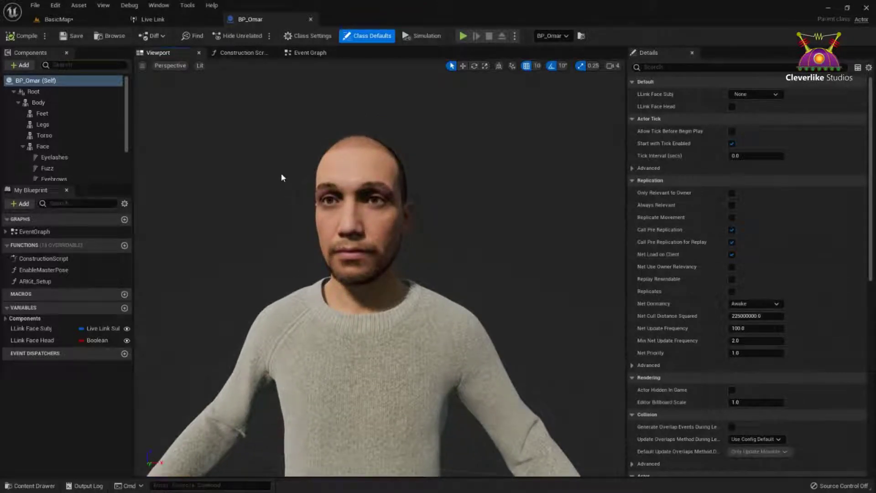
pyautogui.click(373, 184)
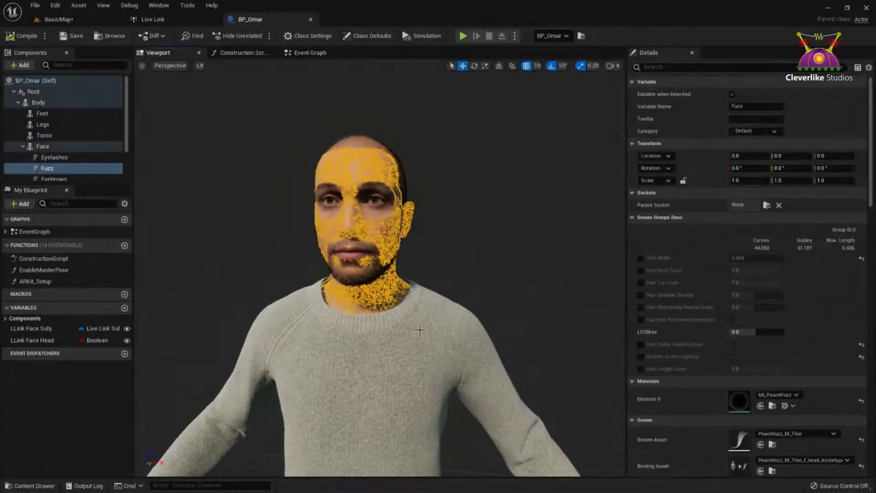
pyautogui.click(420, 330)
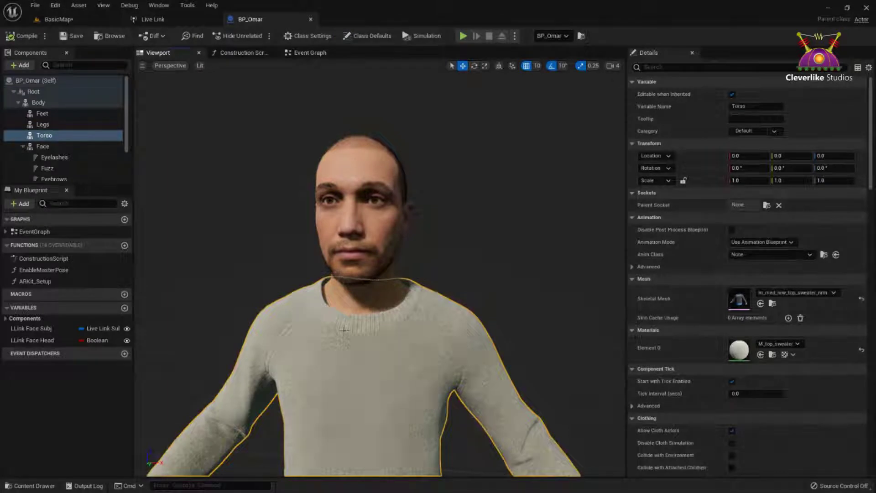
pyautogui.click(68, 103)
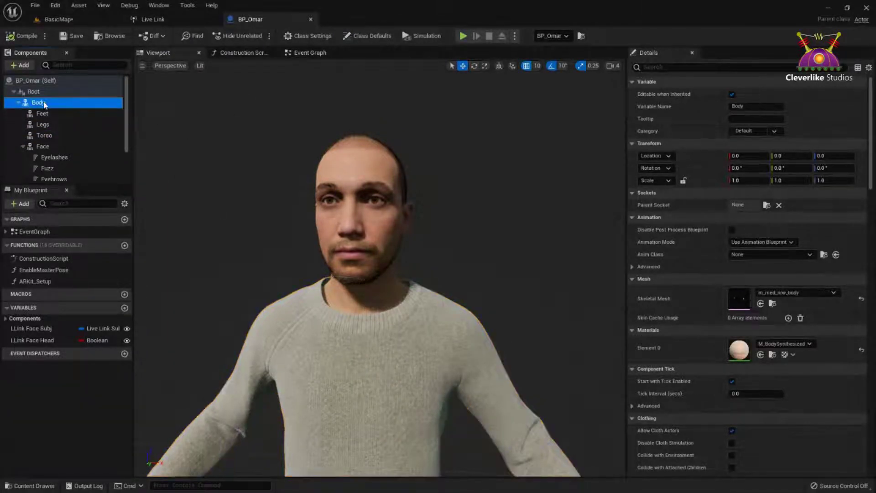
pyautogui.click(62, 147)
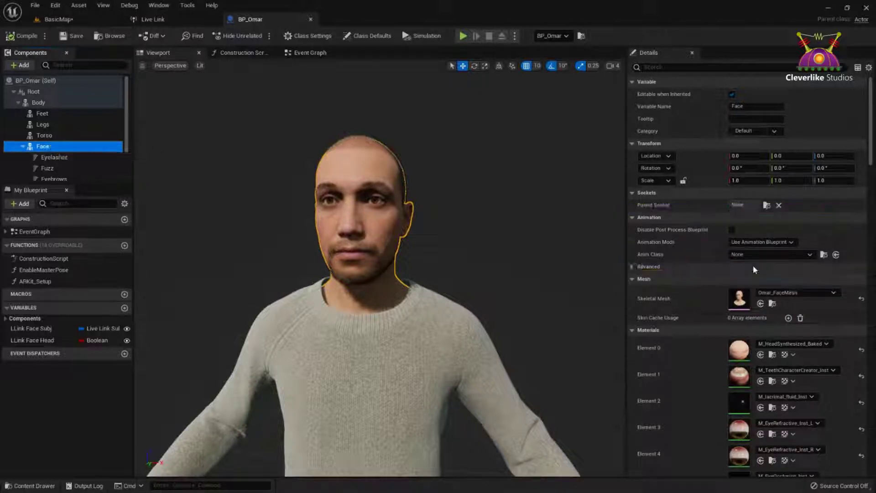
pyautogui.click(796, 254)
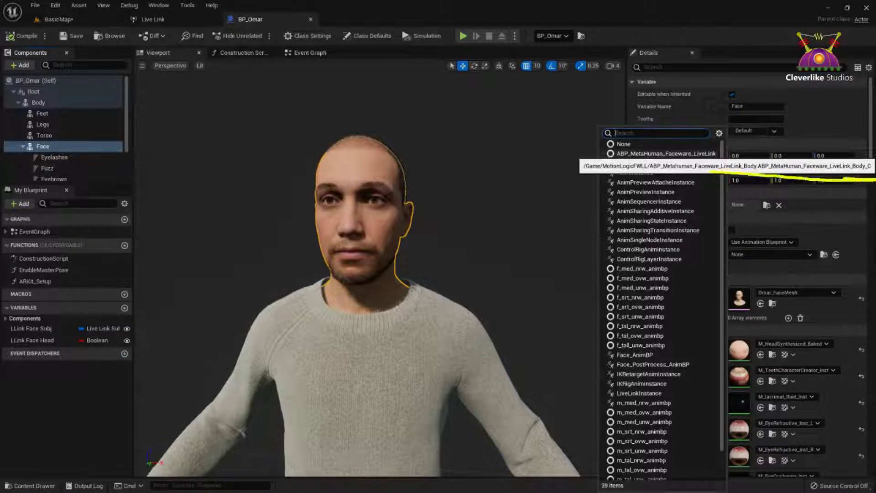
pyautogui.press('Escape')
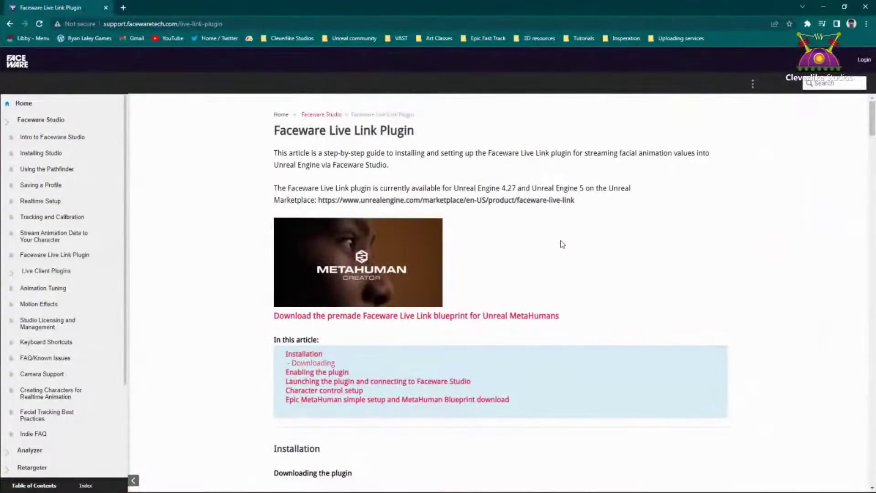
# Switch to the Faceware Live Link Plugin article in the browser and find the Blueprint zip file link under Epic MetaHuman simple setup
pyautogui.scroll(-2, 601, 226)
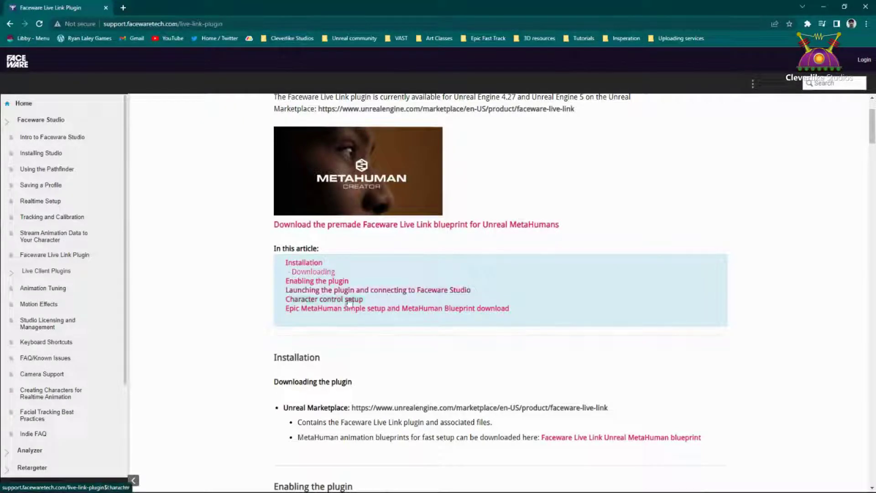
pyautogui.click(337, 301)
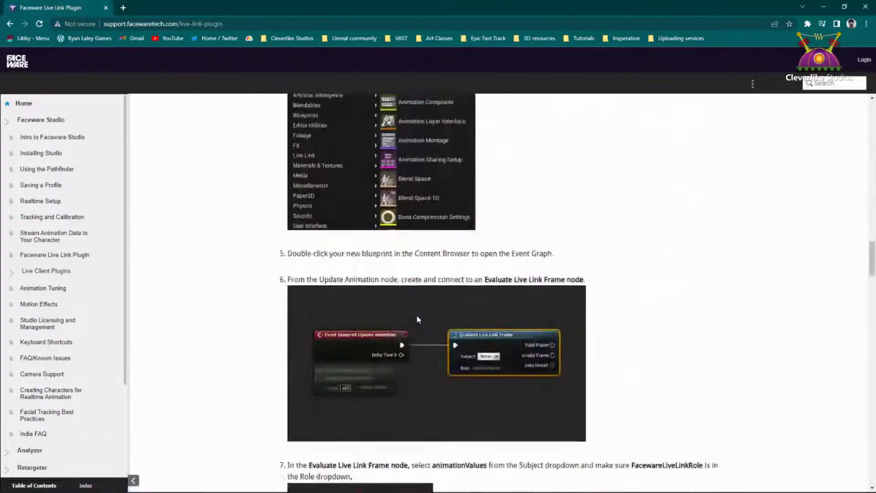
pyautogui.scroll(-20, 419, 320)
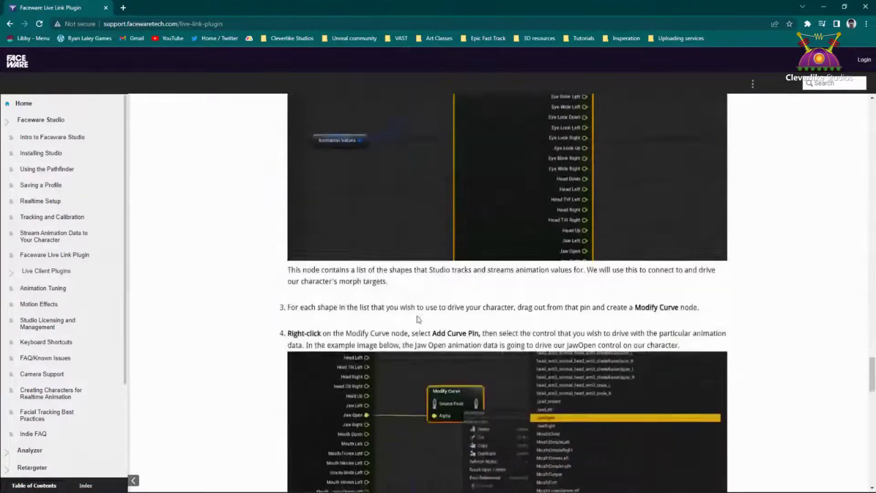
pyautogui.scroll(-5, 419, 320)
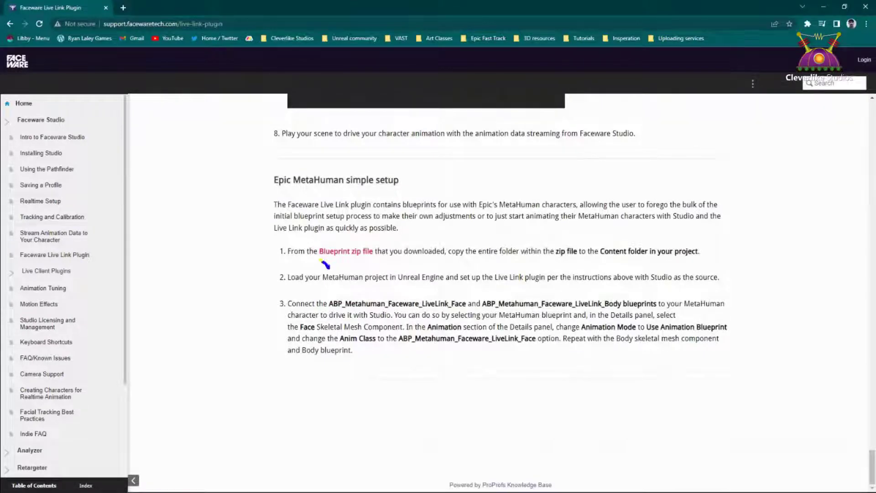
pyautogui.moveTo(325, 264)
pyautogui.mouseDown()
pyautogui.moveTo(379, 265)
pyautogui.moveTo(333, 236)
pyautogui.moveTo(321, 261)
pyautogui.mouseUp()
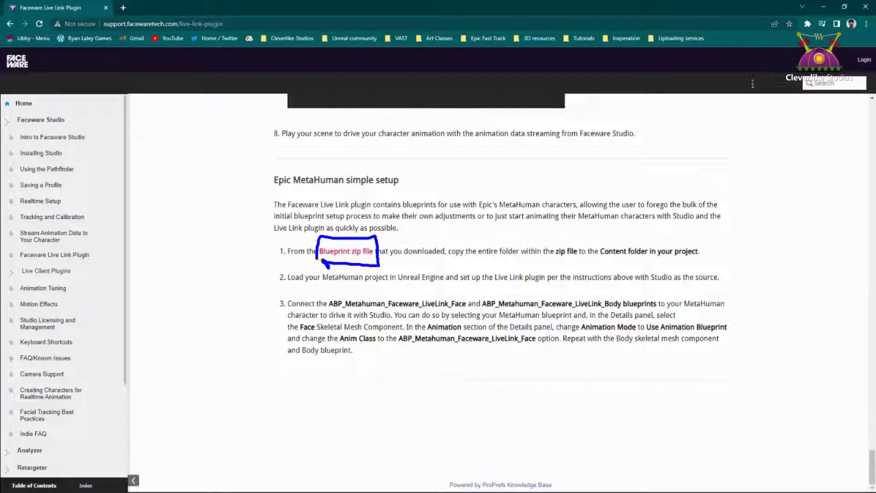
# Start the Blueprint zip file download, inspect the existing zip and MotionLogicFWLL folder in Downloads, and cancel the save
pyautogui.click(360, 254)
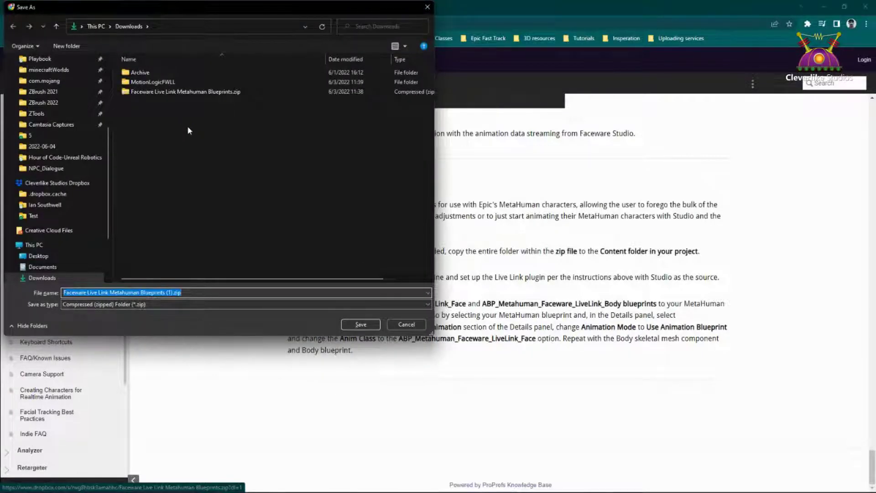
pyautogui.rightClick(177, 97)
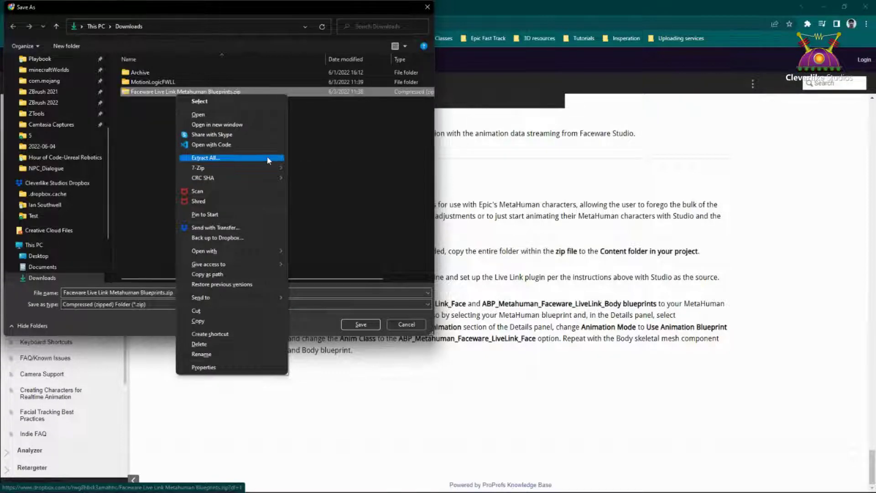
pyautogui.press('Escape')
pyautogui.click(159, 83)
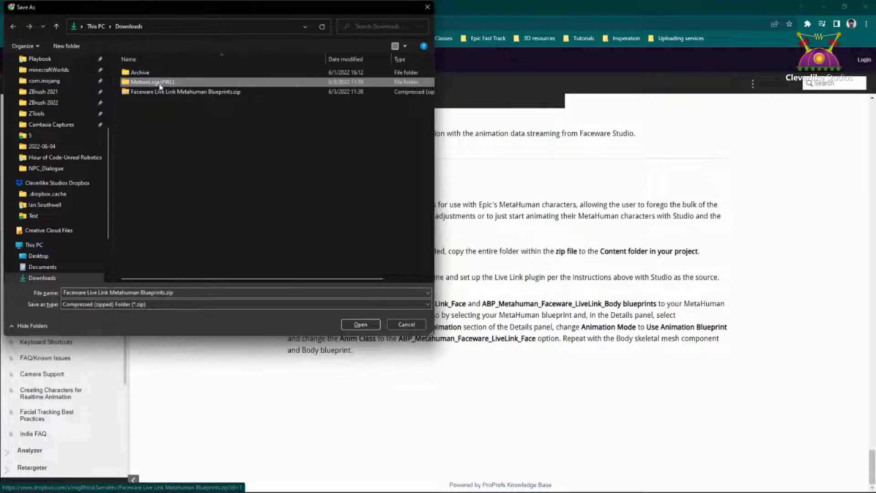
pyautogui.click(163, 83)
pyautogui.click(194, 84)
pyautogui.moveTo(192, 84)
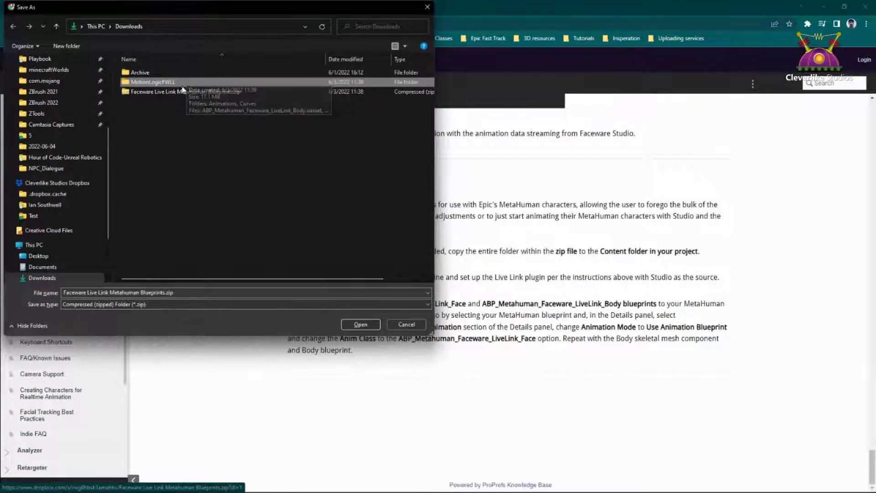
pyautogui.click(194, 26)
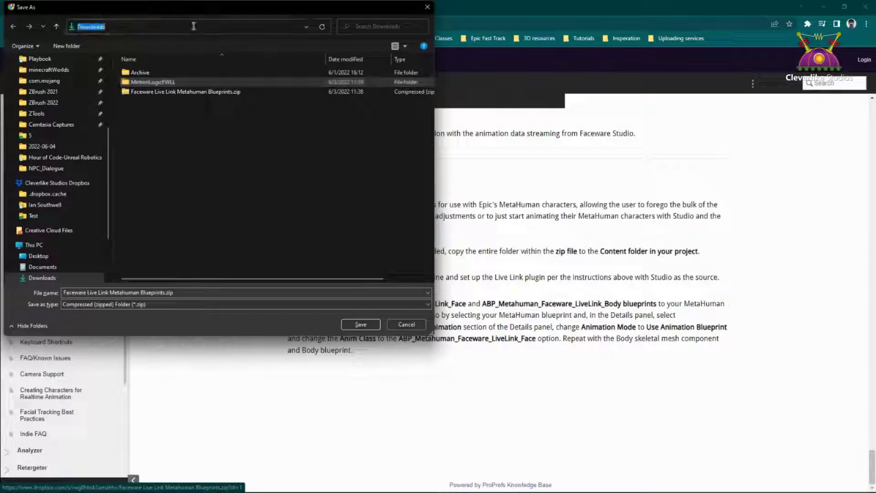
pyautogui.click(427, 7)
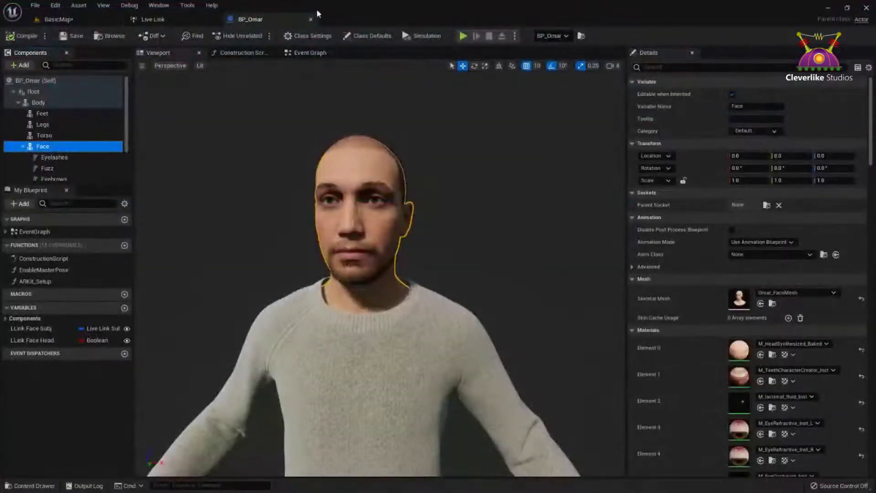
# Shrink the Unreal Editor window on BasicMap, open Downloads in File Explorer beside it, and select the MotionLogicFWLL folder
pyautogui.click(59, 19)
pyautogui.doubleClick(362, 3)
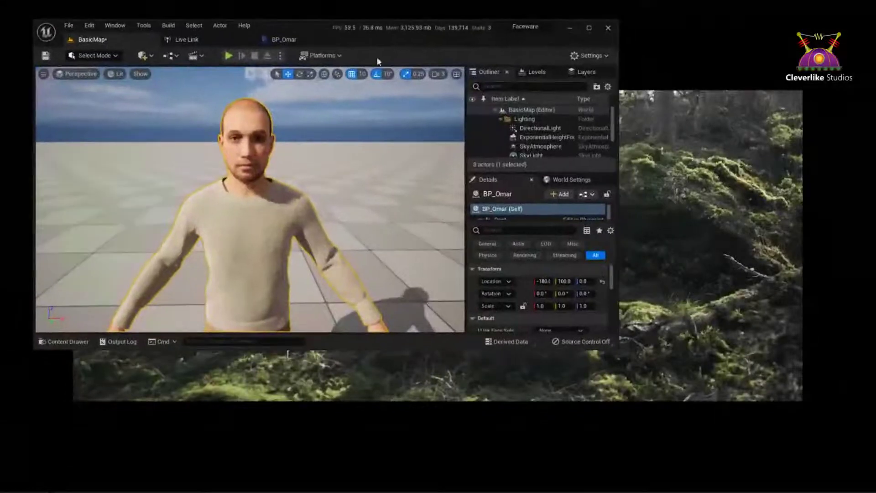
pyautogui.press('super+e')
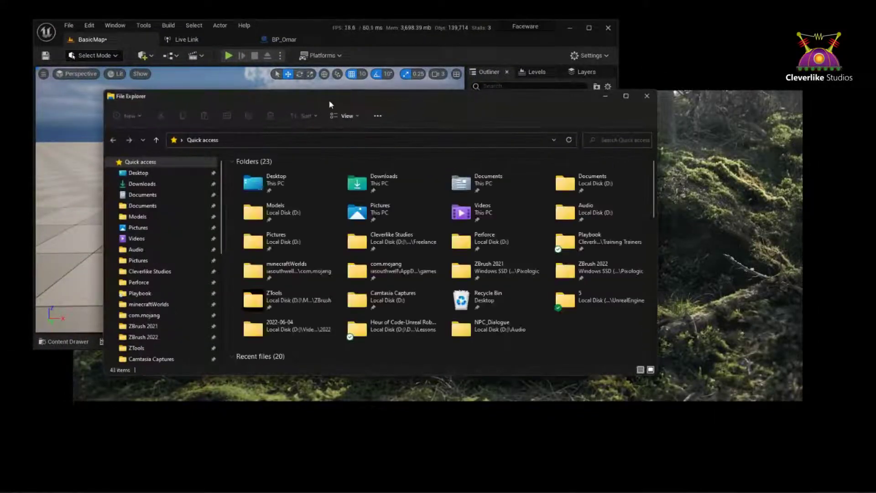
pyautogui.moveTo(183, 91); pyautogui.dragTo(358, 89)
pyautogui.click(338, 178)
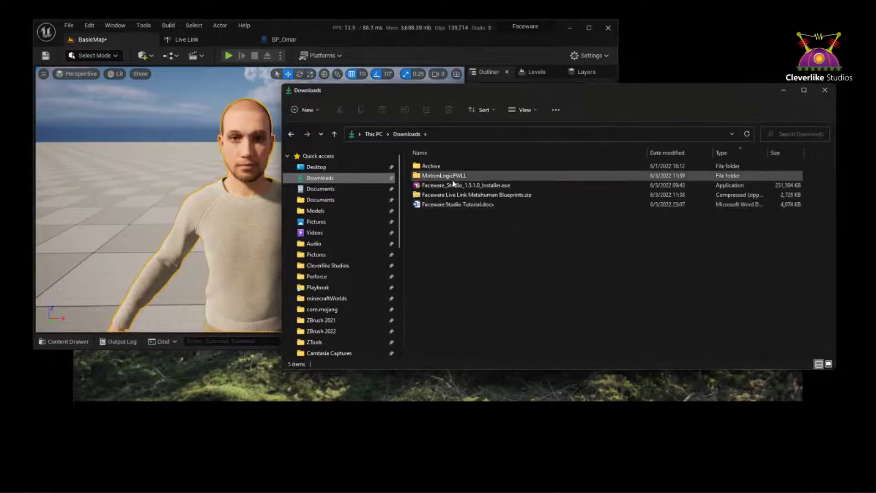
pyautogui.click(445, 177)
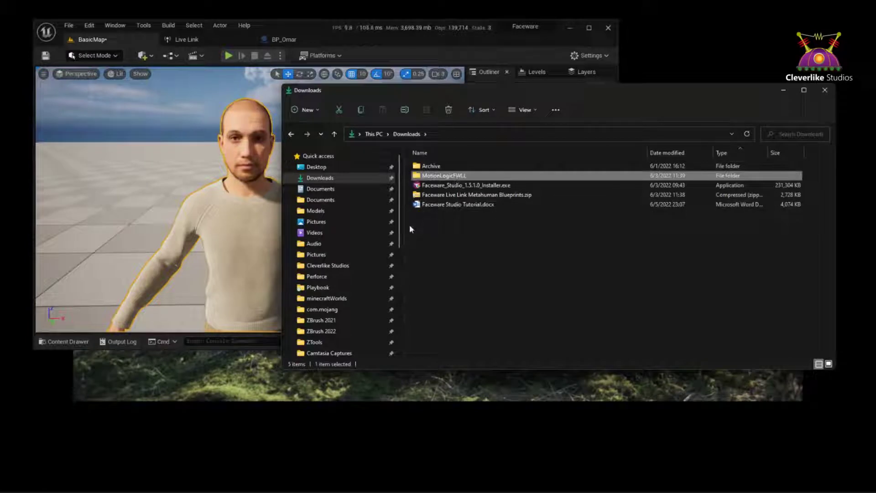
pyautogui.moveTo(403, 236); pyautogui.dragTo(295, 244)
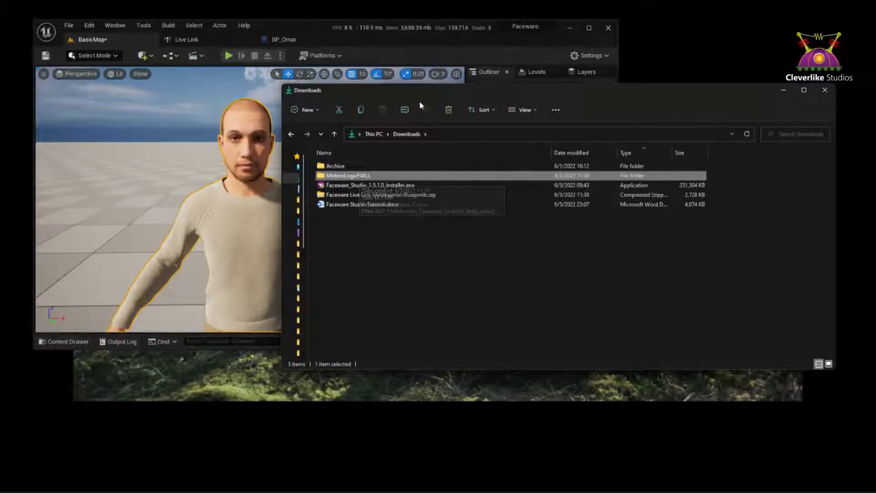
pyautogui.moveTo(417, 88); pyautogui.dragTo(536, 86)
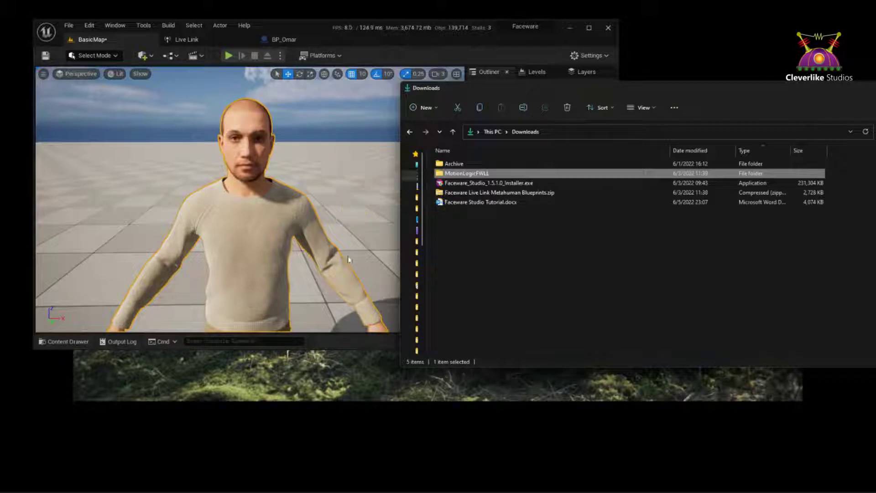
# Return to the maximized Unreal Editor and show the project's Content folder in File Explorer
pyautogui.click(285, 34)
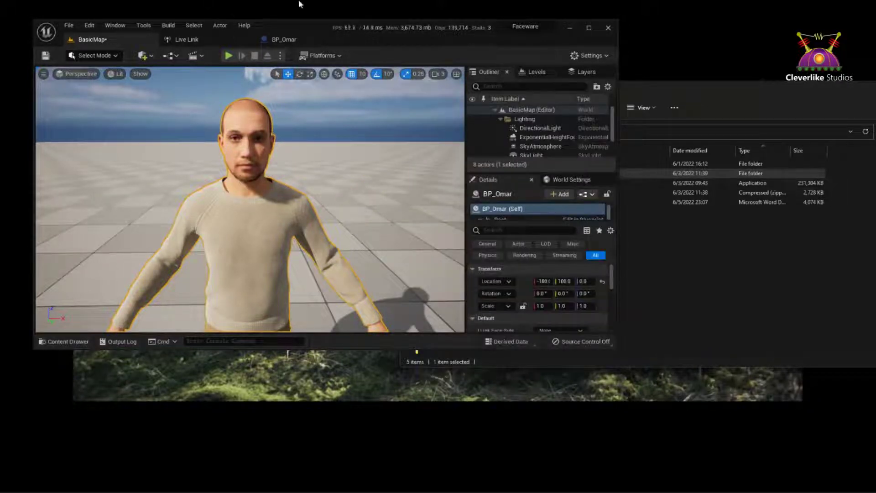
pyautogui.doubleClick(288, 24)
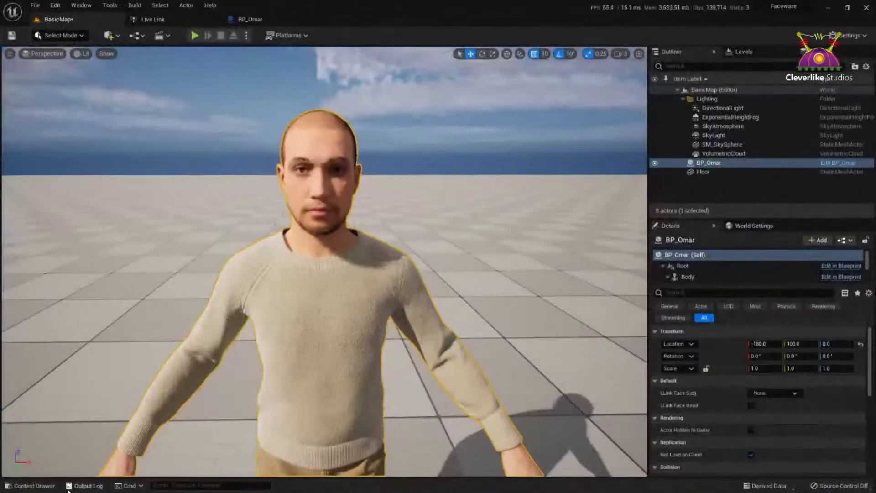
pyautogui.click(39, 487)
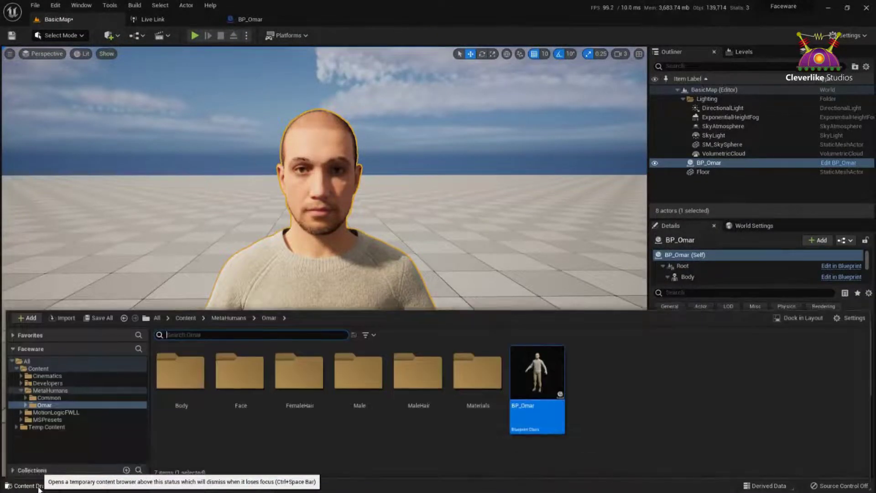
pyautogui.click(41, 369)
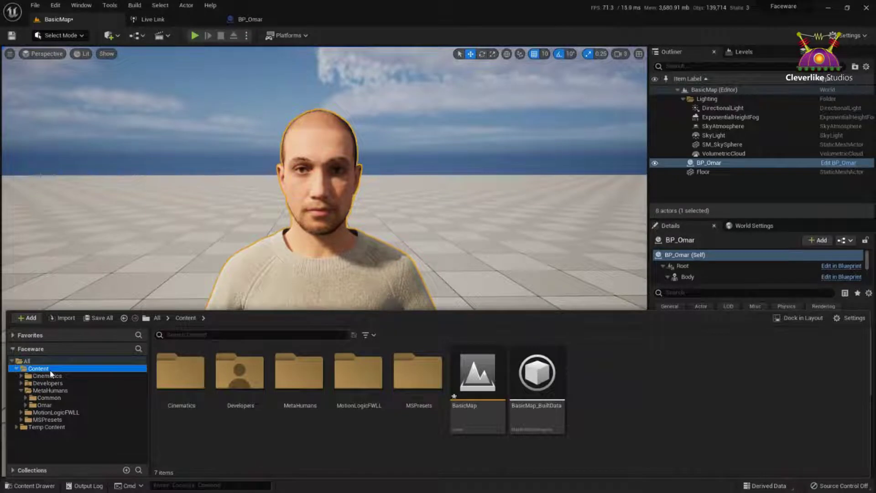
pyautogui.rightClick(49, 370)
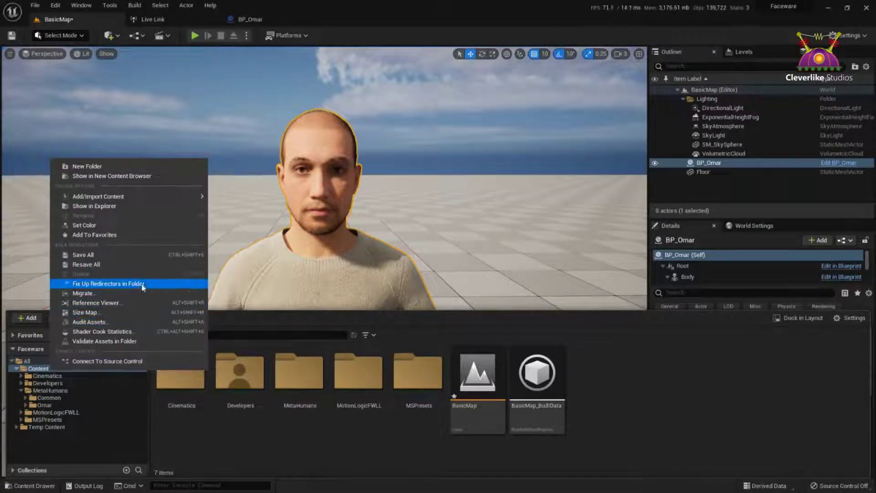
pyautogui.click(150, 205)
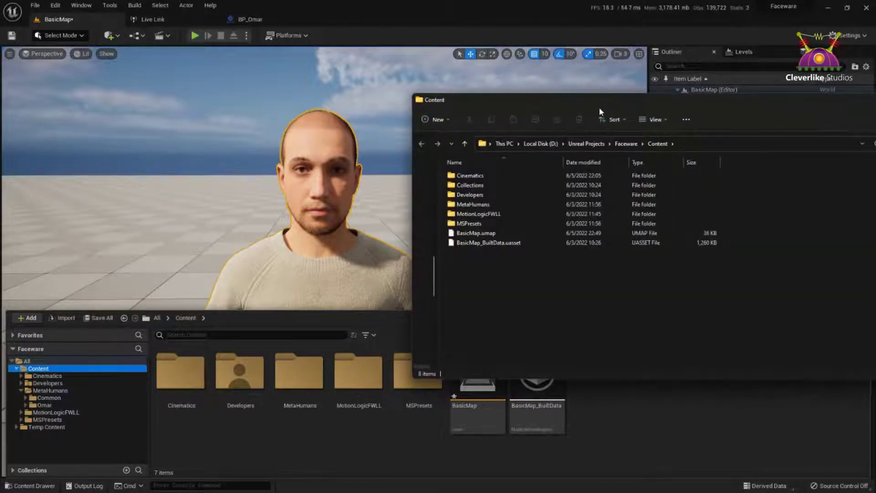
# Minimize the Unreal Editor and arrange the Faceware project's Content folder window beside the Downloads window
pyautogui.moveTo(599, 106); pyautogui.dragTo(396, 97)
pyautogui.click(528, 11)
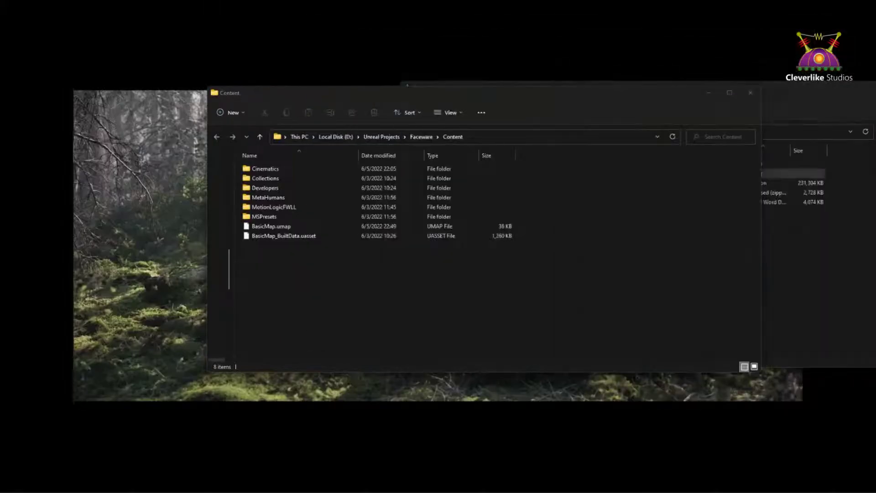
pyautogui.moveTo(540, 98); pyautogui.dragTo(386, 27)
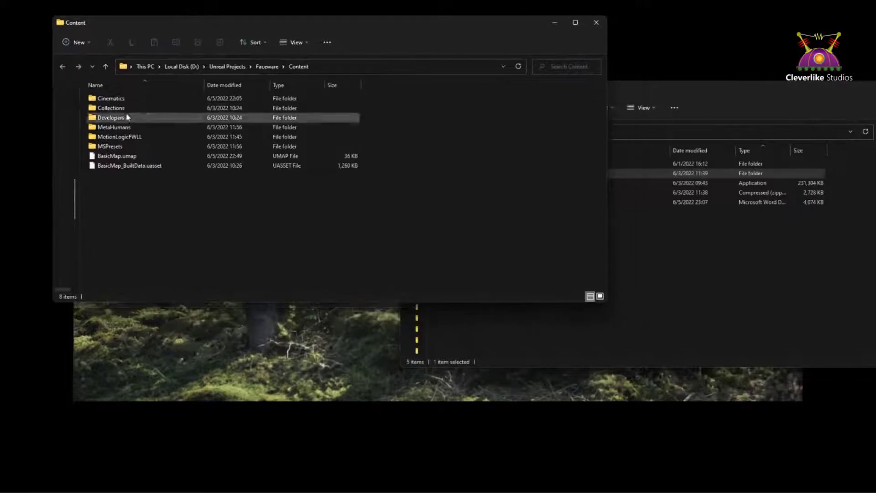
pyautogui.click(269, 66)
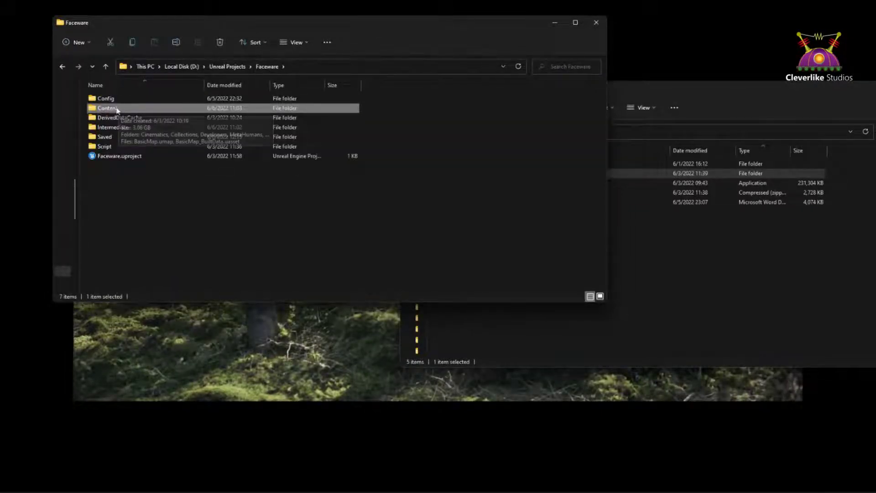
pyautogui.doubleClick(110, 109)
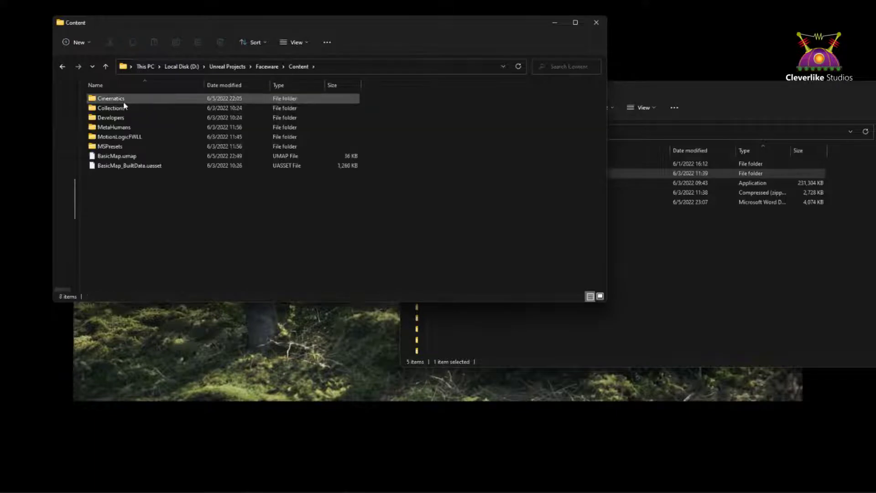
pyautogui.click(640, 90)
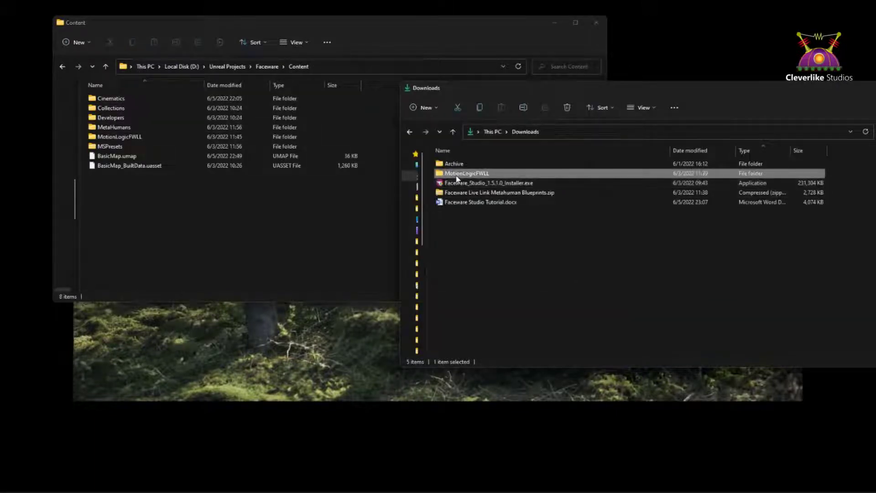
# Close the Downloads and Content folder windows to return to the Unreal Editor
pyautogui.moveTo(461, 174); pyautogui.dragTo(511, 271)
pyautogui.moveTo(654, 86); pyautogui.dragTo(542, 86)
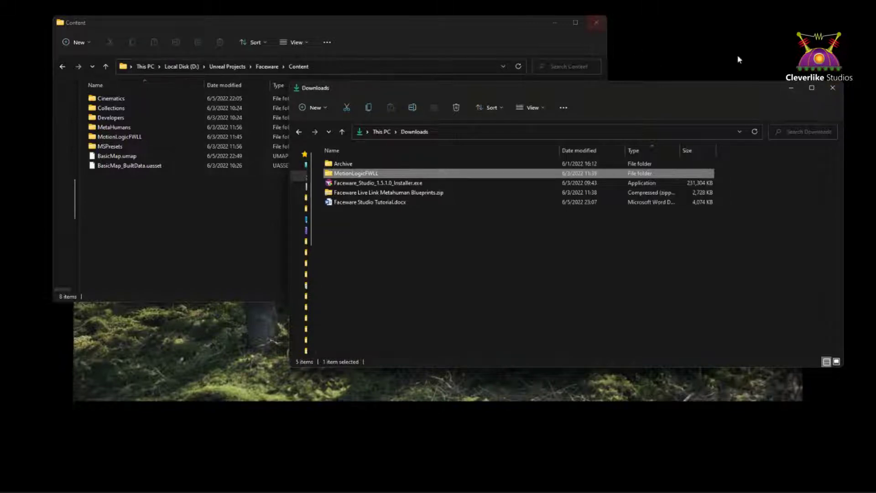
pyautogui.click(832, 88)
pyautogui.click(596, 23)
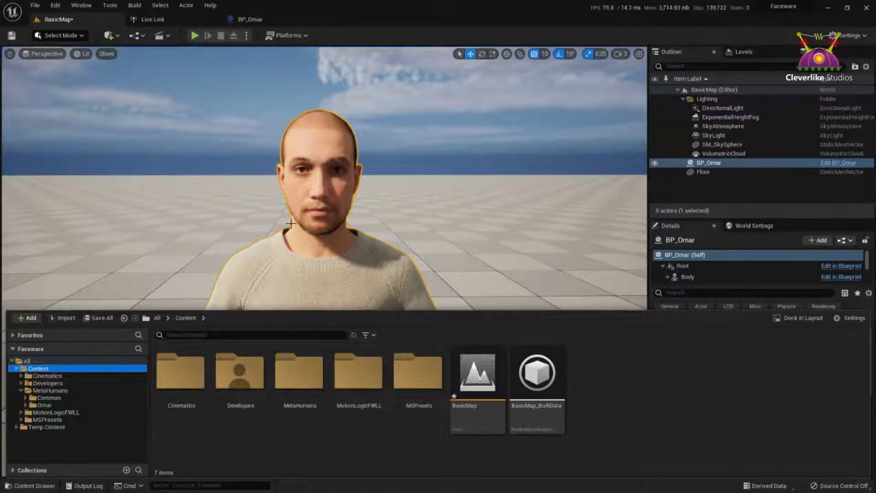
# In the BP_Omar blueprint, set the Face component's Anim Class to the ABP_MetaHuman_Faceware_LiveLink face animation blueprint
pyautogui.click(268, 25)
pyautogui.moveTo(539, 283); pyautogui.dragTo(547, 288, button='right')
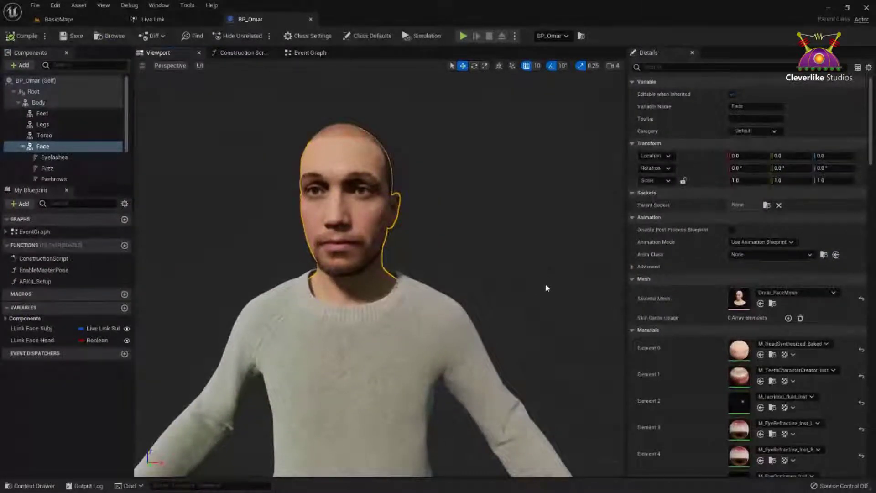
pyautogui.moveTo(547, 287); pyautogui.dragTo(593, 348, button='middle')
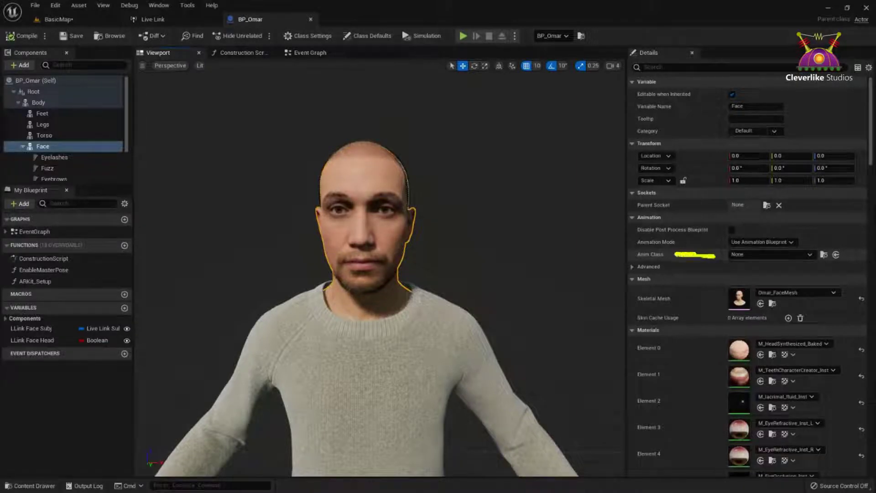
pyautogui.click(760, 255)
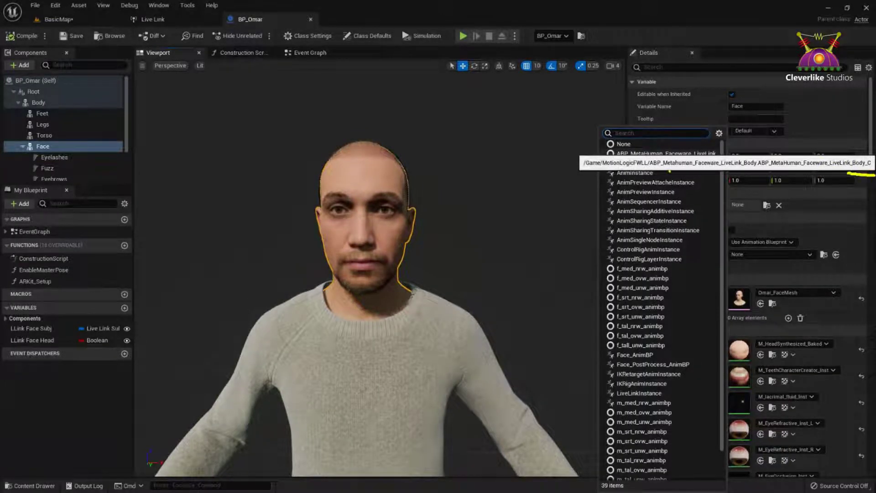
pyautogui.press('Escape')
pyautogui.click(771, 254)
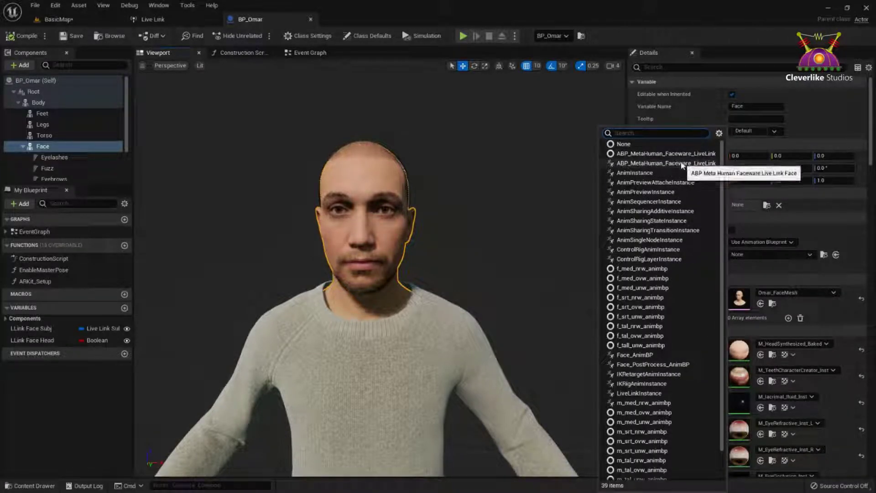
pyautogui.click(682, 164)
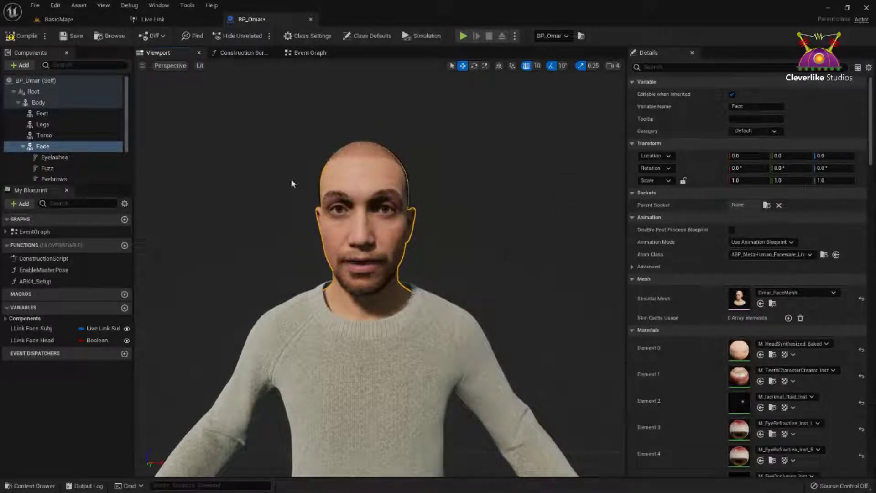
# Set the Body component's Anim Class to ABP_MetaHuman_Faceware_LiveLink_Body
pyautogui.click(55, 103)
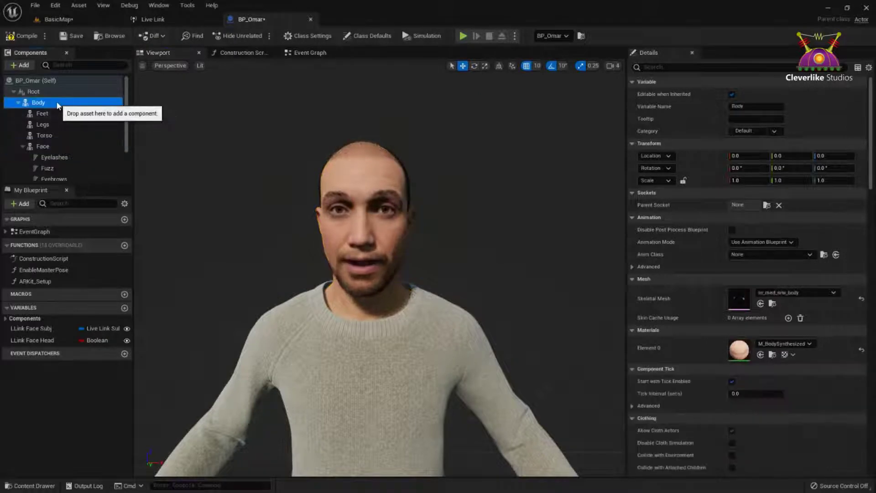
pyautogui.click(754, 254)
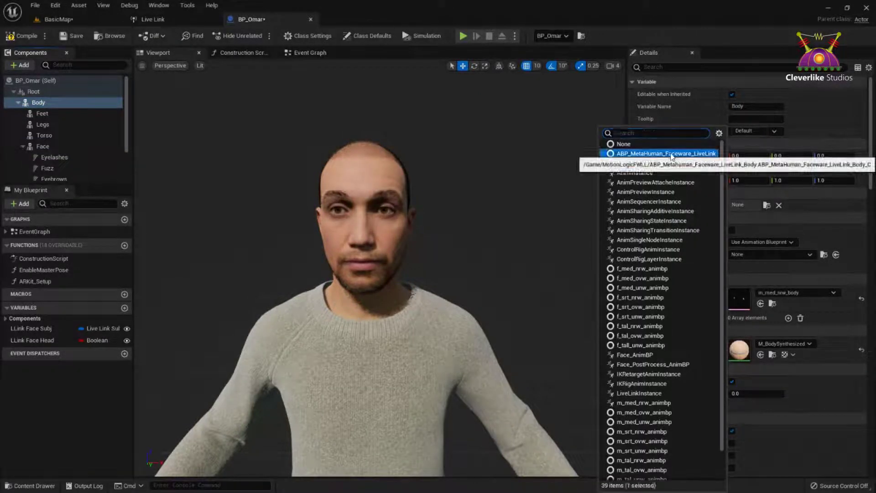
pyautogui.click(671, 154)
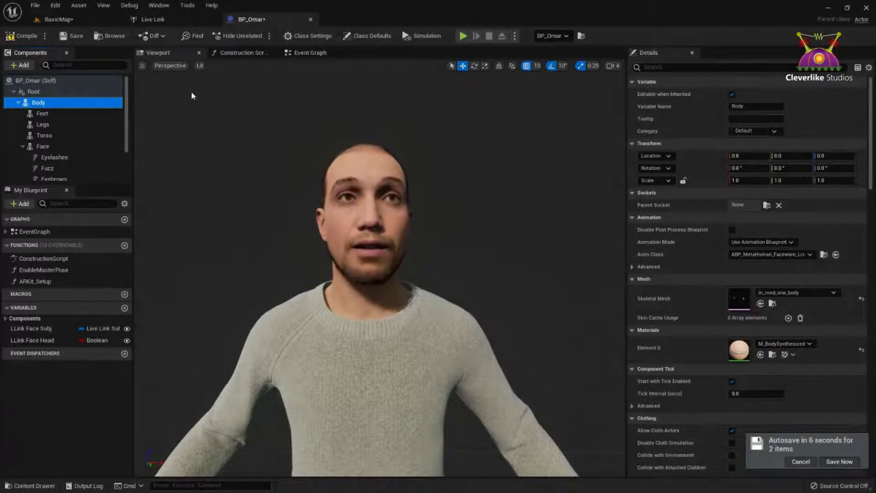
# Compile and save BP_Omar, close its editor and return to BasicMap
pyautogui.click(26, 36)
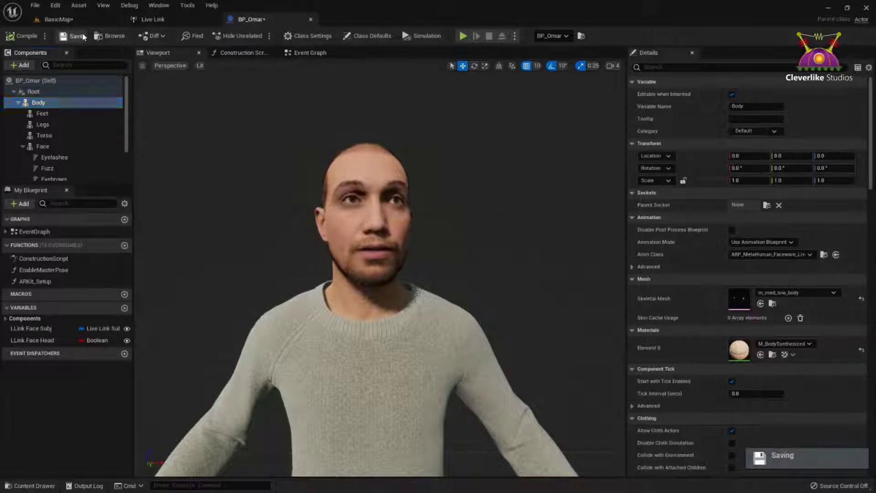
pyautogui.click(311, 20)
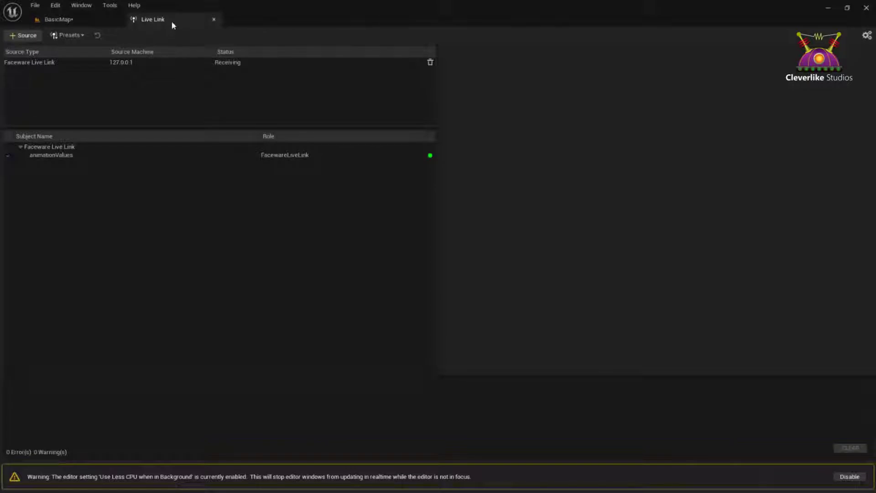
pyautogui.click(58, 19)
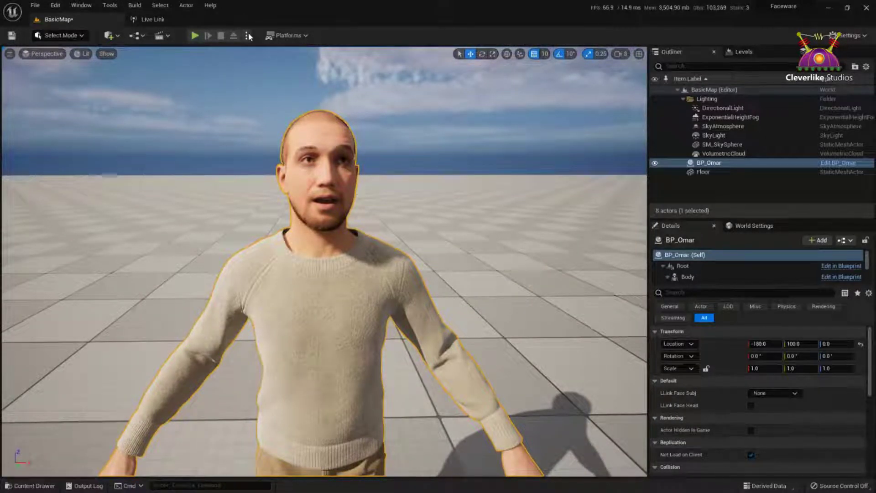
# Simulate BasicMap and examine the MetaHuman's live facial animation from several angles and up close
pyautogui.hotkey('alt', 'p')
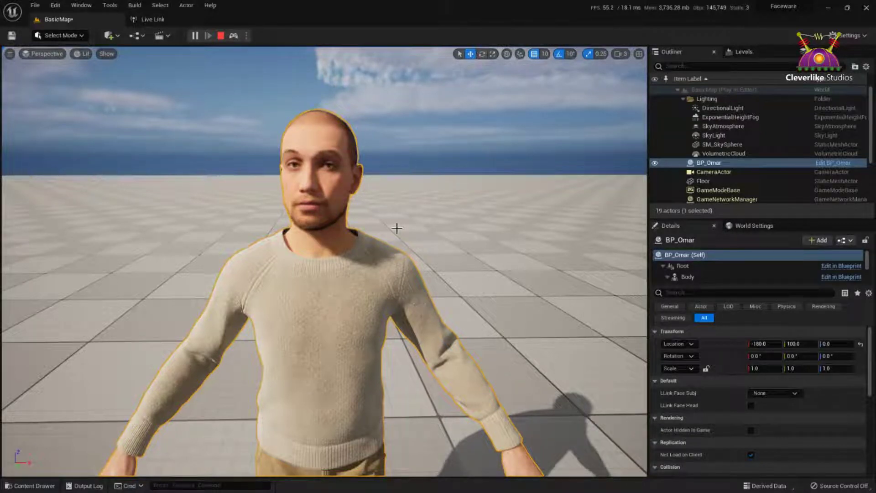
pyautogui.moveTo(381, 209)
pyautogui.mouseDown(button='right')
pyautogui.moveTo(361, 207)
pyautogui.moveTo(381, 194)
pyautogui.mouseUp(button='right')
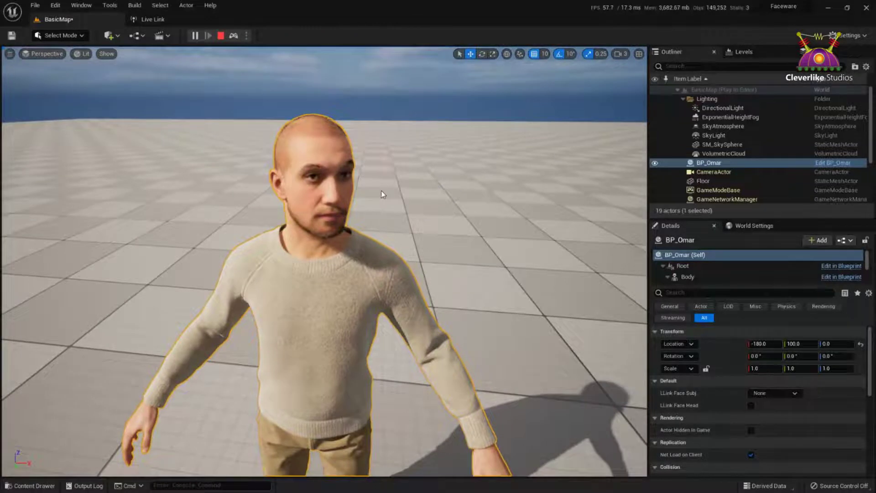
pyautogui.moveTo(382, 195); pyautogui.dragTo(377, 186, button='right')
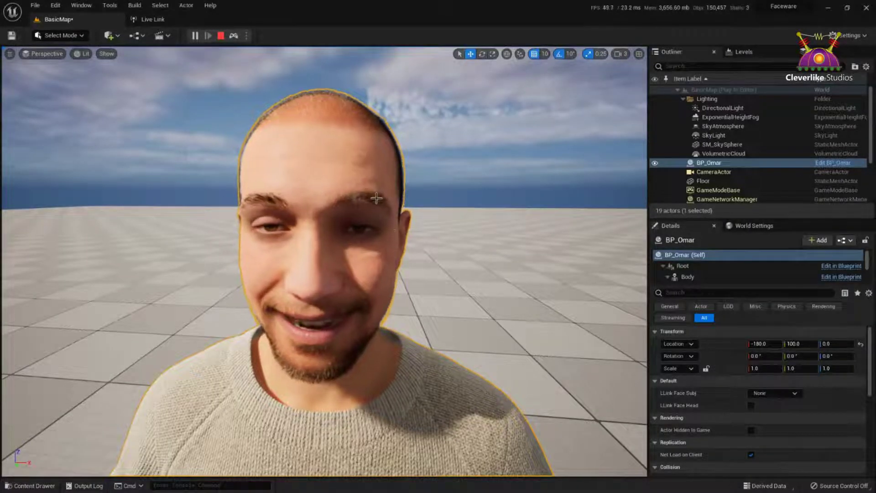
pyautogui.scroll(-5, 397, 260)
pyautogui.scroll(5, 398, 261)
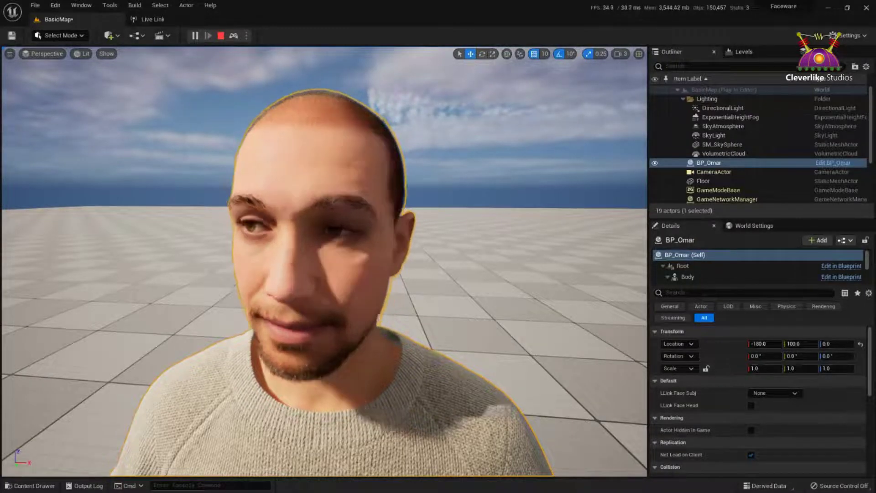
# Bring Faceware Studio forward and move its window clear of the Unreal viewport
pyautogui.hotkey('alt', 'Tab')
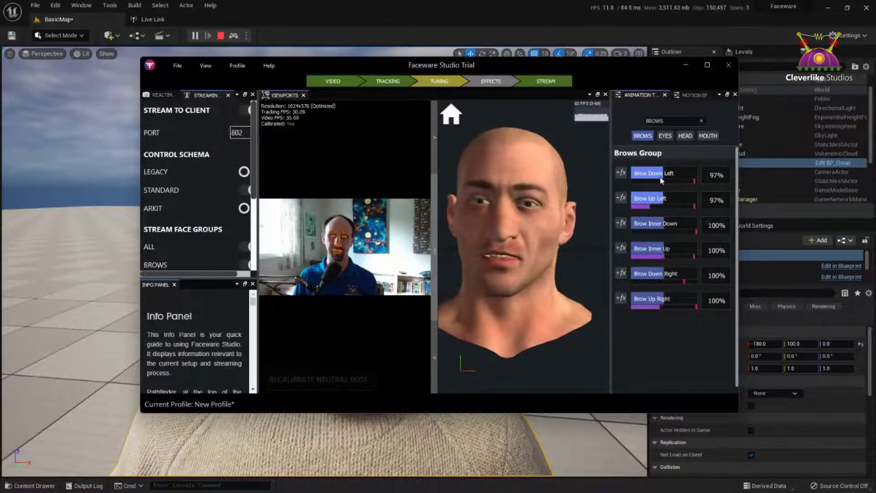
pyautogui.moveTo(620, 70); pyautogui.dragTo(769, 297)
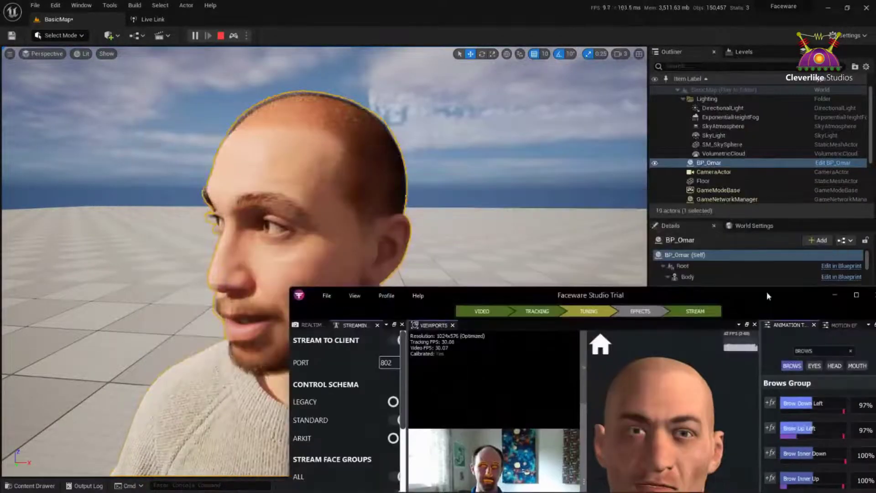
pyautogui.moveTo(697, 299); pyautogui.dragTo(610, 146)
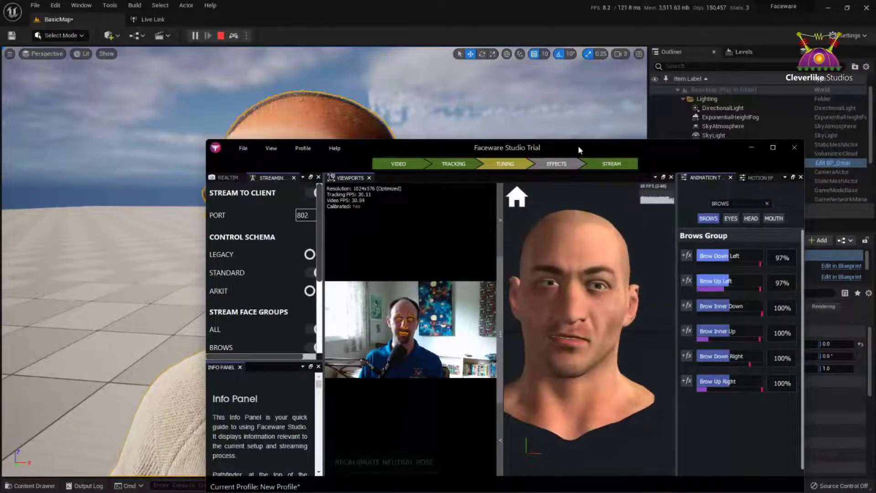
pyautogui.moveTo(578, 151); pyautogui.dragTo(875, 119)
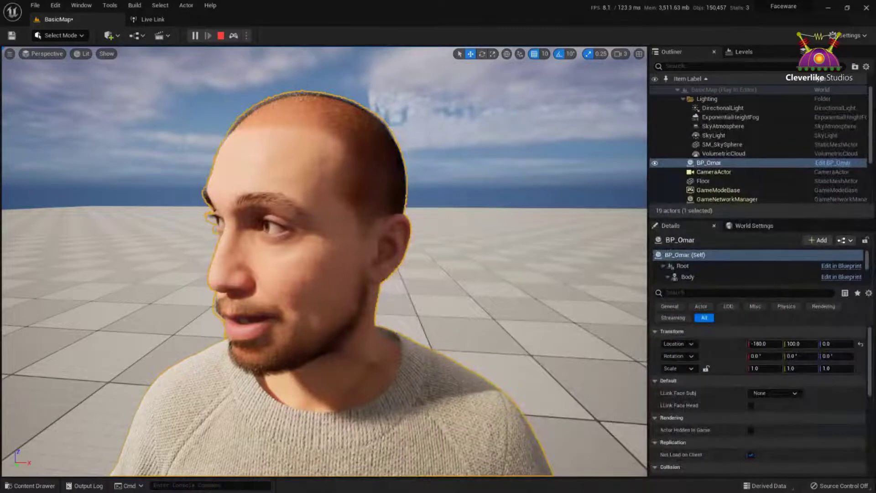
# Examine the MetaHuman's head and body motion from farther away and closer in, clear the floor selection, and stop the simulation
pyautogui.rightClick(424, 258)
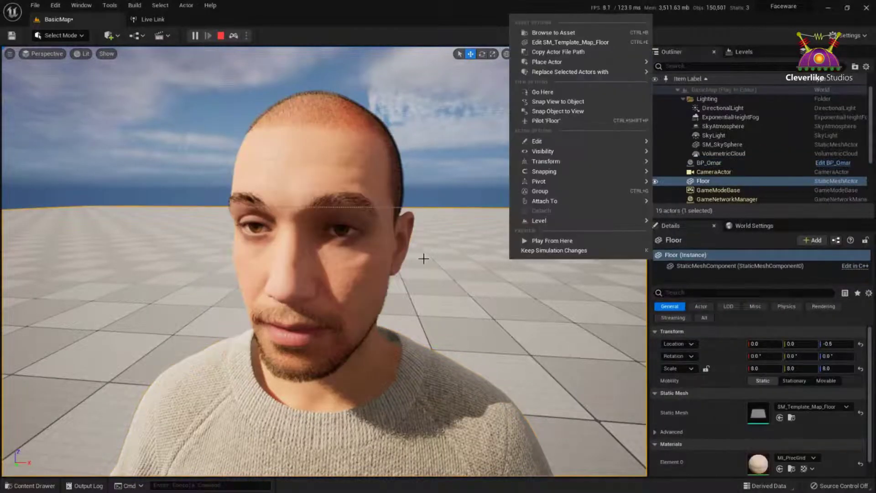
pyautogui.click(466, 233)
pyautogui.scroll(-5, 433, 240)
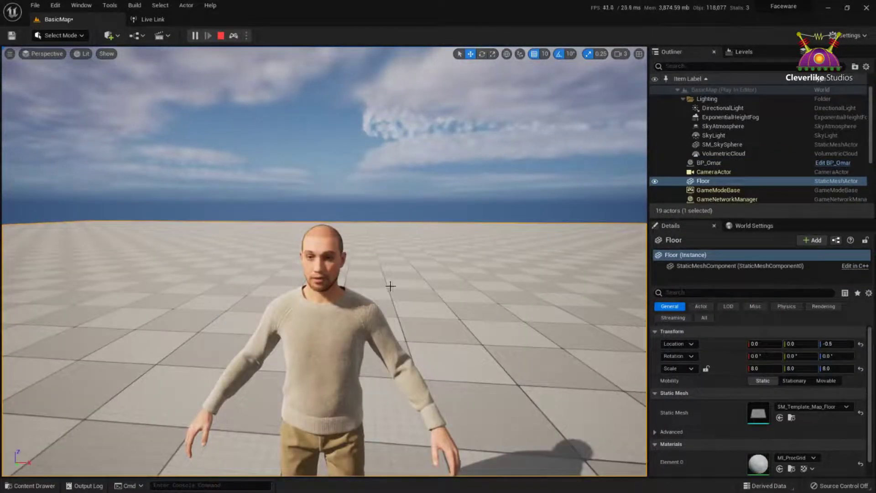
pyautogui.scroll(2, 390, 286)
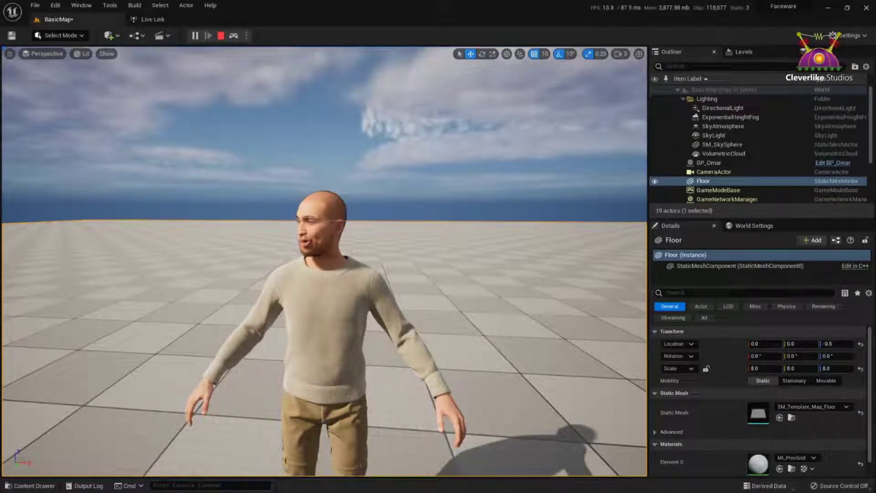
pyautogui.moveTo(446, 243); pyautogui.dragTo(426, 244, button='right')
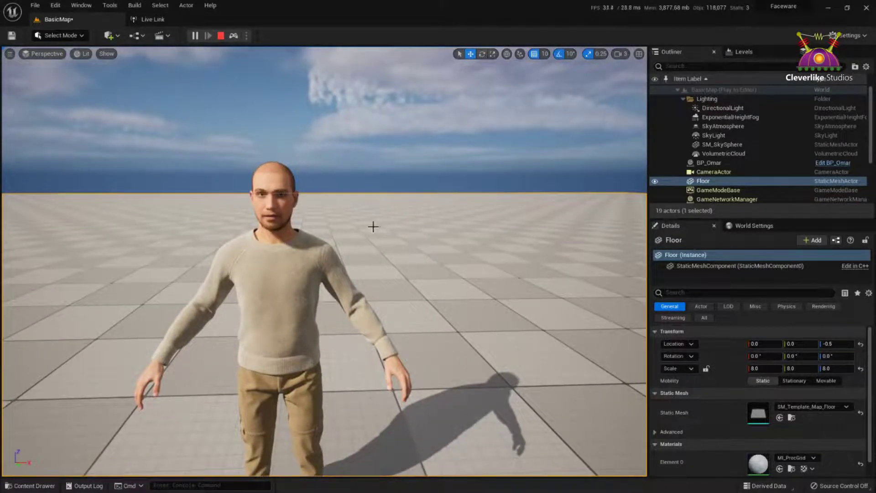
pyautogui.press('Escape')
pyautogui.moveTo(351, 237); pyautogui.dragTo(346, 231, button='right')
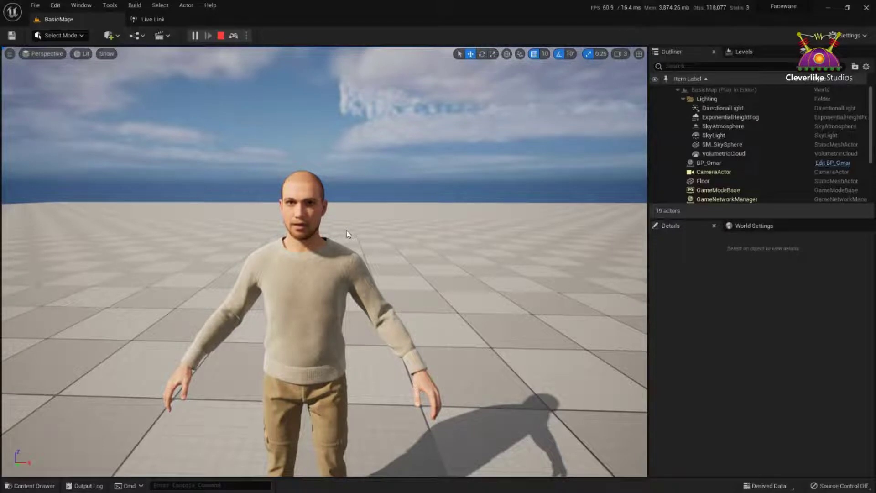
pyautogui.moveTo(348, 234)
pyautogui.mouseDown(button='right')
pyautogui.moveTo(358, 247)
pyautogui.moveTo(357, 235)
pyautogui.mouseUp(button='right')
pyautogui.press('s')
pyautogui.press('w')
pyautogui.press('w')
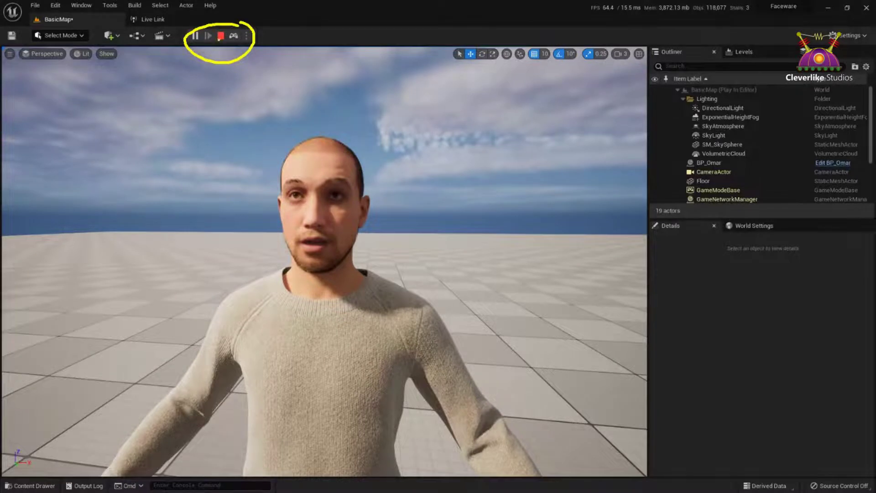
pyautogui.click(221, 35)
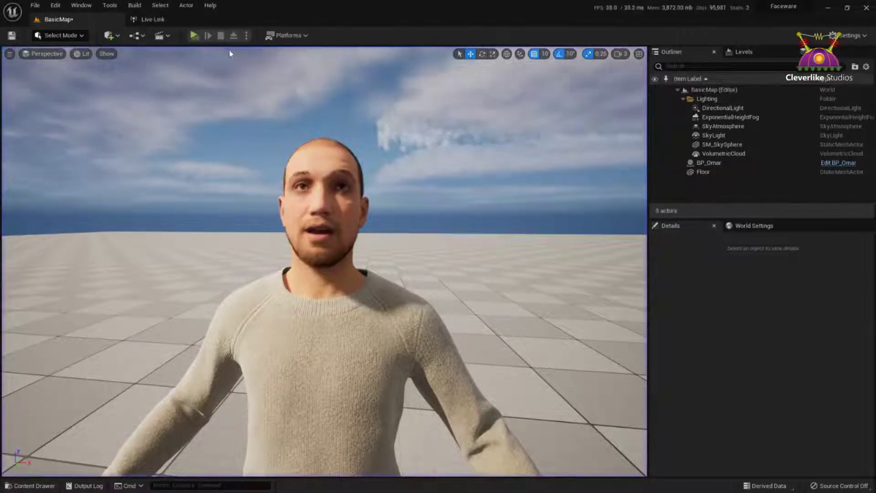
# Frame the MetaHuman's upper body in the viewport and open the Take Recorder
pyautogui.moveTo(425, 240)
pyautogui.mouseDown(button='right')
pyautogui.moveTo(440, 254)
pyautogui.moveTo(421, 240)
pyautogui.mouseUp(button='right')
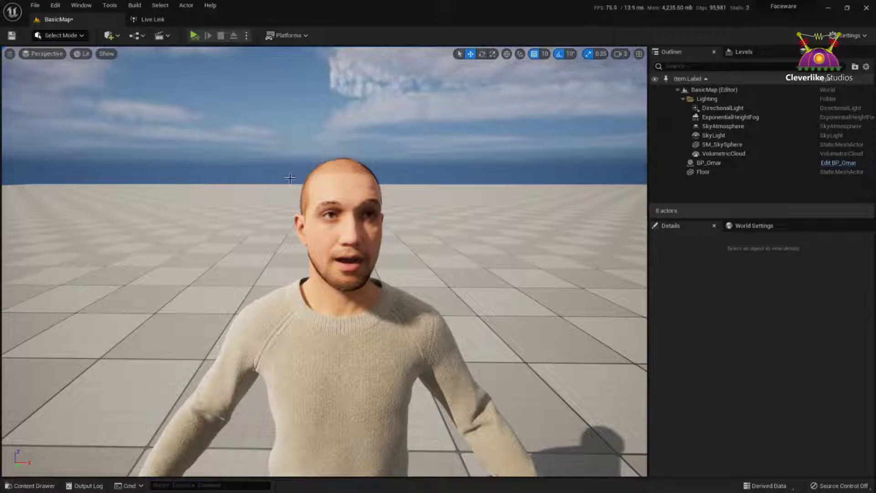
pyautogui.click(79, 6)
pyautogui.moveTo(149, 32)
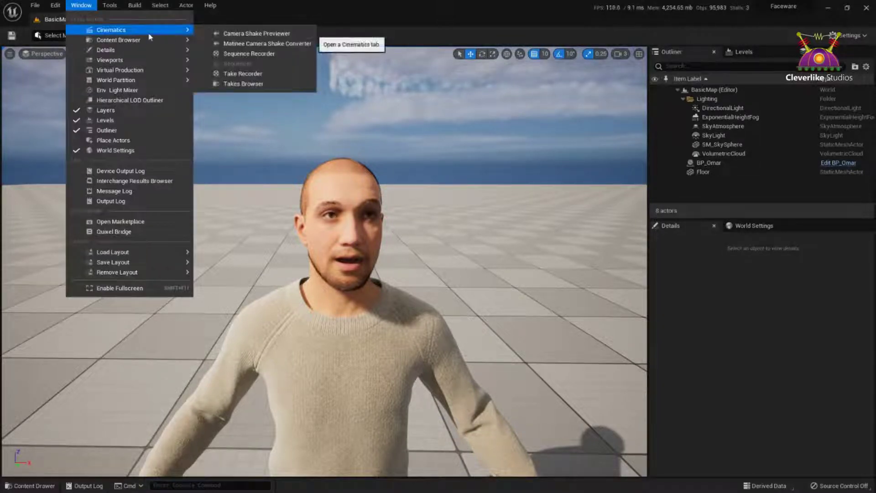
pyautogui.click(277, 73)
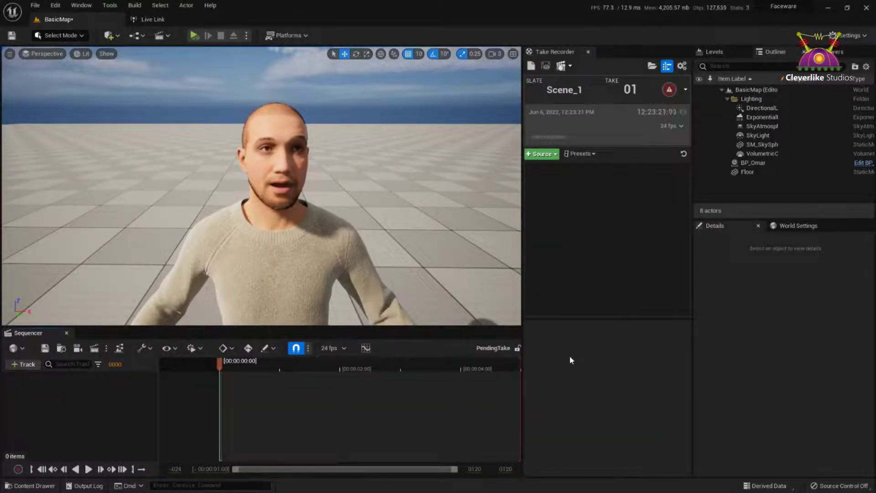
pyautogui.moveTo(525, 324)
pyautogui.mouseDown()
pyautogui.moveTo(6, 315)
pyautogui.moveTo(513, 309)
pyautogui.moveTo(530, 450)
pyautogui.moveTo(519, 463)
pyautogui.mouseUp()
pyautogui.moveTo(580, 235); pyautogui.dragTo(516, 302)
pyautogui.moveTo(507, 292); pyautogui.dragTo(523, 323)
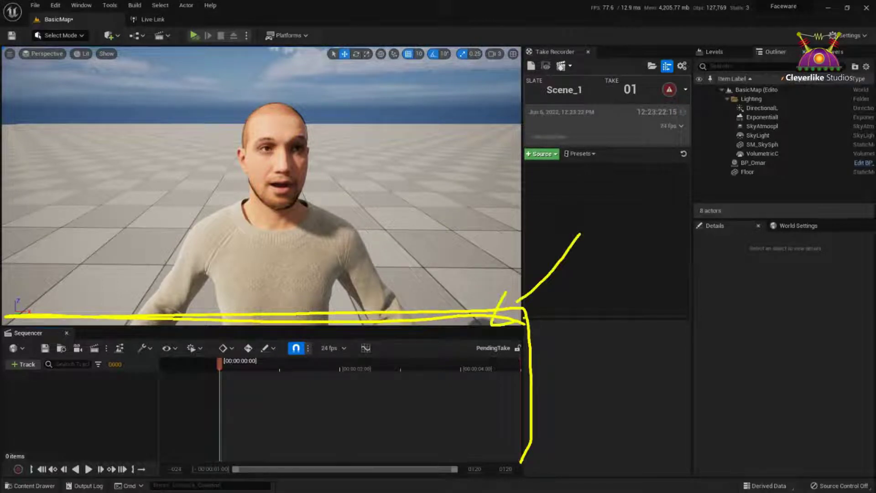
pyautogui.press('Escape')
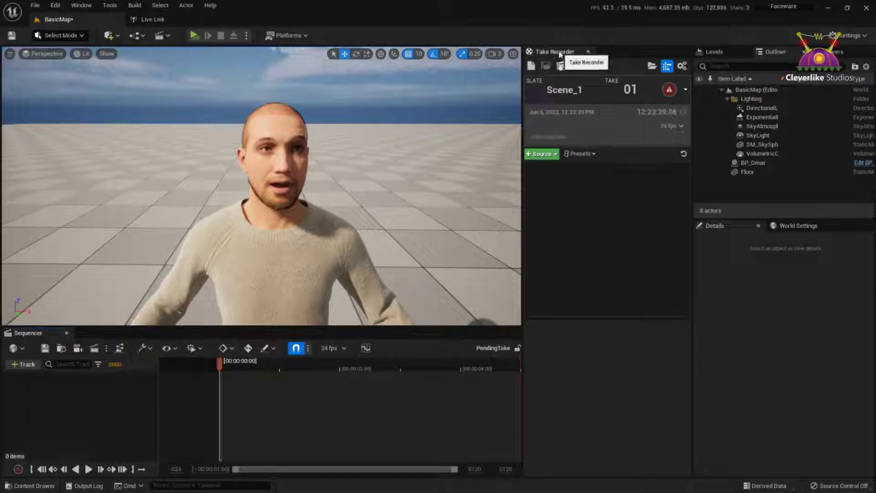
pyautogui.moveTo(584, 32)
pyautogui.mouseDown()
pyautogui.moveTo(507, 59)
pyautogui.moveTo(584, 68)
pyautogui.mouseUp()
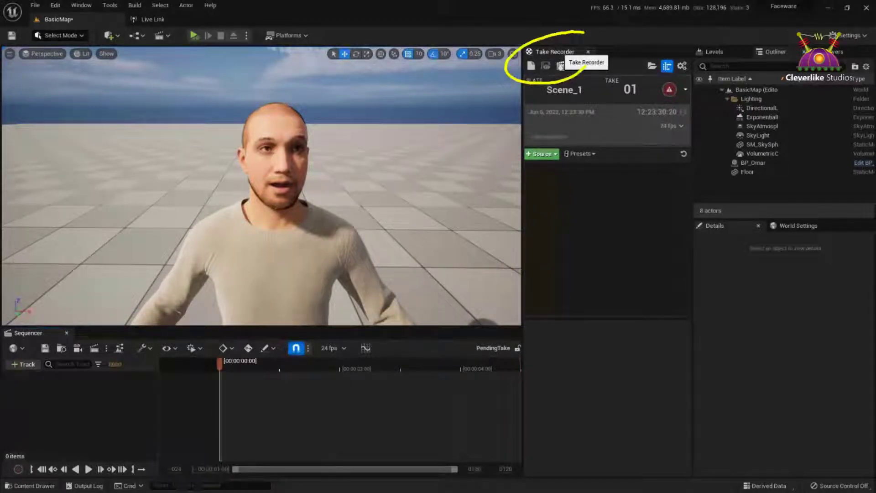
pyautogui.press('Escape')
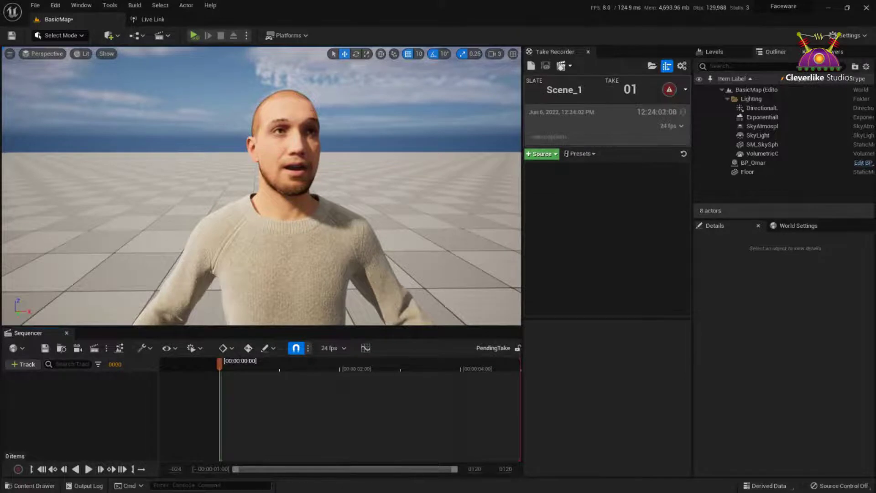
# Switch to Faceware Studio, check the webcam's frame rate in the realtime setup, and return to Unreal Engine
pyautogui.hotkey('alt', 'Tab')
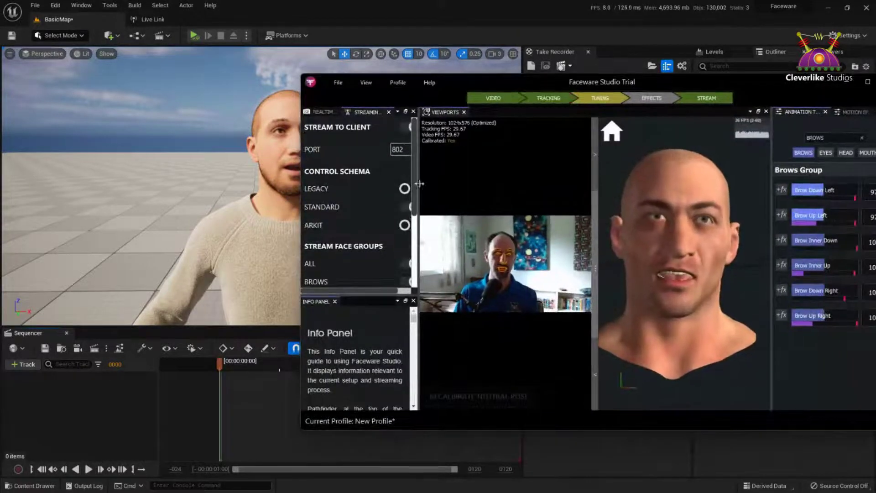
pyautogui.click(315, 112)
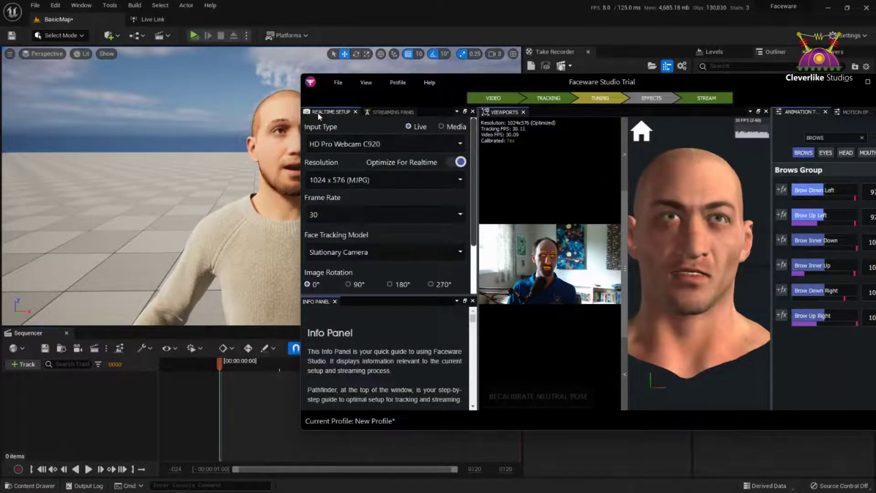
pyautogui.moveTo(345, 199); pyautogui.dragTo(315, 186)
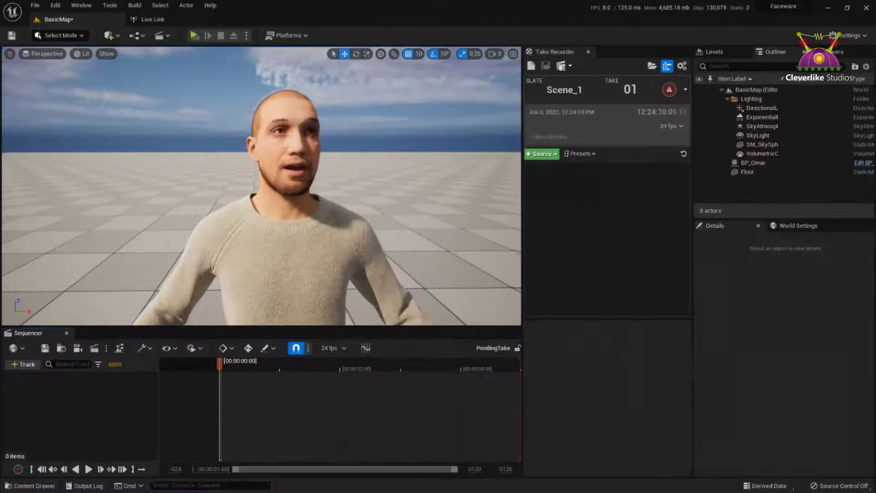
# Set the Take Recorder's frame rate to 30 fps and review the other available rates
pyautogui.moveTo(689, 120); pyautogui.dragTo(654, 123)
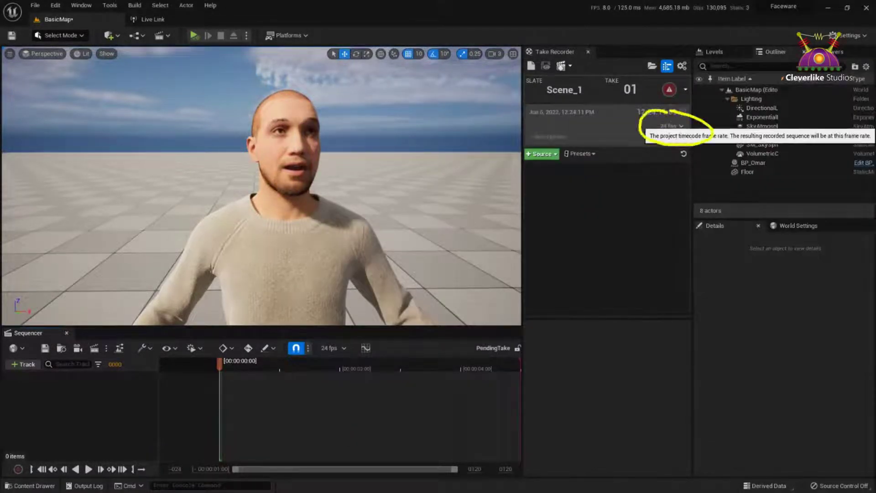
pyautogui.click(679, 125)
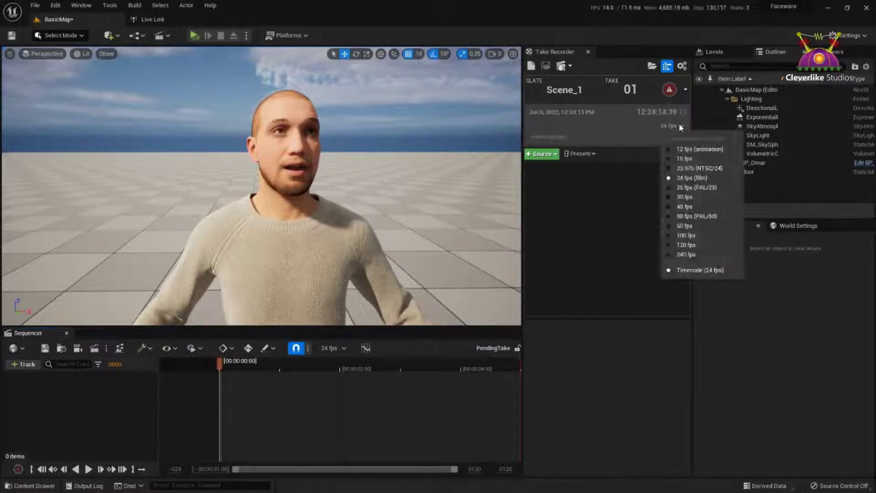
pyautogui.click(673, 198)
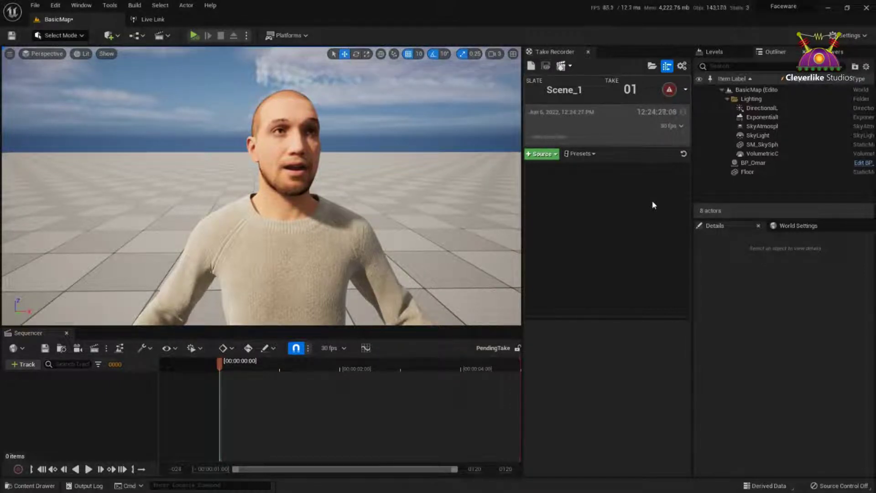
pyautogui.click(666, 128)
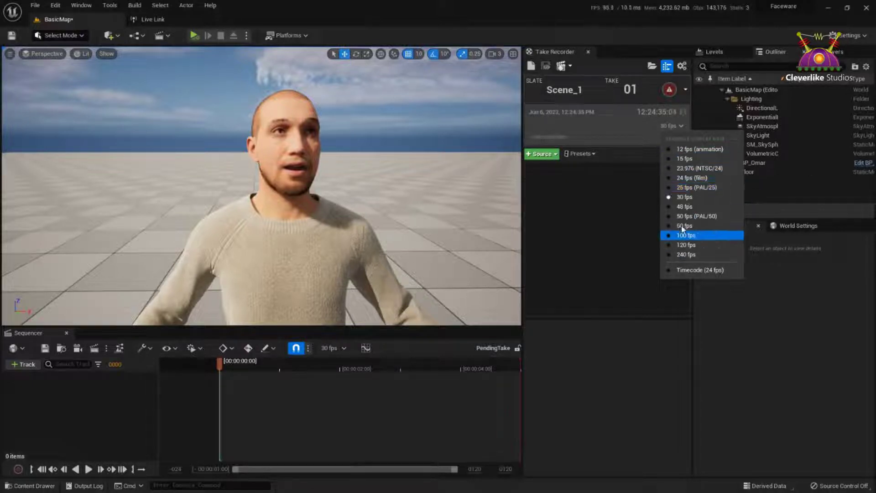
pyautogui.click(621, 211)
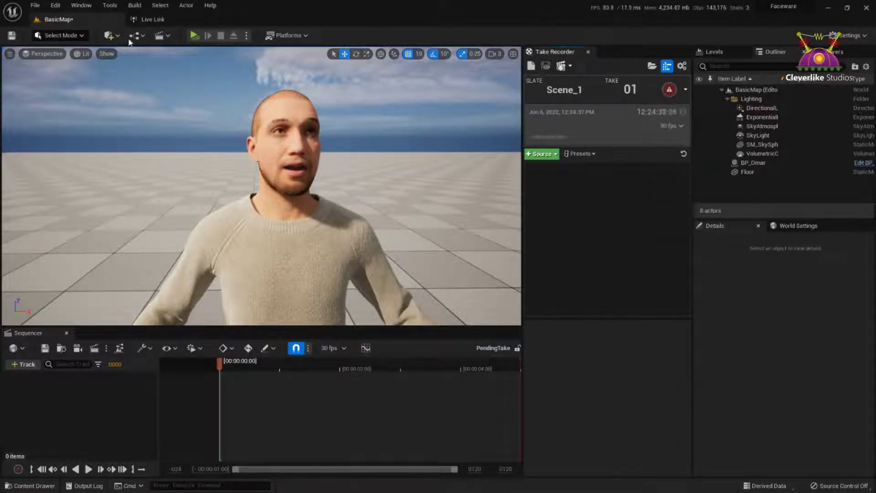
# Open the Project Settings, search them for "framerate", and clear the search
pyautogui.click(56, 6)
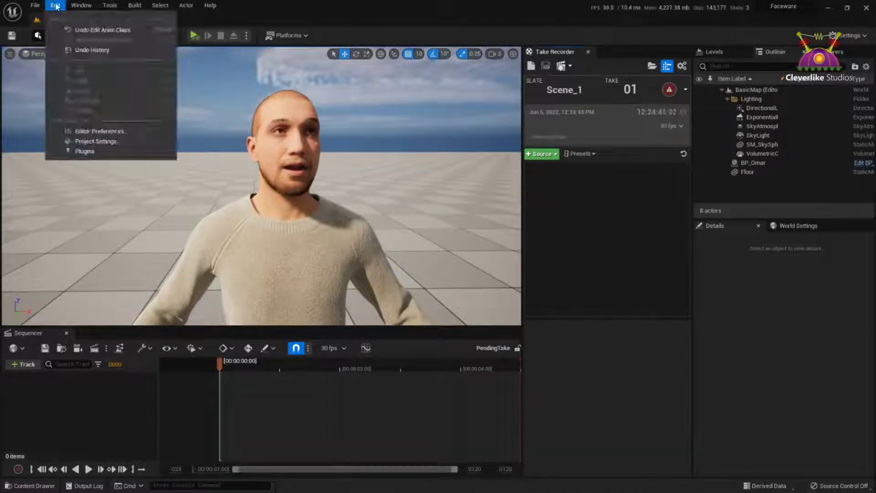
pyautogui.click(100, 140)
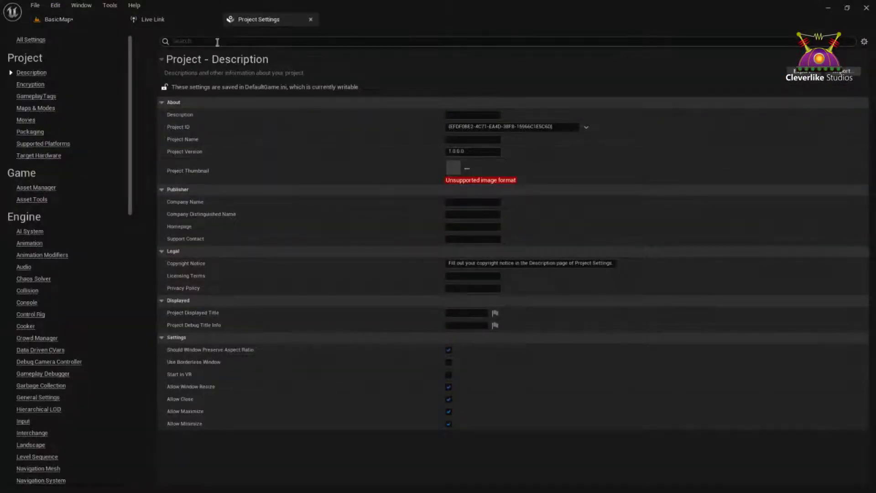
pyautogui.click(217, 42)
pyautogui.write('frame')
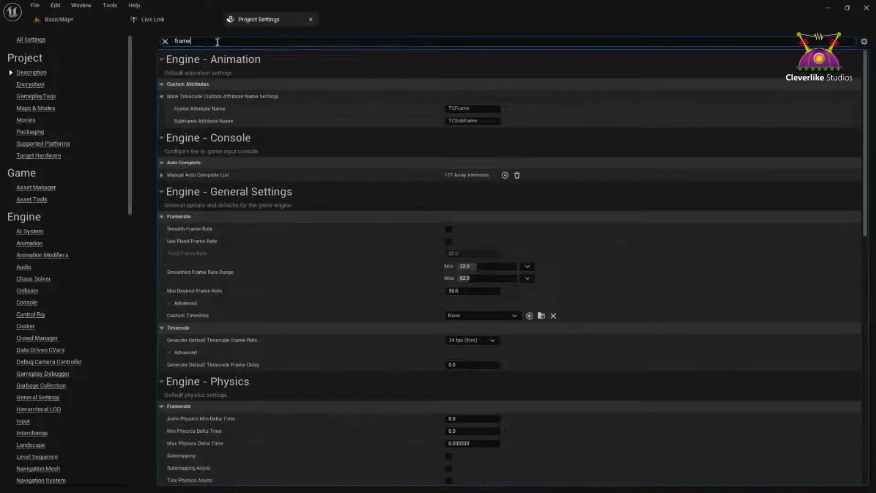
pyautogui.write('rate')
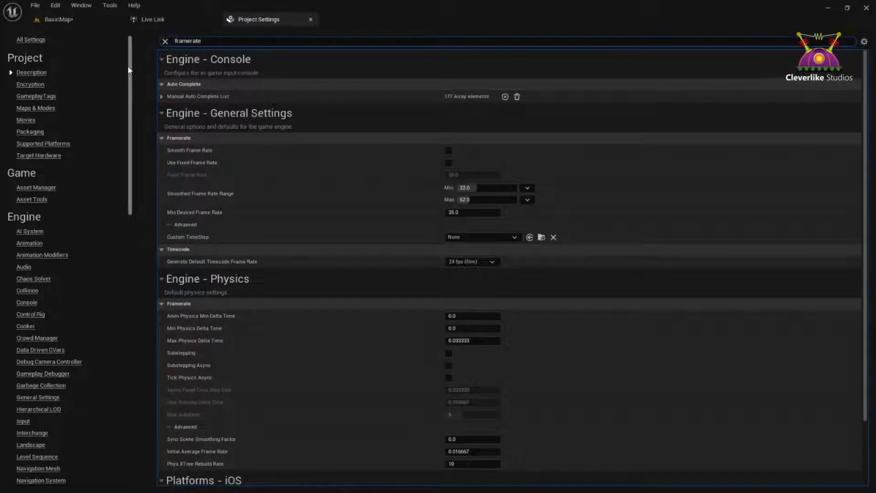
pyautogui.click(166, 40)
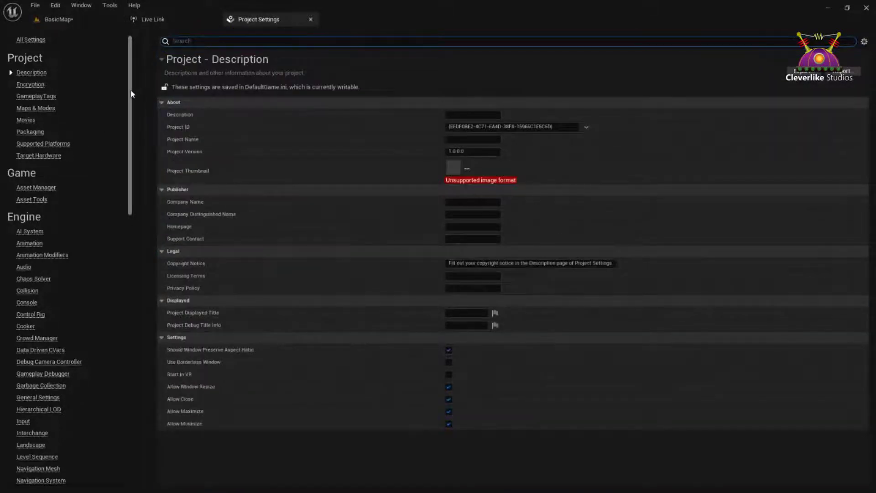
# Examine the project-wide Take Recorder plugin defaults, including save directories and default slate, and close the Project Settings
pyautogui.moveTo(133, 90); pyautogui.dragTo(152, 382)
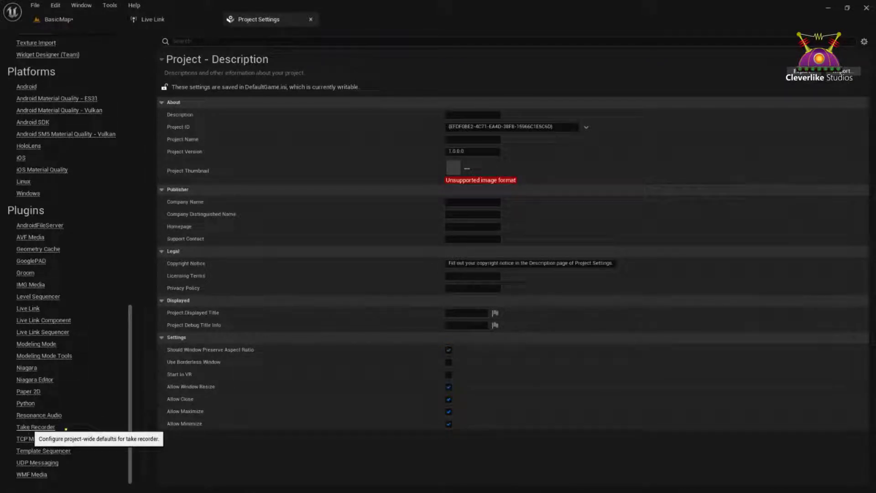
pyautogui.moveTo(65, 430); pyautogui.dragTo(84, 428)
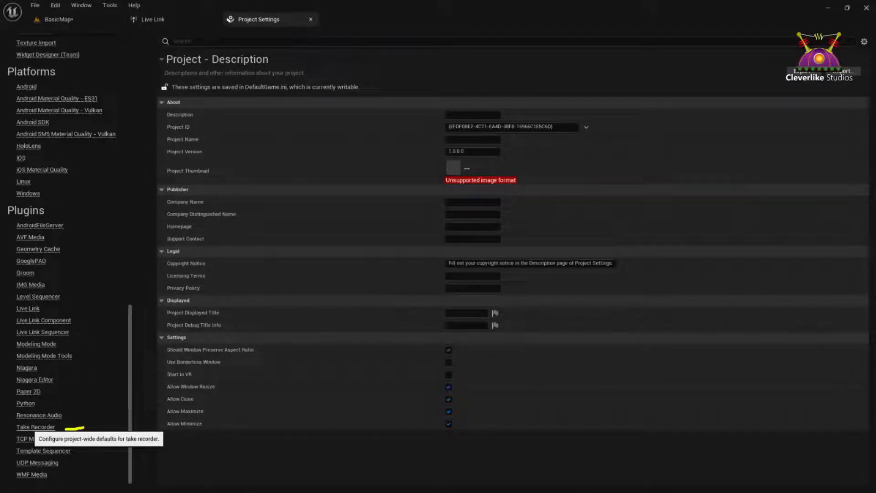
pyautogui.click(41, 428)
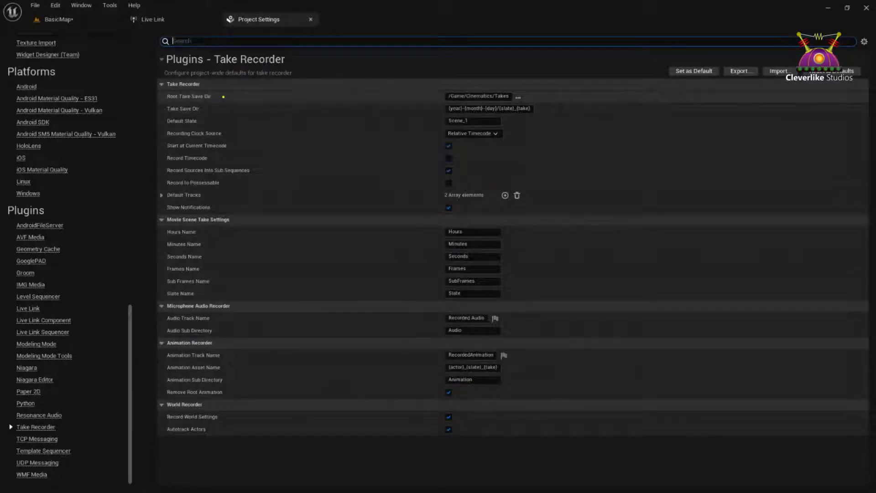
pyautogui.moveTo(223, 97)
pyautogui.mouseDown()
pyautogui.moveTo(270, 95)
pyautogui.moveTo(243, 108)
pyautogui.moveTo(248, 126)
pyautogui.mouseUp()
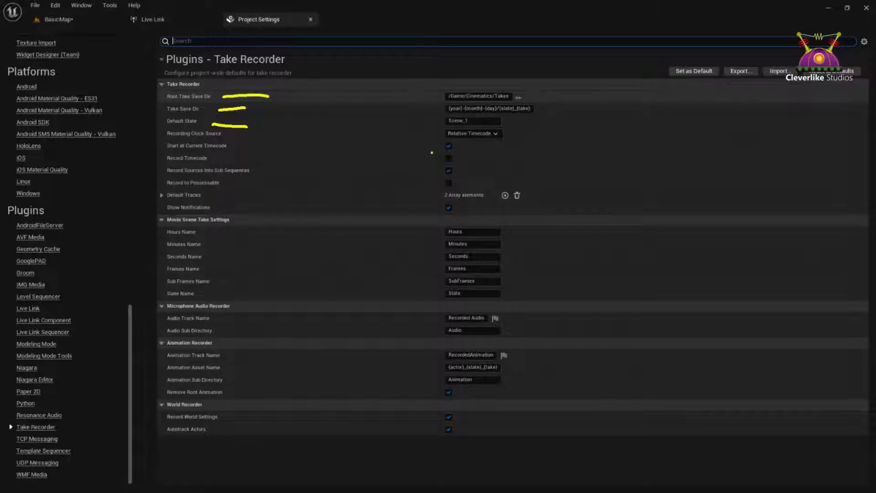
pyautogui.moveTo(541, 97)
pyautogui.mouseDown()
pyautogui.moveTo(224, 97)
pyautogui.moveTo(619, 324)
pyautogui.moveTo(475, 79)
pyautogui.mouseUp()
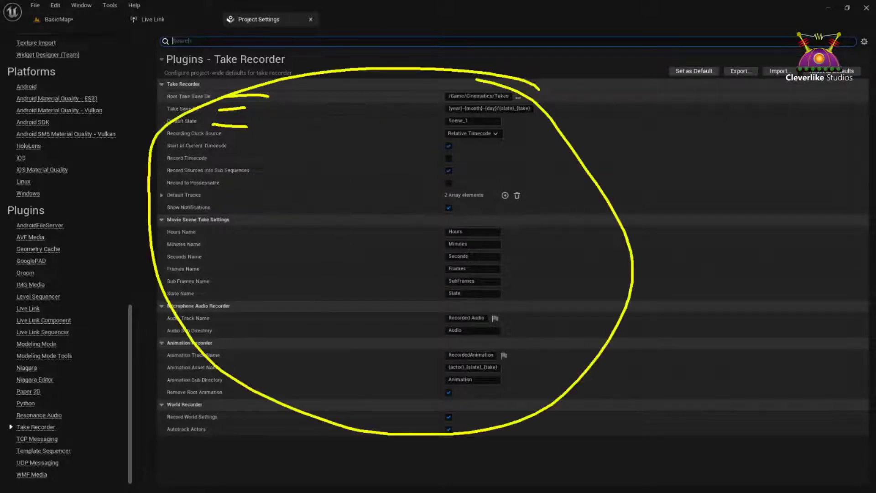
pyautogui.moveTo(66, 428); pyautogui.dragTo(94, 428)
pyautogui.click(310, 19)
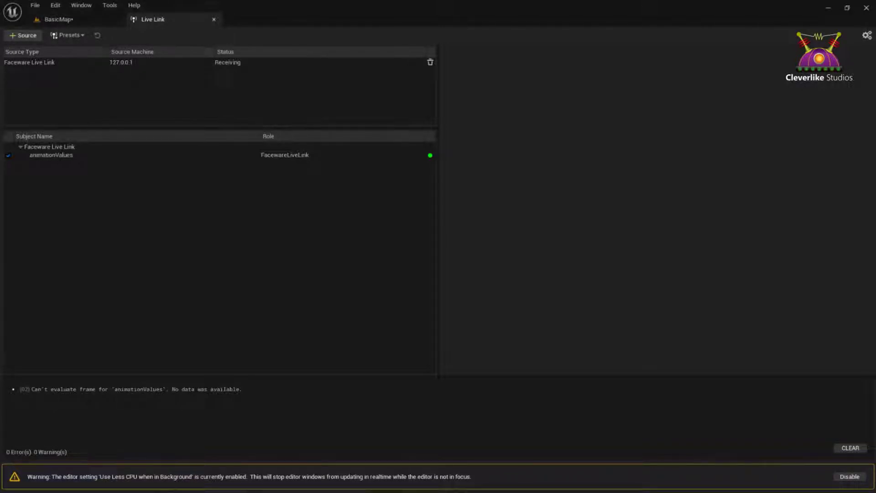
# Return to BasicMap, add the BP_Omar actor as a Take Recorder source, and review the other available source types
pyautogui.click(93, 17)
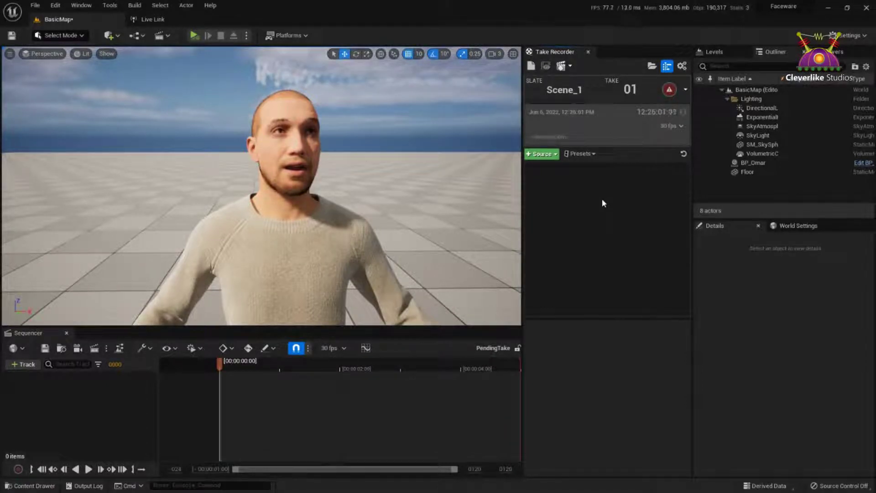
pyautogui.click(753, 164)
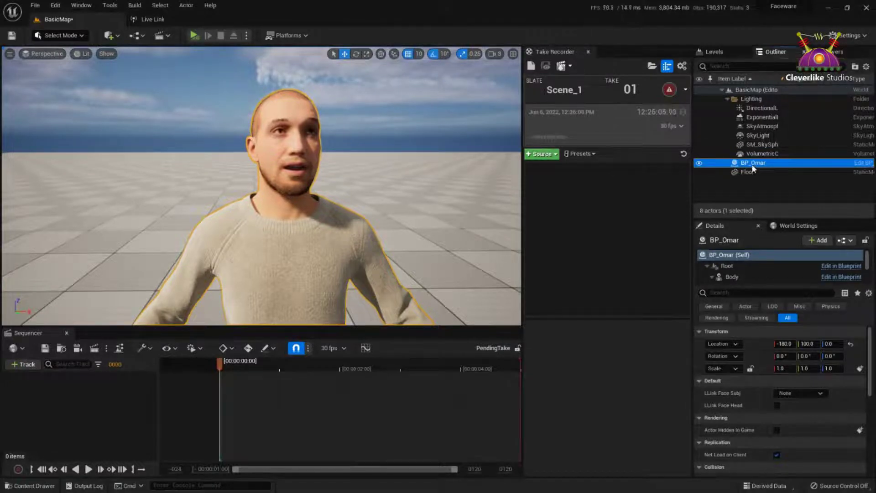
pyautogui.moveTo(755, 164); pyautogui.dragTo(612, 220)
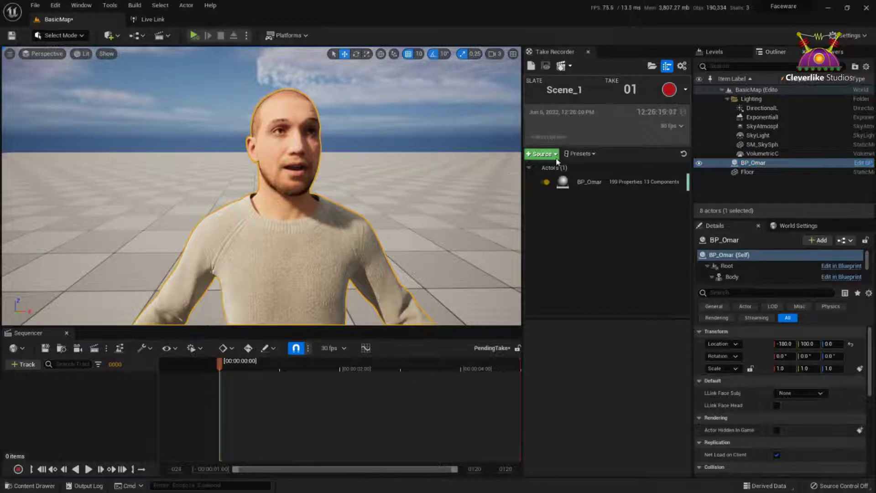
pyautogui.click(542, 154)
pyautogui.moveTo(552, 167)
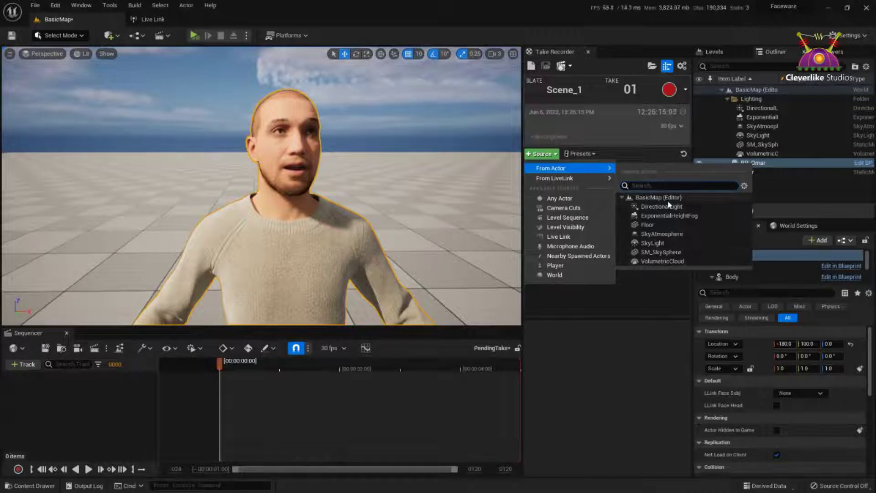
pyautogui.click(645, 284)
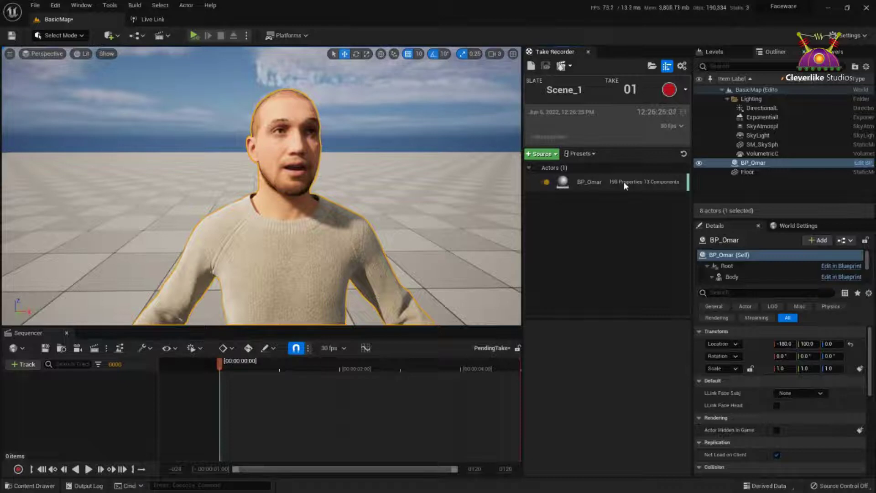
# Exclude all of BP_Omar's recorded properties from the take except the Face recorded properties
pyautogui.click(612, 186)
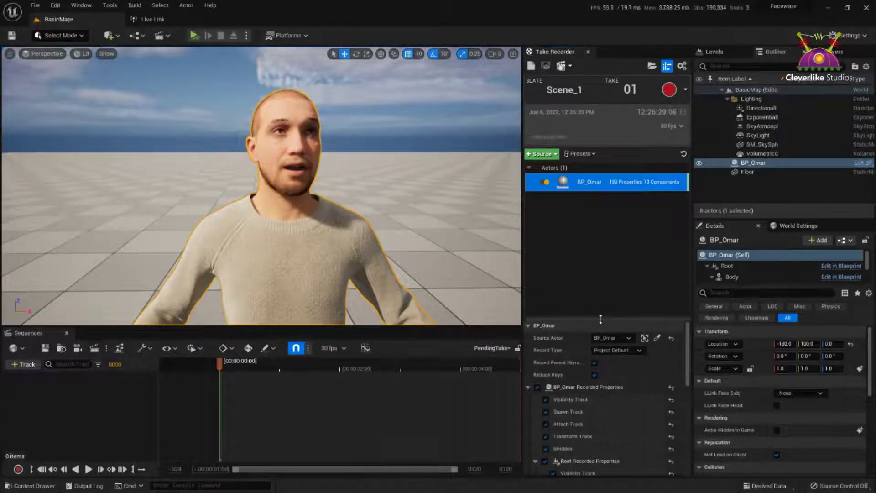
pyautogui.moveTo(598, 320); pyautogui.dragTo(613, 201)
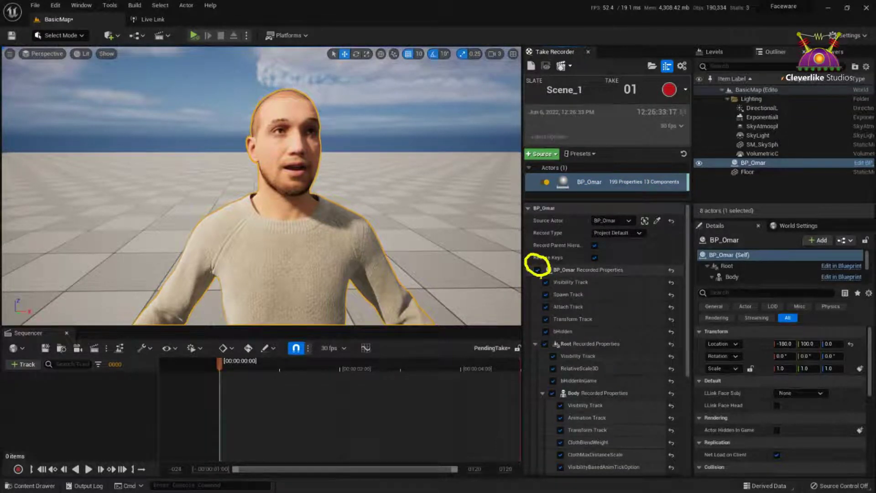
pyautogui.click(537, 270)
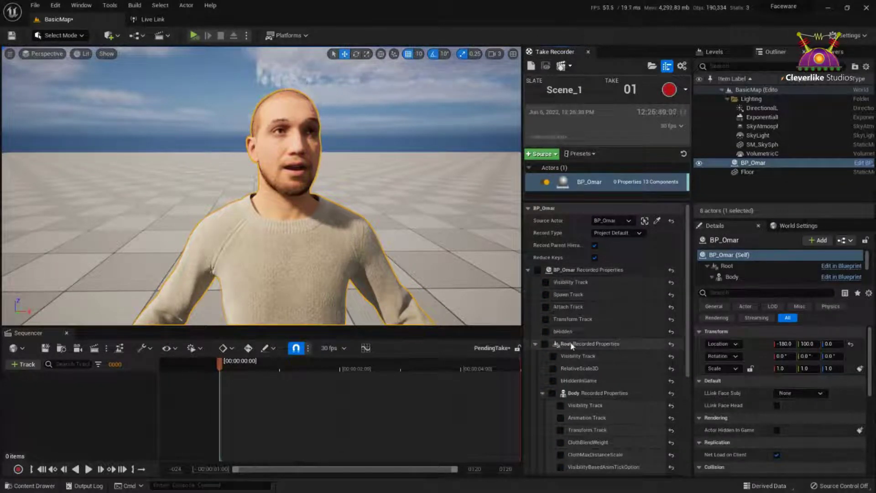
pyautogui.scroll(-2, 575, 389)
pyautogui.scroll(-4, 575, 389)
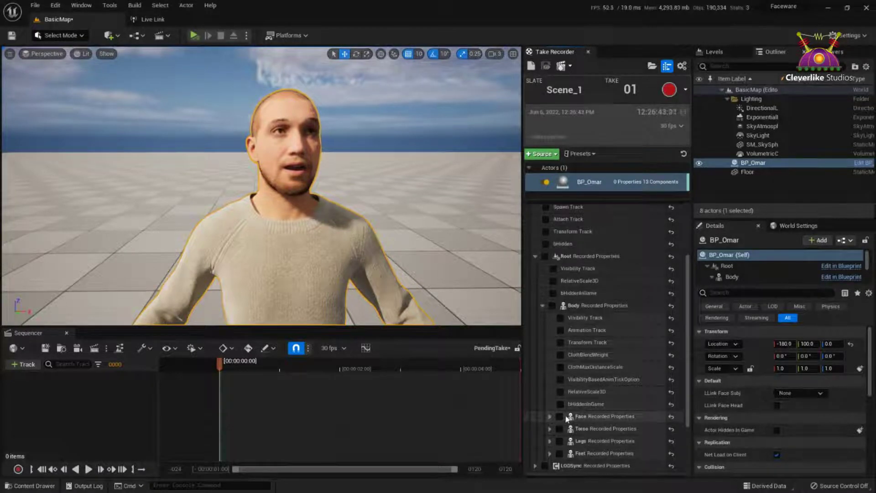
pyautogui.click(560, 416)
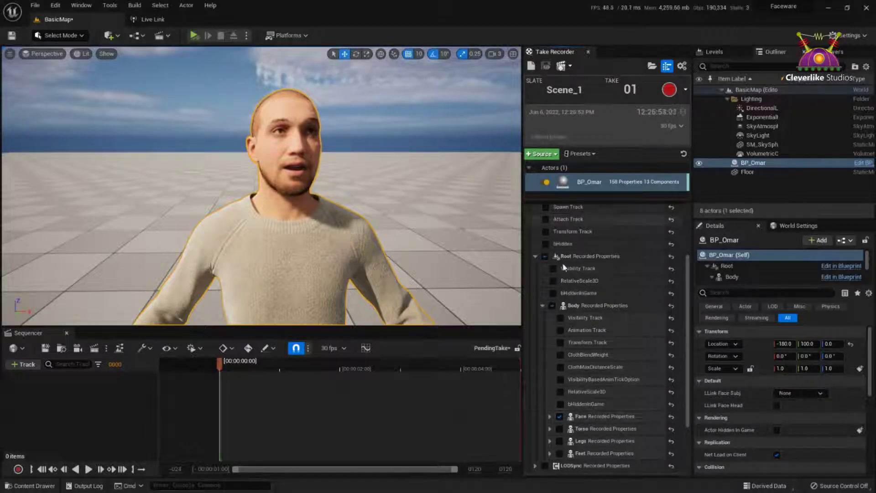
pyautogui.scroll(5, 601, 327)
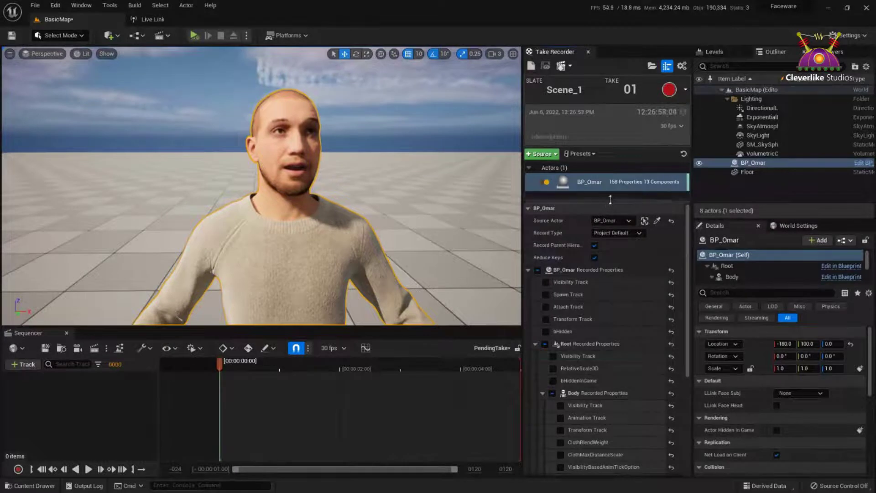
pyautogui.moveTo(621, 204); pyautogui.dragTo(622, 262)
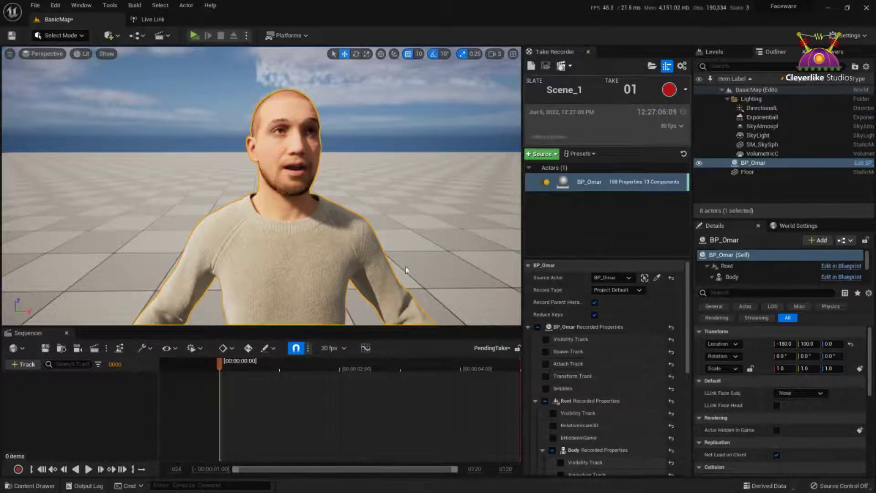
# Frame the MetaHuman's head and shoulders from the front, simulate the level, and start recording take 01 of Scene_1
pyautogui.scroll(-2, 411, 265)
pyautogui.scroll(3, 395, 270)
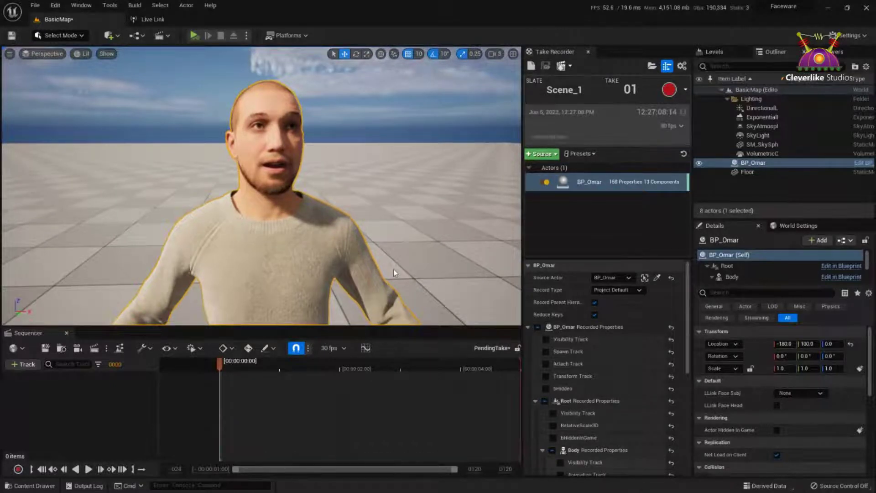
pyautogui.scroll(-1, 394, 270)
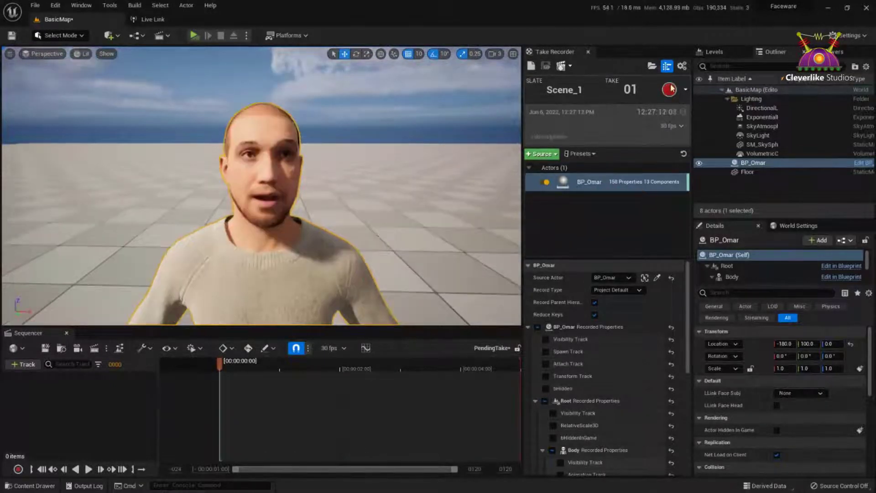
pyautogui.click(194, 35)
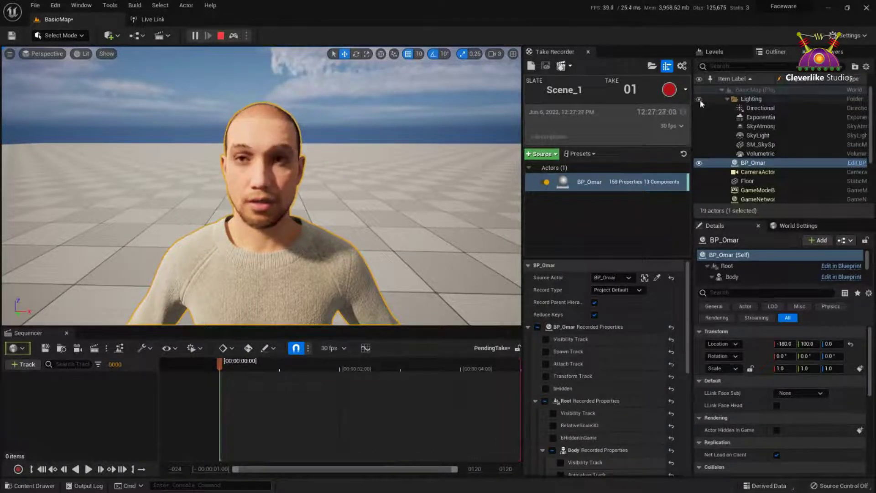
pyautogui.click(670, 90)
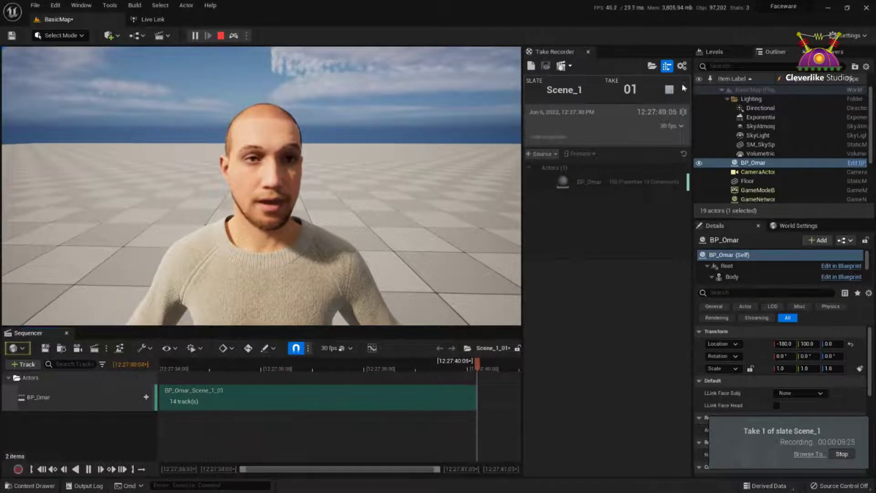
# Stop recording take 01 of Scene_1 and end the level simulation
pyautogui.click(670, 91)
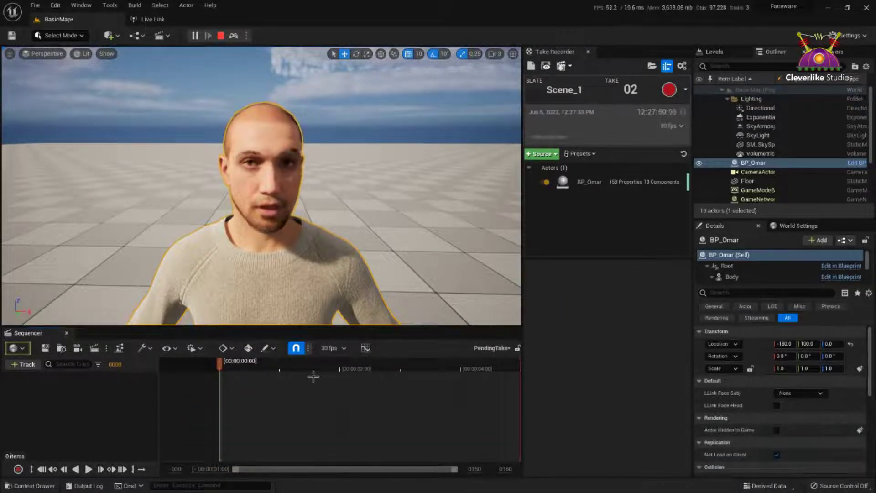
pyautogui.click(221, 36)
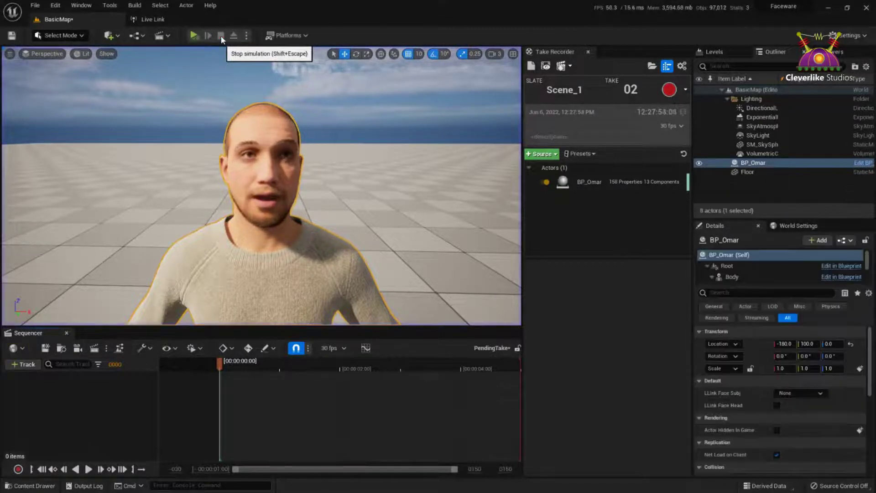
# Locate the recorded take under Cinematics/Takes/2022-06-06/Scene_1_01_Subscenes/Animation and open the BP_Omar_Scene_1_01 animation sequence
pyautogui.click(21, 485)
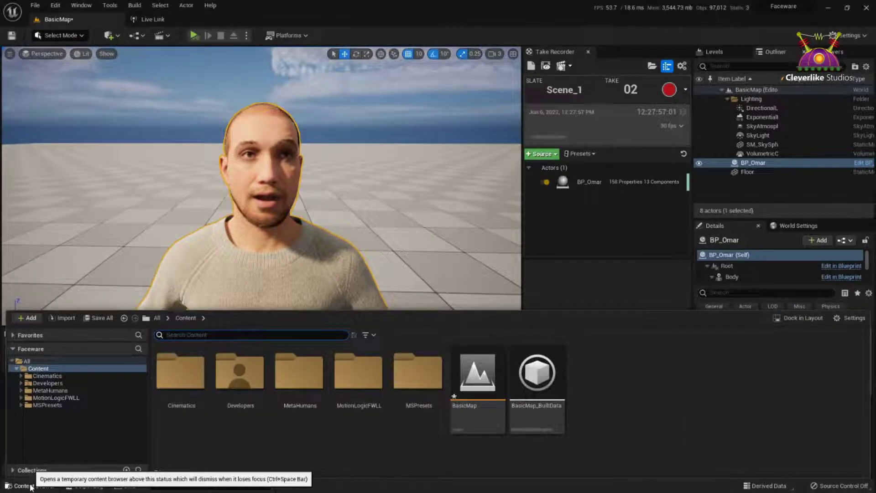
pyautogui.doubleClick(180, 372)
pyautogui.doubleClick(180, 371)
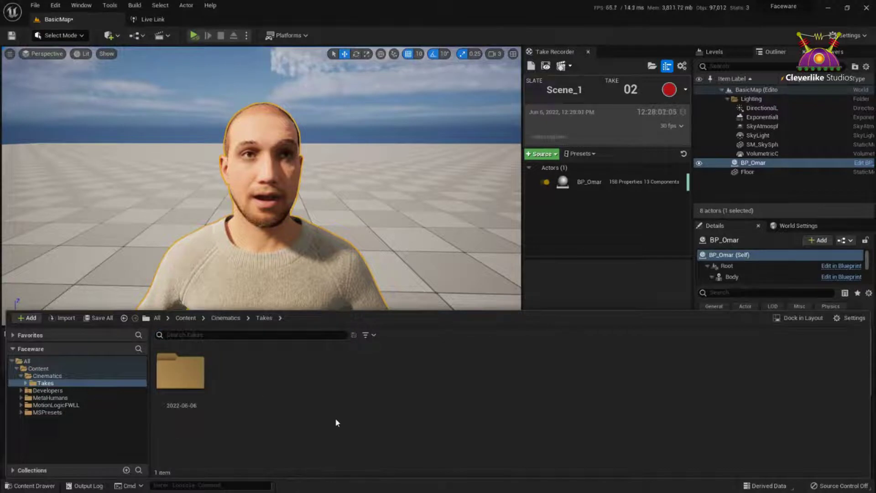
pyautogui.click(195, 371)
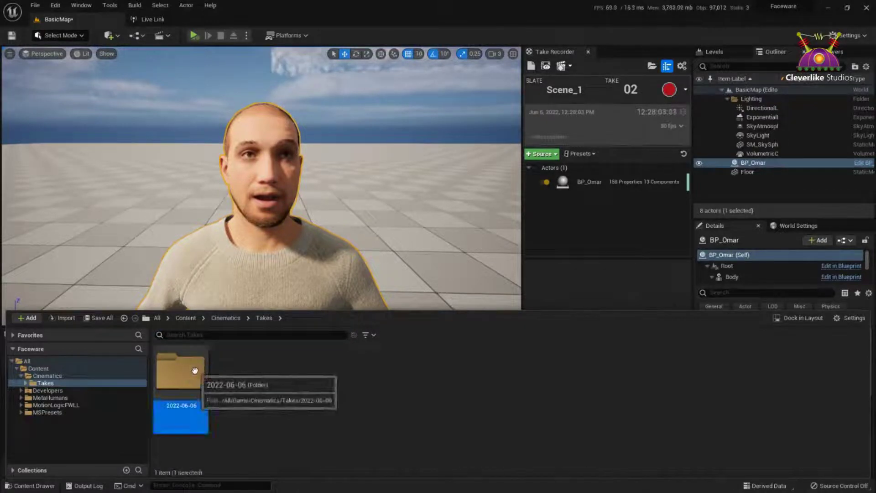
pyautogui.doubleClick(195, 370)
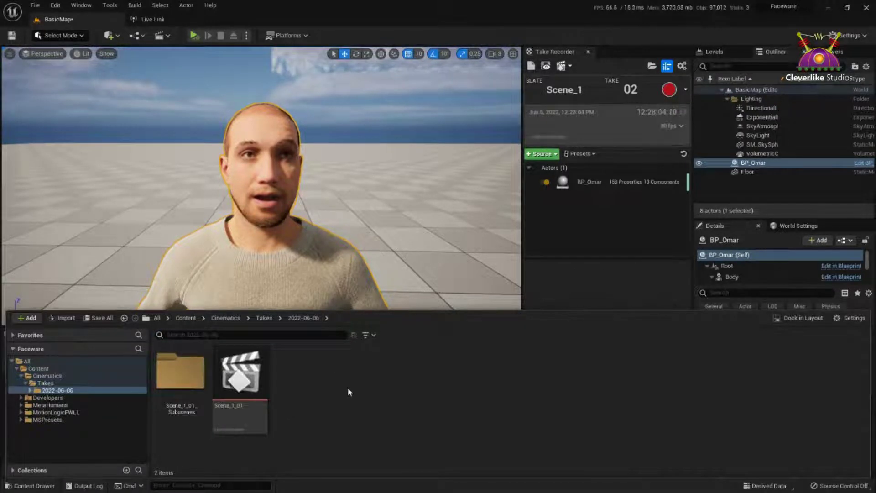
pyautogui.click(241, 387)
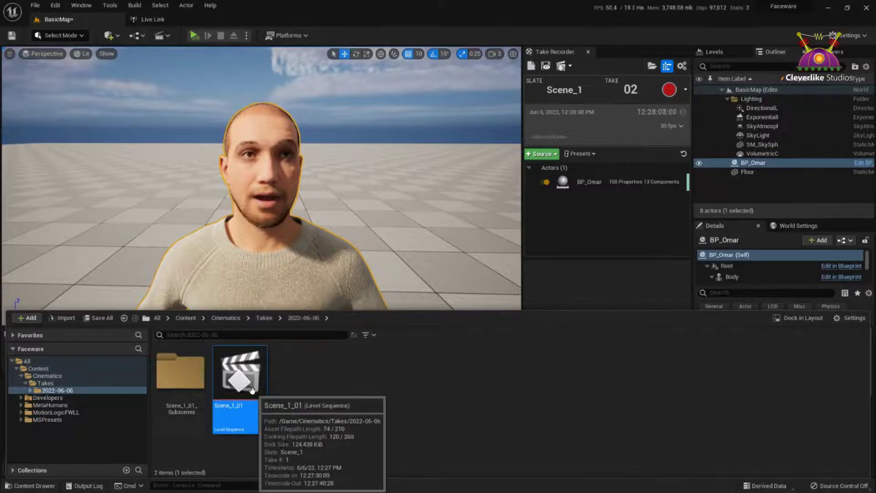
pyautogui.click(193, 380)
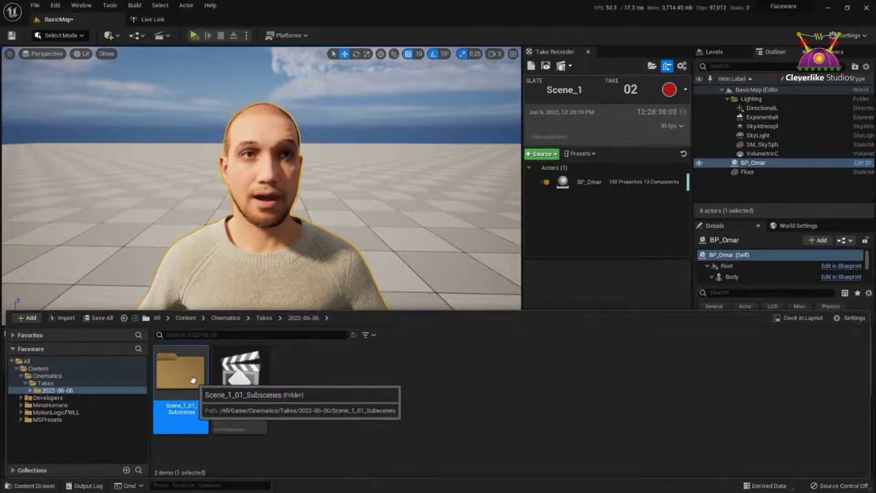
pyautogui.doubleClick(193, 381)
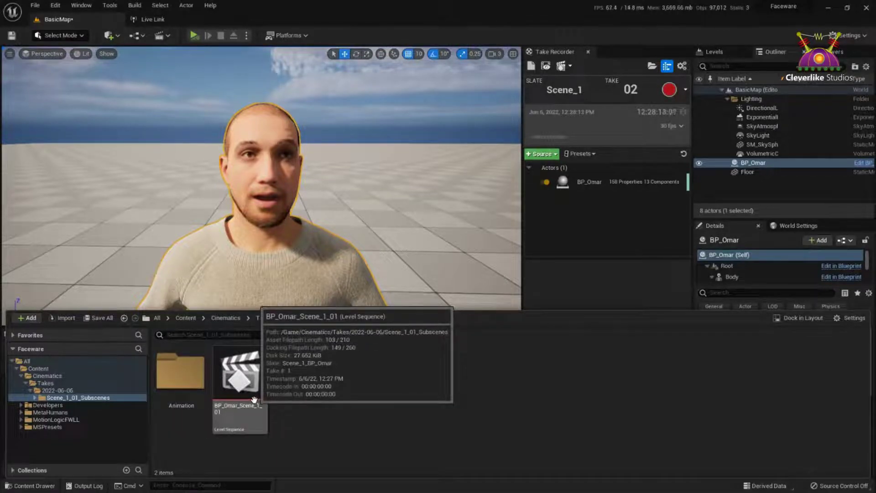
pyautogui.click(195, 392)
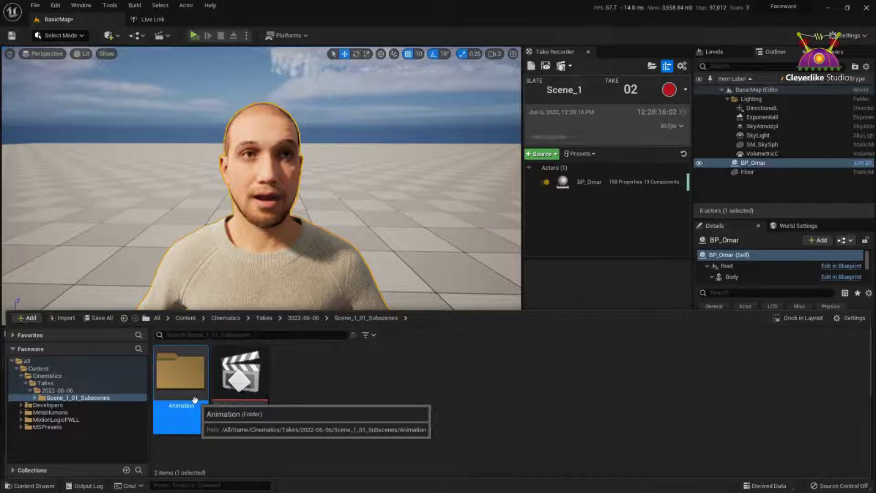
pyautogui.doubleClick(194, 400)
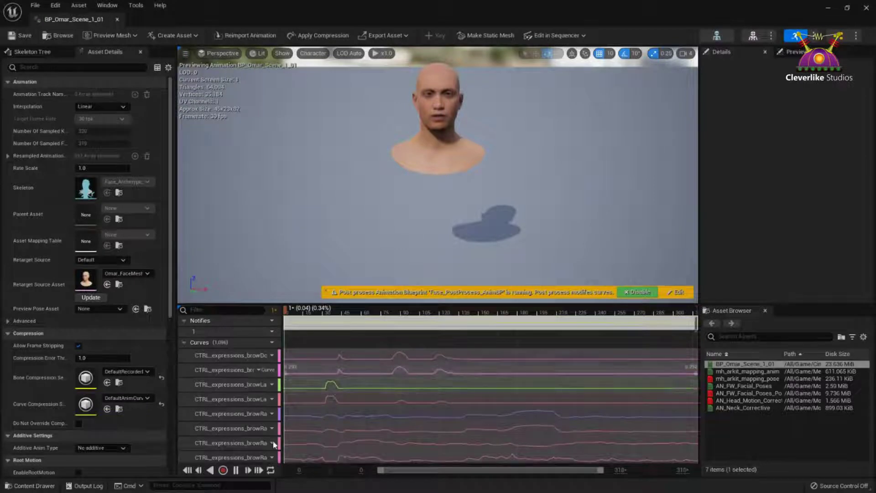
# Pause the animation preview and examine the recorded curves
pyautogui.click(236, 470)
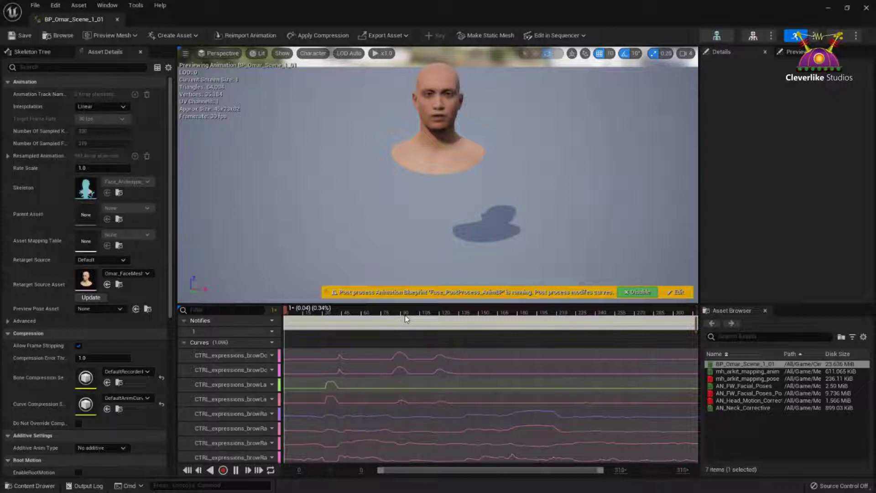
pyautogui.click(236, 470)
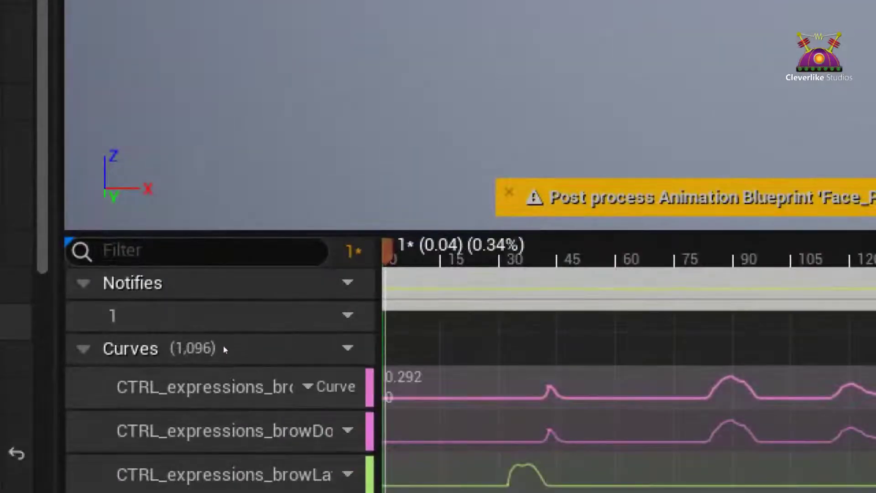
pyautogui.moveTo(167, 363); pyautogui.dragTo(214, 360)
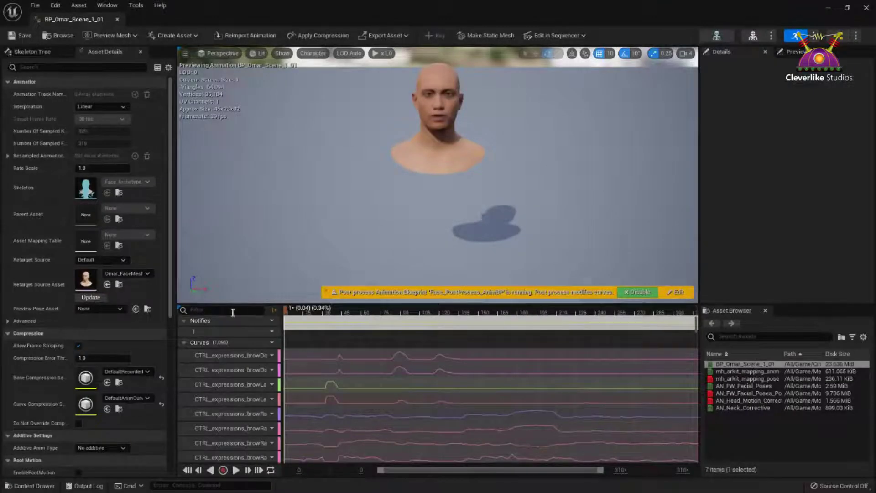
pyautogui.moveTo(285, 173); pyautogui.dragTo(320, 240)
pyautogui.moveTo(363, 183); pyautogui.dragTo(396, 235)
pyautogui.moveTo(415, 179); pyautogui.dragTo(395, 246)
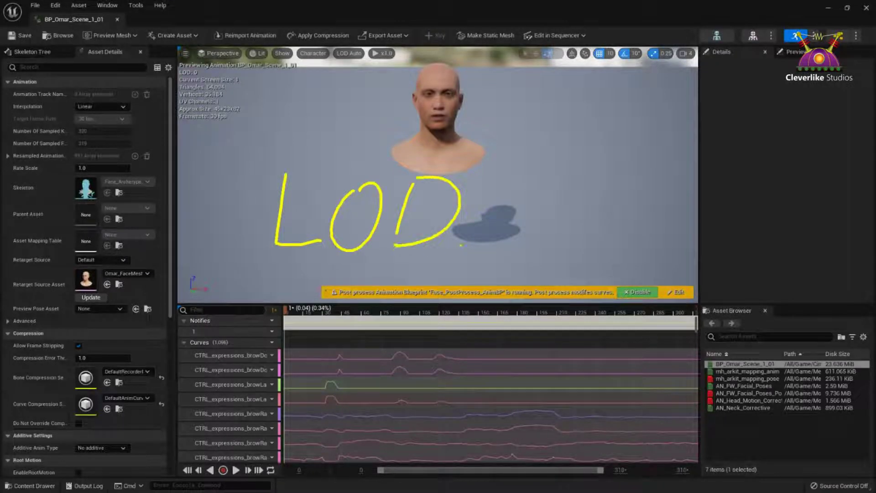
pyautogui.moveTo(553, 173)
pyautogui.mouseDown()
pyautogui.moveTo(571, 249)
pyautogui.moveTo(641, 168)
pyautogui.moveTo(648, 233)
pyautogui.moveTo(700, 192)
pyautogui.moveTo(715, 230)
pyautogui.mouseUp()
pyautogui.hotkey('ctrl', 'z')
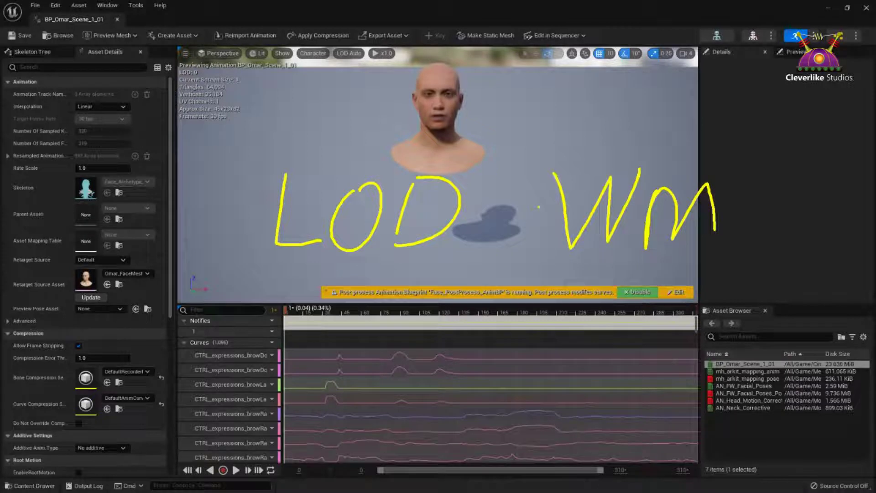
pyautogui.press('Escape')
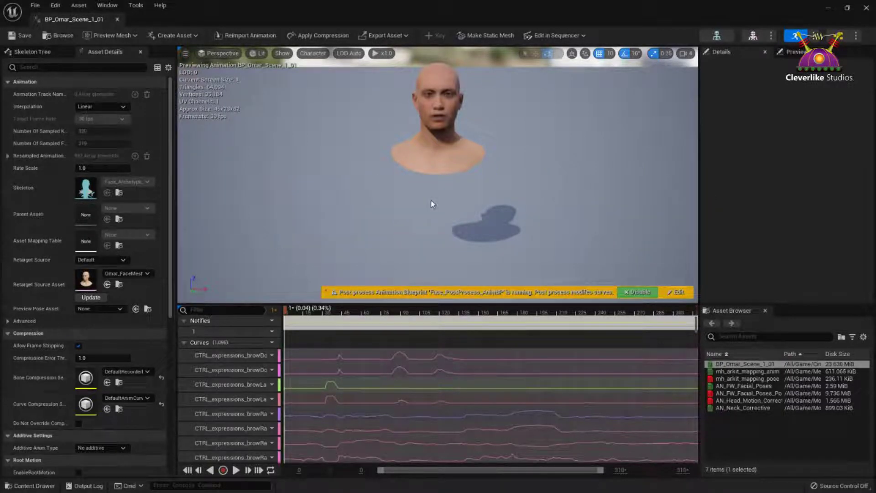
pyautogui.click(244, 309)
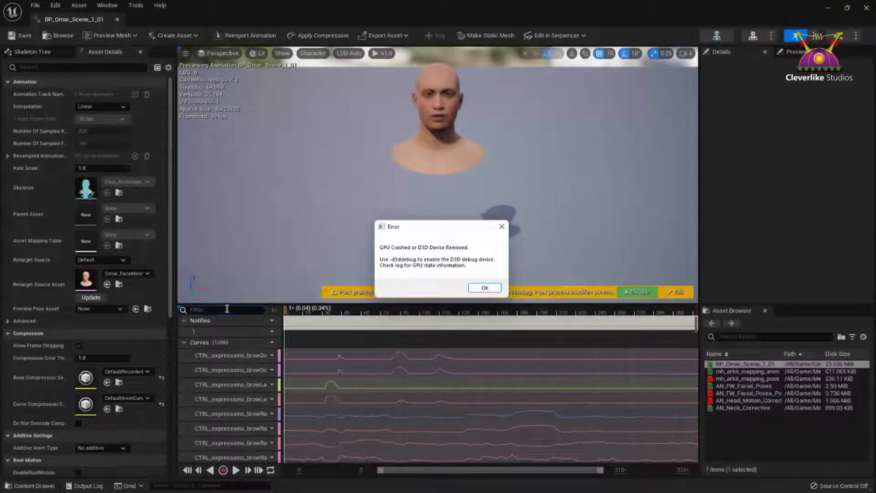
# Send the crash report, restart the editor, and restore the auto-saved /Game/BasicMap package
pyautogui.click(485, 288)
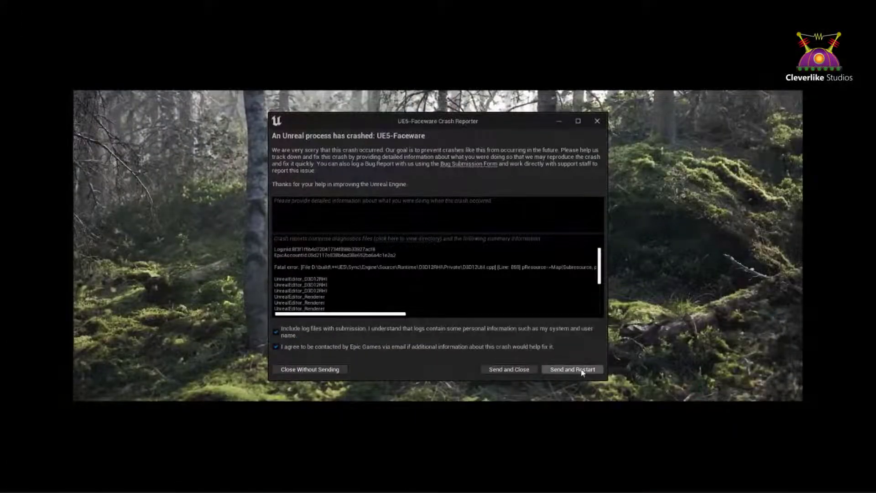
pyautogui.click(581, 368)
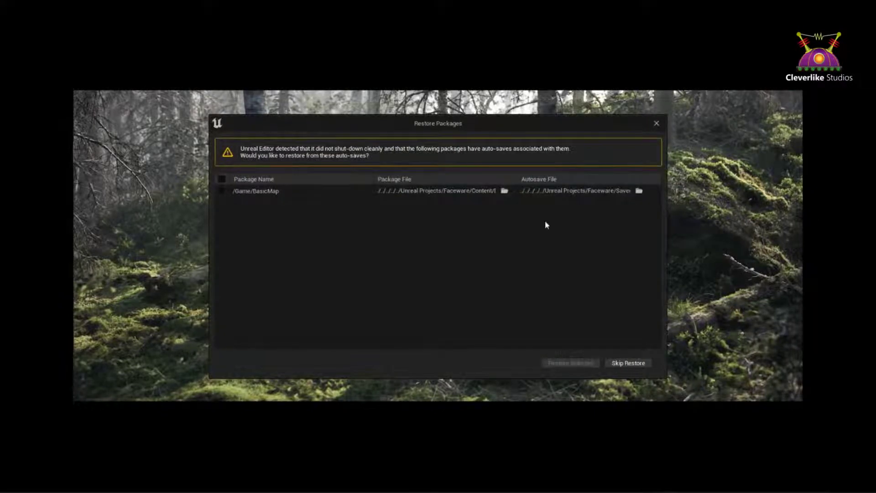
pyautogui.click(221, 192)
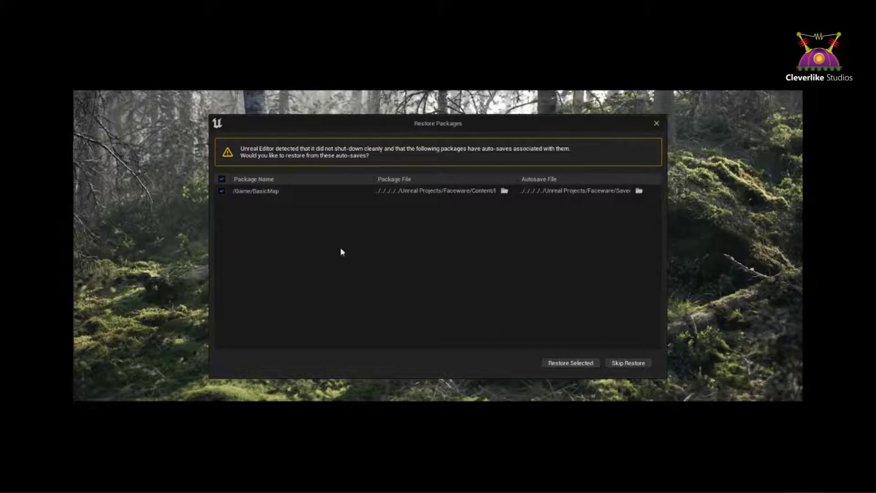
pyautogui.click(579, 362)
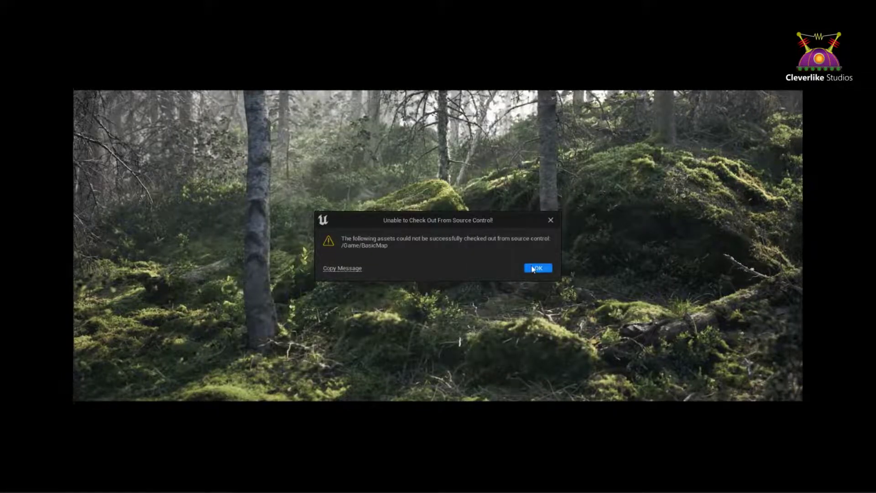
pyautogui.click(533, 268)
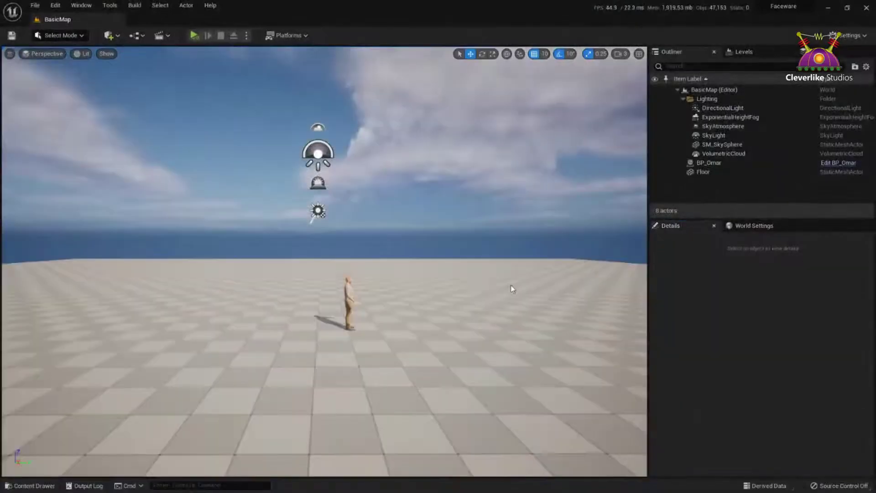
# Frame BP_Omar in the level and reopen the recorded BP_Omar_Scene_1_01 animation from the take's Animation folder
pyautogui.click(349, 296)
pyautogui.press('f')
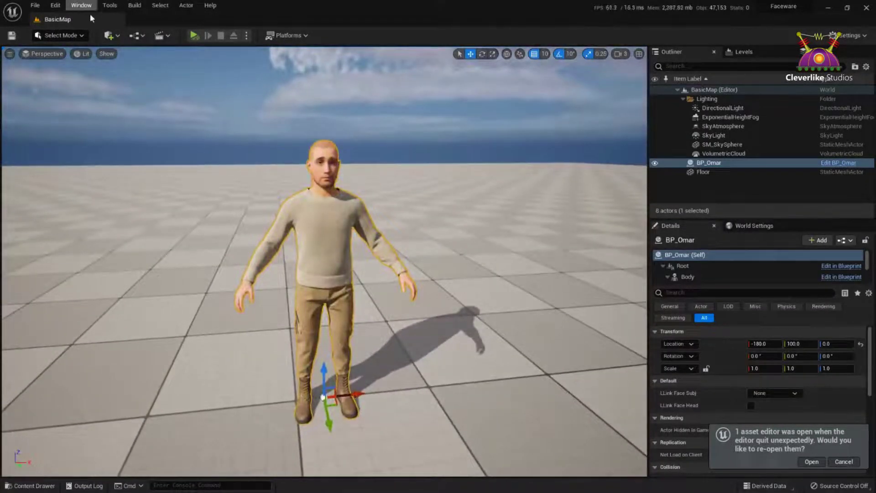
pyautogui.click(34, 490)
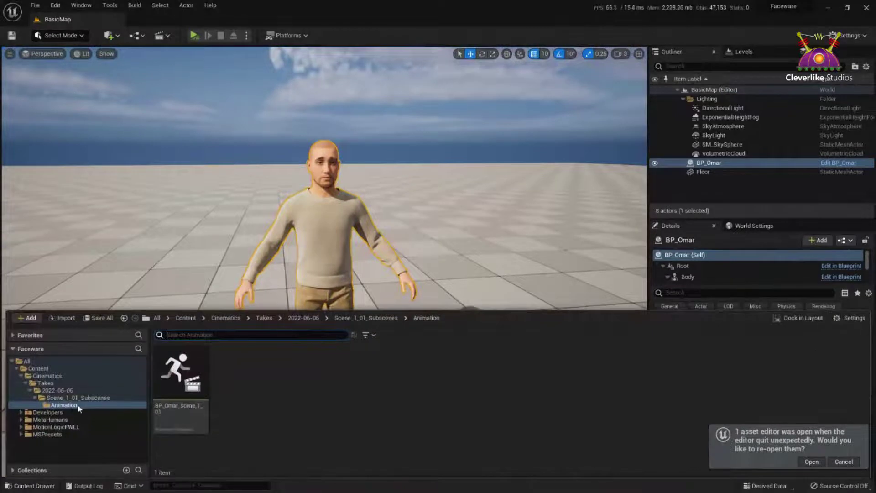
pyautogui.click(201, 393)
pyautogui.moveTo(201, 393)
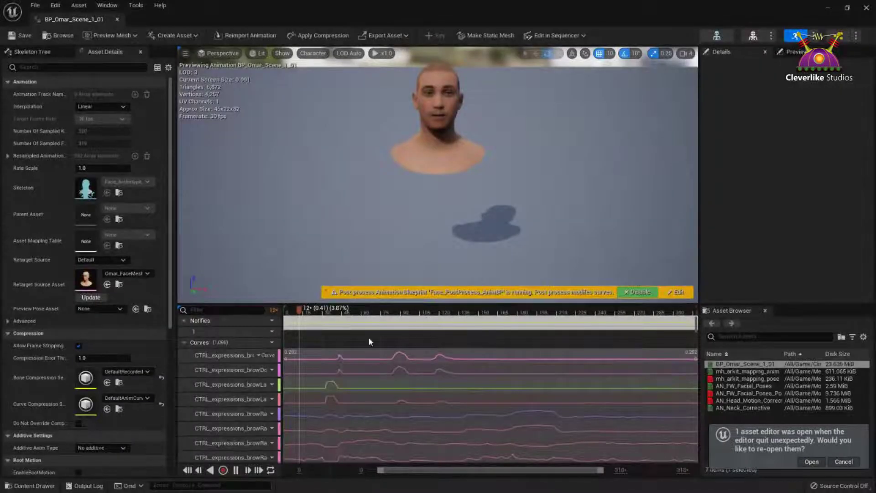
# Filter the animation's curves by "lod" and remove all of the matching curves
pyautogui.click(223, 309)
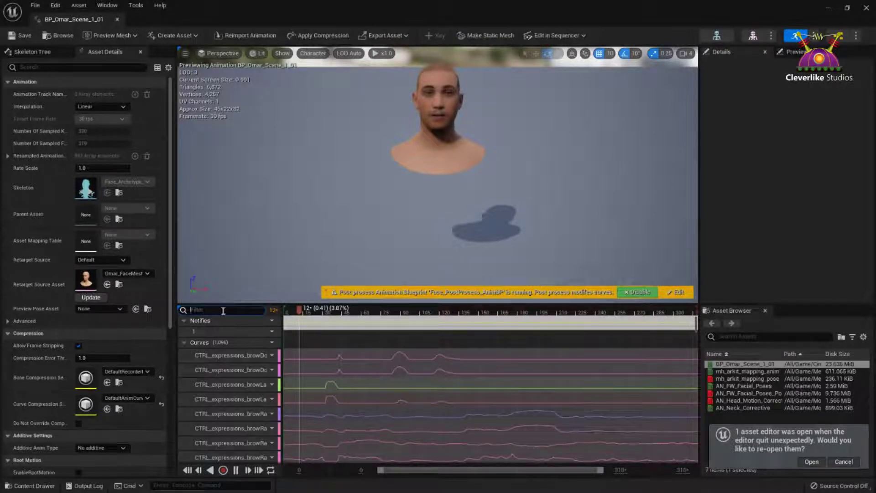
pyautogui.write('lod')
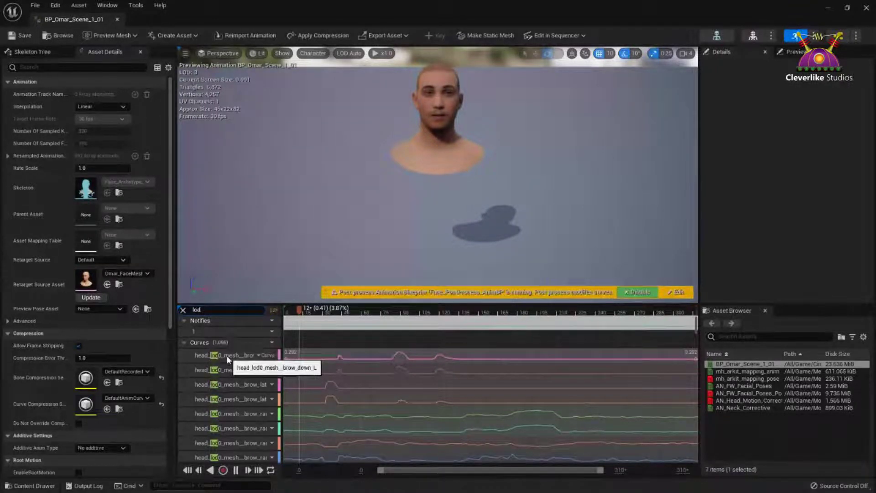
pyautogui.hotkey('ctrl', 'a')
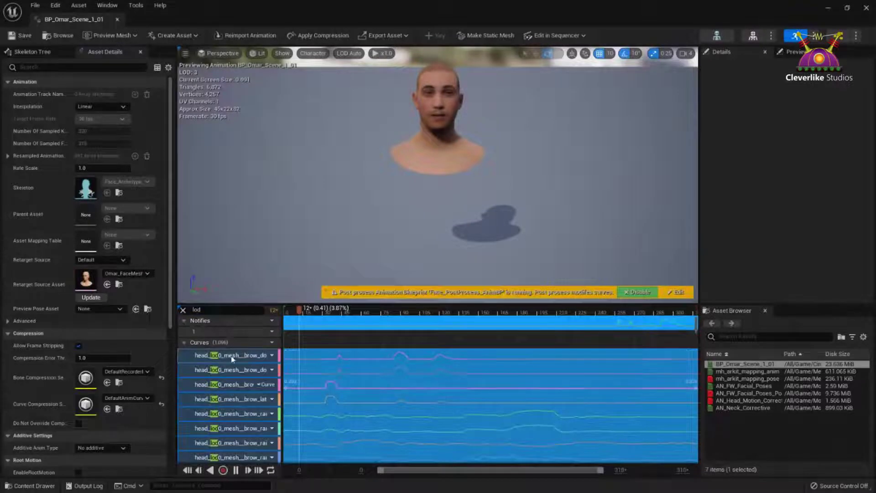
pyautogui.rightClick(232, 358)
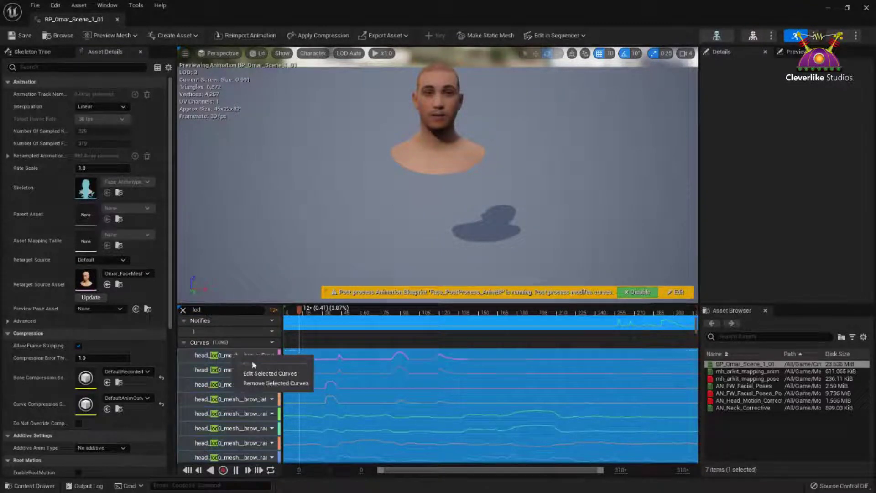
pyautogui.click(263, 384)
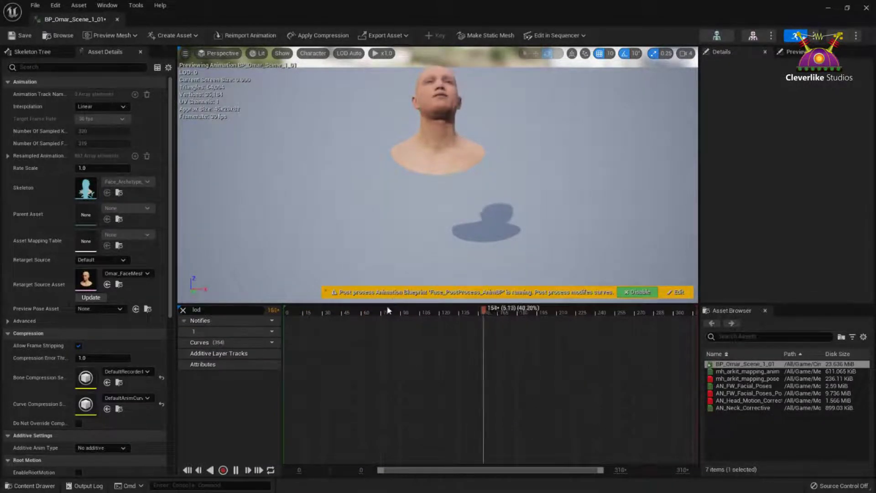
# Pause the preview, filter the animation's curves by "wm", and remove all of the matching curves
pyautogui.click(207, 310)
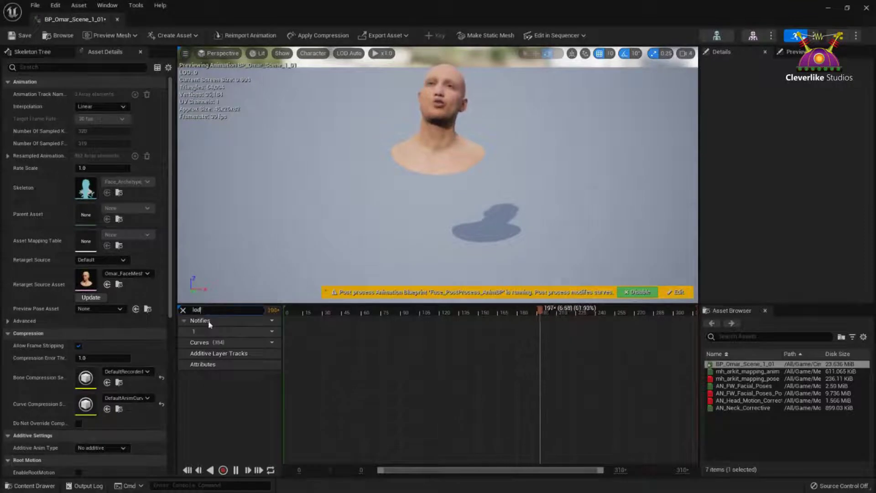
pyautogui.click(235, 470)
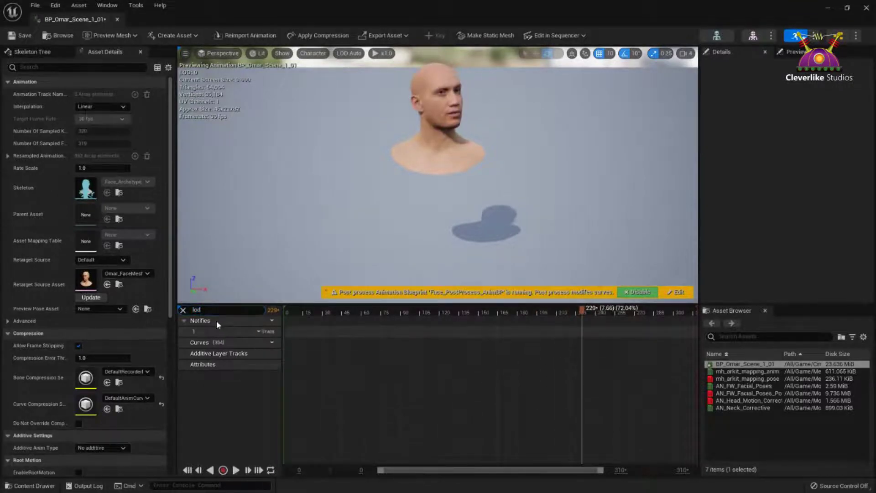
pyautogui.click(183, 310)
pyautogui.write('wm')
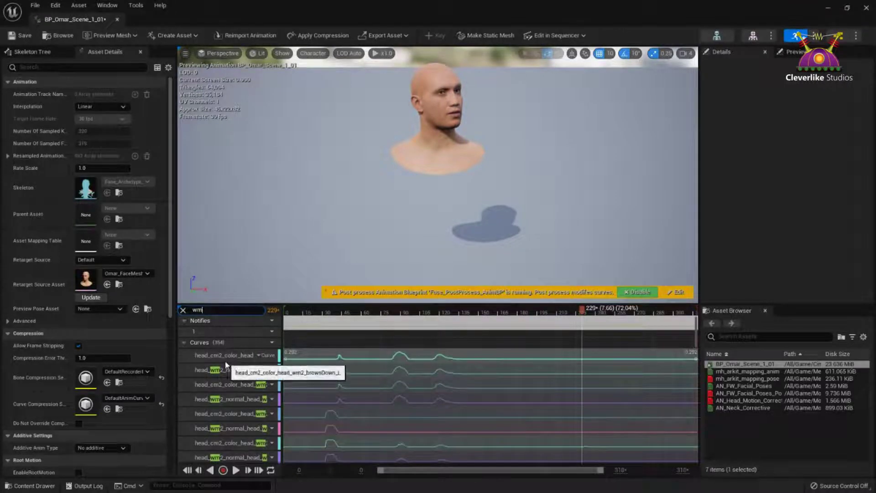
pyautogui.click(225, 363)
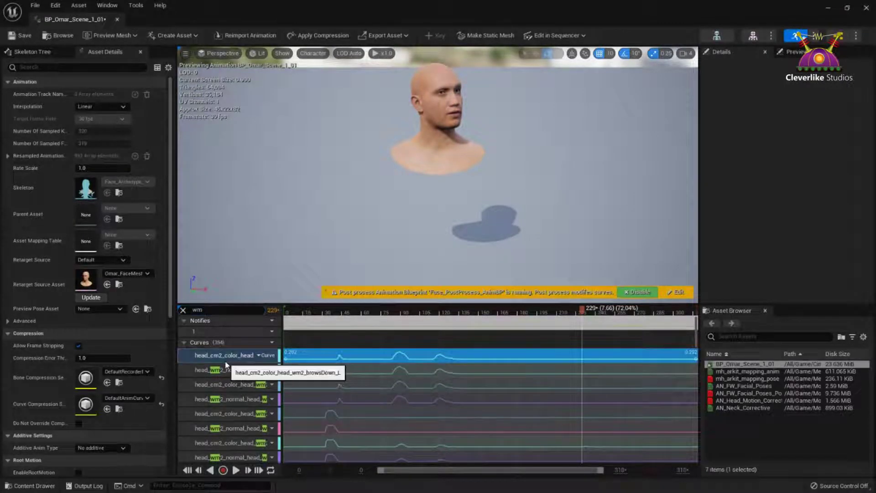
pyautogui.hotkey('ctrl', 'a')
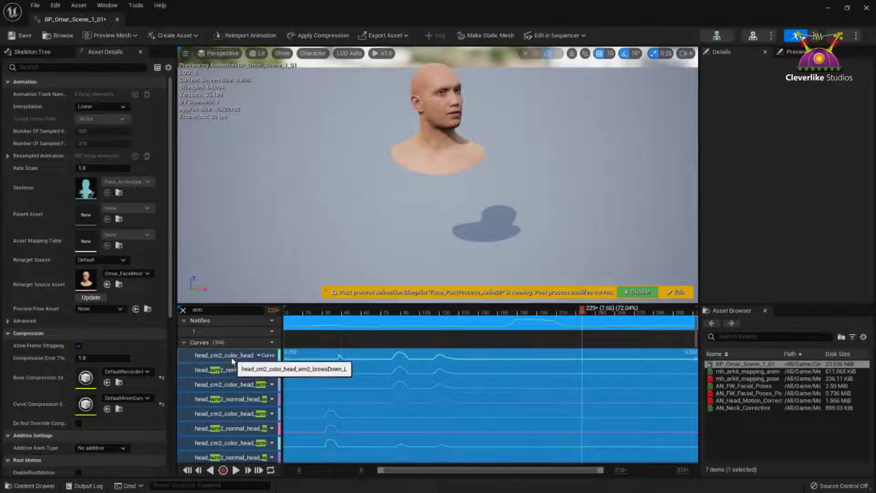
pyautogui.rightClick(232, 363)
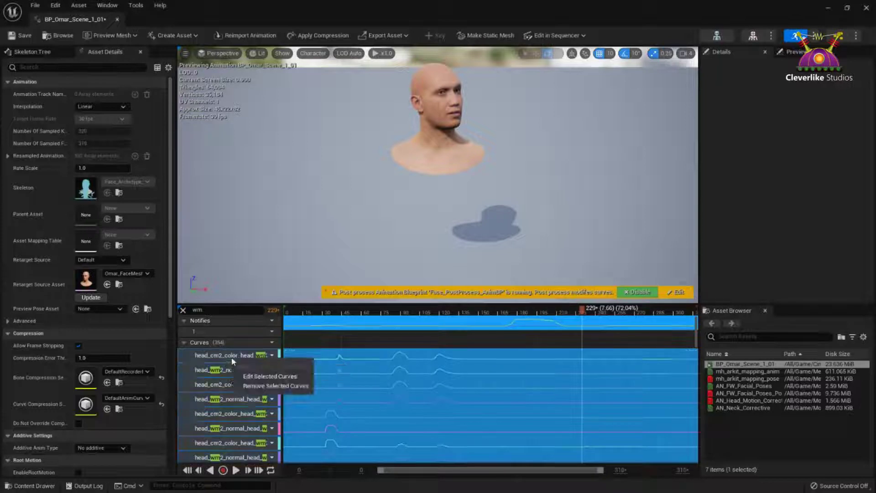
pyautogui.click(265, 386)
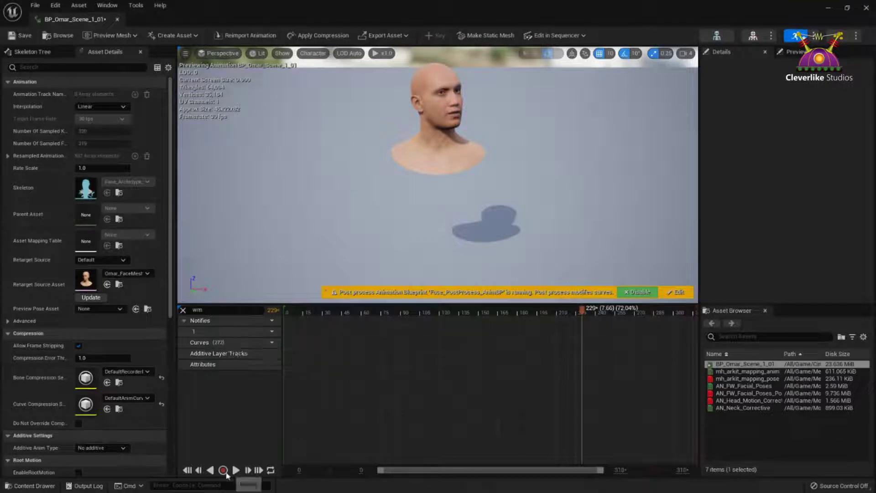
# Play the cleaned facial animation from its first frame to review the face up close, and close the animation editor
pyautogui.click(187, 470)
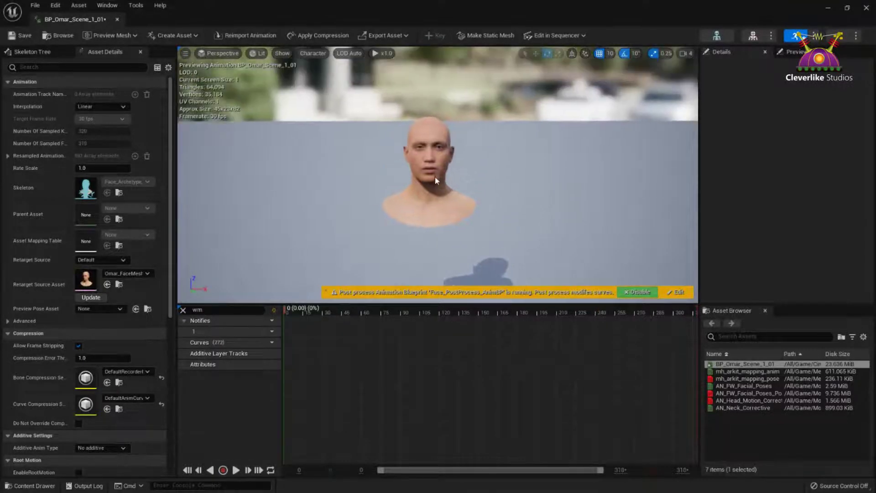
pyautogui.scroll(3, 435, 177)
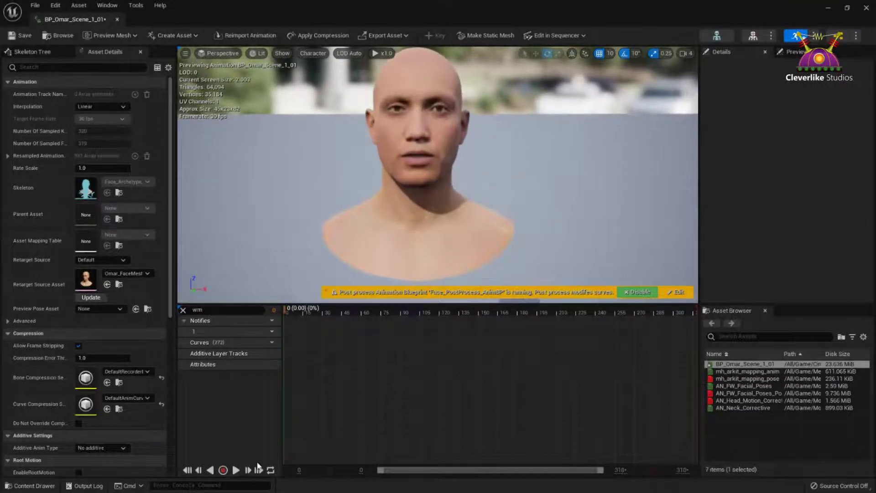
pyautogui.click(236, 470)
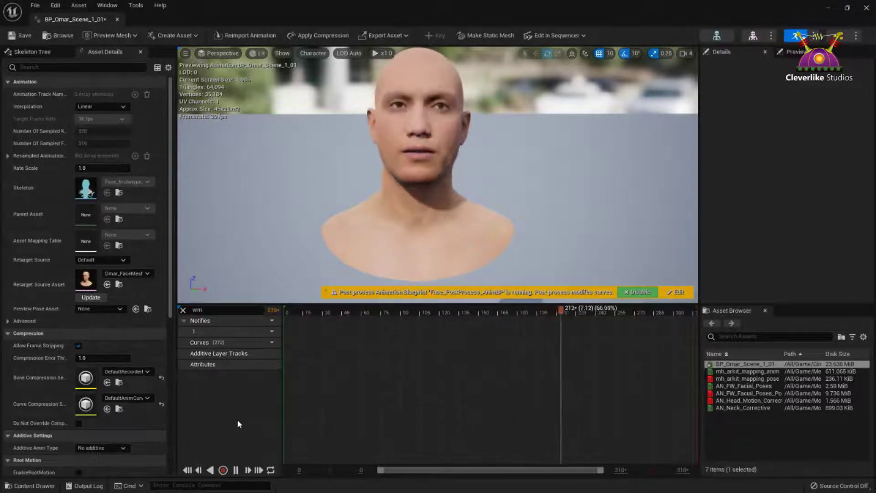
pyautogui.click(236, 471)
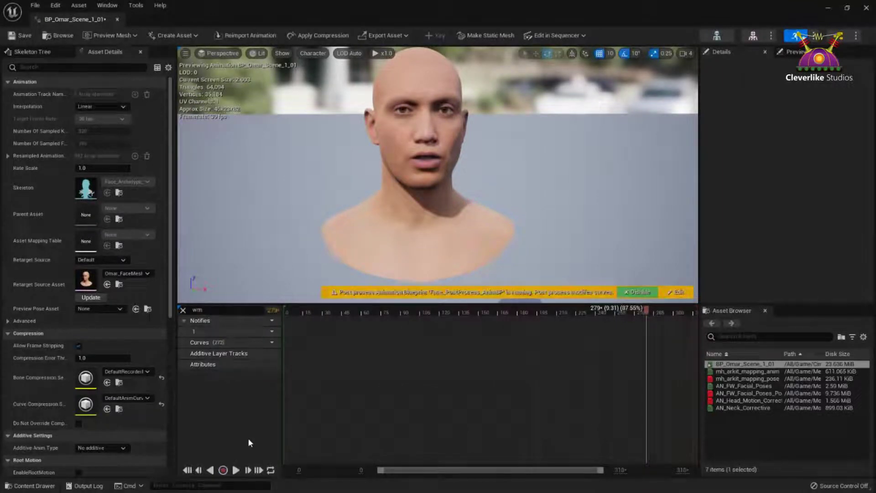
pyautogui.click(118, 19)
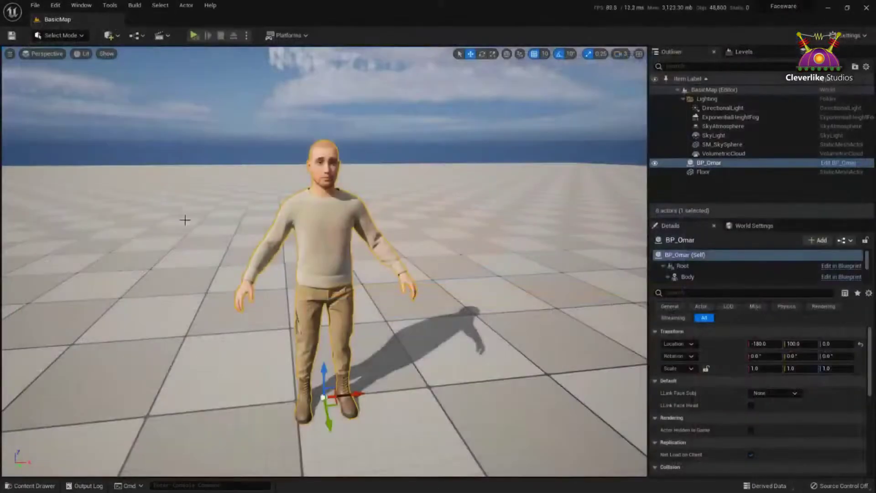
# Create a Level Sequence with the default name in the Content folder and open it in Sequencer
pyautogui.moveTo(185, 220); pyautogui.dragTo(411, 252, button='right')
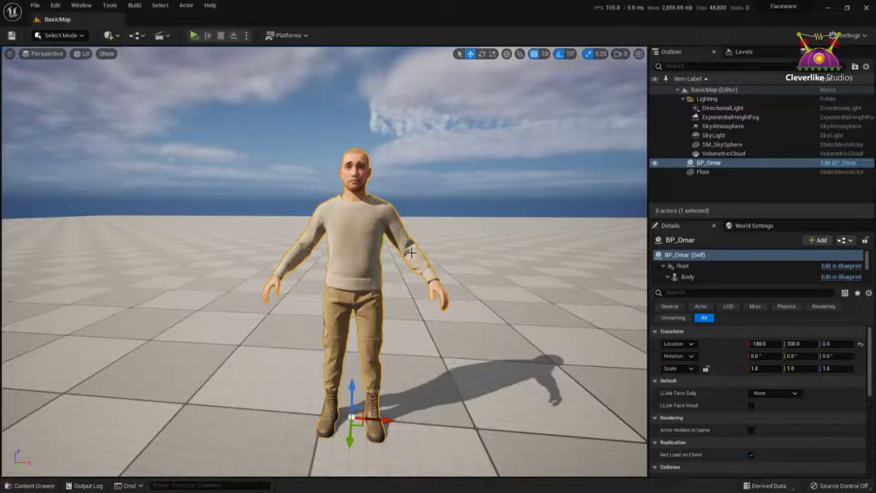
pyautogui.moveTo(376, 241)
pyautogui.mouseDown(button='right')
pyautogui.moveTo(377, 256)
pyautogui.moveTo(388, 245)
pyautogui.moveTo(365, 247)
pyautogui.mouseUp(button='right')
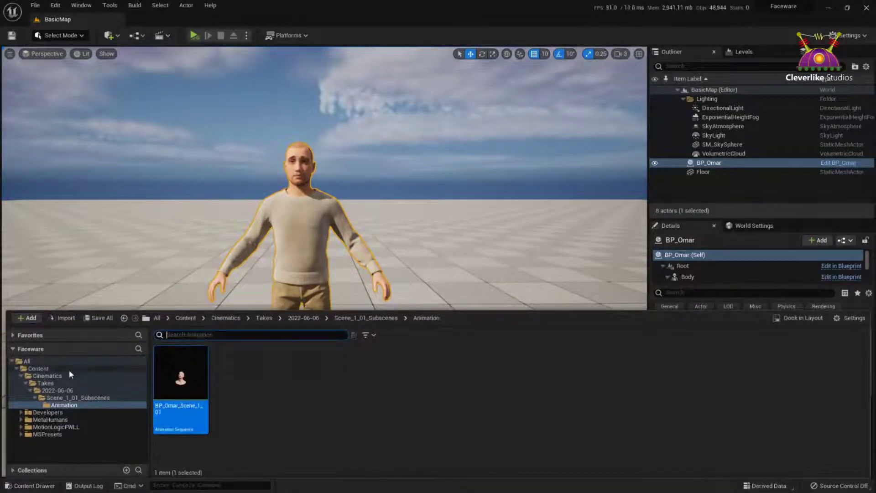
pyautogui.click(65, 368)
pyautogui.rightClick(603, 376)
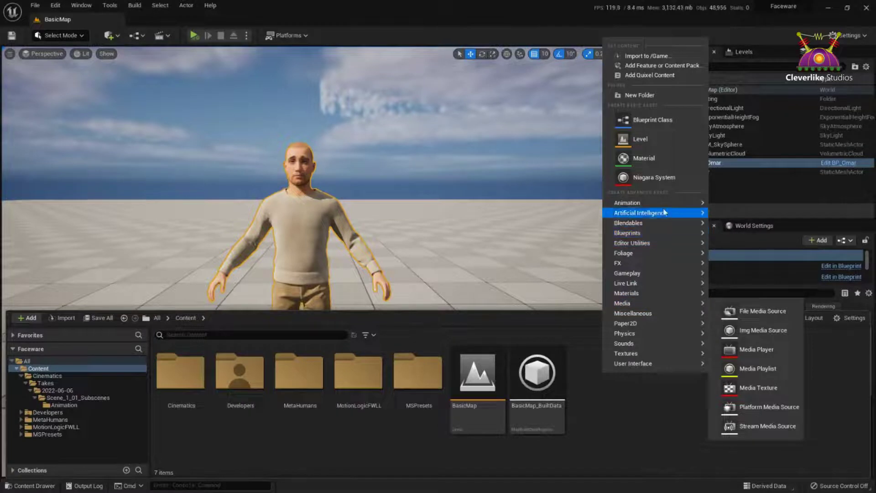
pyautogui.moveTo(664, 202)
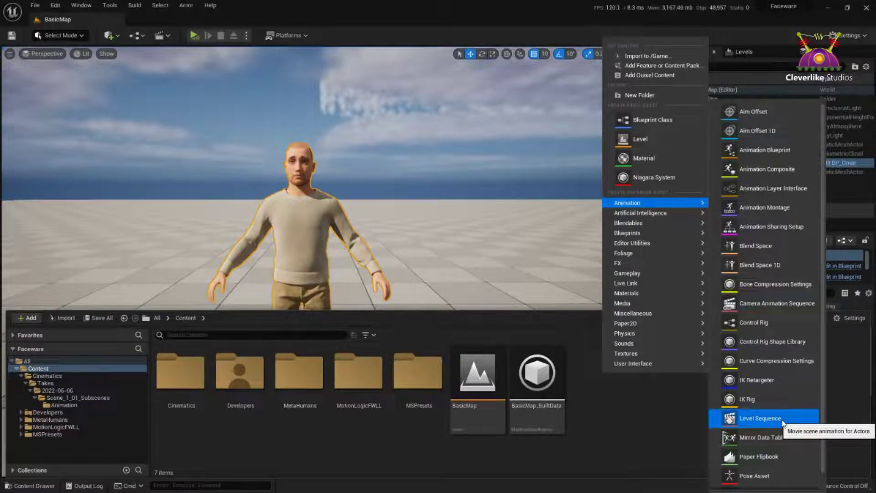
pyautogui.click(760, 418)
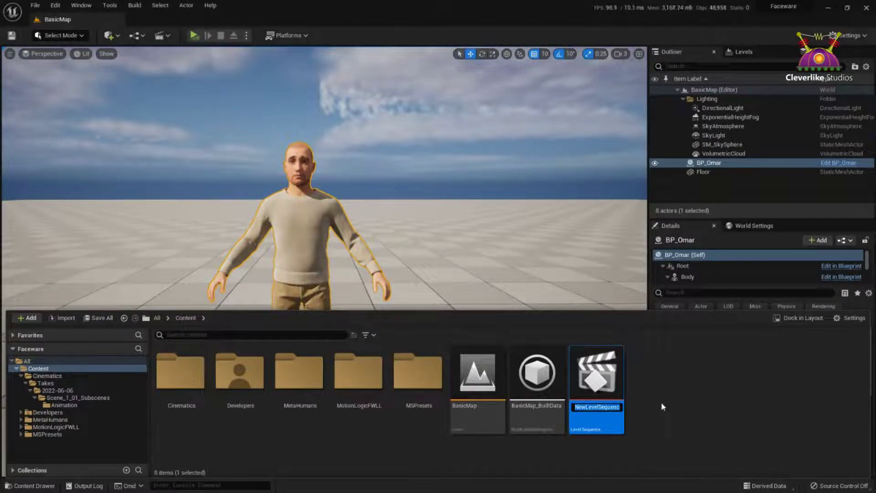
pyautogui.press('Return')
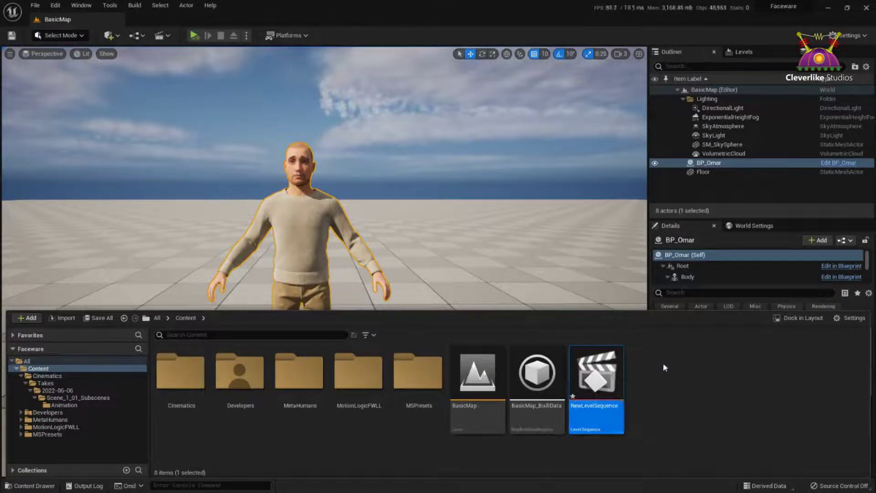
pyautogui.doubleClick(608, 368)
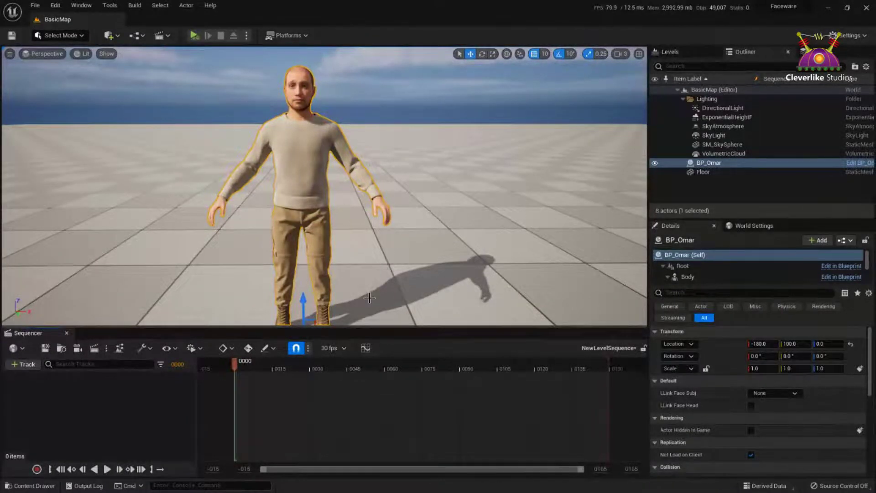
# Add the BP_Omar actor from the level to the new sequence
pyautogui.moveTo(369, 298); pyautogui.dragTo(358, 300, button='right')
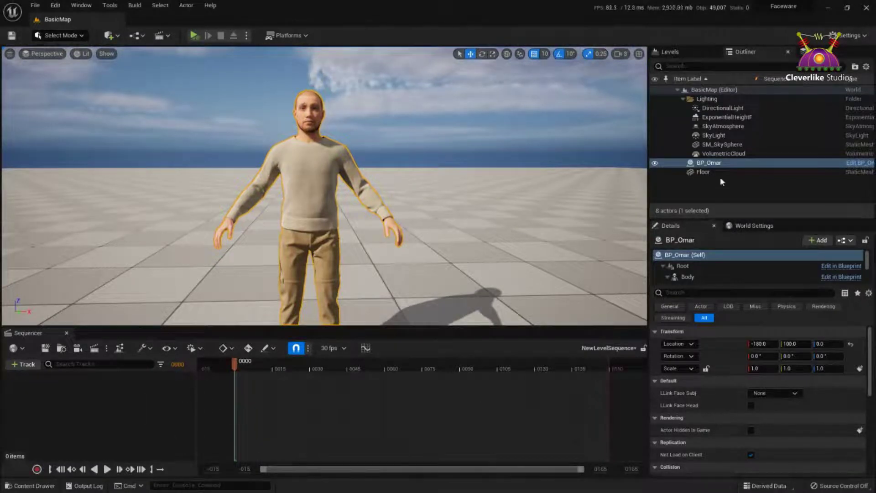
pyautogui.click(719, 164)
pyautogui.moveTo(719, 166); pyautogui.dragTo(111, 418)
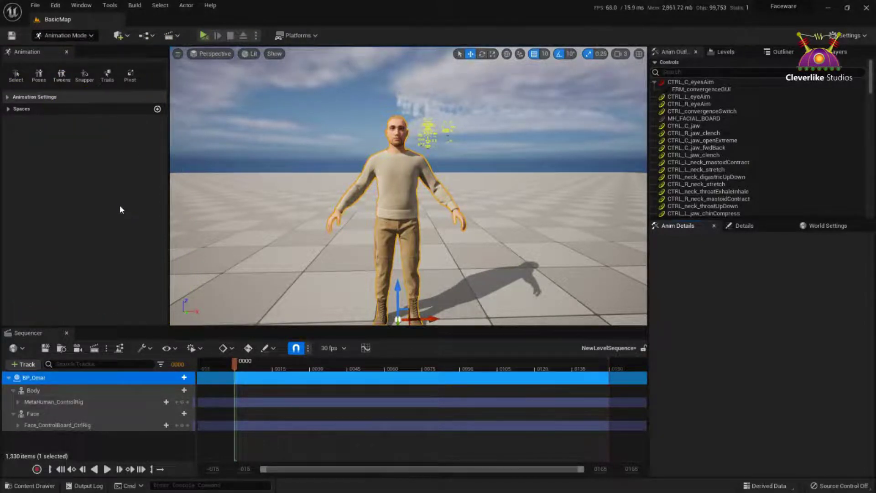
# Examine BP_Omar's facial control board, its control tracks in the sequence, and the body control rig
pyautogui.moveTo(403, 125); pyautogui.dragTo(434, 151, button='right')
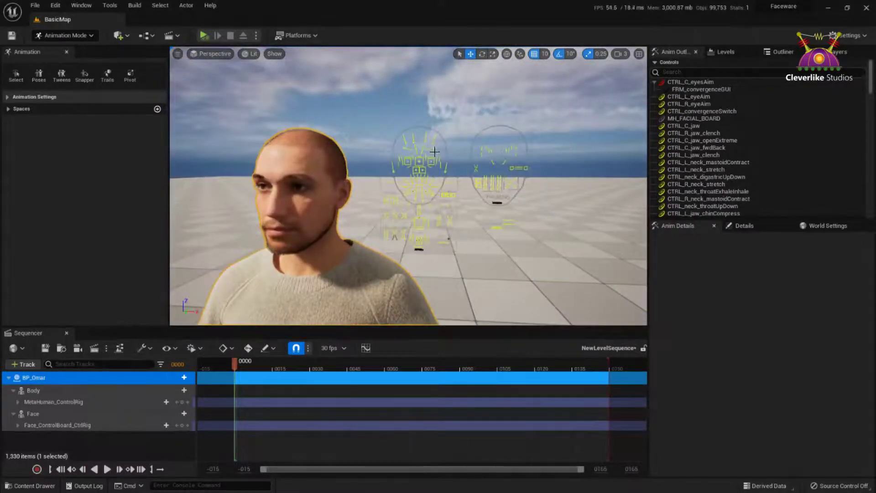
pyautogui.click(431, 161)
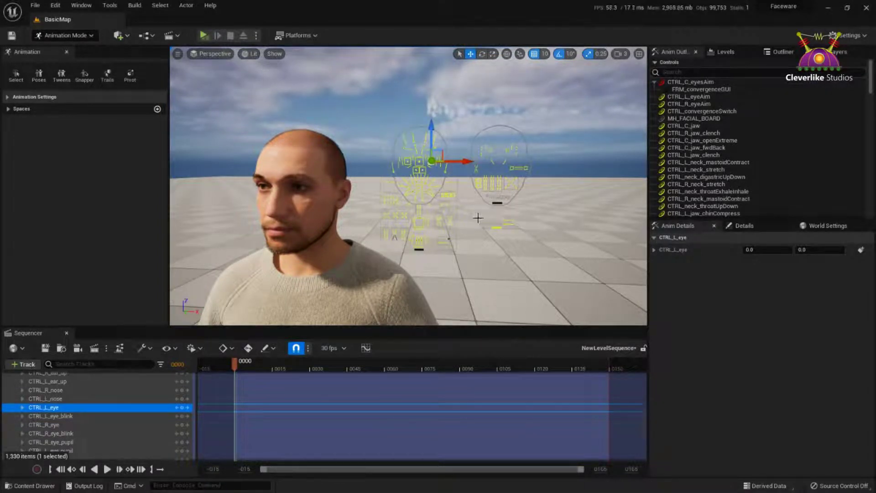
pyautogui.scroll(-10, 121, 401)
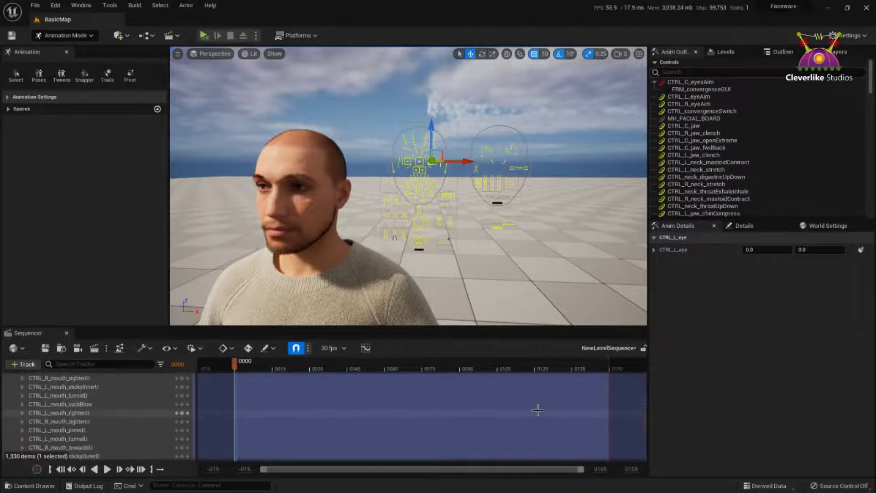
pyautogui.scroll(15, 538, 409)
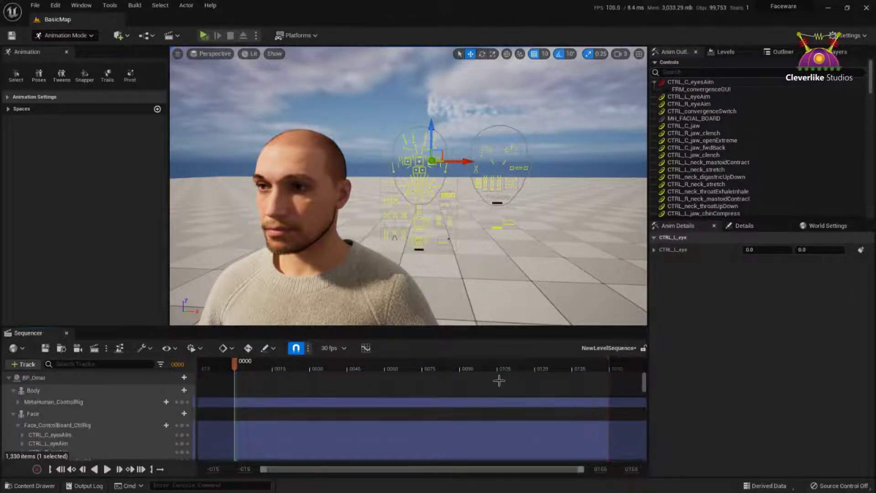
pyautogui.click(19, 425)
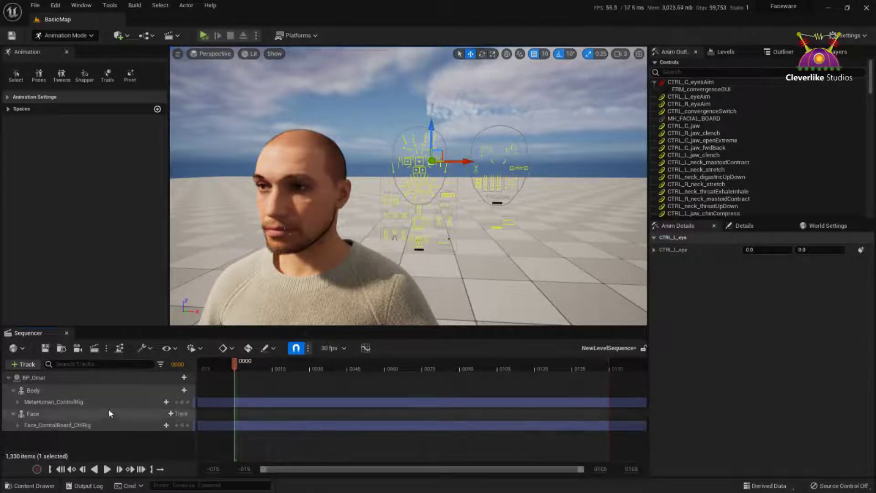
pyautogui.click(85, 402)
pyautogui.press('f')
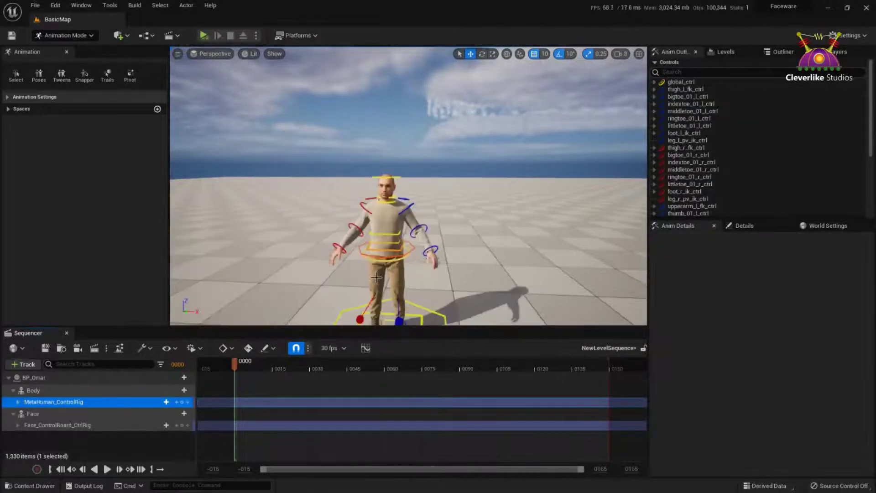
pyautogui.scroll(5, 447, 272)
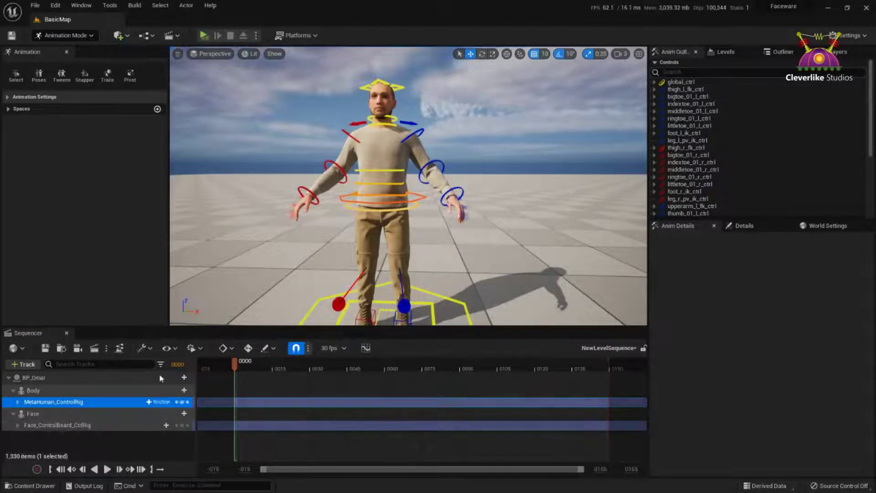
pyautogui.click(117, 446)
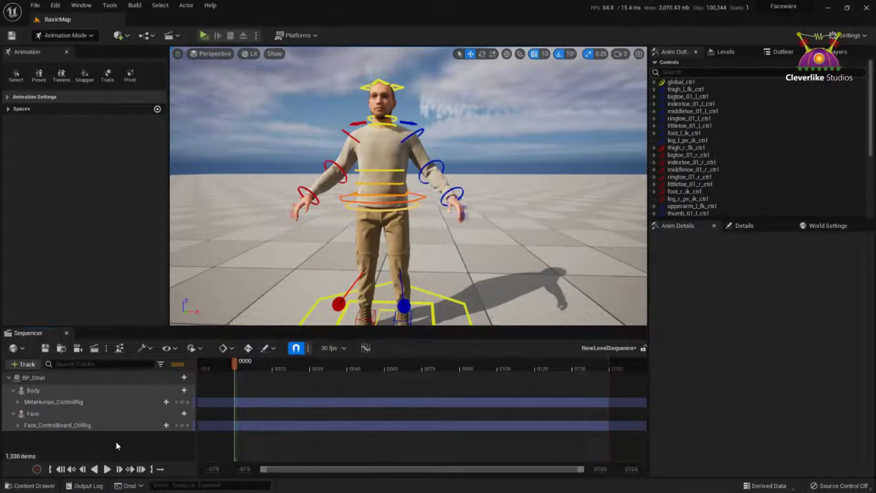
# Delete the MetaHuman_ControlRig and Face_ControlBoard_CtrlRig tracks from BP_Omar in the sequence
pyautogui.click(107, 426)
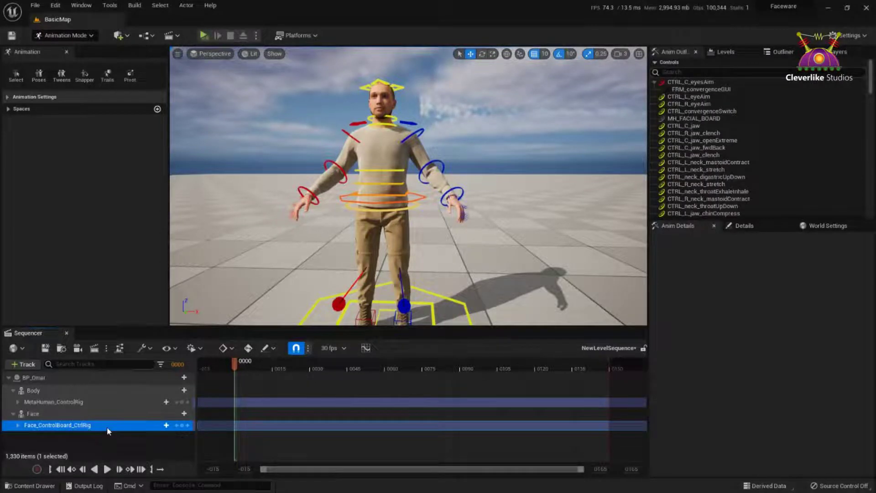
pyautogui.keyDown('ctrl'); pyautogui.click(111, 403); pyautogui.keyUp('ctrl')
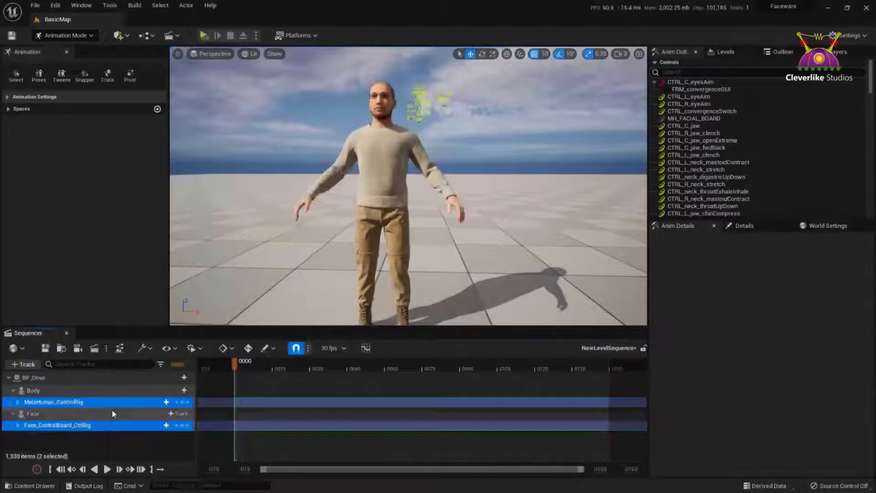
pyautogui.press('Delete')
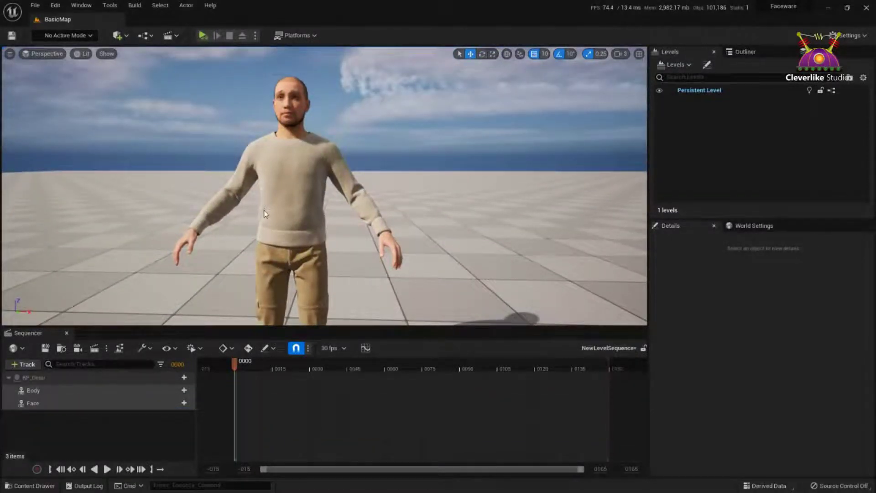
# Delete the Body track from BP_Omar in the sequence, keeping the Face track
pyautogui.scroll(2, 265, 214)
pyautogui.click(33, 391)
pyautogui.keyDown('shift'); pyautogui.click(82, 404); pyautogui.keyUp('shift')
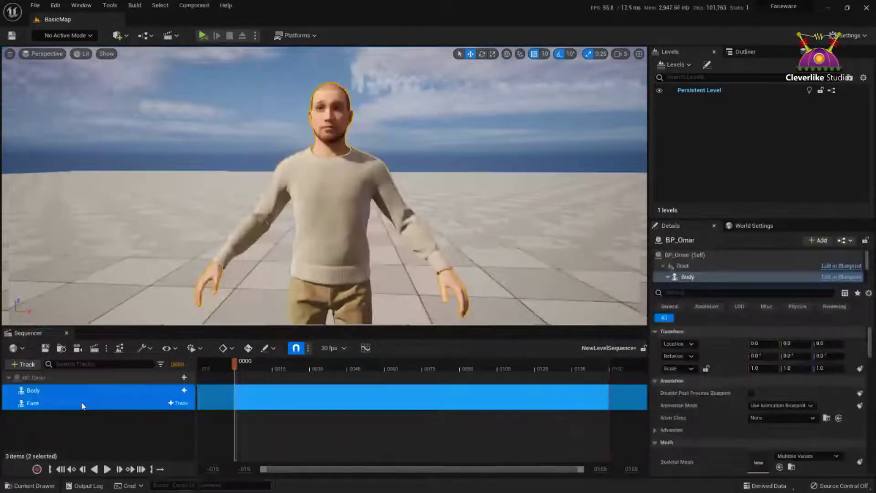
pyautogui.keyDown('ctrl'); pyautogui.click(82, 404); pyautogui.keyUp('ctrl')
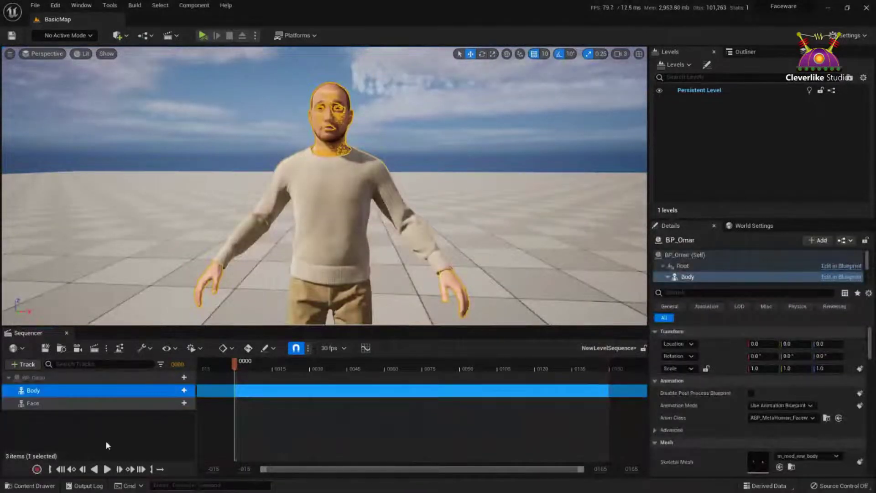
pyautogui.click(106, 441)
pyautogui.click(114, 390)
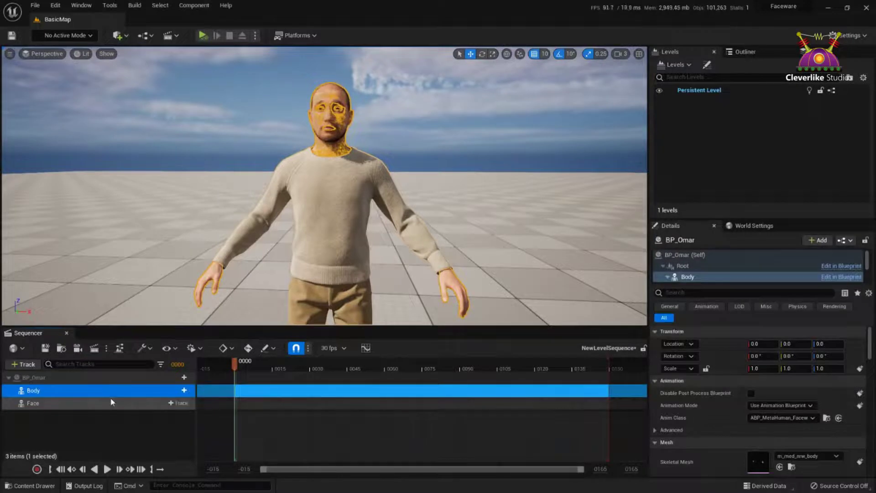
pyautogui.press('Delete')
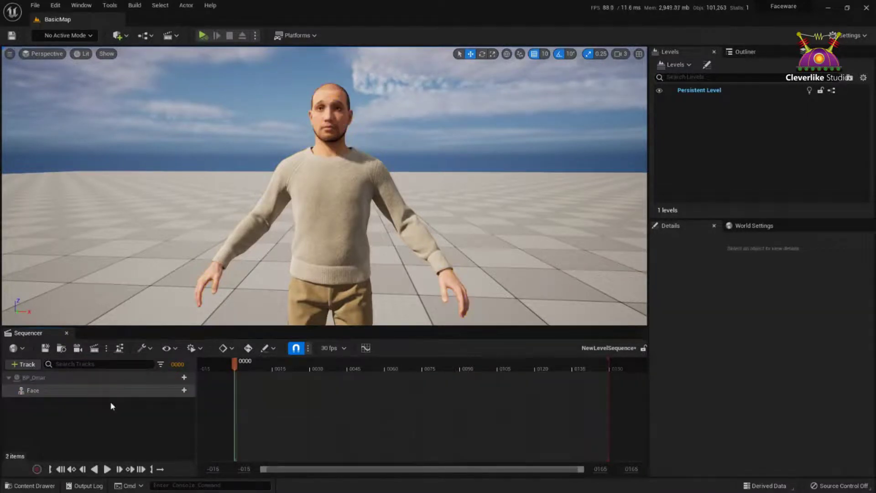
# Add the recorded BP_Omar_Scene_1_01 animation to BP_Omar's Face track at frame 0
pyautogui.click(104, 394)
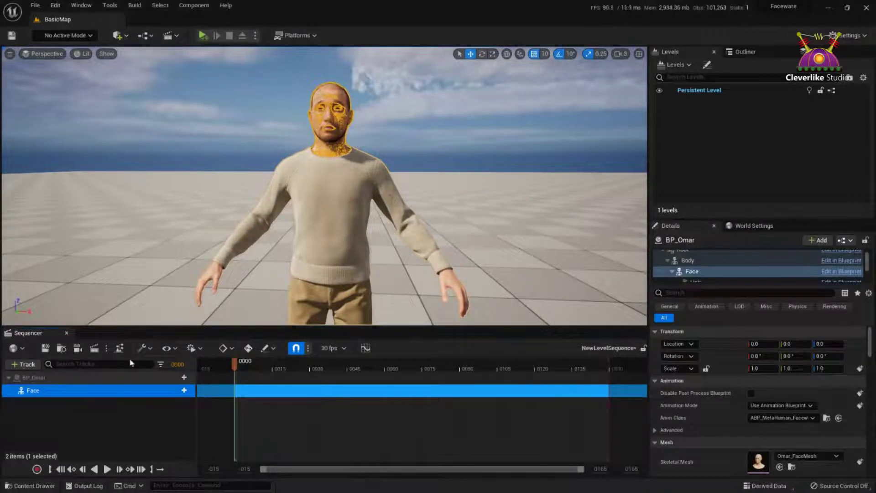
pyautogui.click(111, 424)
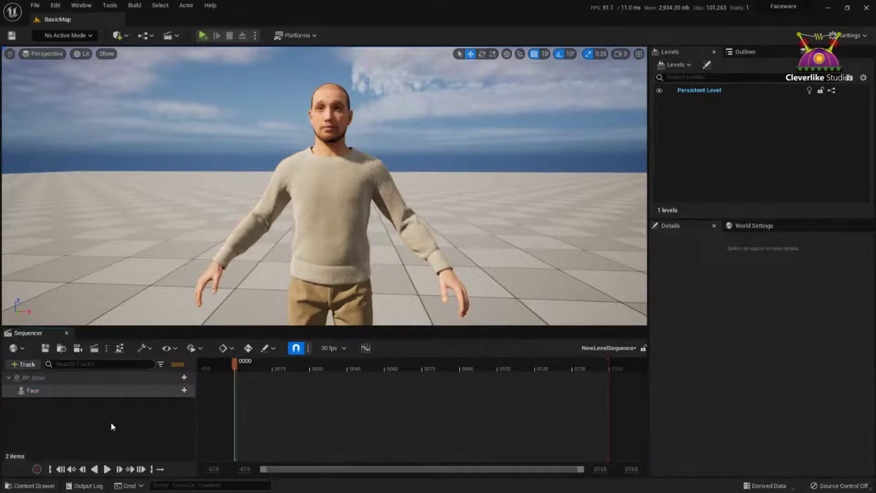
pyautogui.click(41, 392)
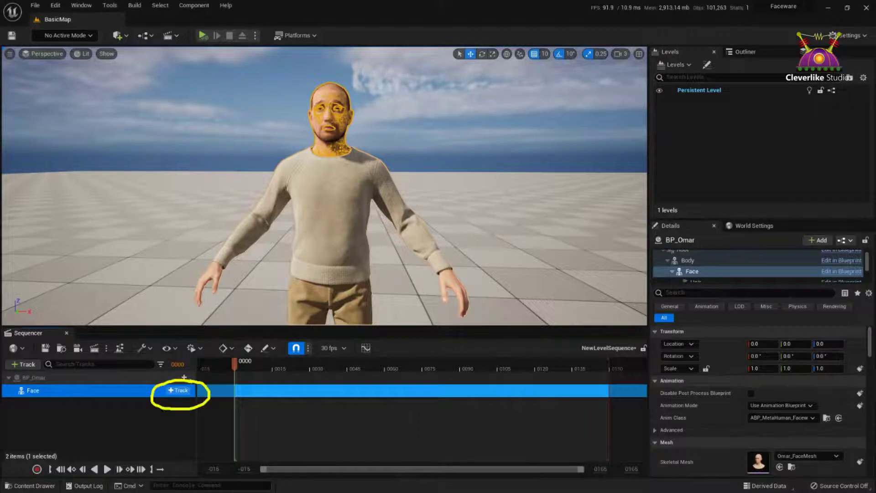
pyautogui.click(179, 390)
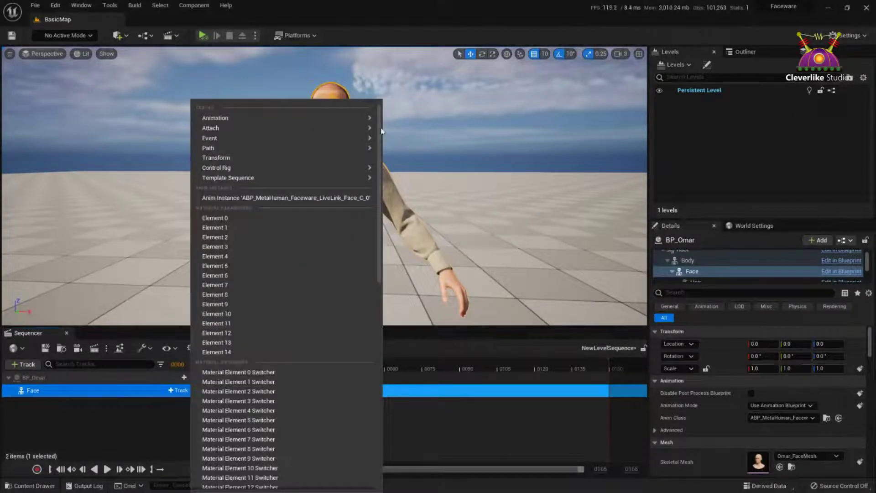
pyautogui.moveTo(280, 118)
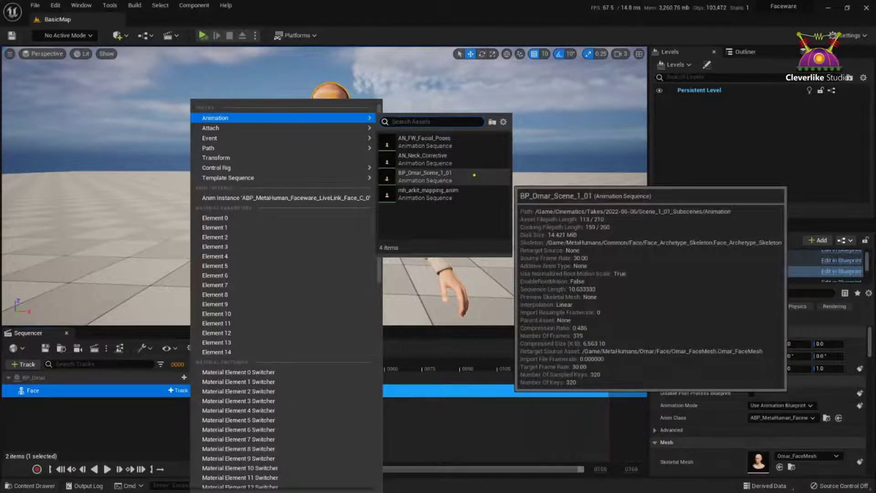
pyautogui.moveTo(479, 167)
pyautogui.mouseDown()
pyautogui.moveTo(438, 161)
pyautogui.moveTo(367, 186)
pyautogui.moveTo(458, 192)
pyautogui.moveTo(474, 166)
pyautogui.mouseUp()
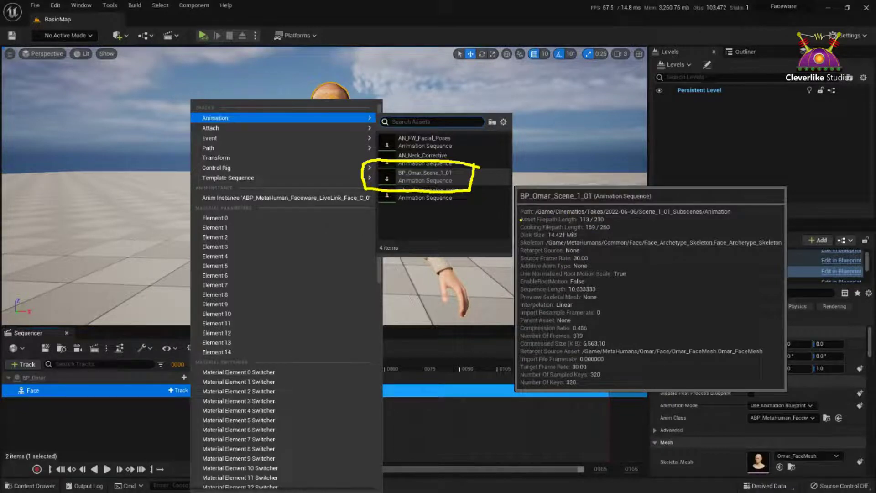
pyautogui.moveTo(520, 220)
pyautogui.mouseDown()
pyautogui.moveTo(749, 219)
pyautogui.moveTo(535, 204)
pyautogui.moveTo(518, 205)
pyautogui.moveTo(515, 218)
pyautogui.mouseUp()
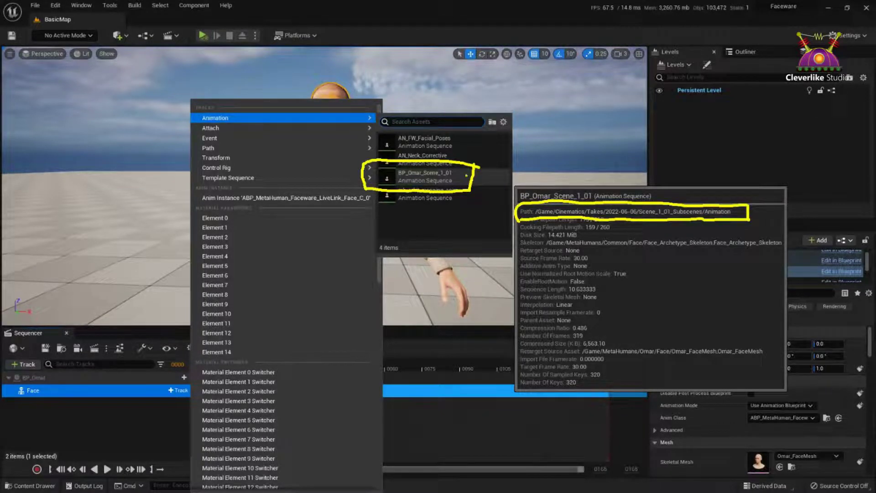
pyautogui.moveTo(458, 178); pyautogui.dragTo(479, 177)
pyautogui.press('Escape')
pyautogui.click(178, 390)
pyautogui.moveTo(273, 117)
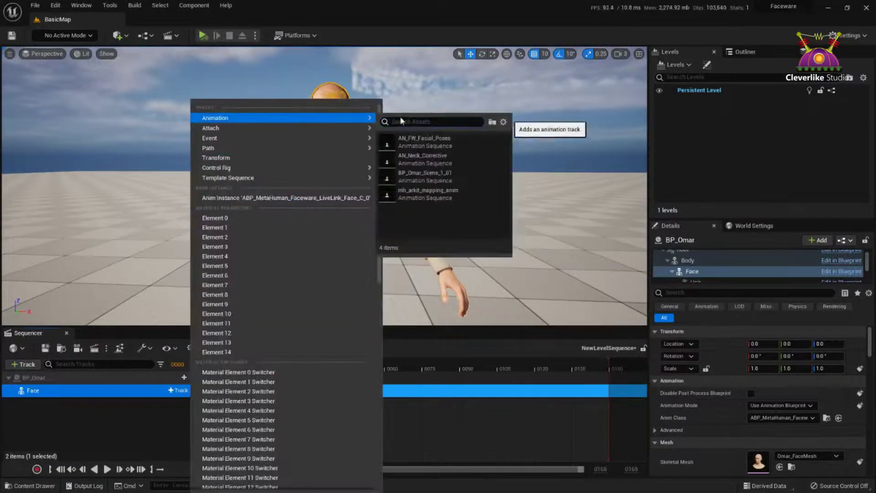
pyautogui.click(440, 177)
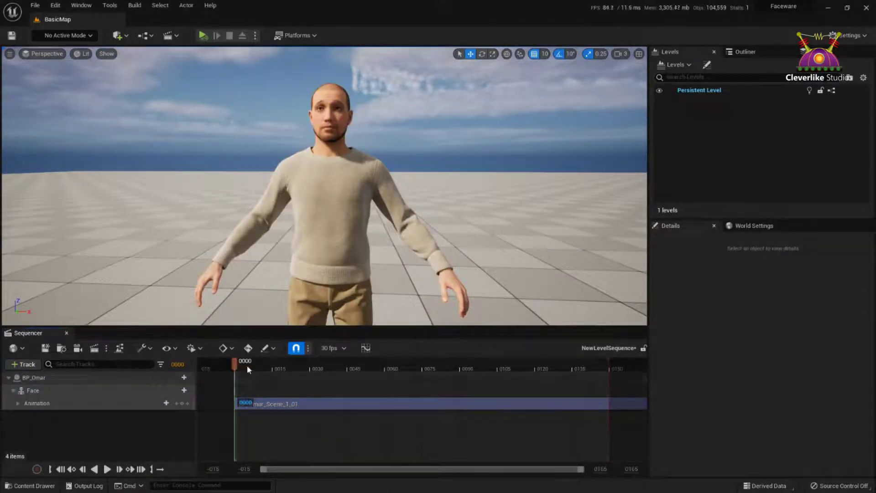
# Extend the timeline's working range to about frame 328 and the sequence end just past the face animation clip, then scrub to frame 174
pyautogui.moveTo(247, 368)
pyautogui.mouseDown()
pyautogui.moveTo(319, 369)
pyautogui.moveTo(235, 371)
pyautogui.mouseUp()
pyautogui.moveTo(277, 406)
pyautogui.mouseDown()
pyautogui.moveTo(295, 407)
pyautogui.moveTo(280, 406)
pyautogui.mouseUp()
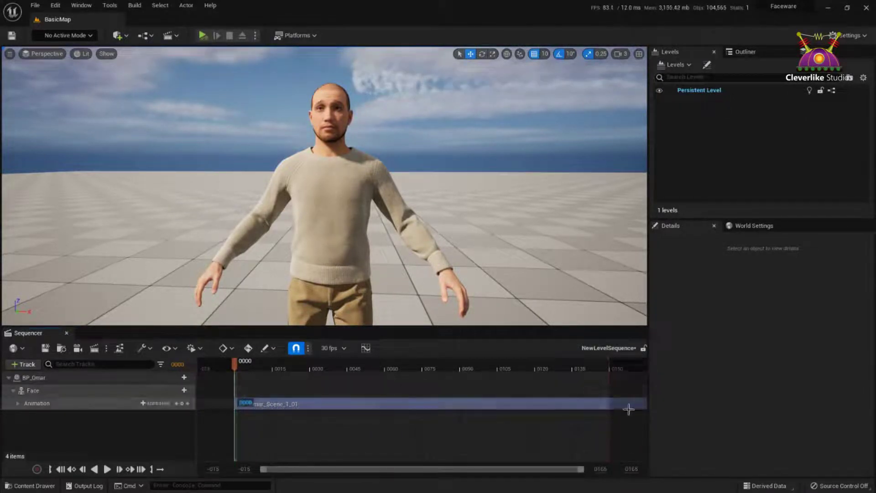
pyautogui.moveTo(644, 469); pyautogui.dragTo(716, 472)
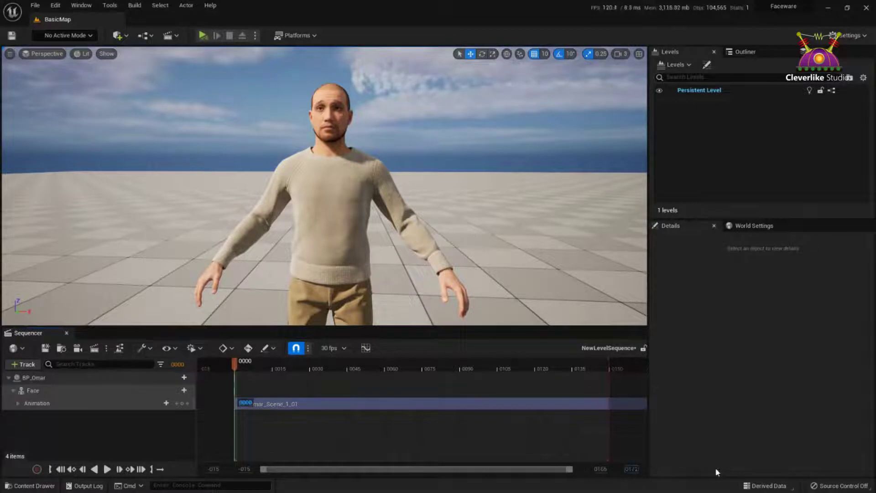
pyautogui.moveTo(569, 469)
pyautogui.mouseDown()
pyautogui.moveTo(524, 470)
pyautogui.moveTo(574, 466)
pyautogui.mouseUp()
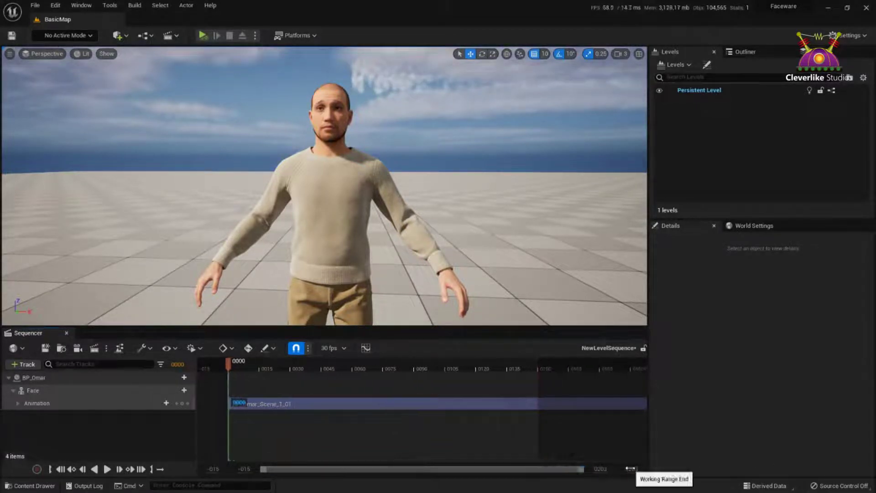
pyautogui.moveTo(745, 473); pyautogui.dragTo(476, 484)
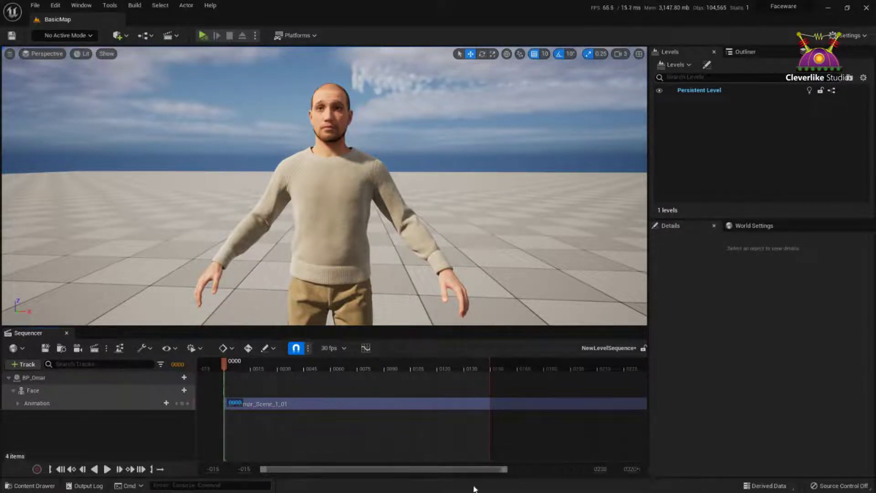
pyautogui.moveTo(552, 469); pyautogui.dragTo(583, 469)
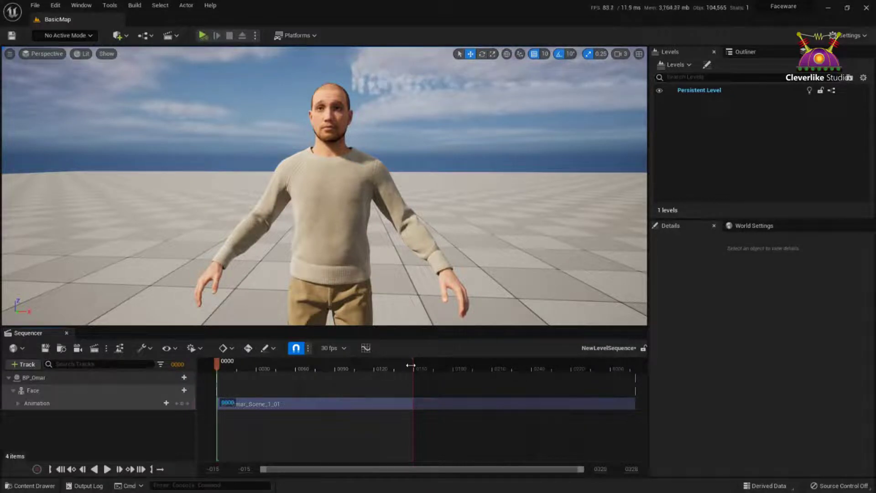
pyautogui.moveTo(413, 365); pyautogui.dragTo(641, 375)
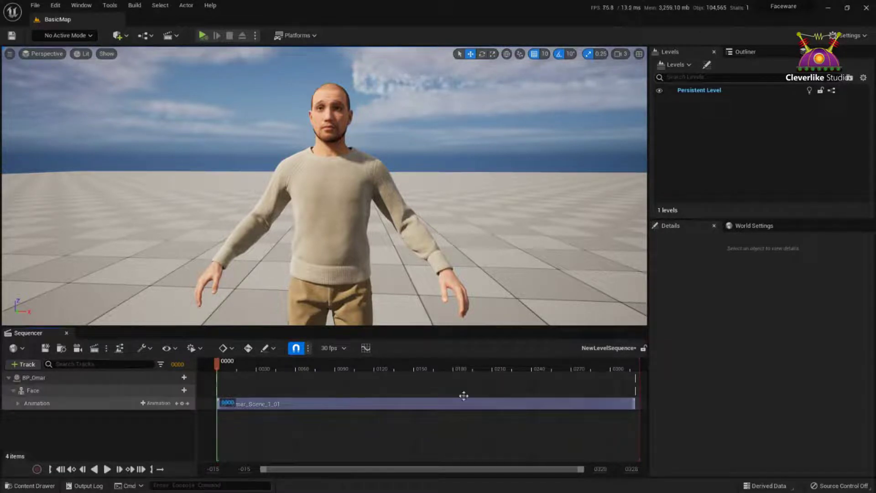
pyautogui.moveTo(231, 364); pyautogui.dragTo(445, 371)
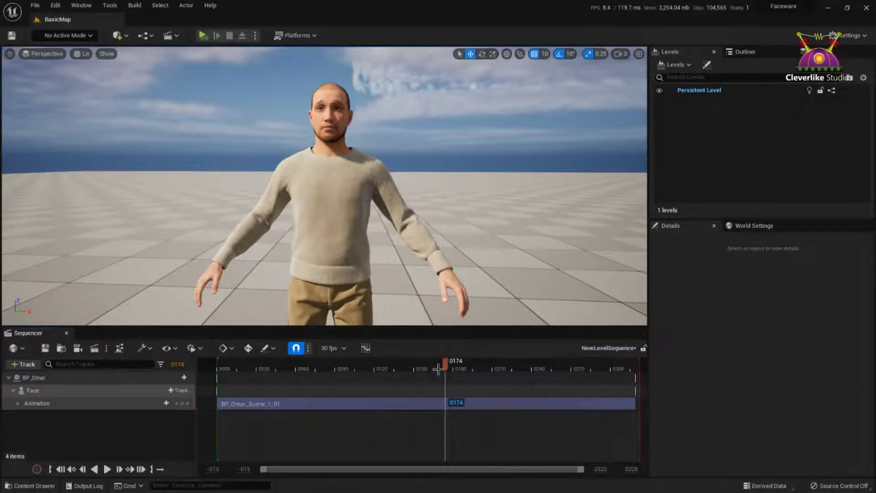
# Open the BP_Omar blueprint and set its Face component's Anim Class to Face_AnimBP
pyautogui.click(334, 179)
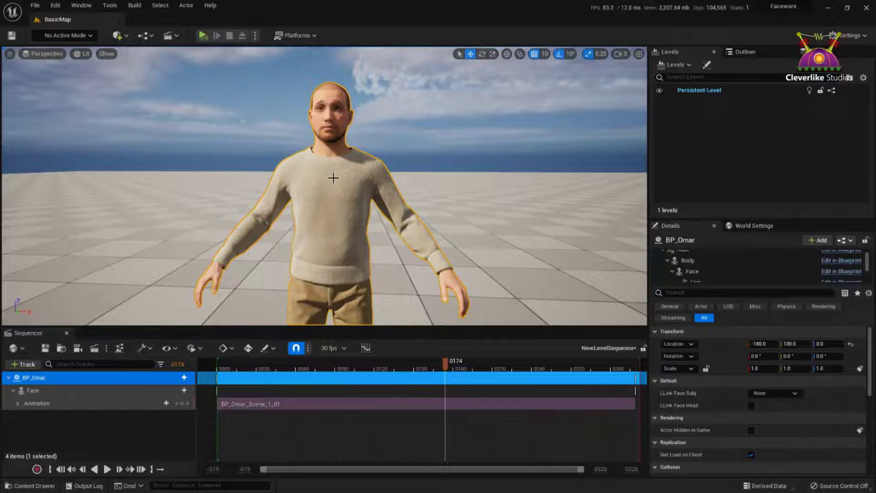
pyautogui.hotkey('ctrl', 'e')
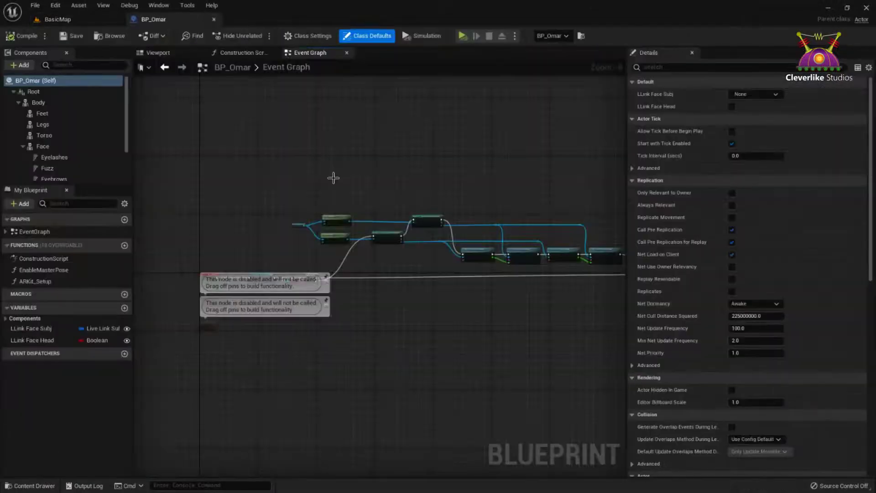
pyautogui.click(142, 53)
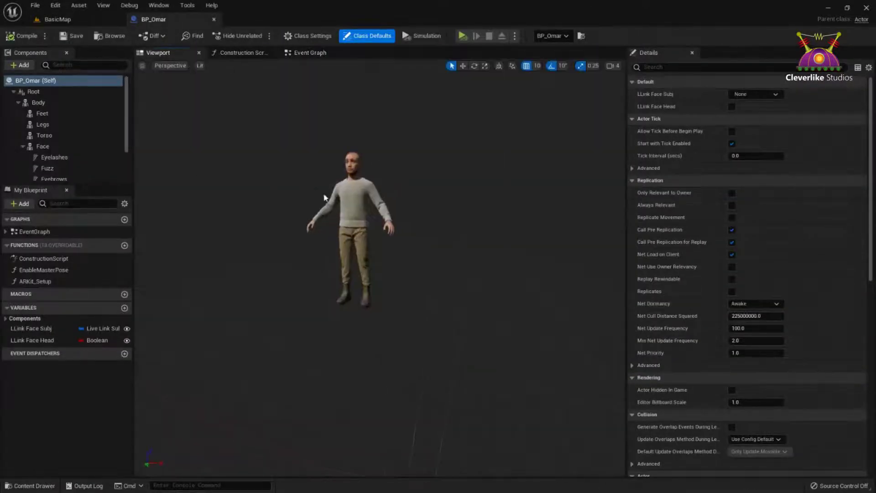
pyautogui.click(57, 147)
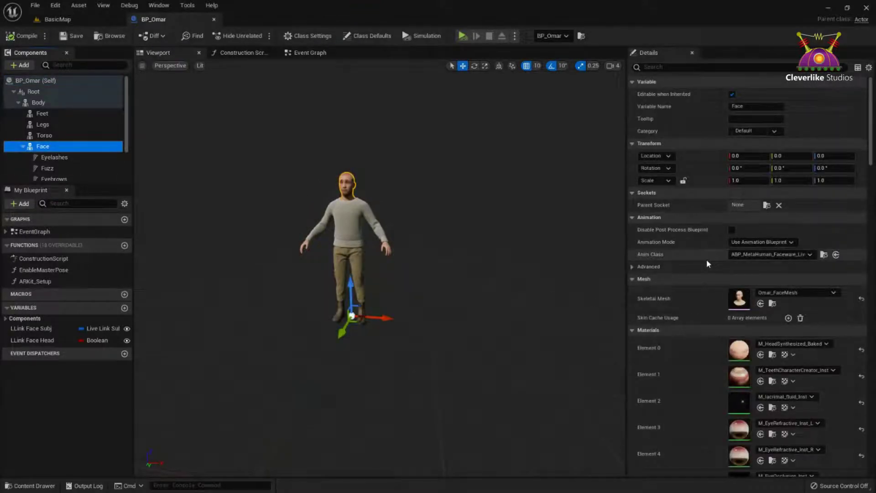
pyautogui.moveTo(730, 257)
pyautogui.mouseDown()
pyautogui.moveTo(678, 258)
pyautogui.moveTo(824, 268)
pyautogui.moveTo(697, 249)
pyautogui.moveTo(811, 270)
pyautogui.mouseUp()
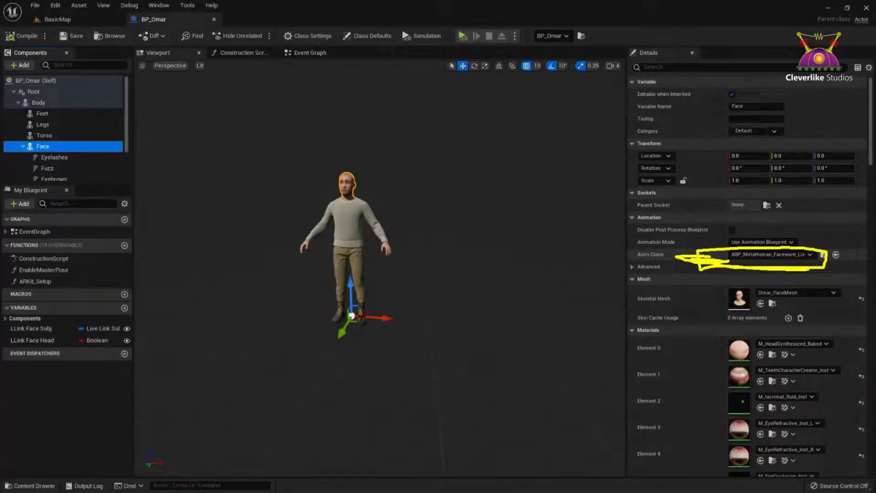
pyautogui.press('Escape')
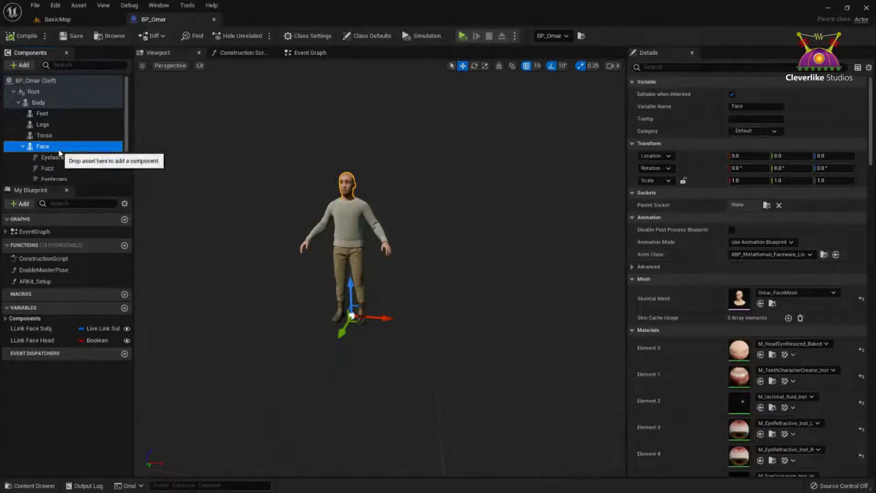
pyautogui.moveTo(34, 129)
pyautogui.mouseDown()
pyautogui.moveTo(67, 155)
pyautogui.moveTo(278, 139)
pyautogui.moveTo(619, 206)
pyautogui.moveTo(632, 214)
pyautogui.moveTo(621, 221)
pyautogui.mouseUp()
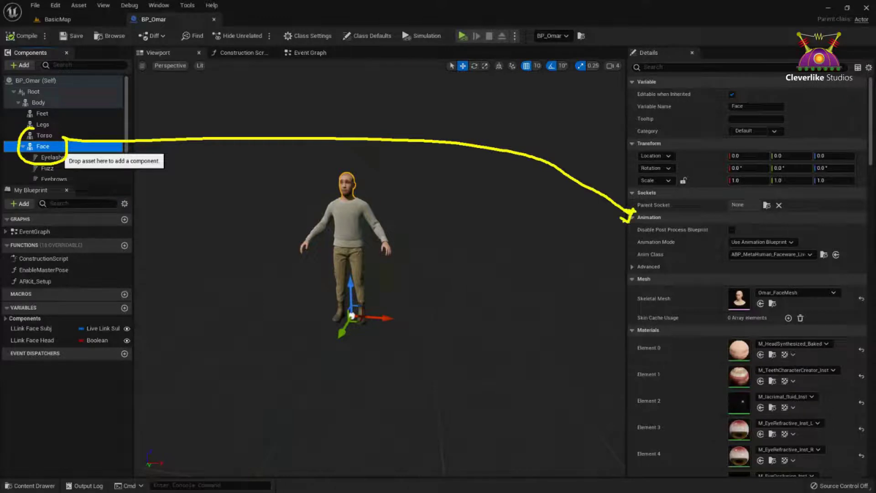
pyautogui.moveTo(621, 257); pyautogui.dragTo(620, 263)
pyautogui.click(775, 254)
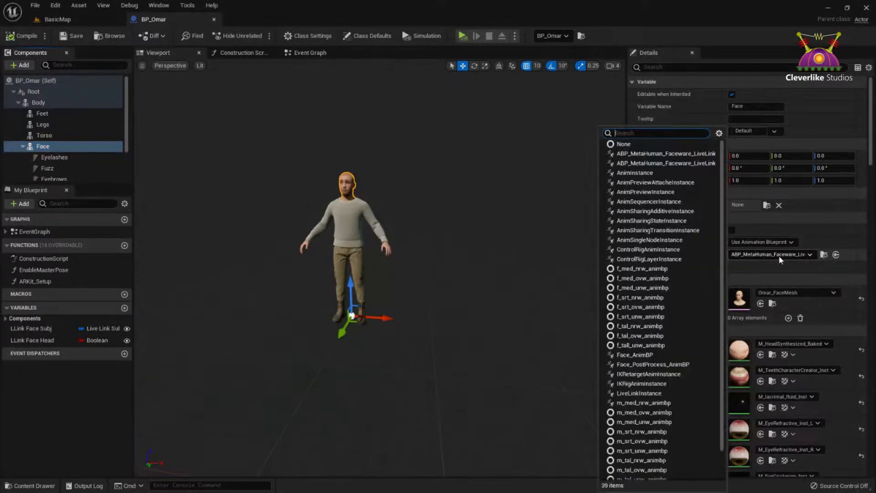
pyautogui.click(661, 356)
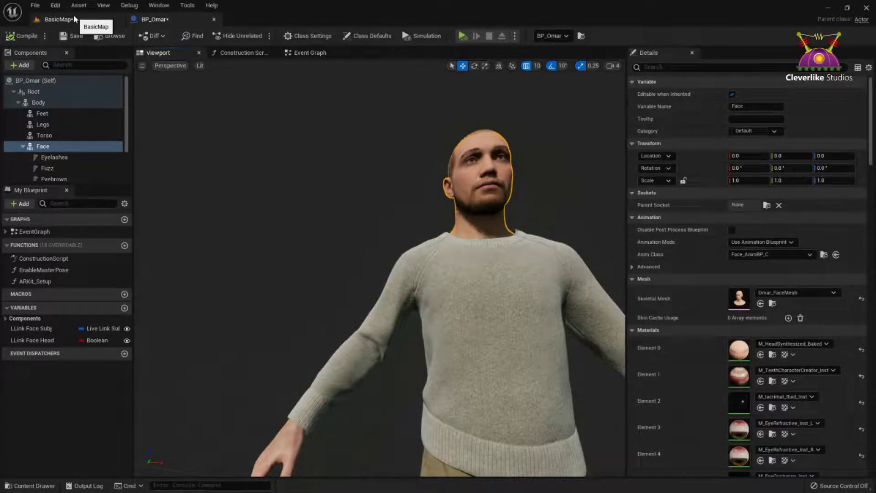
# Return to the BasicMap level and scrub the sequence to frame 100 to check BP_Omar's facial animation
pyautogui.click(58, 19)
pyautogui.moveTo(446, 368); pyautogui.dragTo(348, 368)
pyautogui.scroll(5, 344, 237)
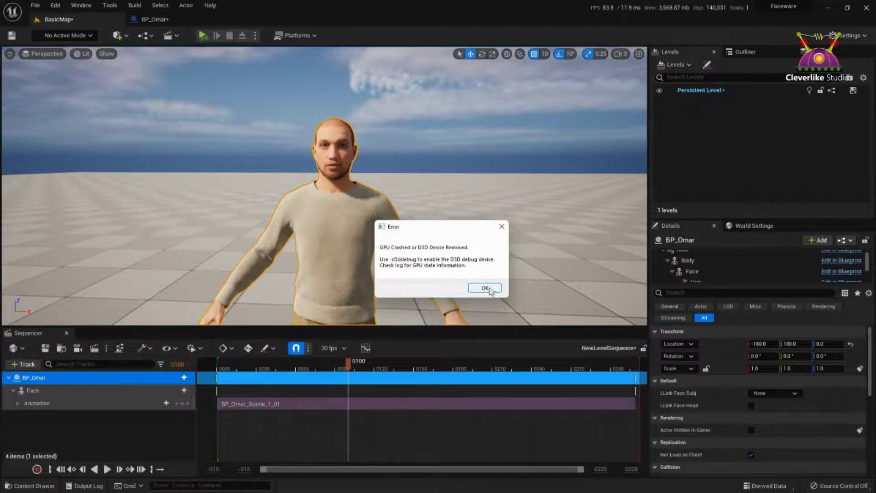
# Dismiss the GPU crash error, send the crash report and restart the editor
pyautogui.click(485, 287)
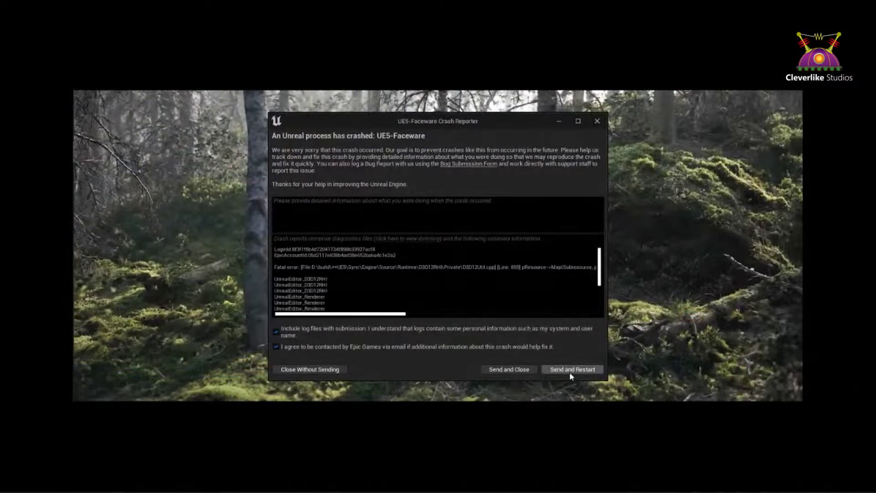
pyautogui.click(570, 372)
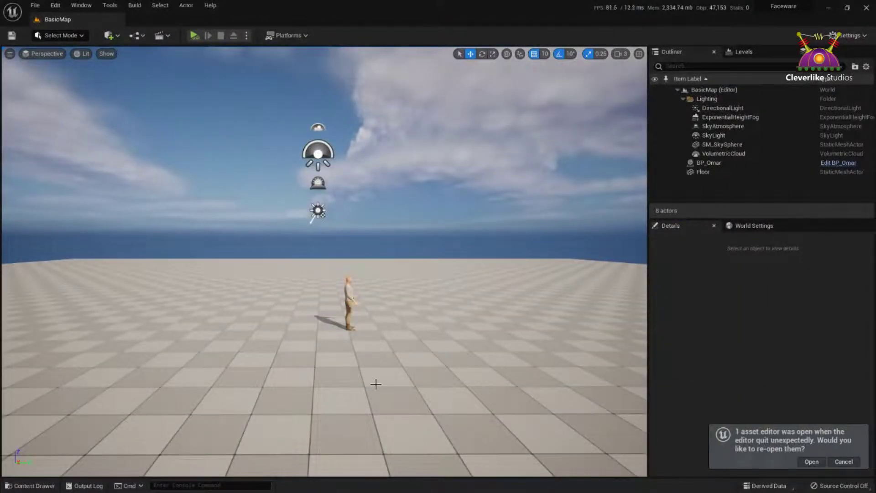
# Create a new Level Sequence in the project's Content folder and open it for editing
pyautogui.moveTo(308, 366); pyautogui.dragTo(338, 340, button='right')
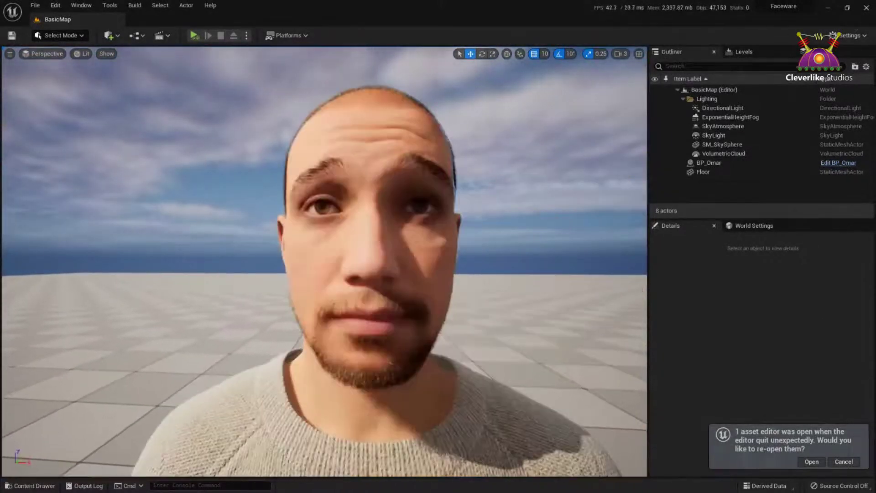
pyautogui.click(32, 485)
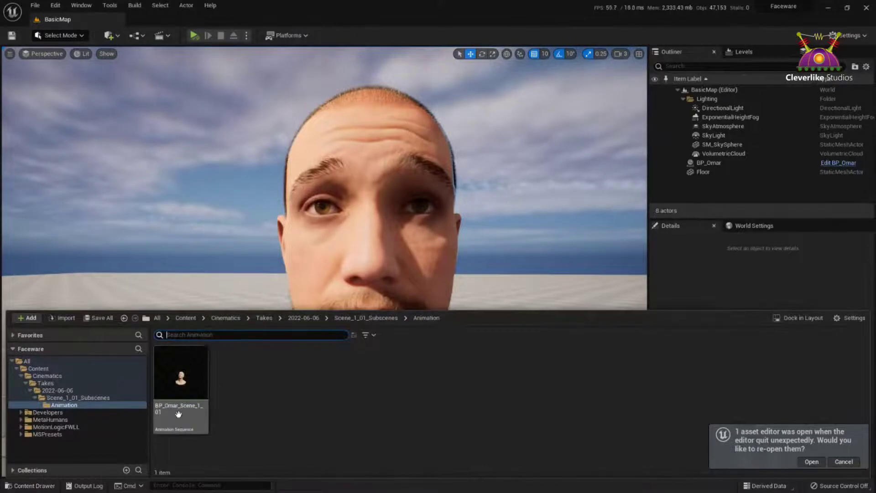
pyautogui.click(40, 369)
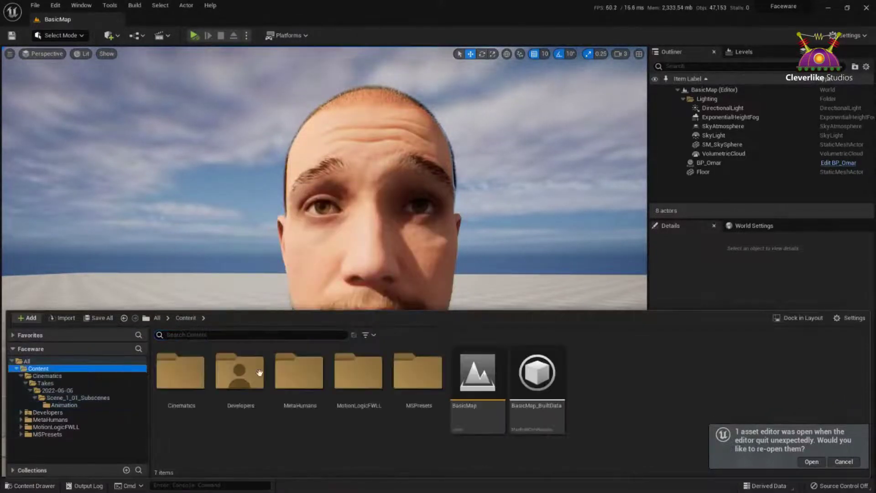
pyautogui.rightClick(613, 400)
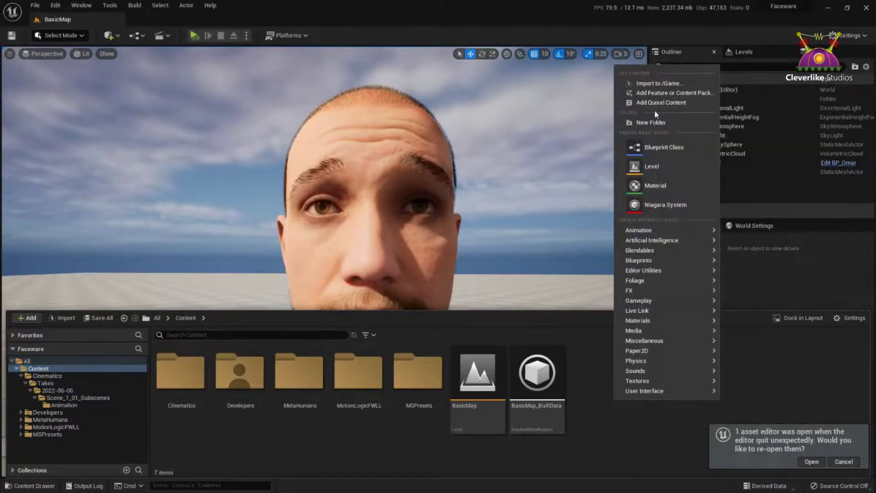
pyautogui.moveTo(662, 230)
pyautogui.click(778, 417)
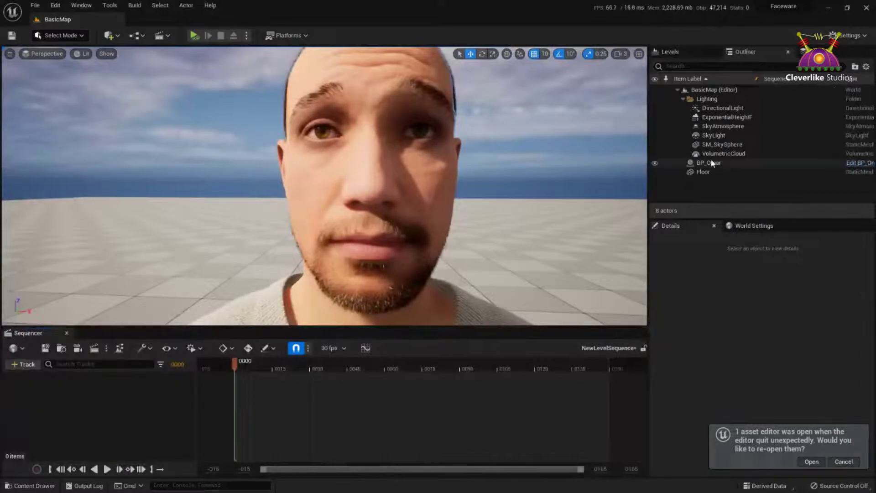
# Add BP_Omar to the sequence and delete its MetaHuman_ControlRig and Face_ControlBoard_CtrlRig tracks
pyautogui.moveTo(702, 162); pyautogui.dragTo(111, 402)
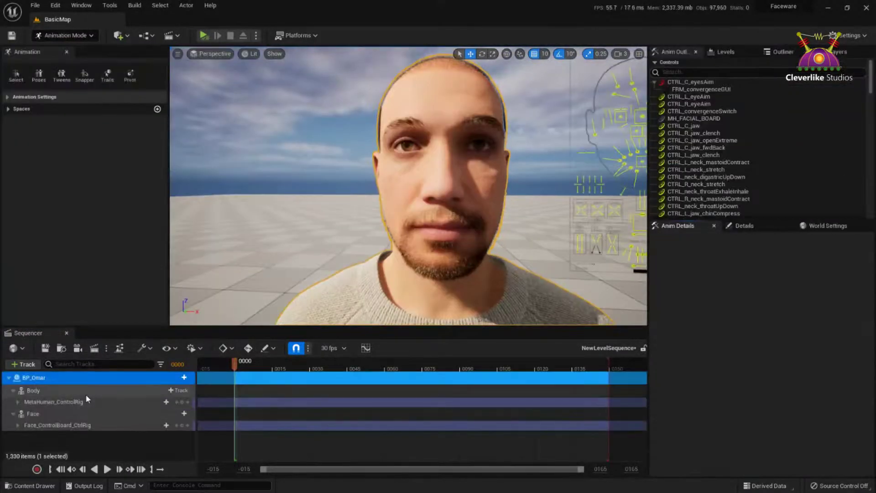
pyautogui.keyDown('ctrl'); pyautogui.click(90, 404); pyautogui.keyUp('ctrl')
pyautogui.keyDown('ctrl'); pyautogui.click(93, 424); pyautogui.keyUp('ctrl')
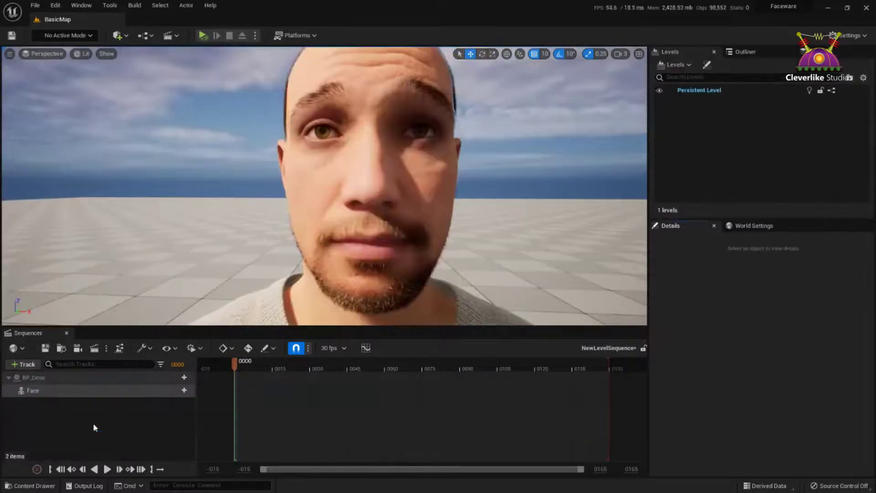
pyautogui.press('Delete')
# Add the BP_Omar_Scene_1_01 animation to BP_Omar's Face track at frame 0
pyautogui.click(183, 391)
pyautogui.moveTo(326, 117)
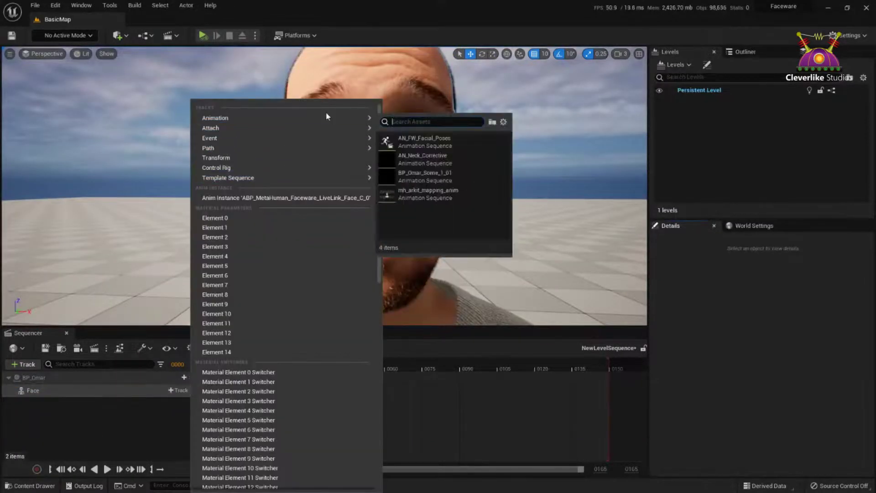
pyautogui.click(434, 176)
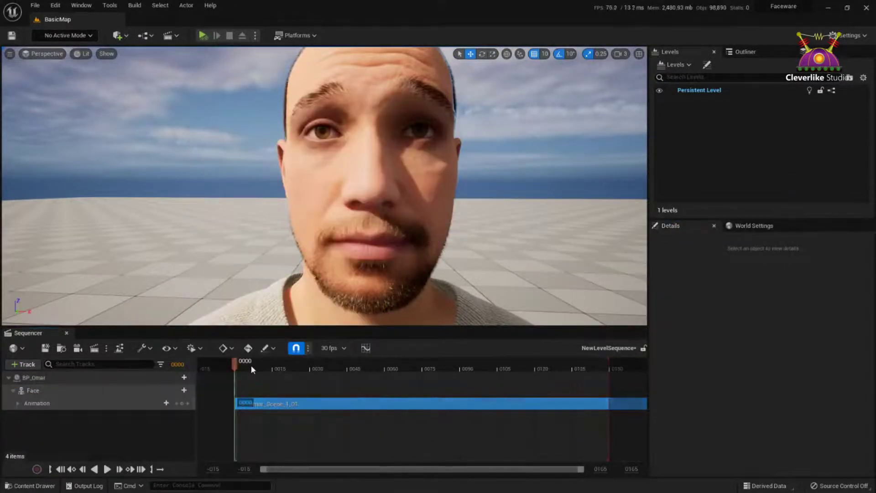
# Scrub to frame 101, extend the timeline's working range to about frame 498 and move the sequence end just past the face animation clip
pyautogui.moveTo(251, 365); pyautogui.dragTo(326, 360)
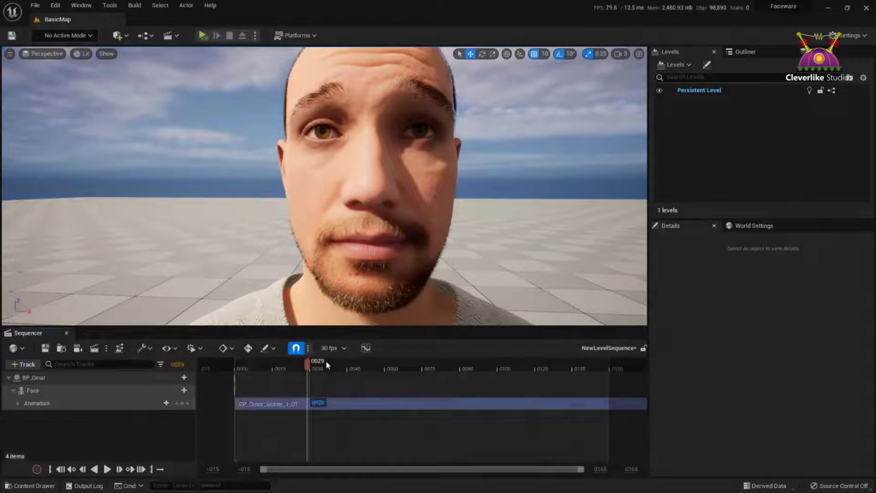
pyautogui.moveTo(326, 361); pyautogui.dragTo(489, 360)
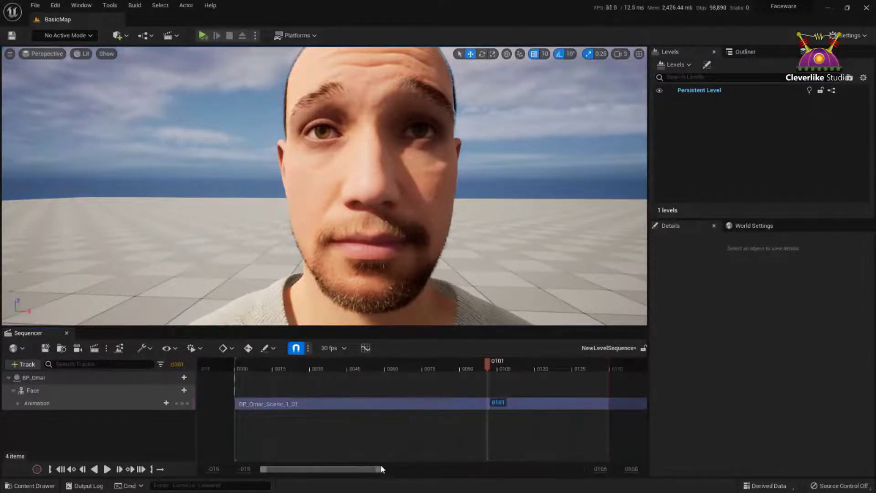
pyautogui.moveTo(397, 469); pyautogui.dragTo(582, 468)
pyautogui.moveTo(343, 363)
pyautogui.mouseDown()
pyautogui.moveTo(508, 367)
pyautogui.moveTo(494, 371)
pyautogui.mouseUp()
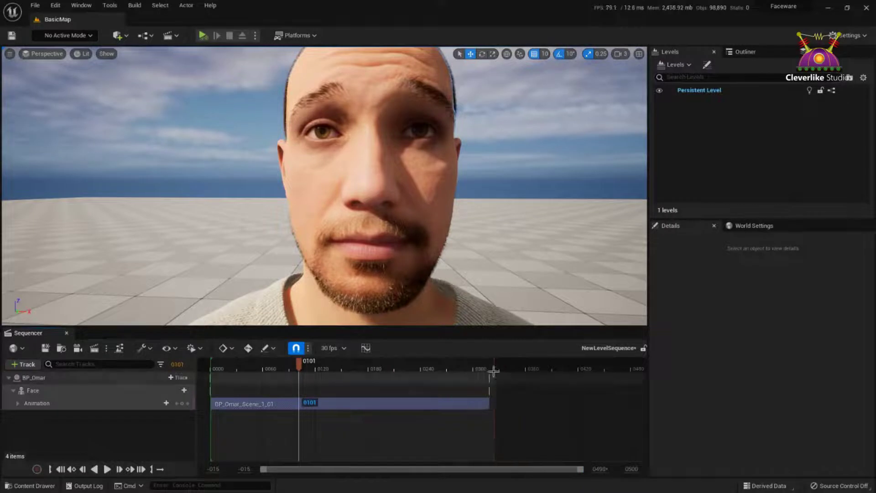
# Open the BP_Omar blueprint, set its Face component's Anim Class to Face_AnimBP and save the blueprint
pyautogui.click(364, 185)
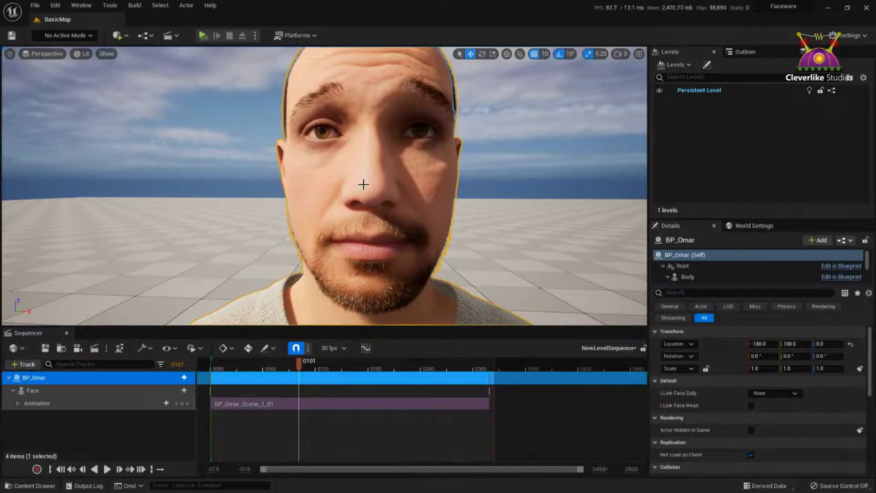
pyautogui.doubleClick(395, 177)
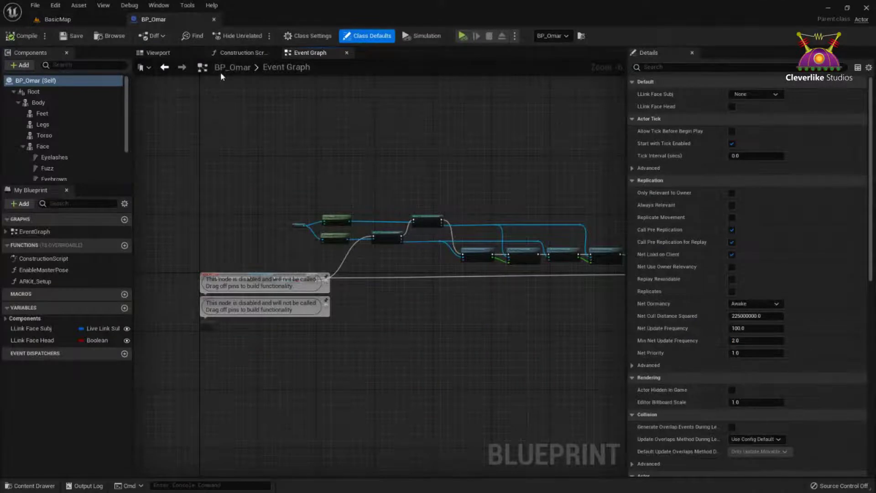
pyautogui.click(160, 53)
pyautogui.click(42, 146)
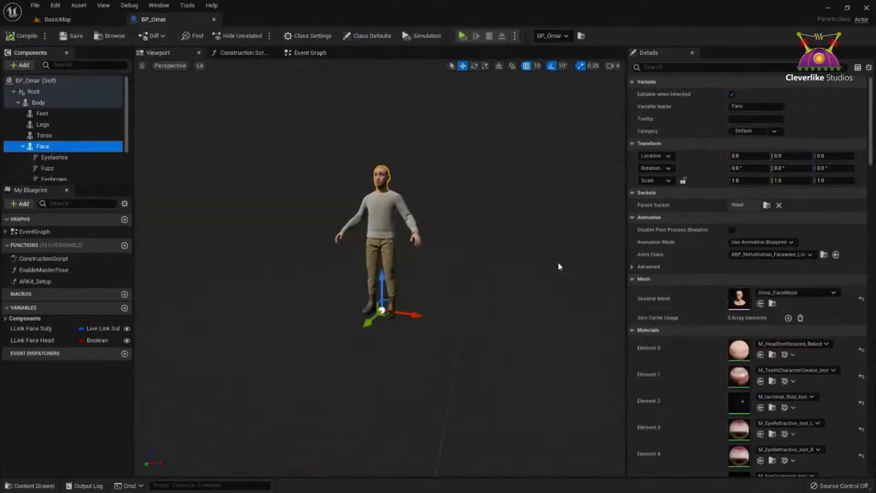
pyautogui.click(771, 254)
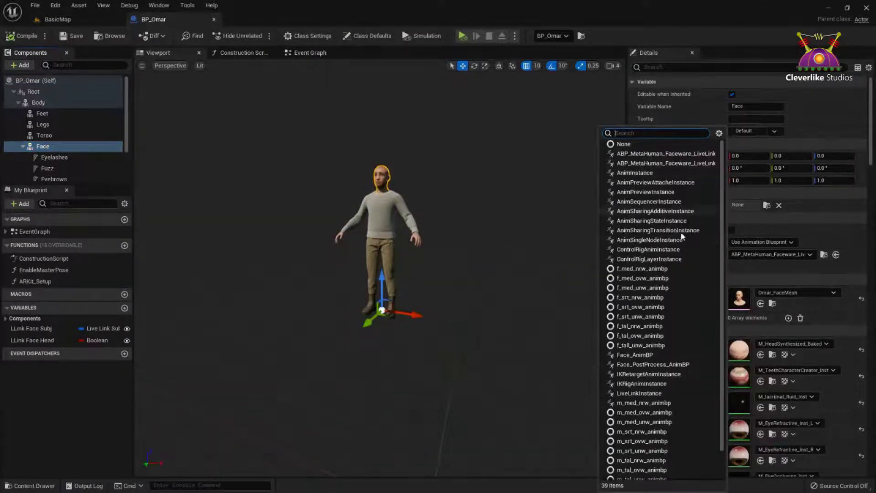
pyautogui.click(648, 355)
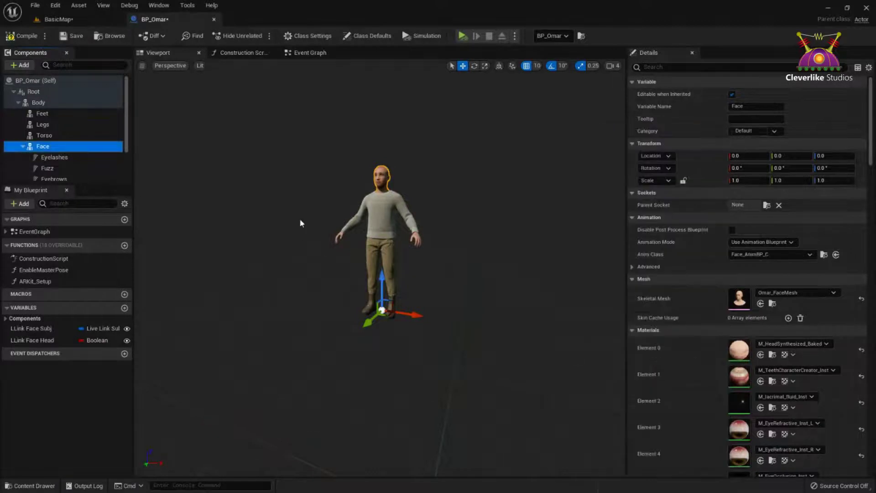
pyautogui.click(72, 36)
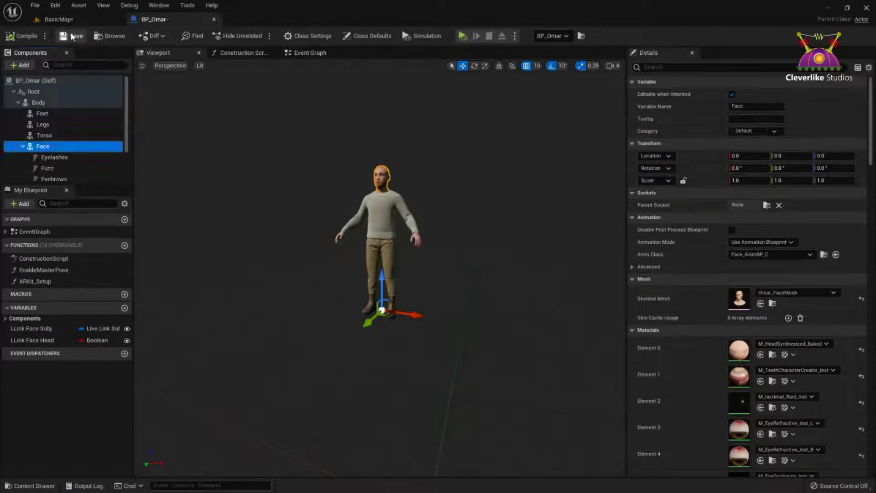
# Save the BasicMap level and scrub the sequence to about frame 152 and back to frame 96 to check the head and face animation
pyautogui.click(58, 19)
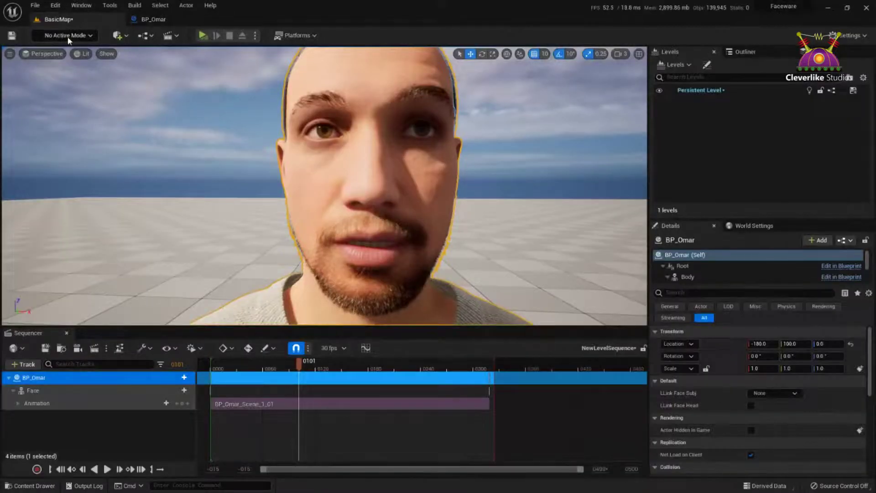
pyautogui.click(10, 38)
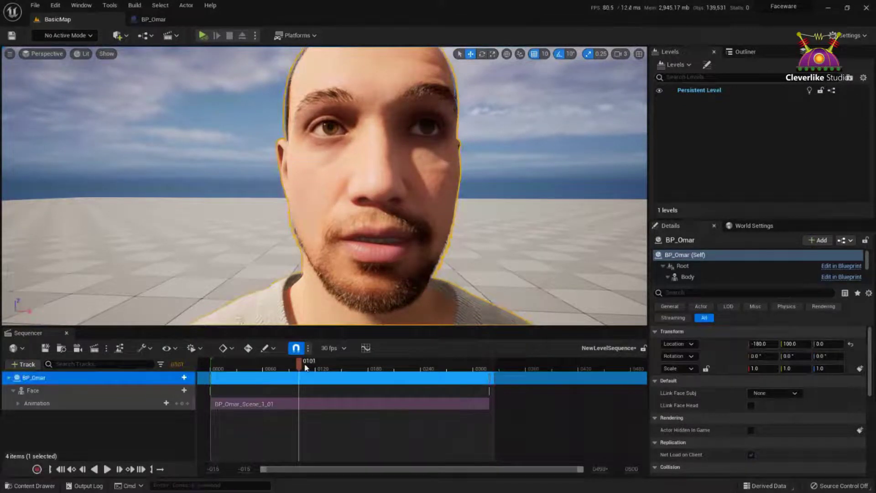
pyautogui.moveTo(305, 368); pyautogui.dragTo(367, 367)
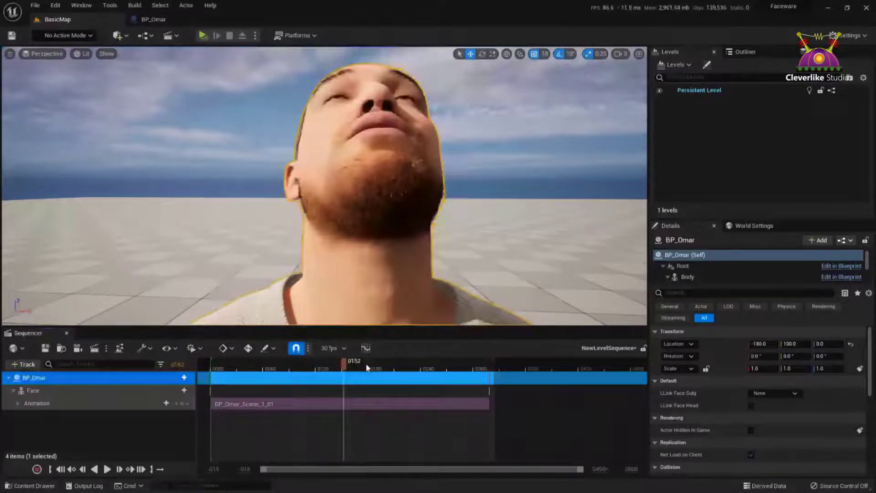
pyautogui.moveTo(367, 368); pyautogui.dragTo(294, 368)
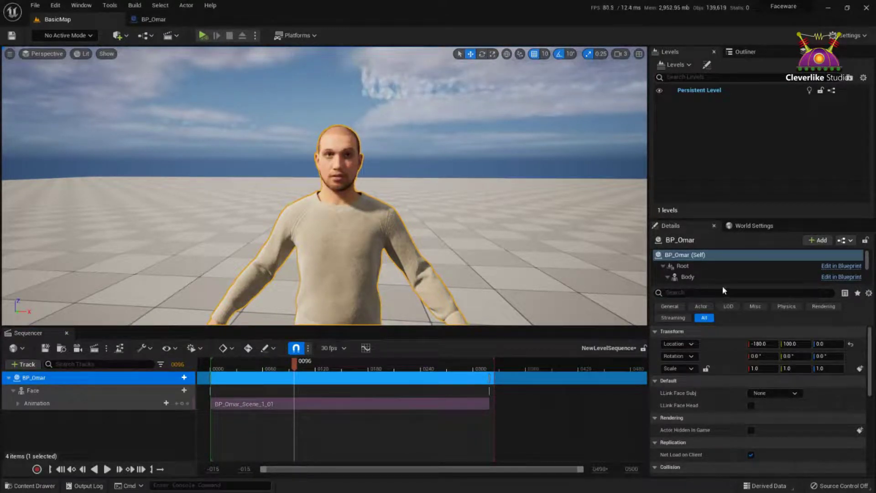
# Set the level's BP_Omar Face component to Use Animation Blueprint mode with Face_AnimBP as its Anim Class
pyautogui.click(668, 277)
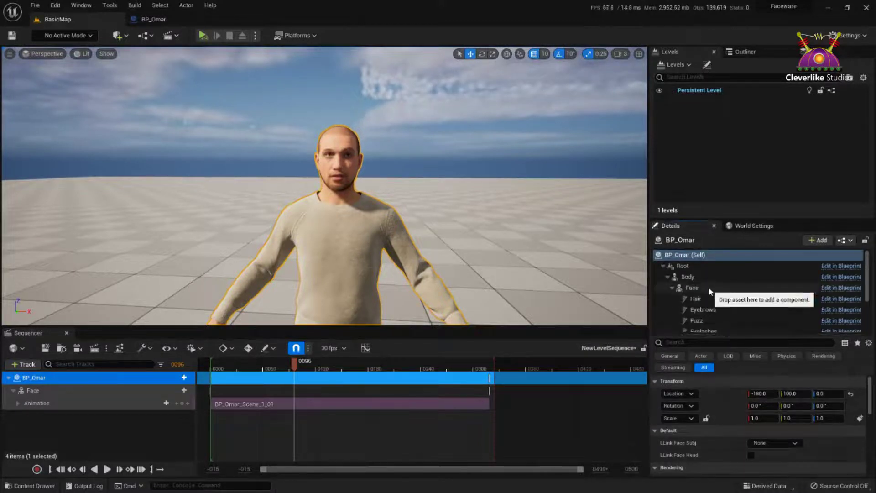
pyautogui.click(708, 288)
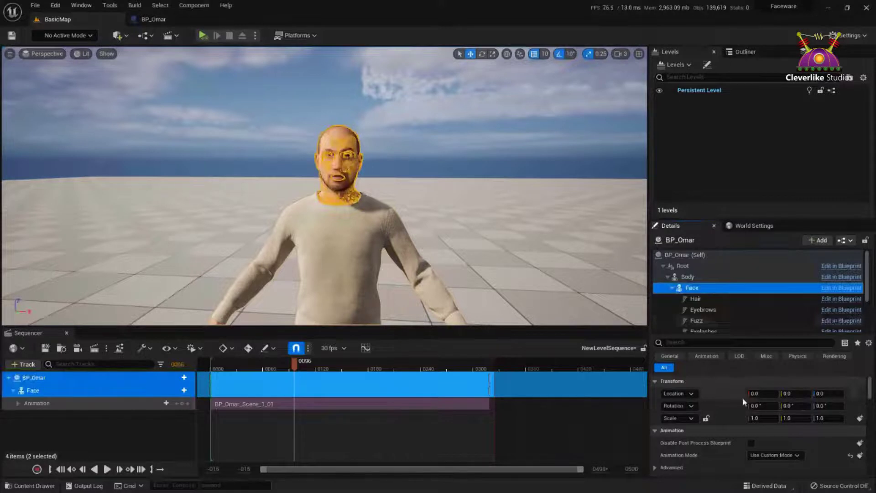
pyautogui.scroll(-2, 748, 401)
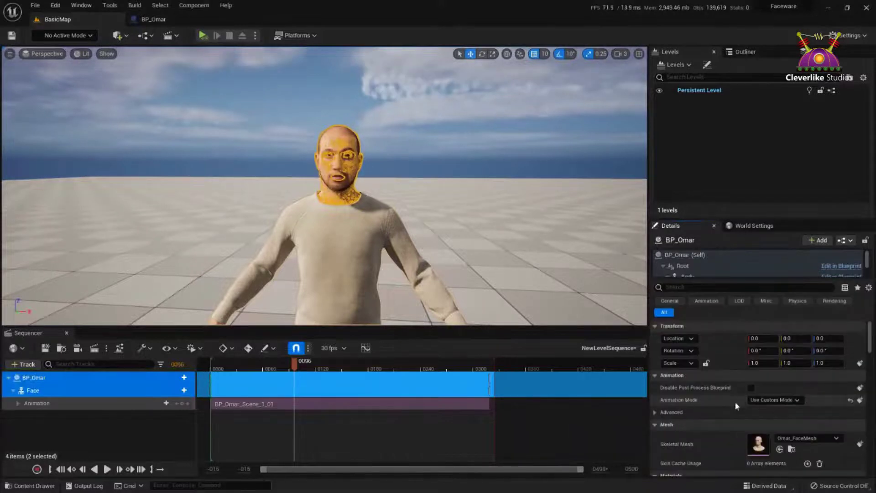
pyautogui.click(789, 401)
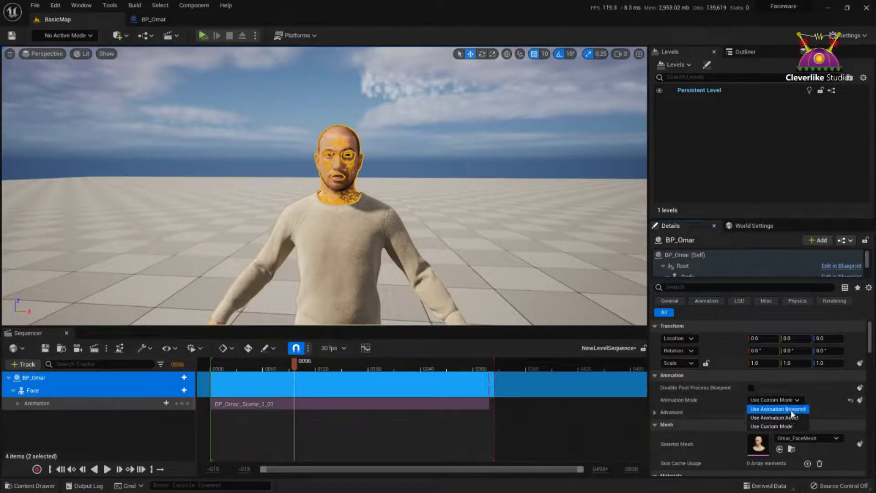
pyautogui.click(790, 410)
pyautogui.click(789, 410)
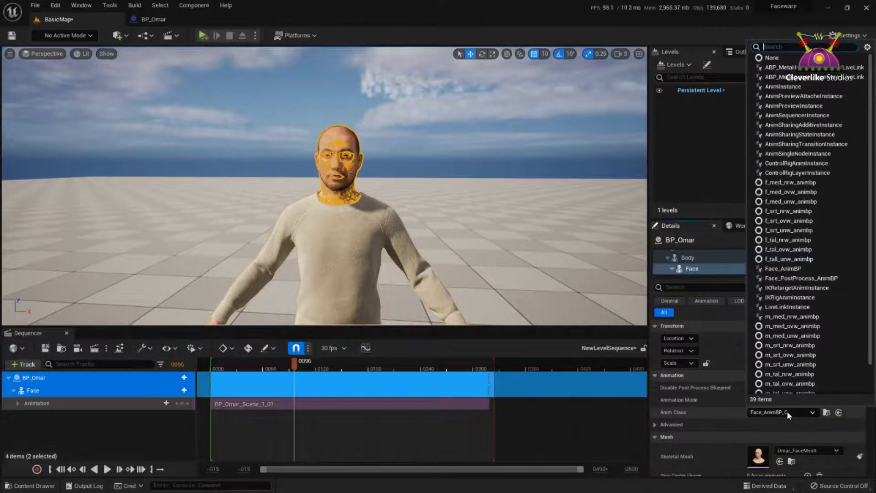
pyautogui.click(782, 270)
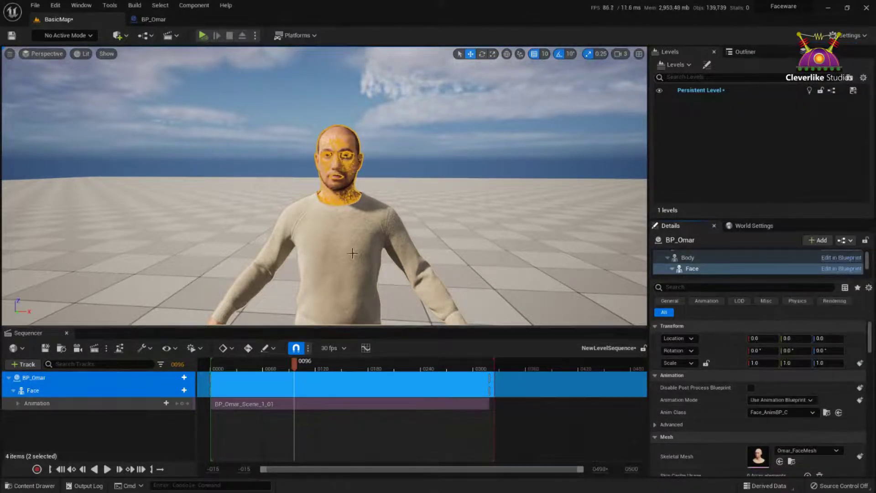
# Clear the selection and scrub the sequence to frame 176 and back to frame 139 to check the facial animation
pyautogui.click(442, 197)
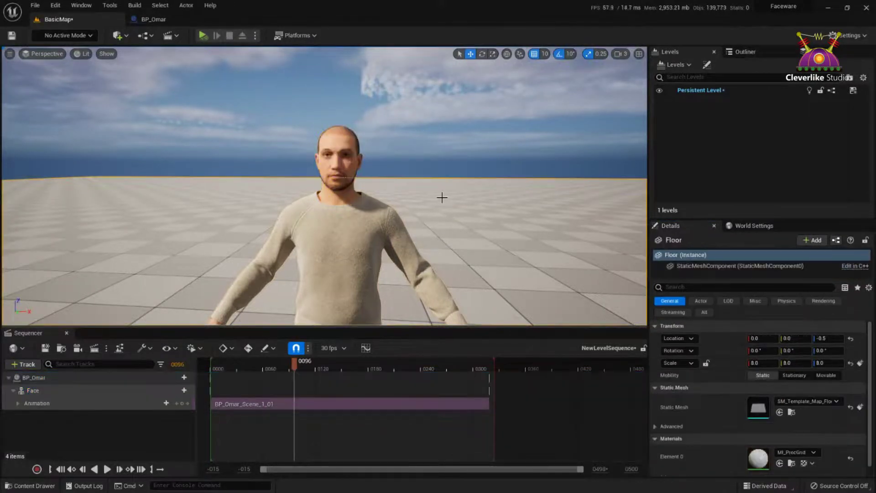
pyautogui.press('Escape')
pyautogui.moveTo(297, 362); pyautogui.dragTo(365, 372)
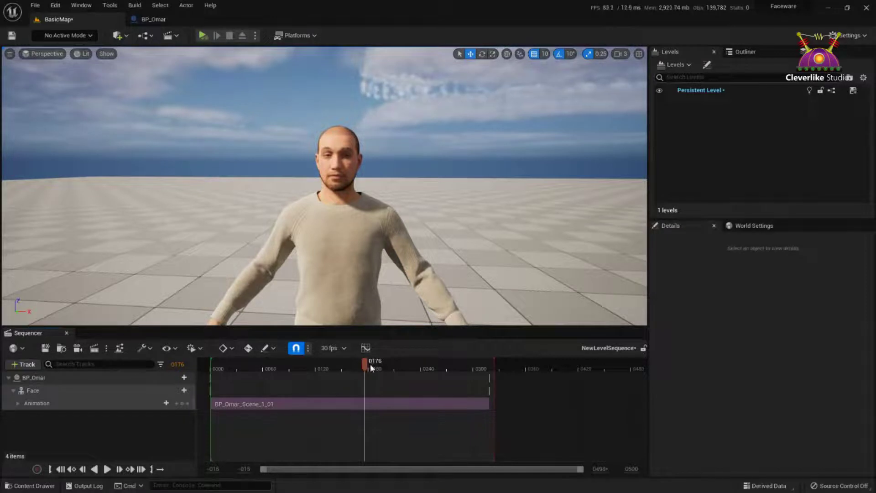
pyautogui.moveTo(371, 368); pyautogui.dragTo(332, 365)
# Select the Face component of BP_Omar in the level to inspect its Animation Mode
pyautogui.click(341, 222)
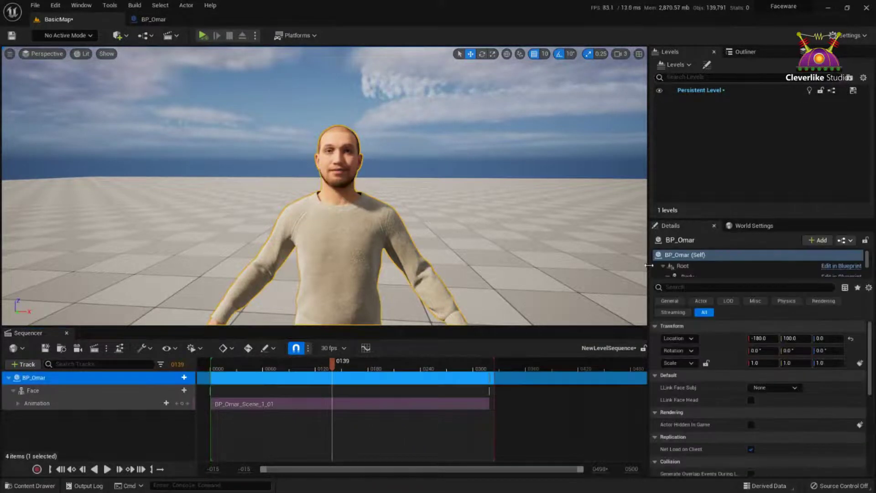
pyautogui.scroll(-1, 698, 272)
pyautogui.click(694, 269)
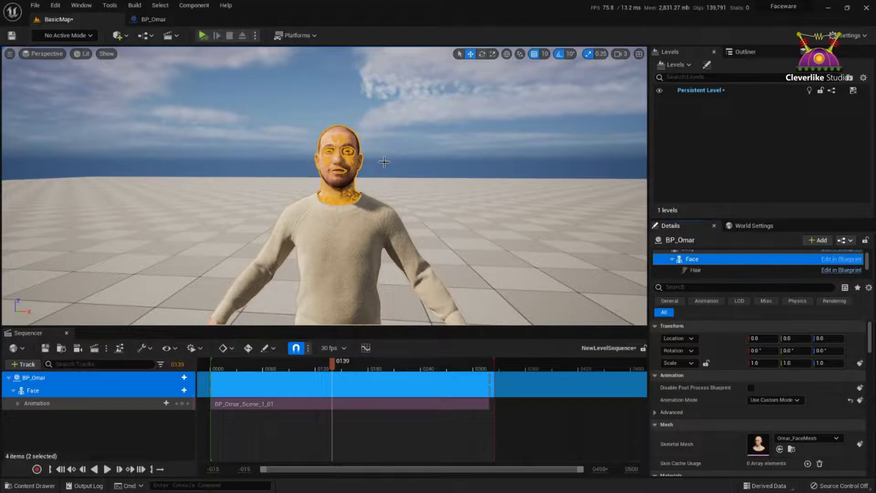
pyautogui.click(80, 5)
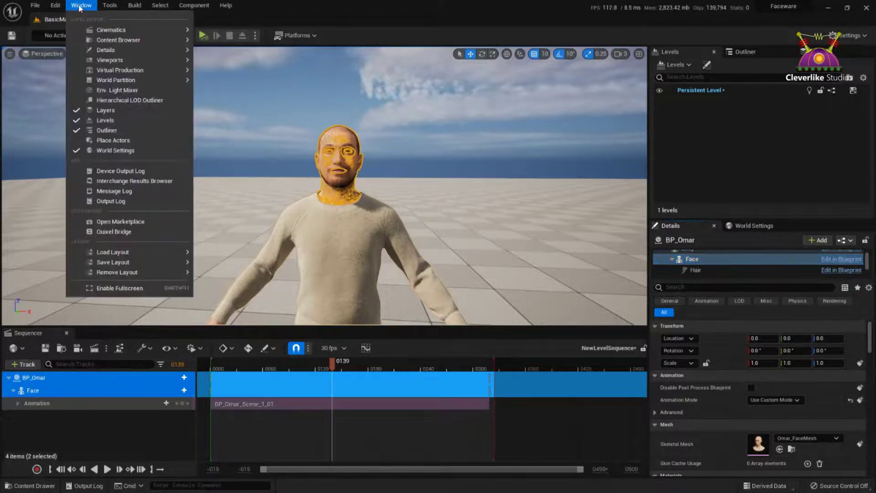
pyautogui.moveTo(170, 72)
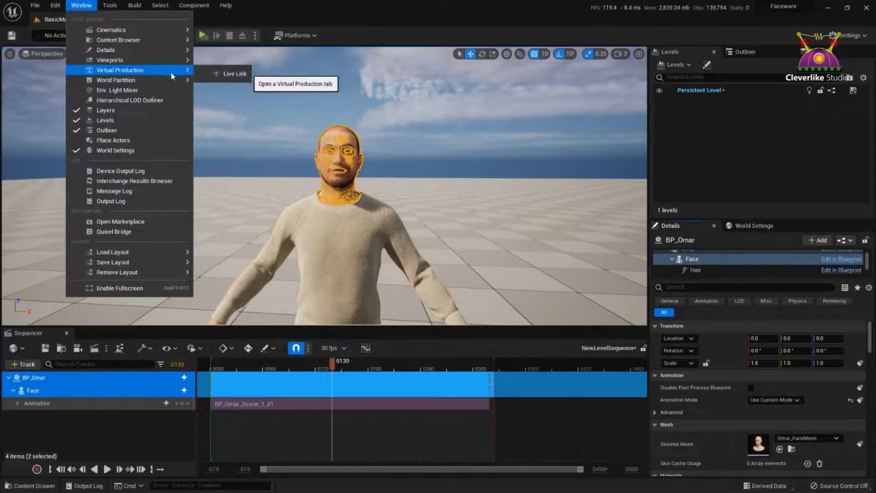
pyautogui.moveTo(125, 29)
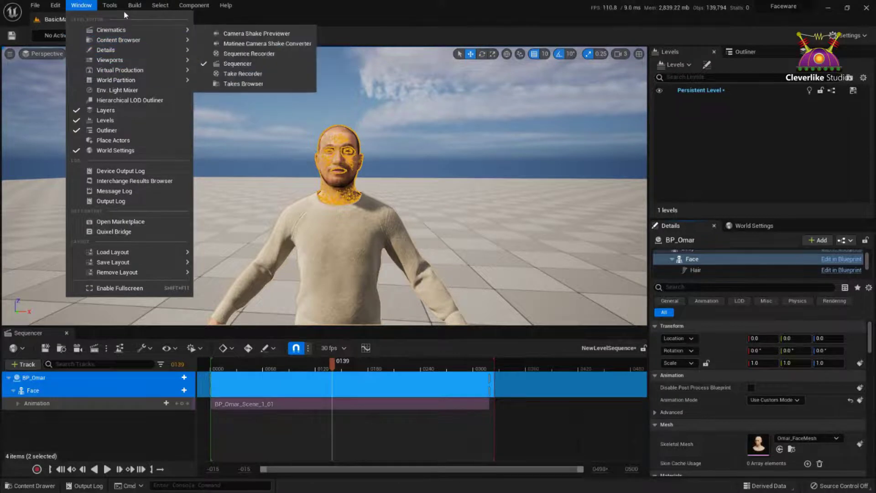
# Open Take Recorder and add BP_Omar from the level as a recording source
pyautogui.click(85, 8)
pyautogui.click(85, 9)
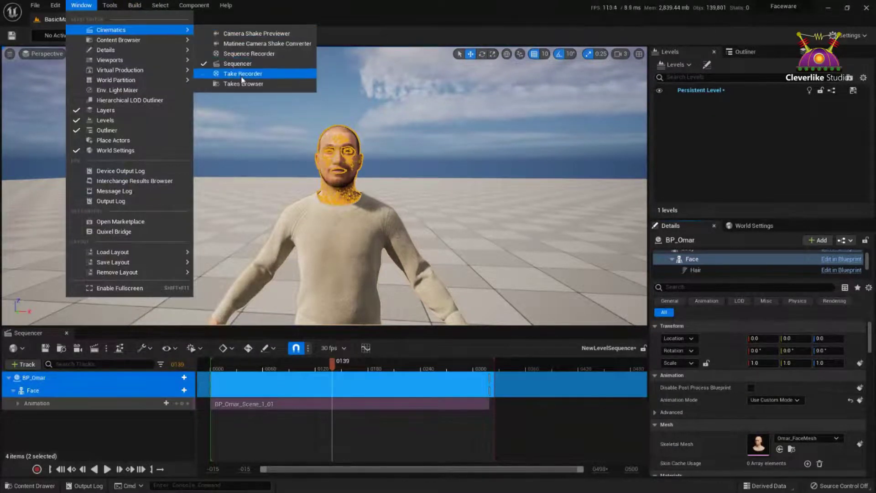
pyautogui.click(242, 75)
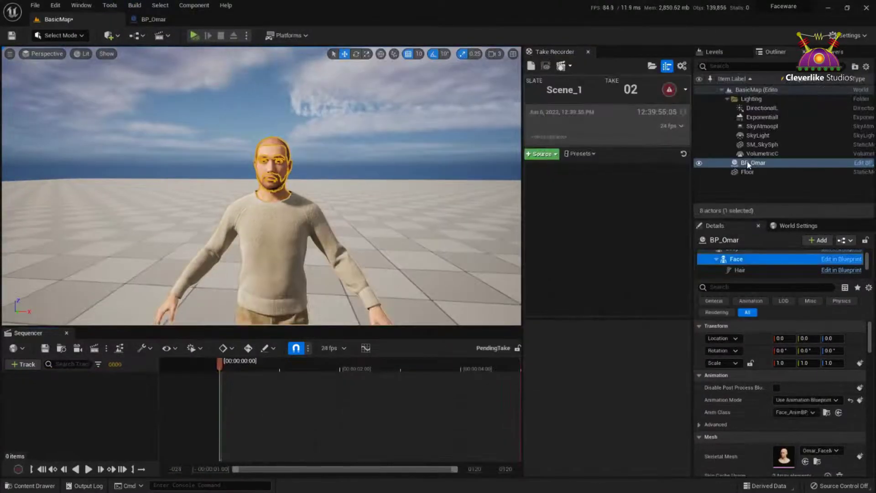
pyautogui.moveTo(748, 165); pyautogui.dragTo(587, 216)
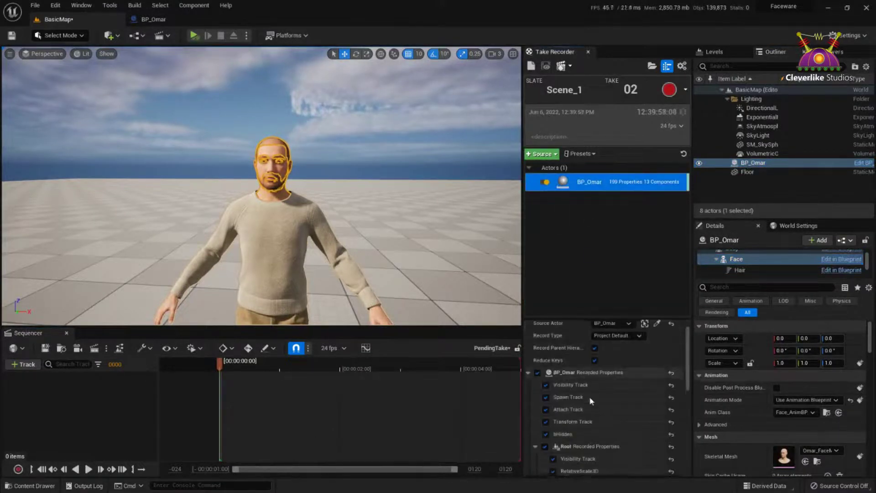
# Exclude all BP_Omar recorded properties except those of the Face component, and close Take Recorder
pyautogui.scroll(-2, 590, 400)
pyautogui.click(538, 329)
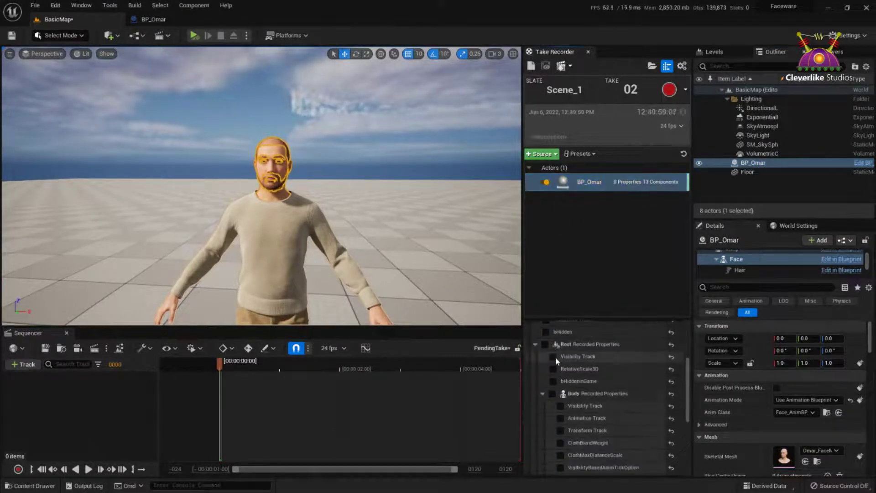
pyautogui.scroll(-6, 570, 394)
pyautogui.click(560, 432)
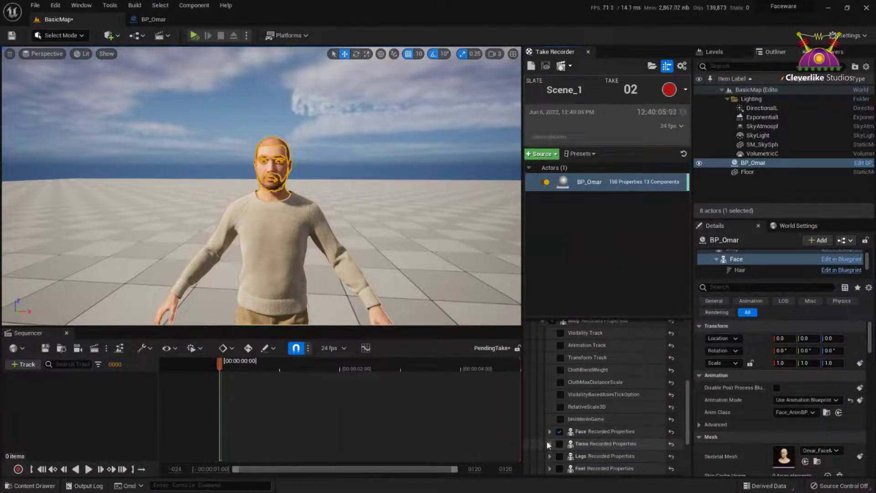
pyautogui.scroll(6, 572, 444)
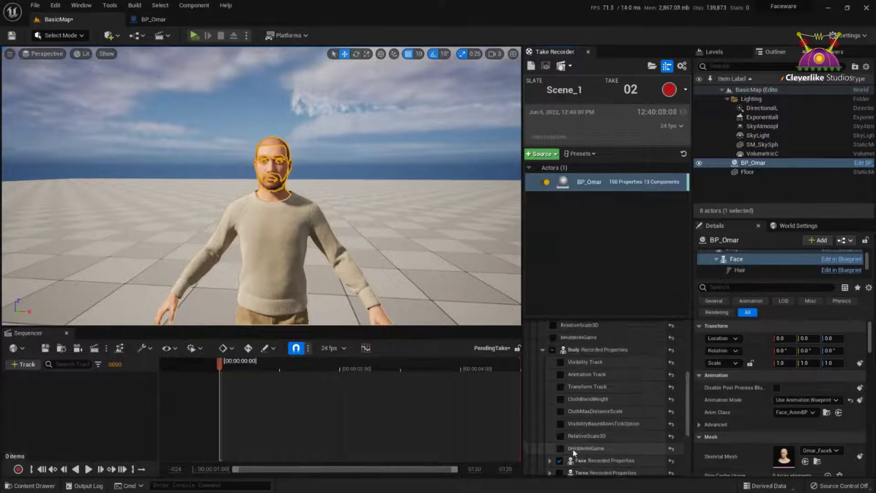
pyautogui.scroll(-5, 573, 452)
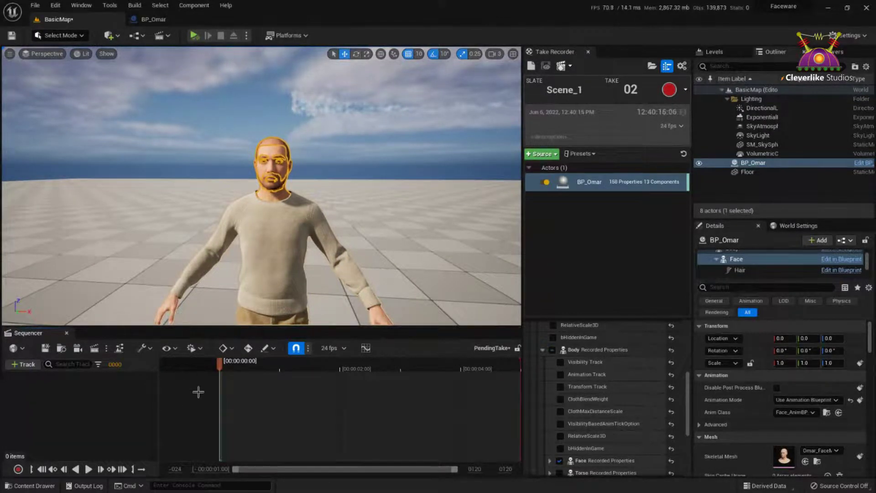
pyautogui.click(588, 51)
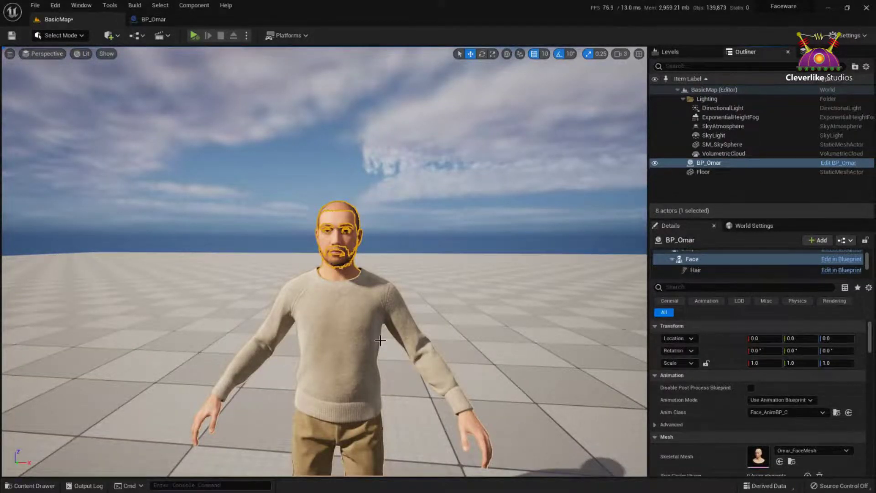
# Reopen the NewLevelSequence asset from the project's Content folder in Sequencer
pyautogui.click(81, 5)
pyautogui.moveTo(118, 29)
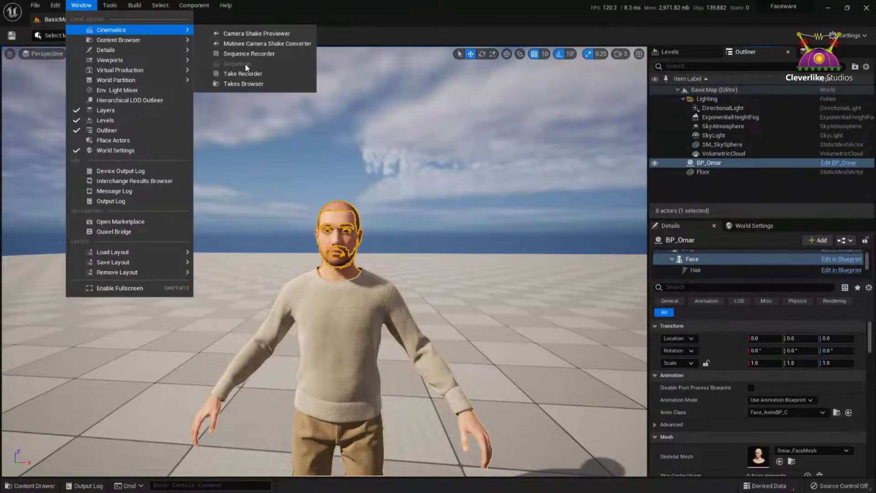
pyautogui.click(29, 485)
pyautogui.click(596, 387)
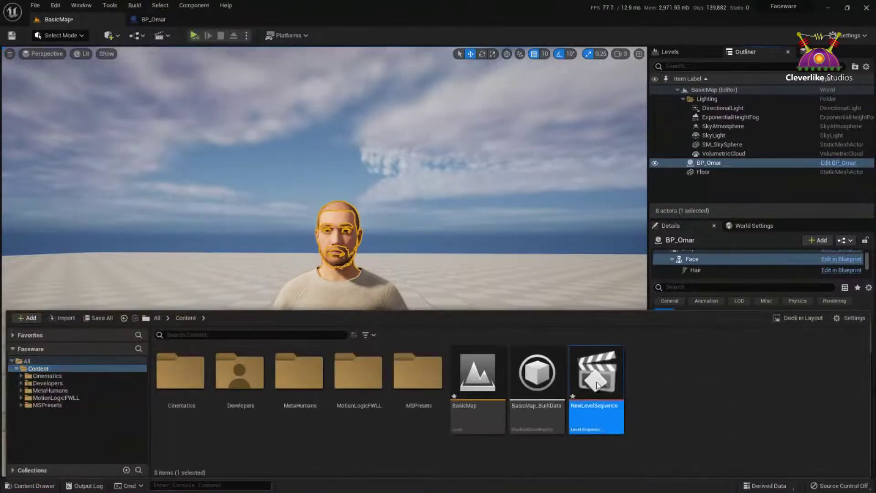
pyautogui.doubleClick(597, 388)
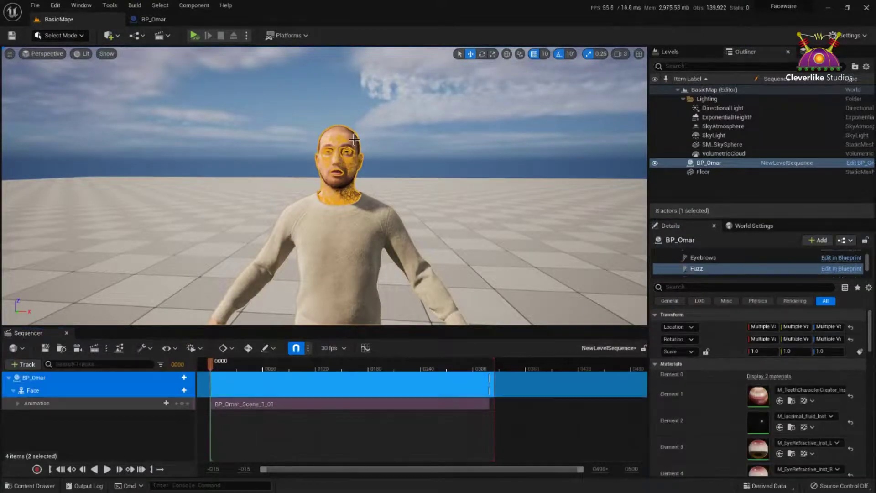
# Clear the selection and scrub the sequence to frame 159 and back to frame 127 to check the head and face animation
pyautogui.click(447, 213)
pyautogui.press('Escape')
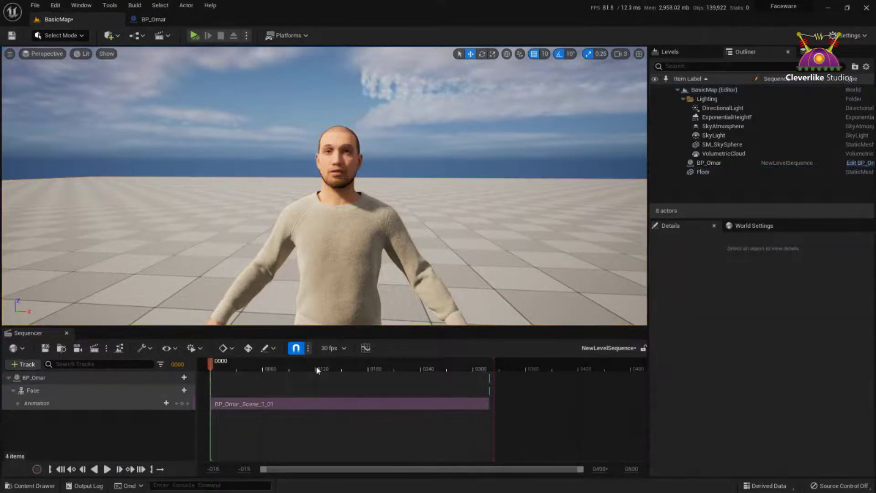
pyautogui.click(231, 367)
pyautogui.moveTo(230, 371); pyautogui.dragTo(349, 372)
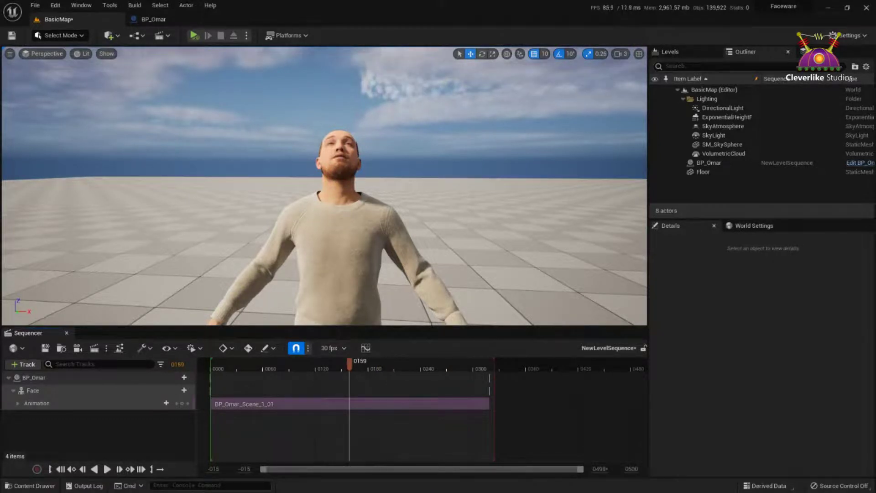
pyautogui.moveTo(349, 369); pyautogui.dragTo(322, 366)
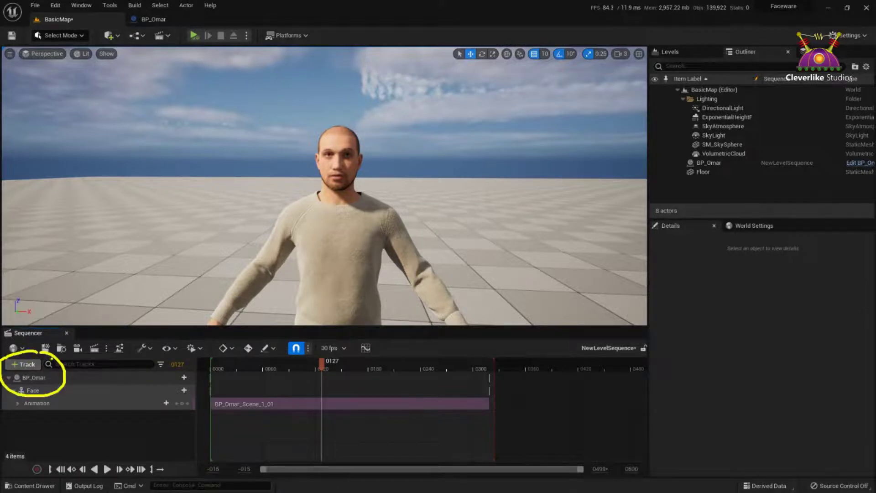
# Add an Audio track to NewLevelSequence and check which sound assets it offers
pyautogui.click(26, 364)
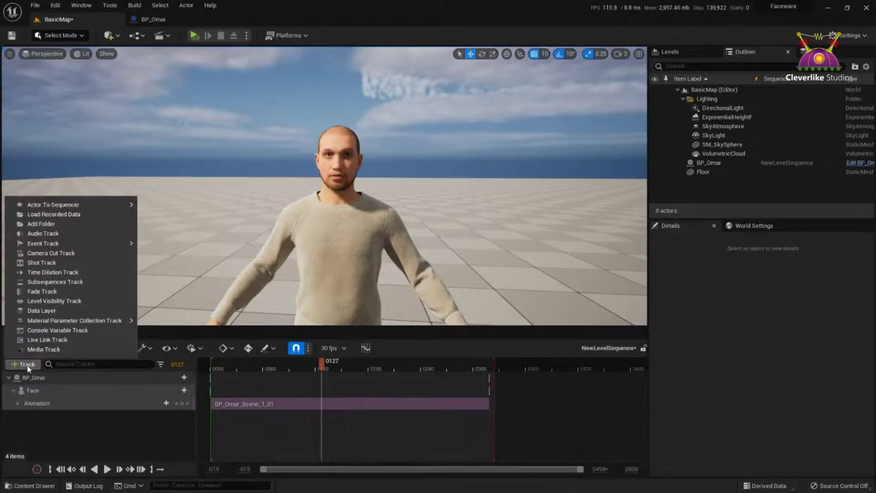
pyautogui.click(60, 234)
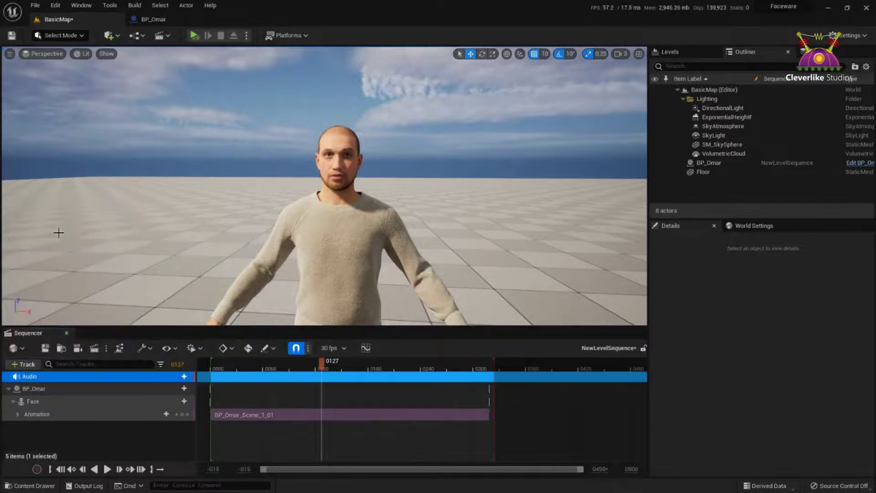
pyautogui.click(179, 377)
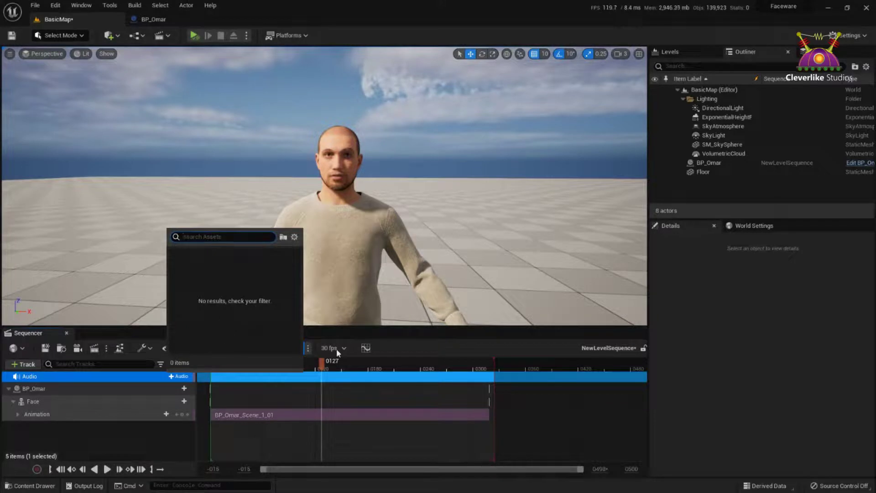
pyautogui.click(708, 377)
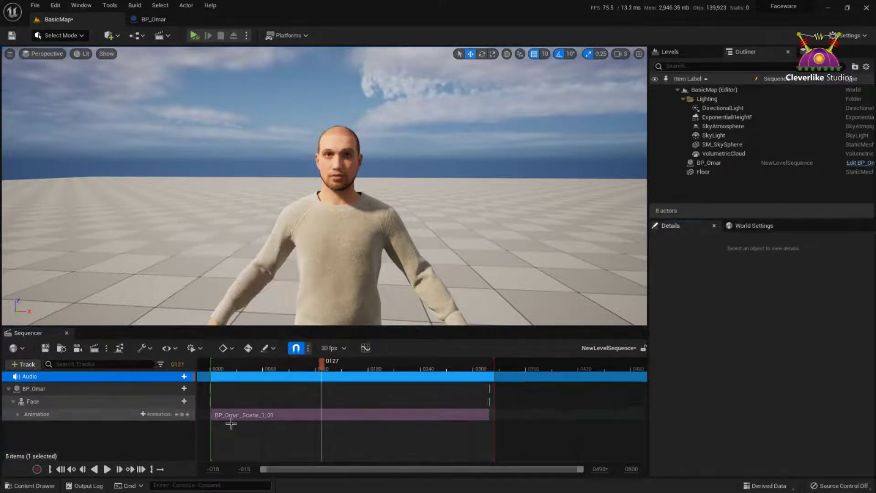
# Enable Show Engine Content in the content browser and open the Engine folder
pyautogui.click(36, 486)
pyautogui.click(852, 318)
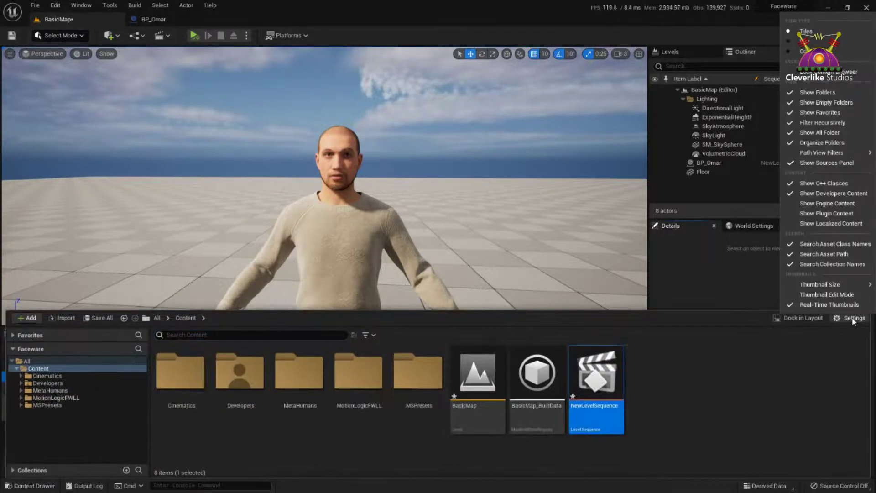
pyautogui.click(788, 203)
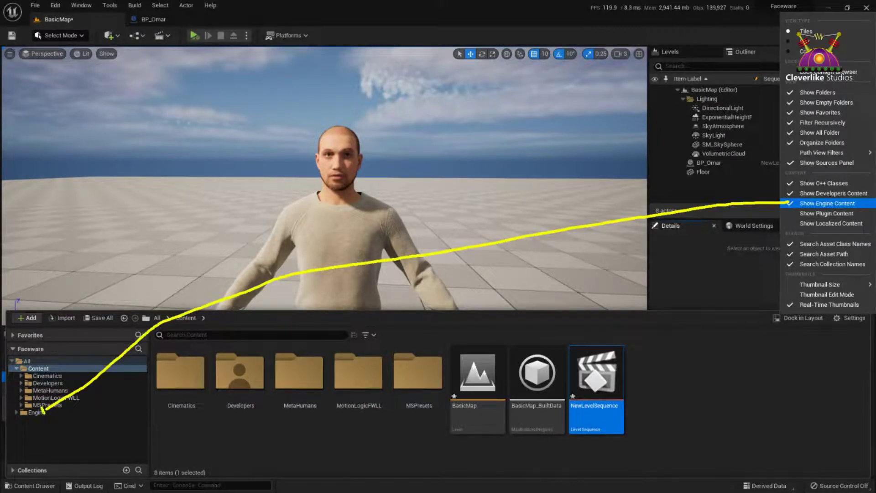
pyautogui.click(44, 409)
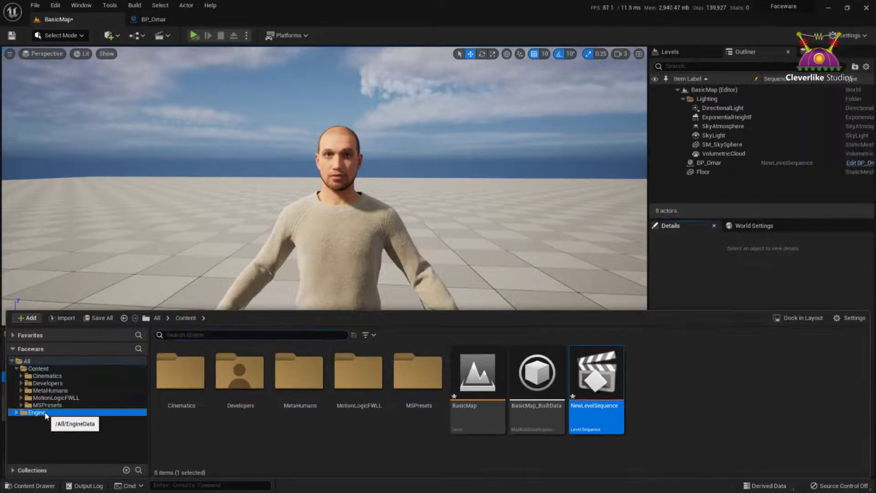
pyautogui.click(36, 412)
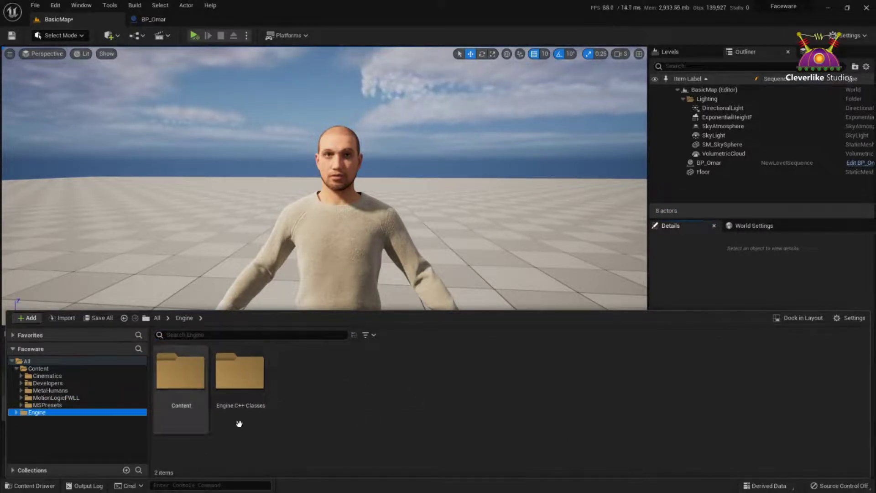
# Filter the Engine content by Sound Cue assets and select CompileSuccess_Cue, then close the content browser
pyautogui.click(374, 335)
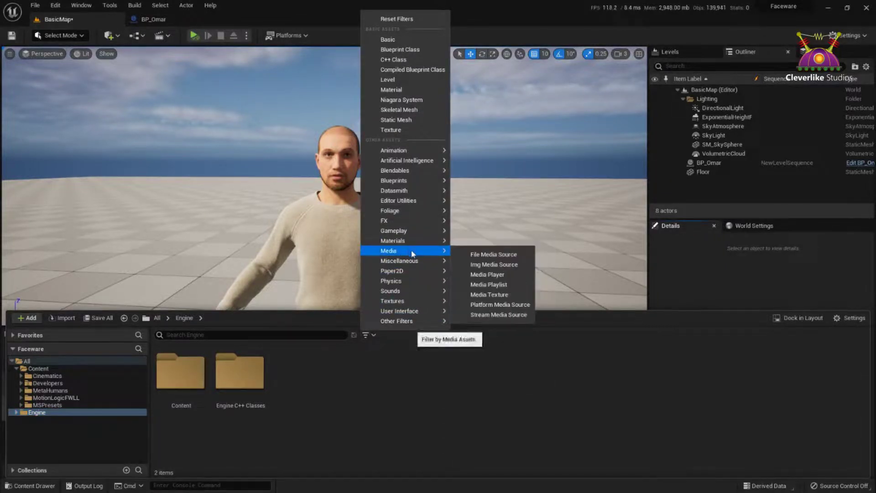
pyautogui.moveTo(417, 291)
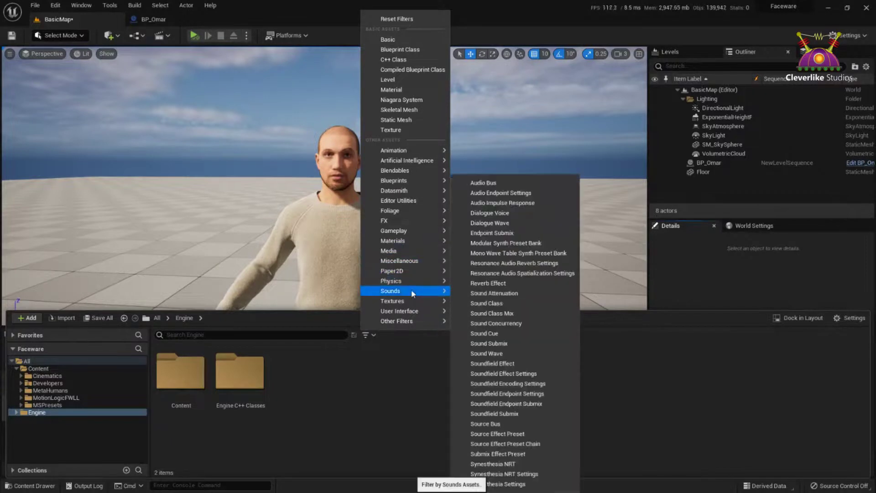
pyautogui.click(459, 335)
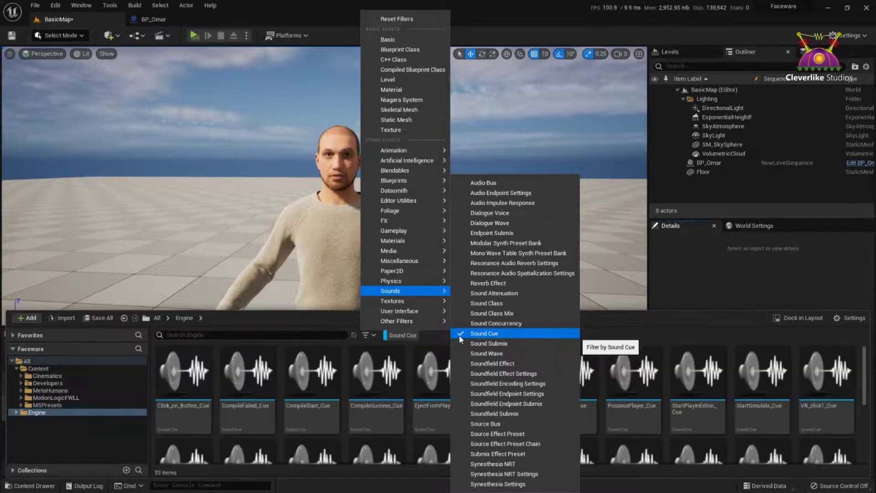
pyautogui.click(384, 412)
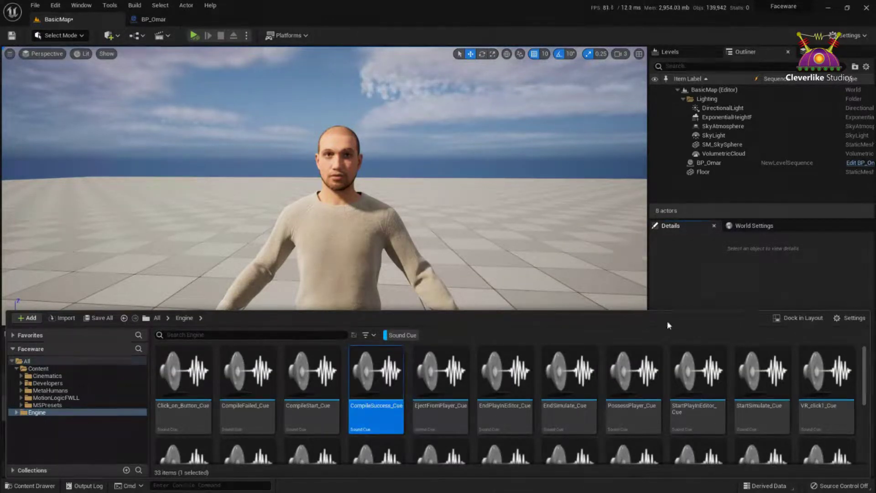
pyautogui.click(721, 292)
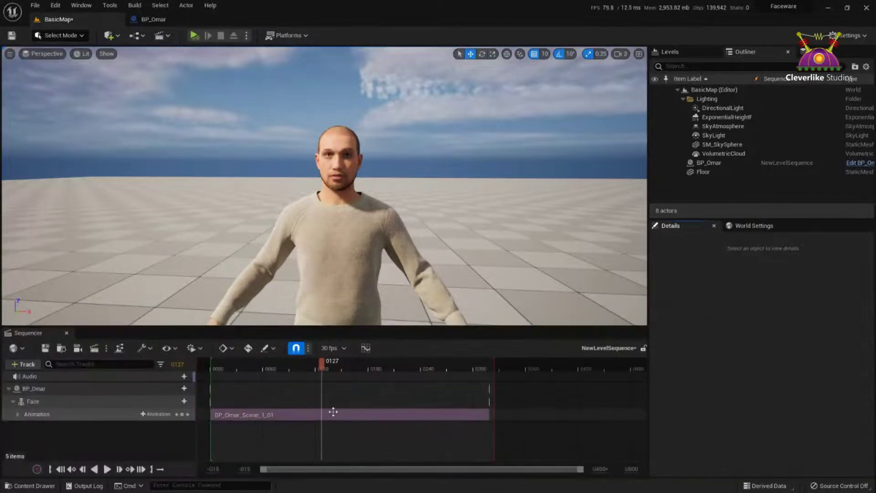
# Add the EndPlayInEditor_Cue sound to the Audio track at frame 127
pyautogui.click(171, 377)
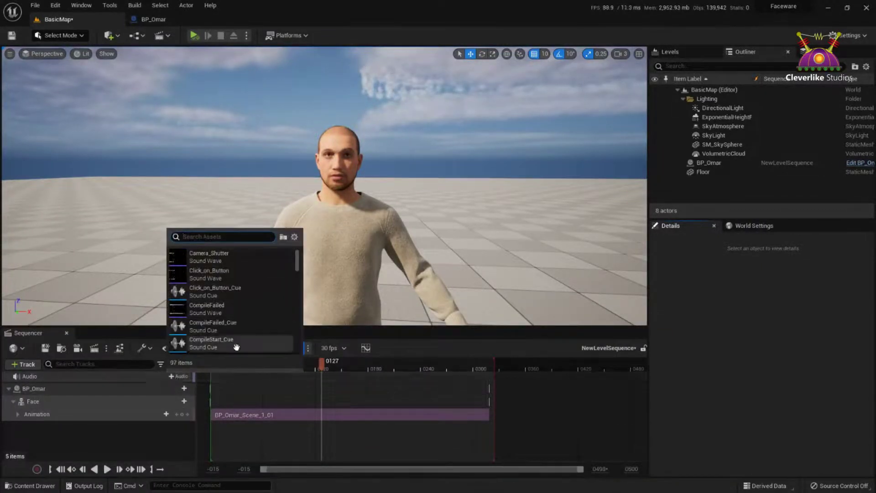
pyautogui.scroll(-3, 248, 296)
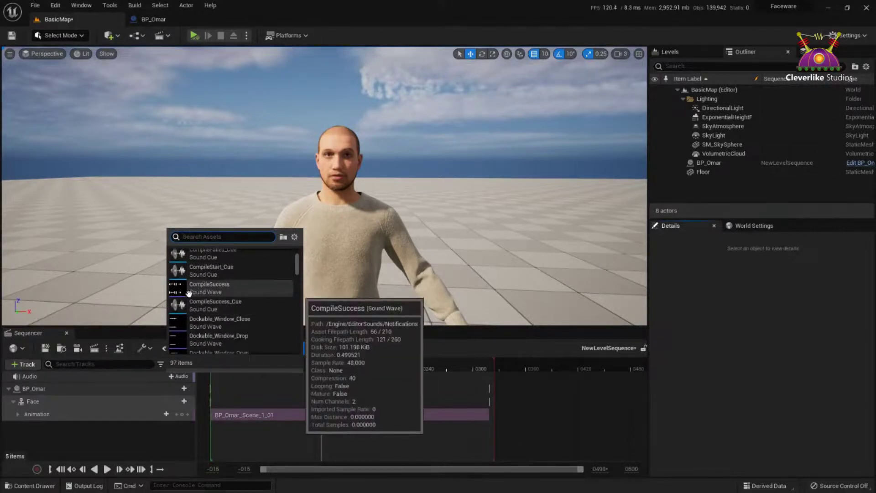
pyautogui.scroll(1, 219, 278)
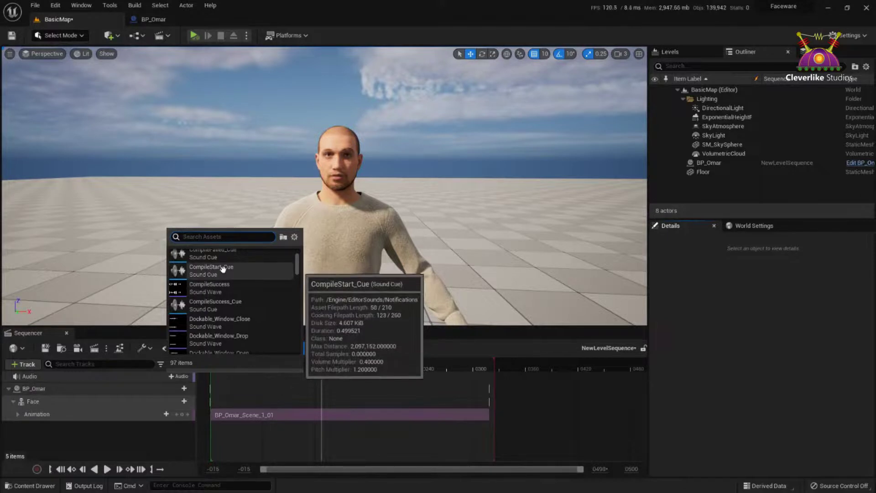
pyautogui.scroll(-5, 234, 287)
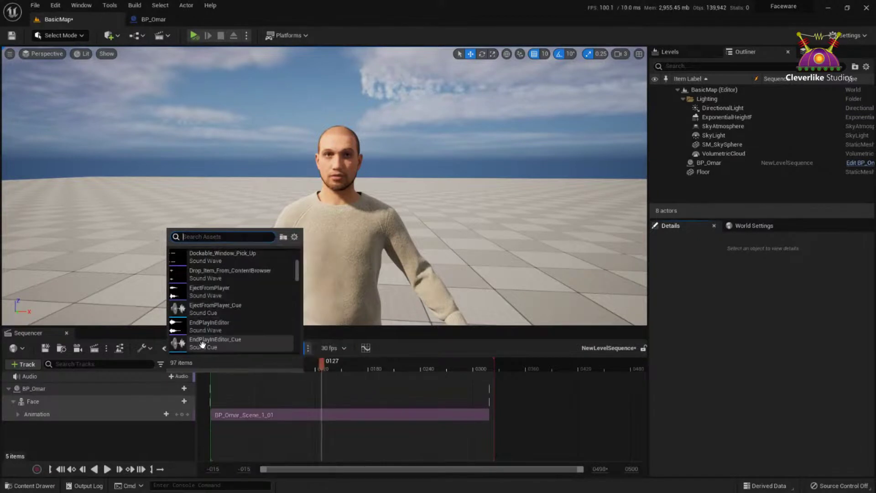
pyautogui.click(202, 312)
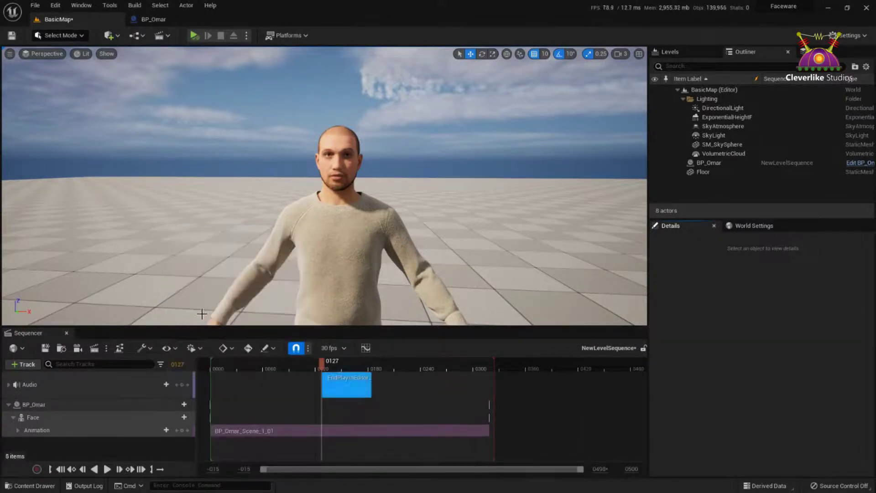
# Inspect the audio section's waveform up close, scrub through it, and return the playhead to frame 127
pyautogui.scroll(3, 356, 382)
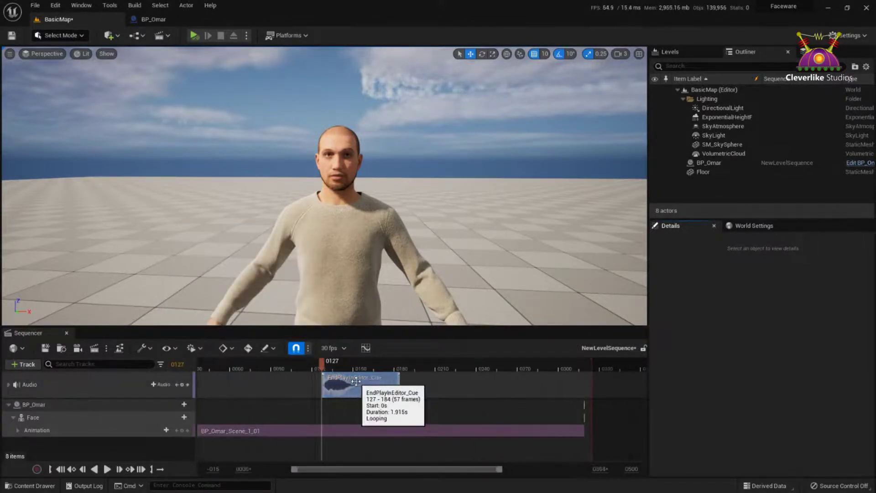
pyautogui.scroll(3, 356, 381)
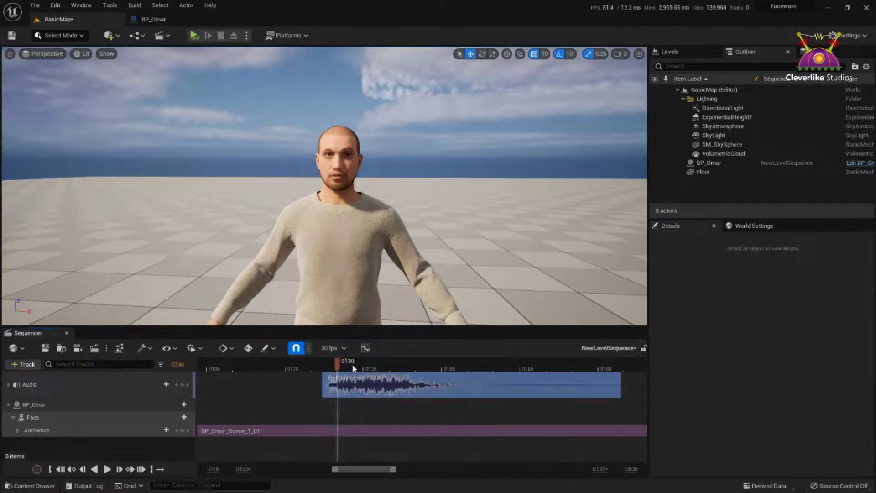
pyautogui.moveTo(352, 368); pyautogui.dragTo(470, 371)
pyautogui.moveTo(336, 365); pyautogui.dragTo(322, 364)
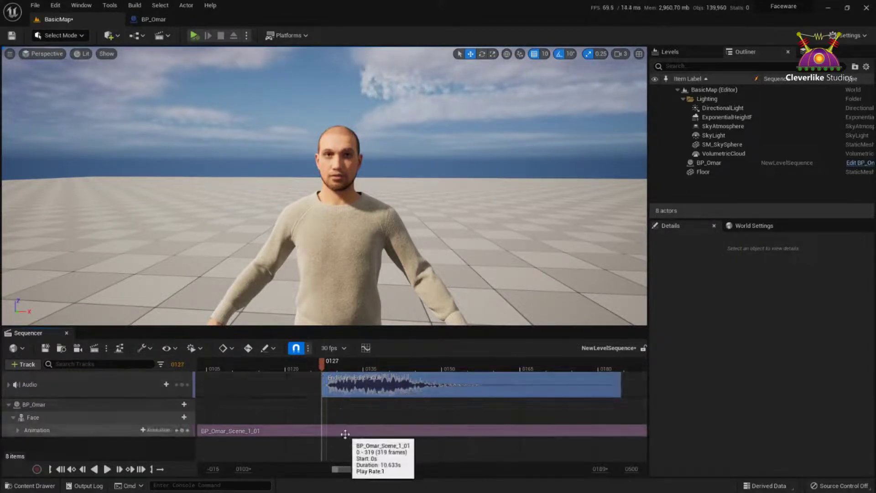
pyautogui.moveTo(326, 411)
pyautogui.mouseDown()
pyautogui.moveTo(320, 449)
pyautogui.moveTo(414, 428)
pyautogui.moveTo(622, 434)
pyautogui.mouseUp()
pyautogui.moveTo(624, 405); pyautogui.dragTo(625, 452)
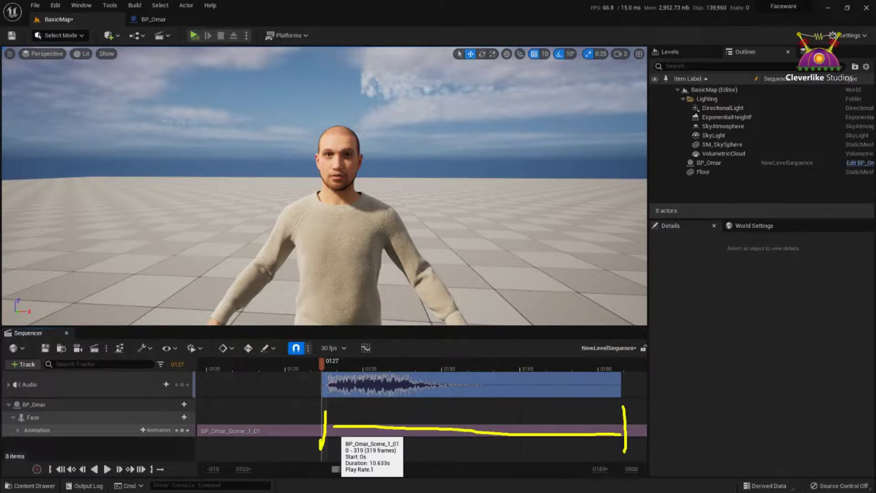
pyautogui.moveTo(287, 381); pyautogui.dragTo(325, 384)
pyautogui.moveTo(325, 383); pyautogui.dragTo(305, 399)
pyautogui.press('Escape')
# Move the EndPlayInEditor_Cue audio section about 10 frames earlier so it starts near frame 117
pyautogui.moveTo(405, 388)
pyautogui.mouseDown()
pyautogui.moveTo(471, 386)
pyautogui.moveTo(355, 385)
pyautogui.mouseUp()
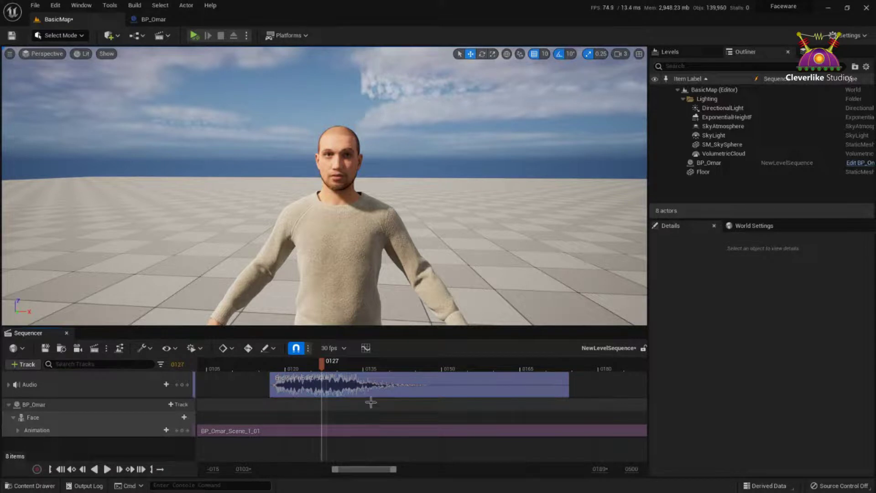
pyautogui.keyDown('ctrl'); pyautogui.scroll(-5, 371, 402); pyautogui.keyUp('ctrl')
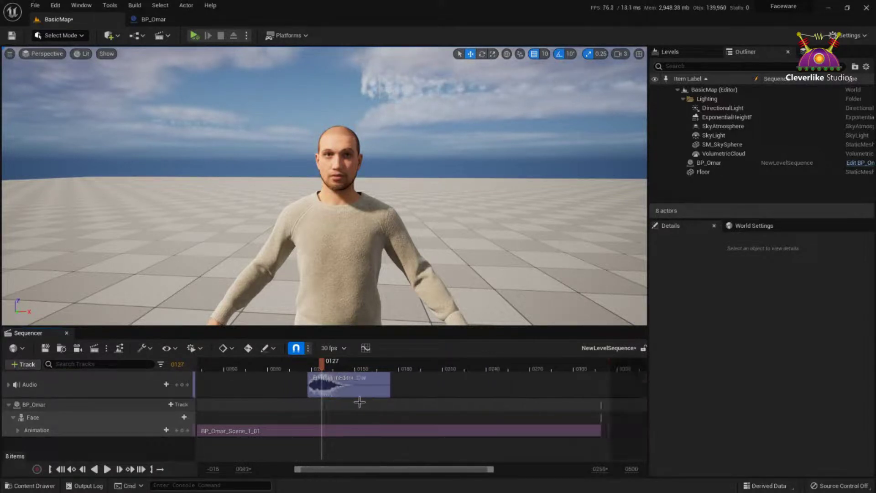